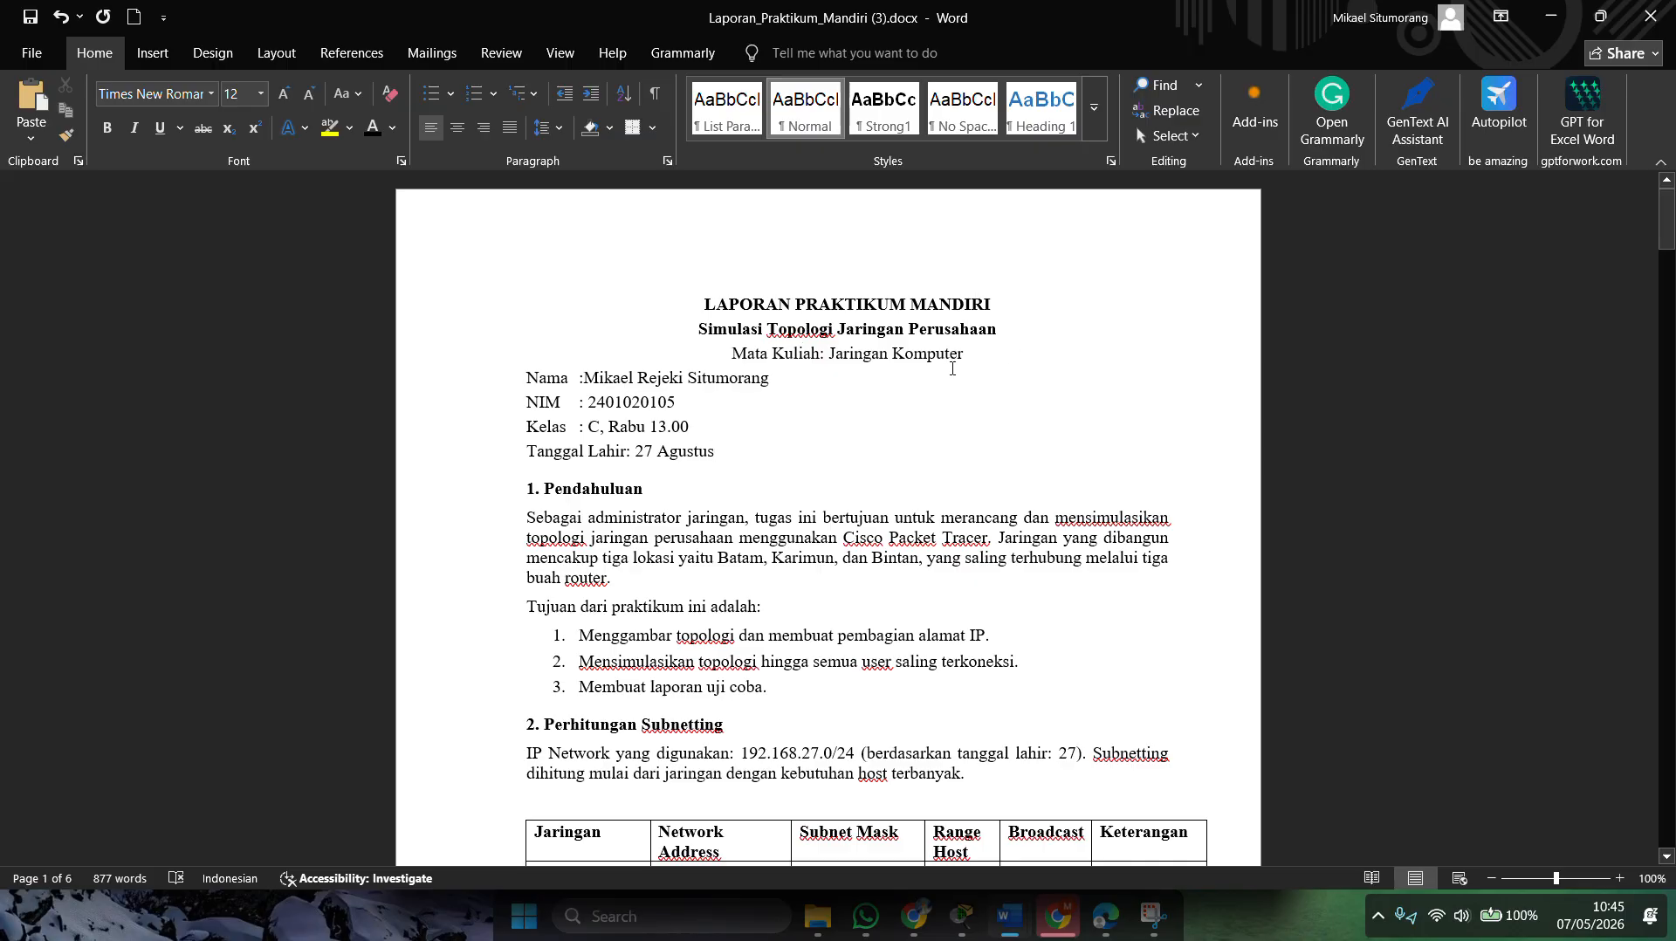
# Step: Read the report's introduction, the practicum objectives and the subnetting summary table down to the host-count formula in section 2.1
pyautogui.scroll(-3, 957, 353)
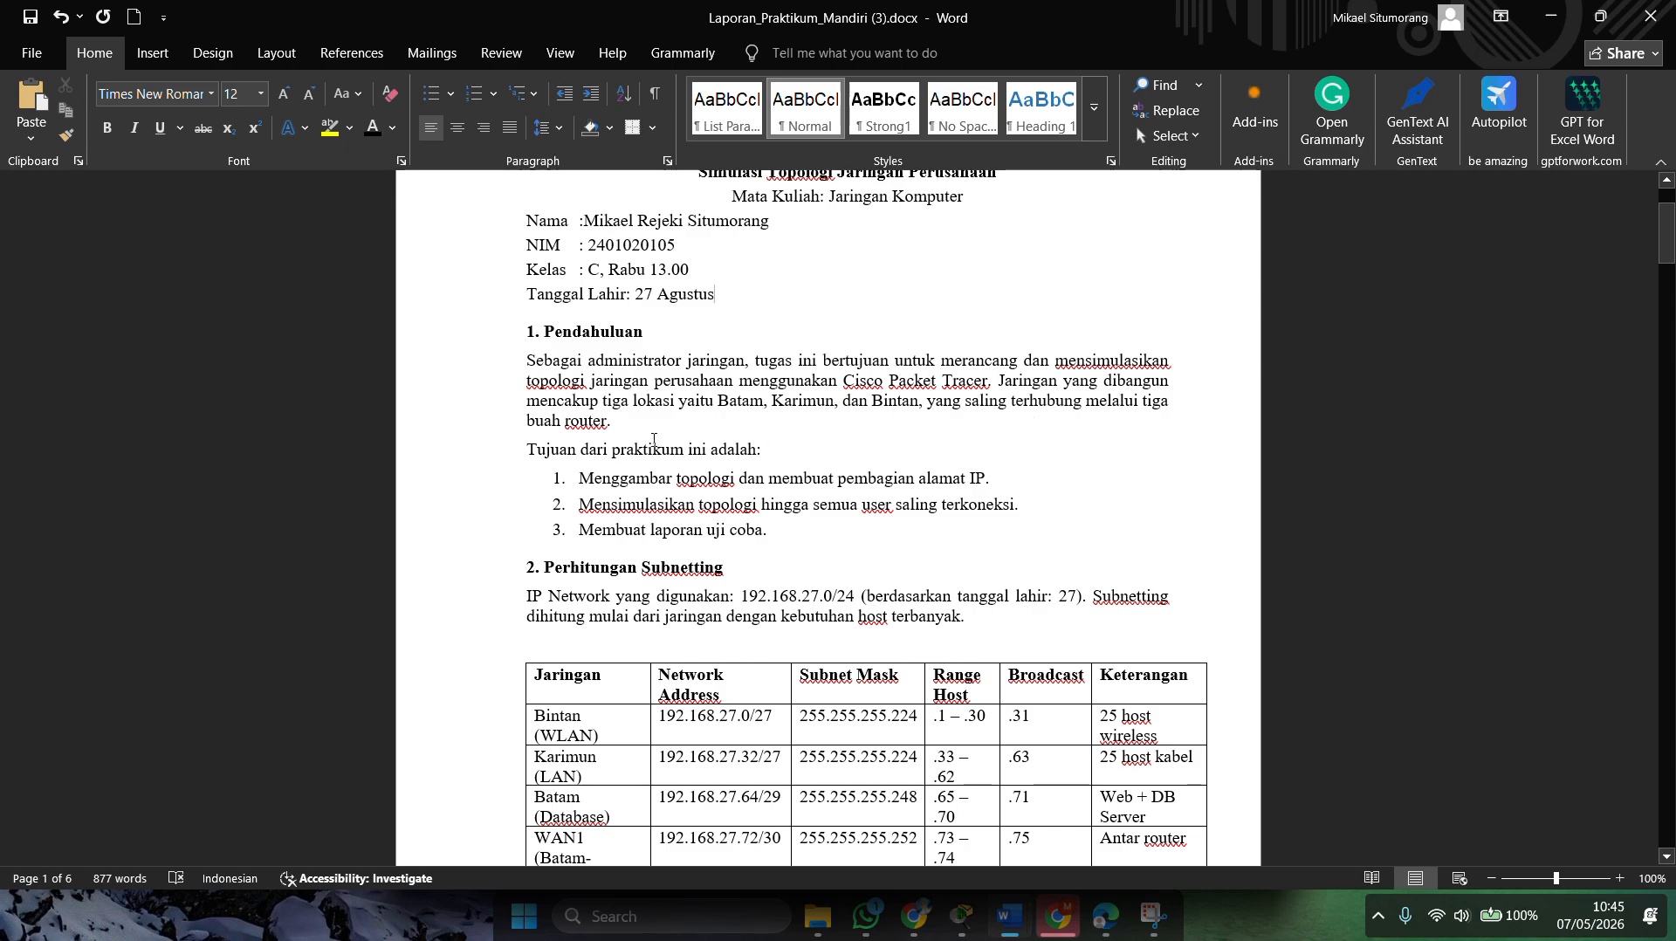
pyautogui.scroll(-1, 609, 432)
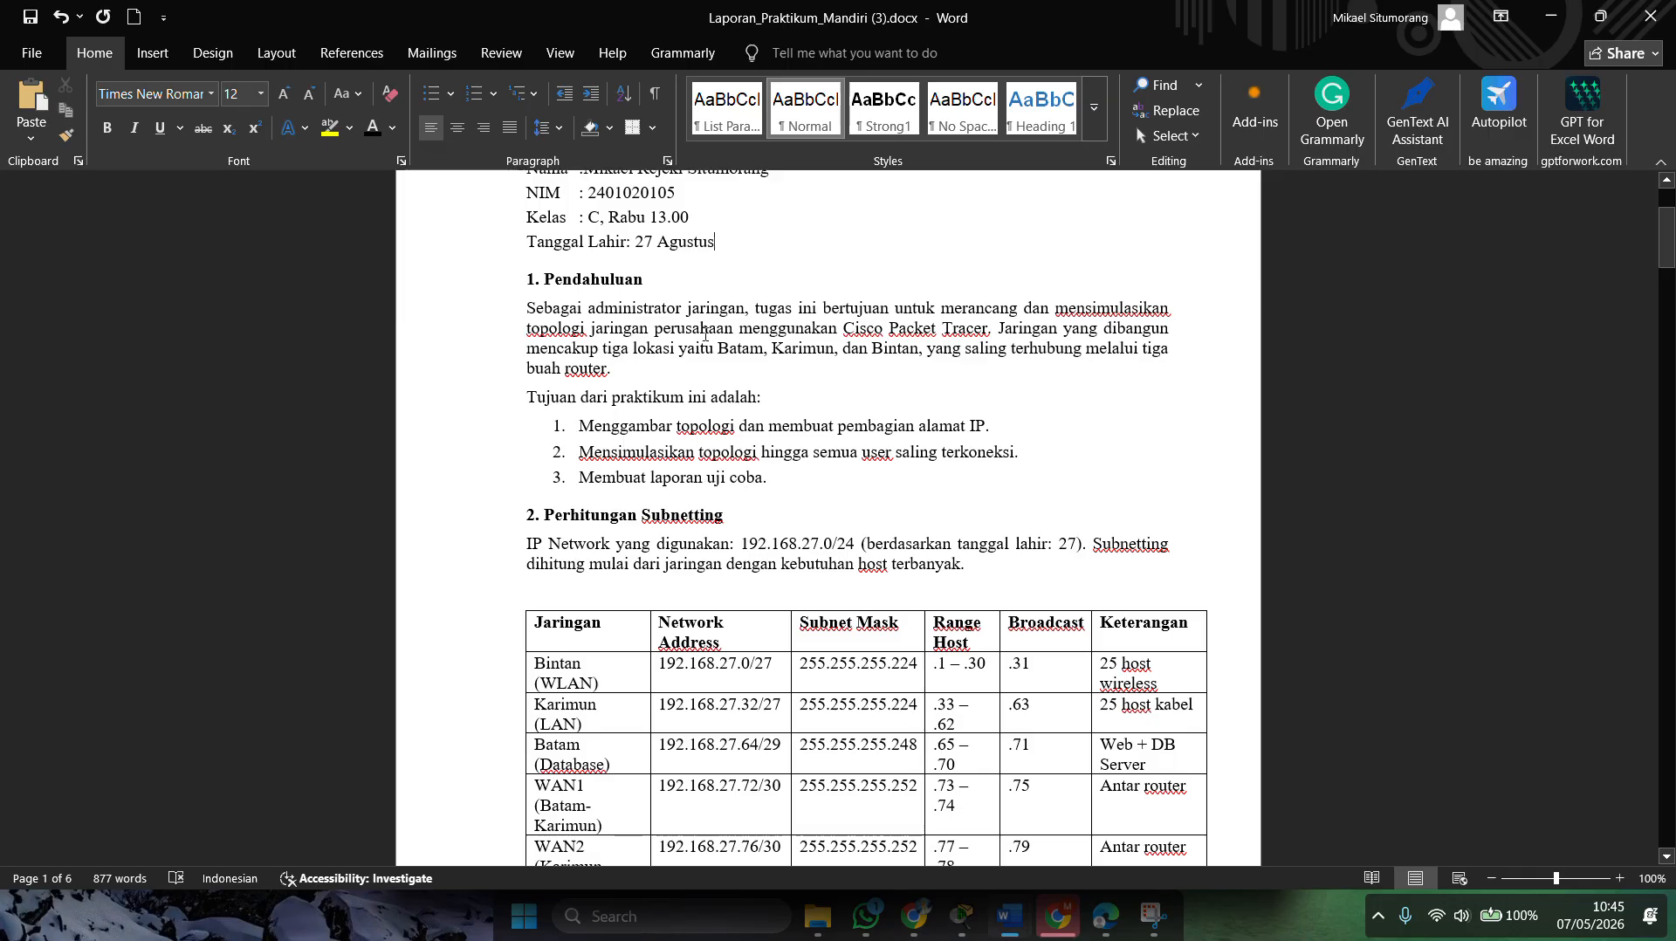
pyautogui.scroll(-2, 753, 393)
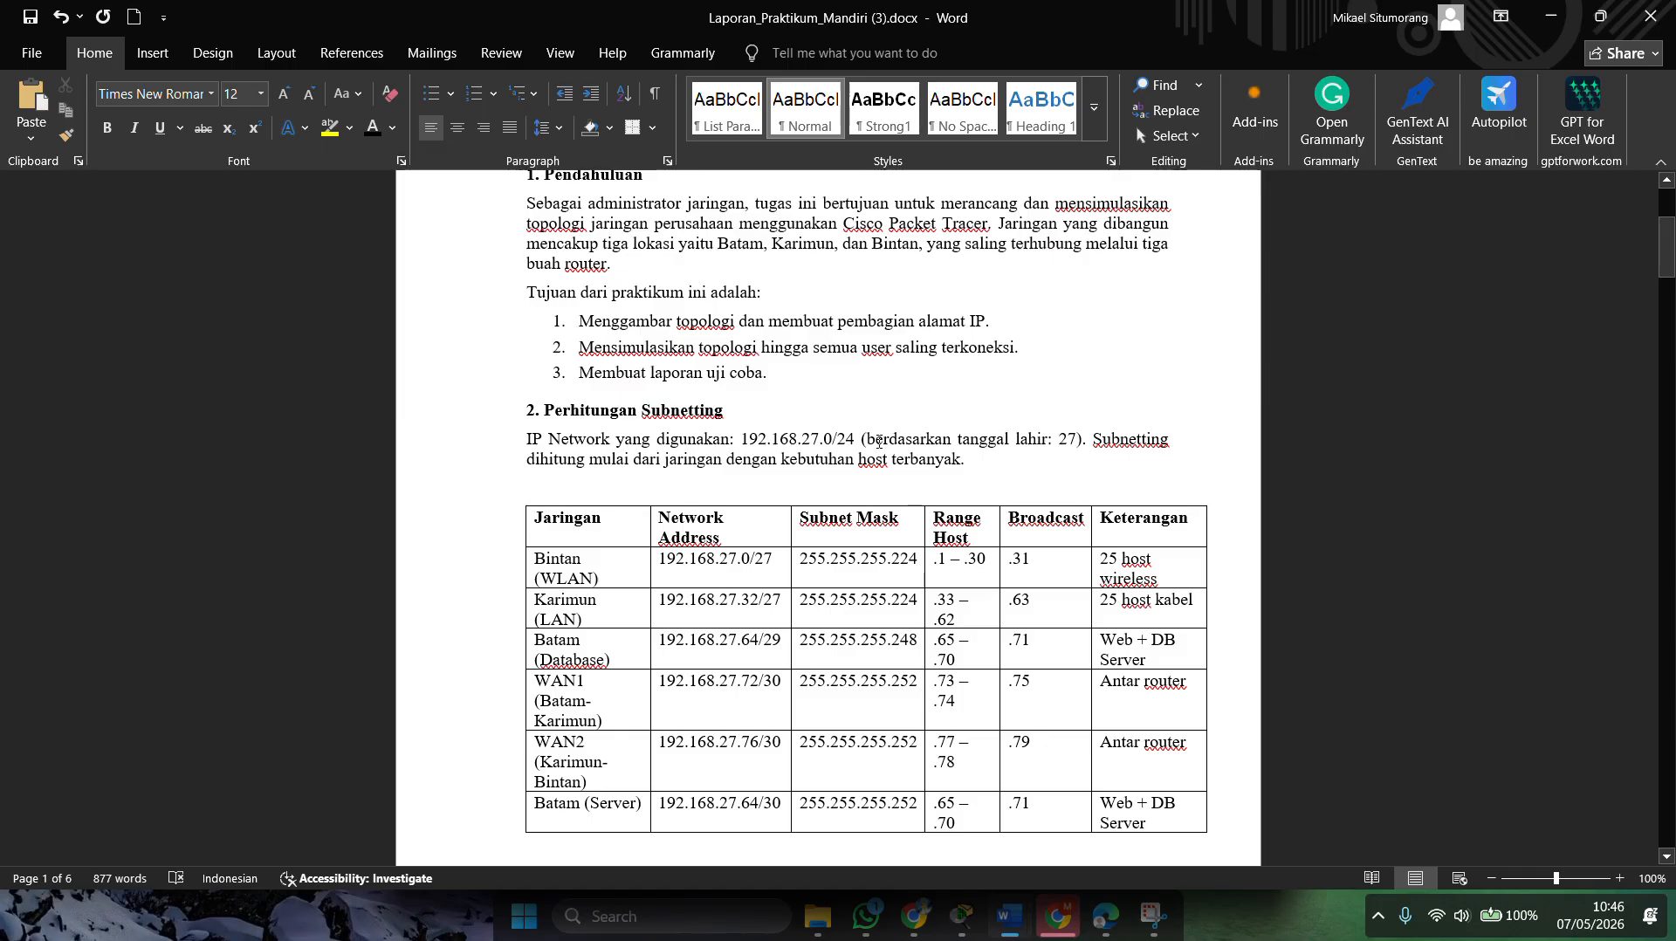
pyautogui.scroll(4, 877, 440)
pyautogui.scroll(-2, 851, 462)
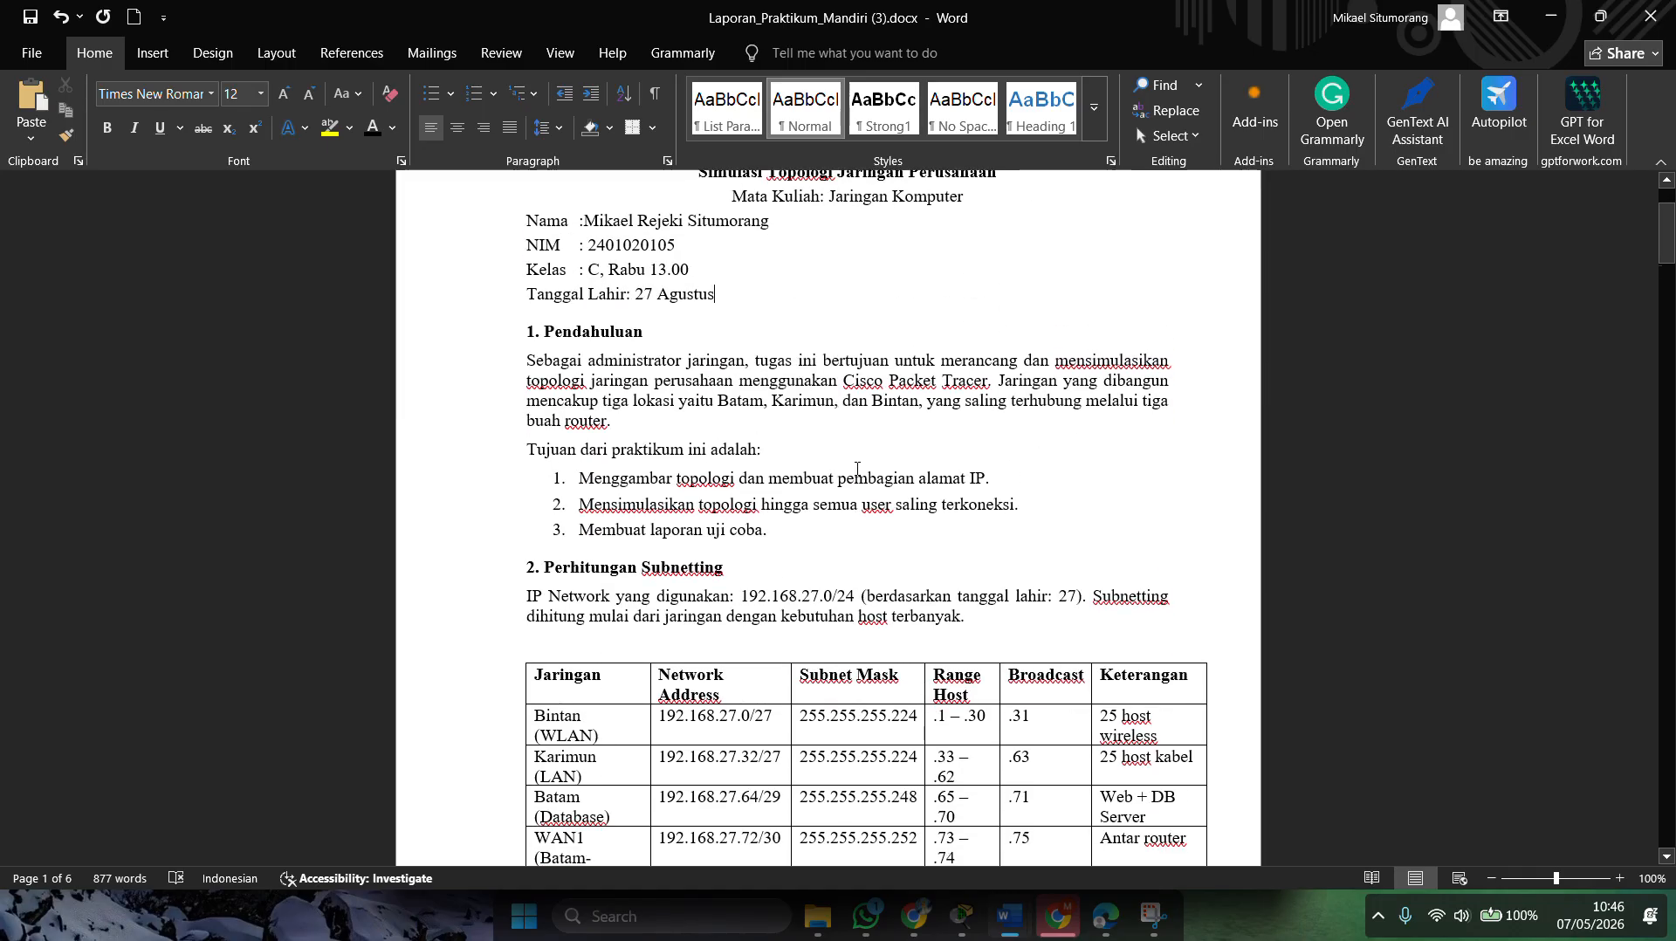
pyautogui.scroll(-1, 864, 479)
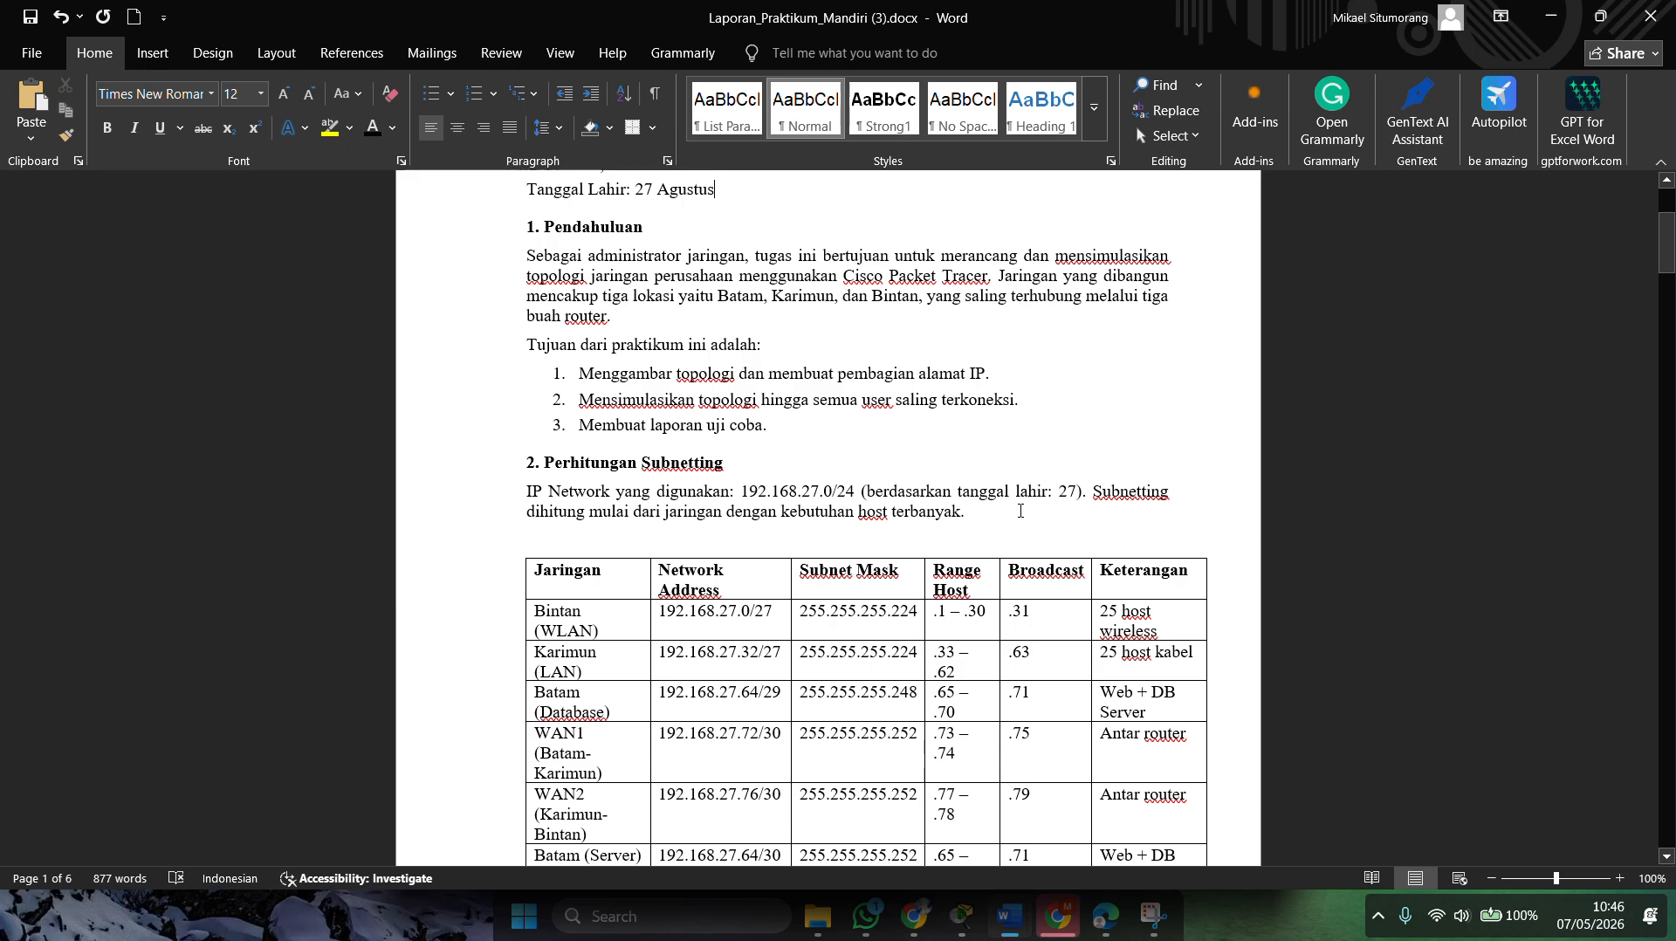
pyautogui.scroll(-2, 1020, 510)
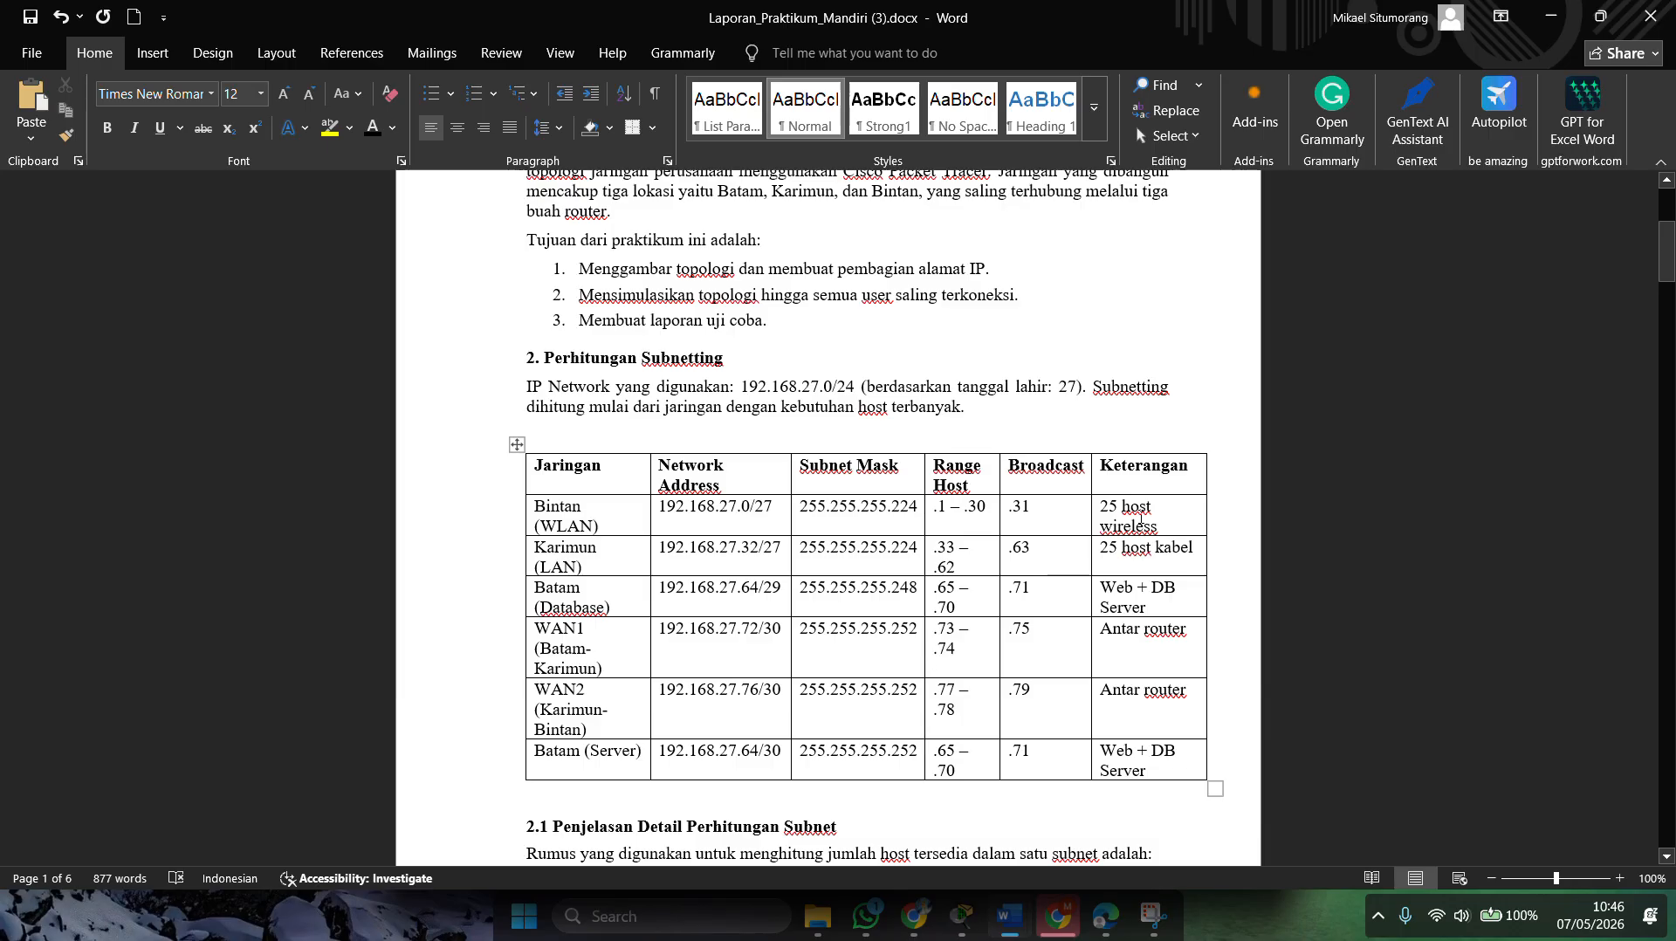
pyautogui.scroll(-2, 663, 402)
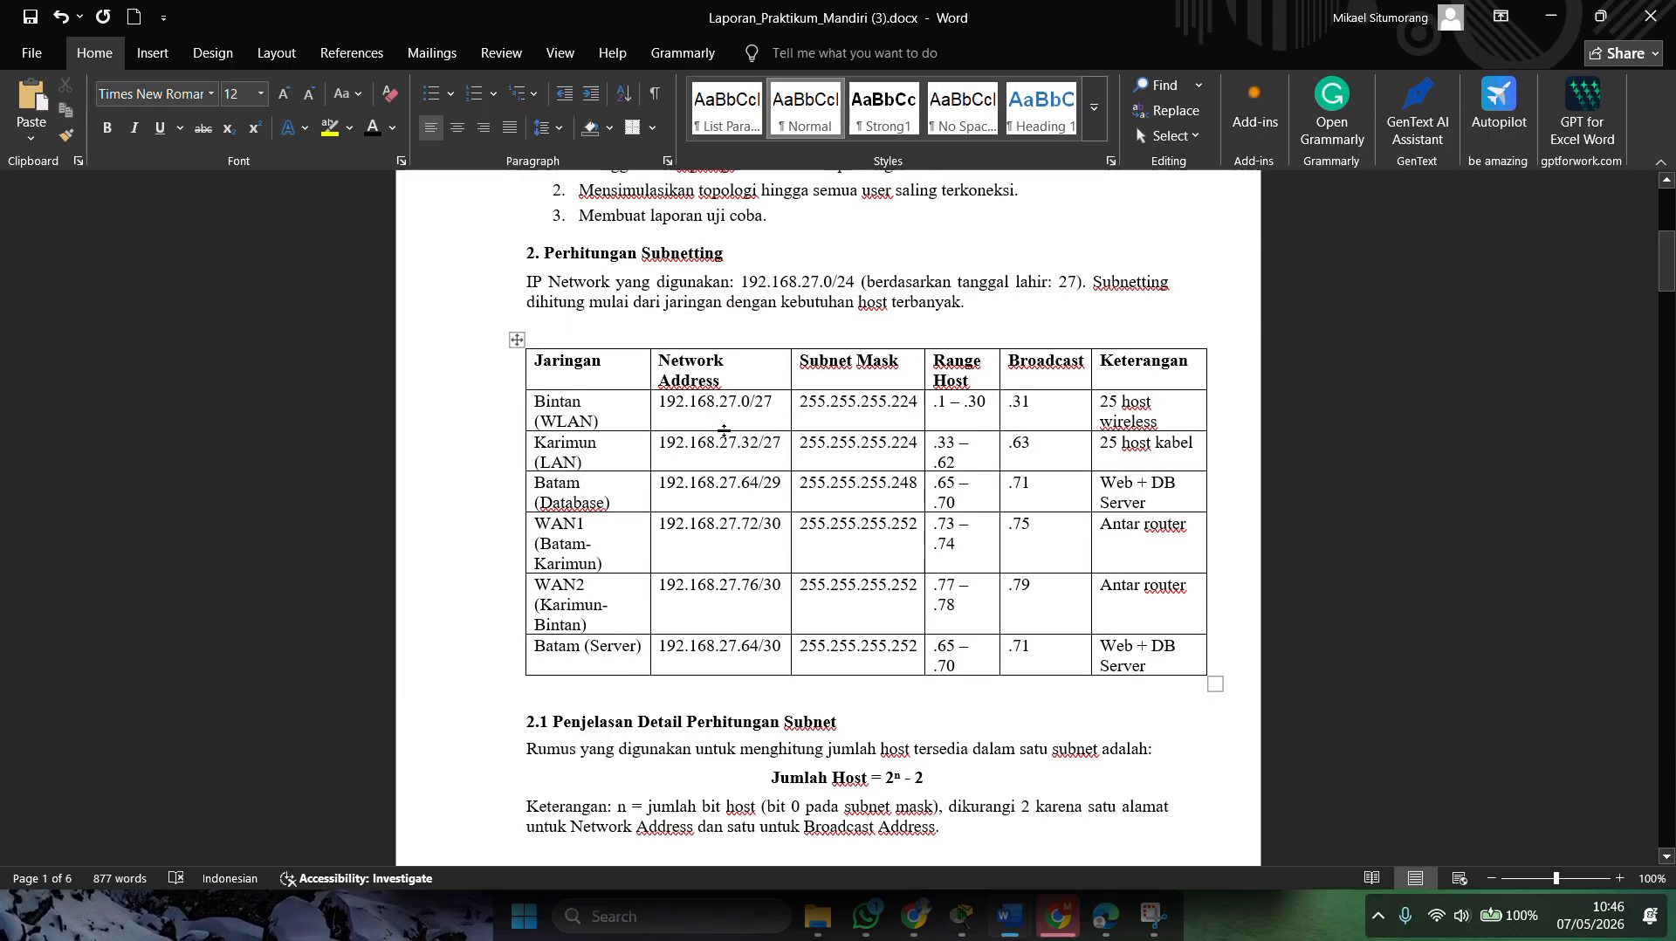
pyautogui.scroll(-3, 842, 410)
pyautogui.scroll(-1, 927, 508)
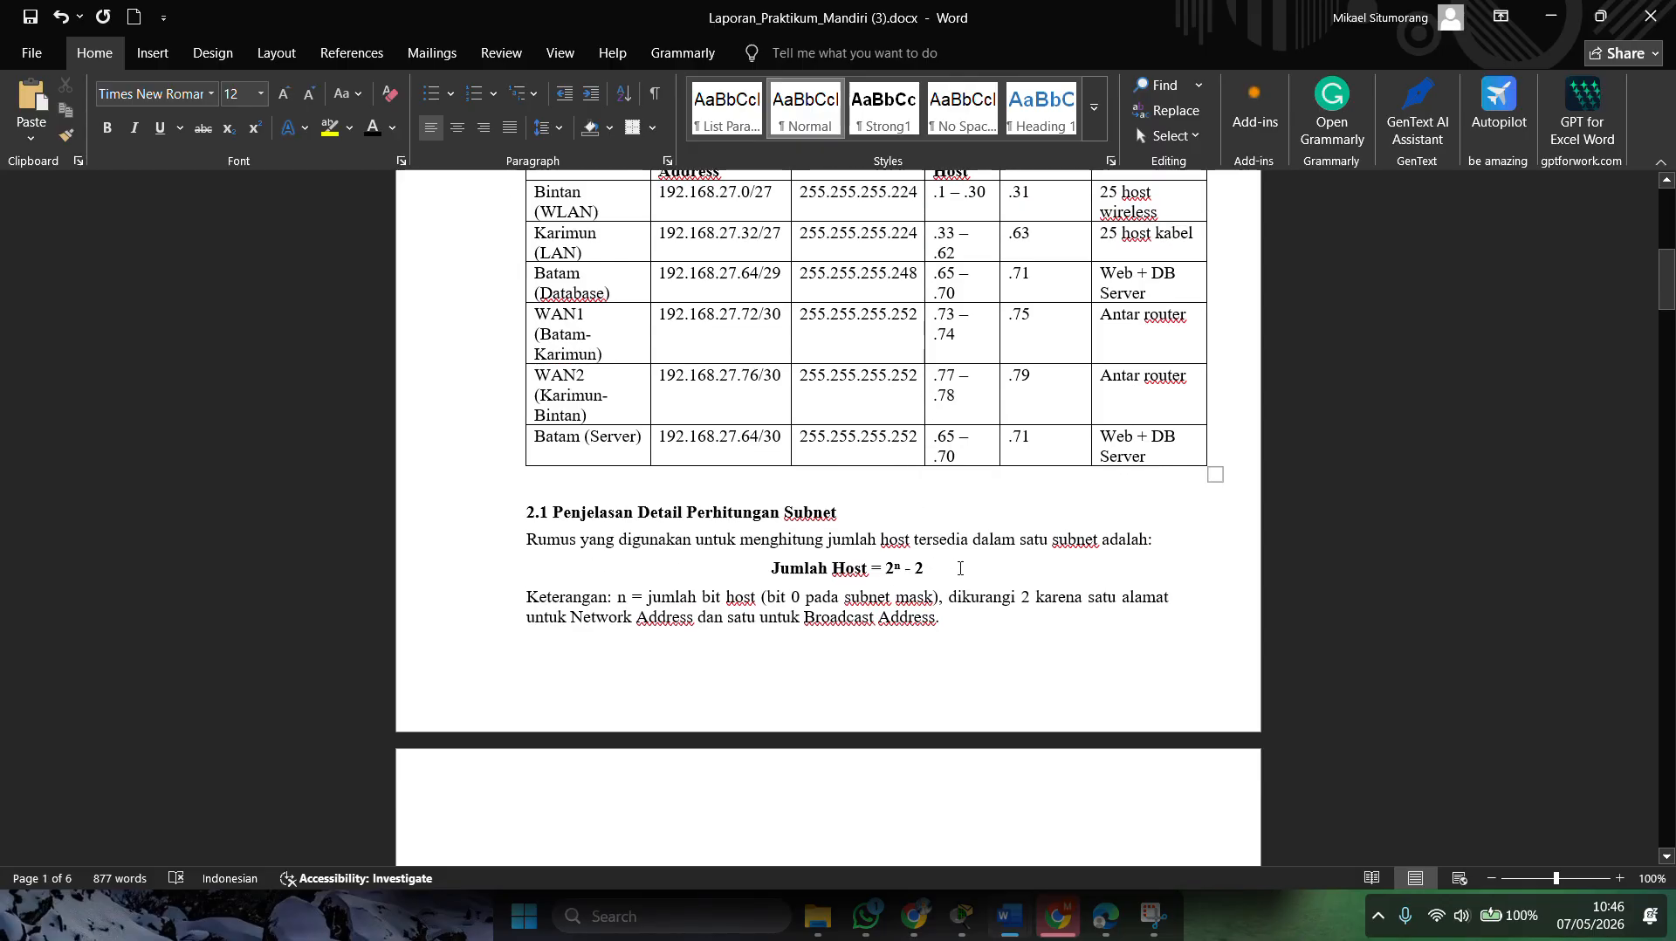
# Step: Review the Bintan WLAN and Karimun LAN subnet calculations in section 2.1, checking them against the summary table
pyautogui.scroll(-6, 960, 568)
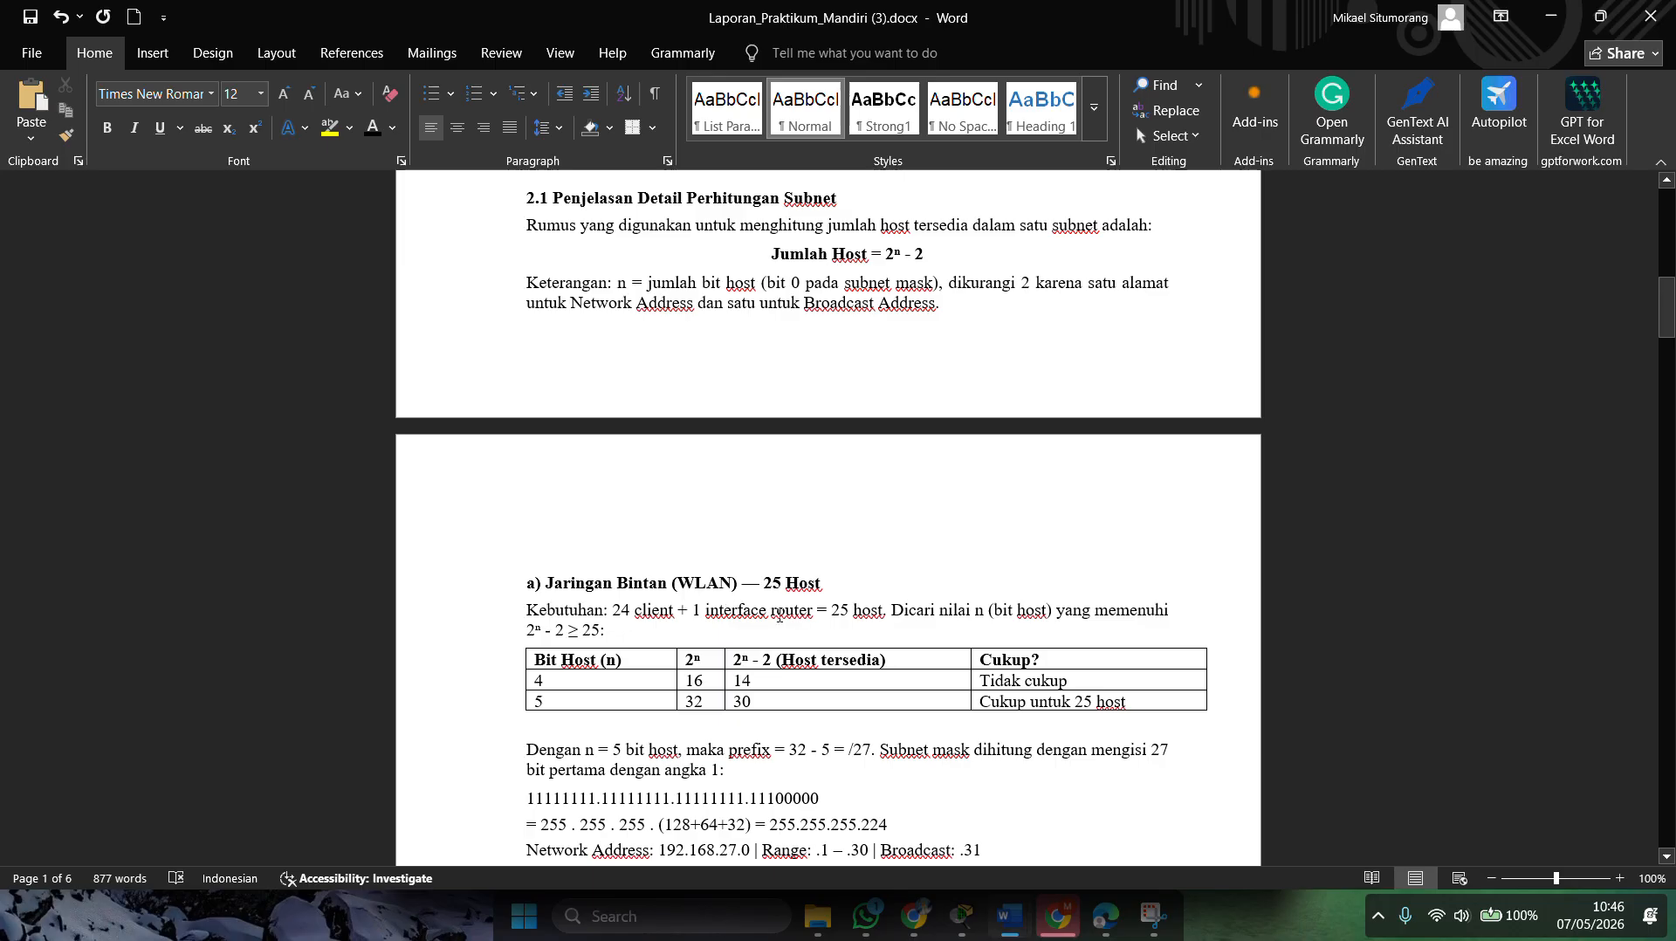
pyautogui.scroll(-1, 832, 617)
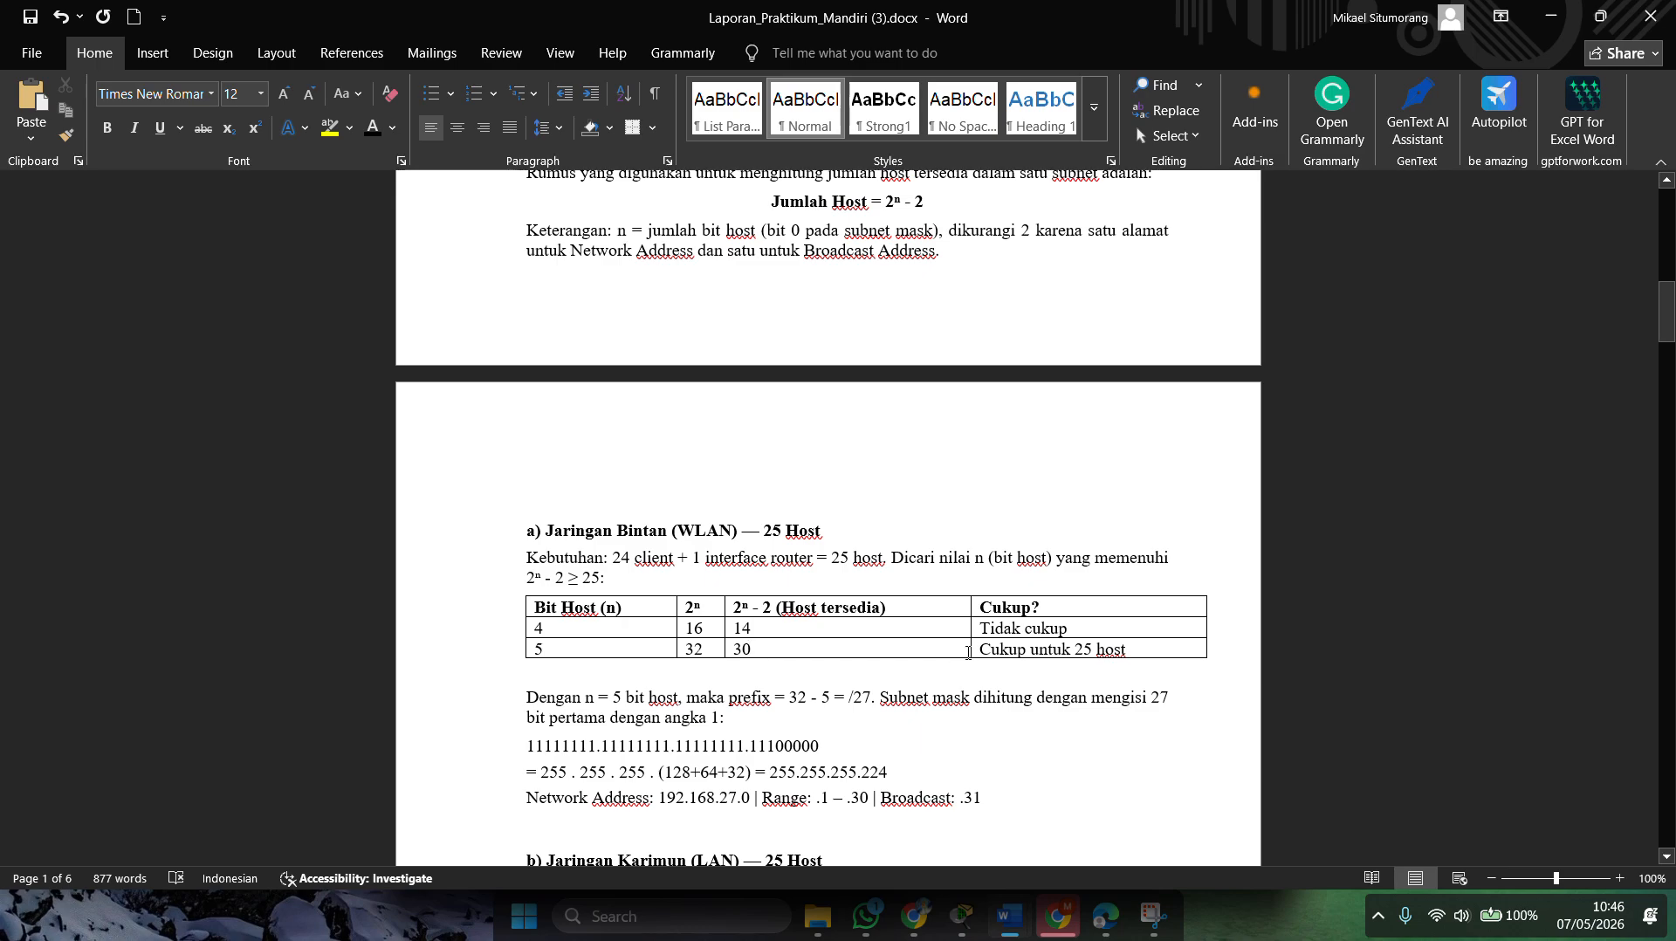
pyautogui.scroll(-2, 968, 653)
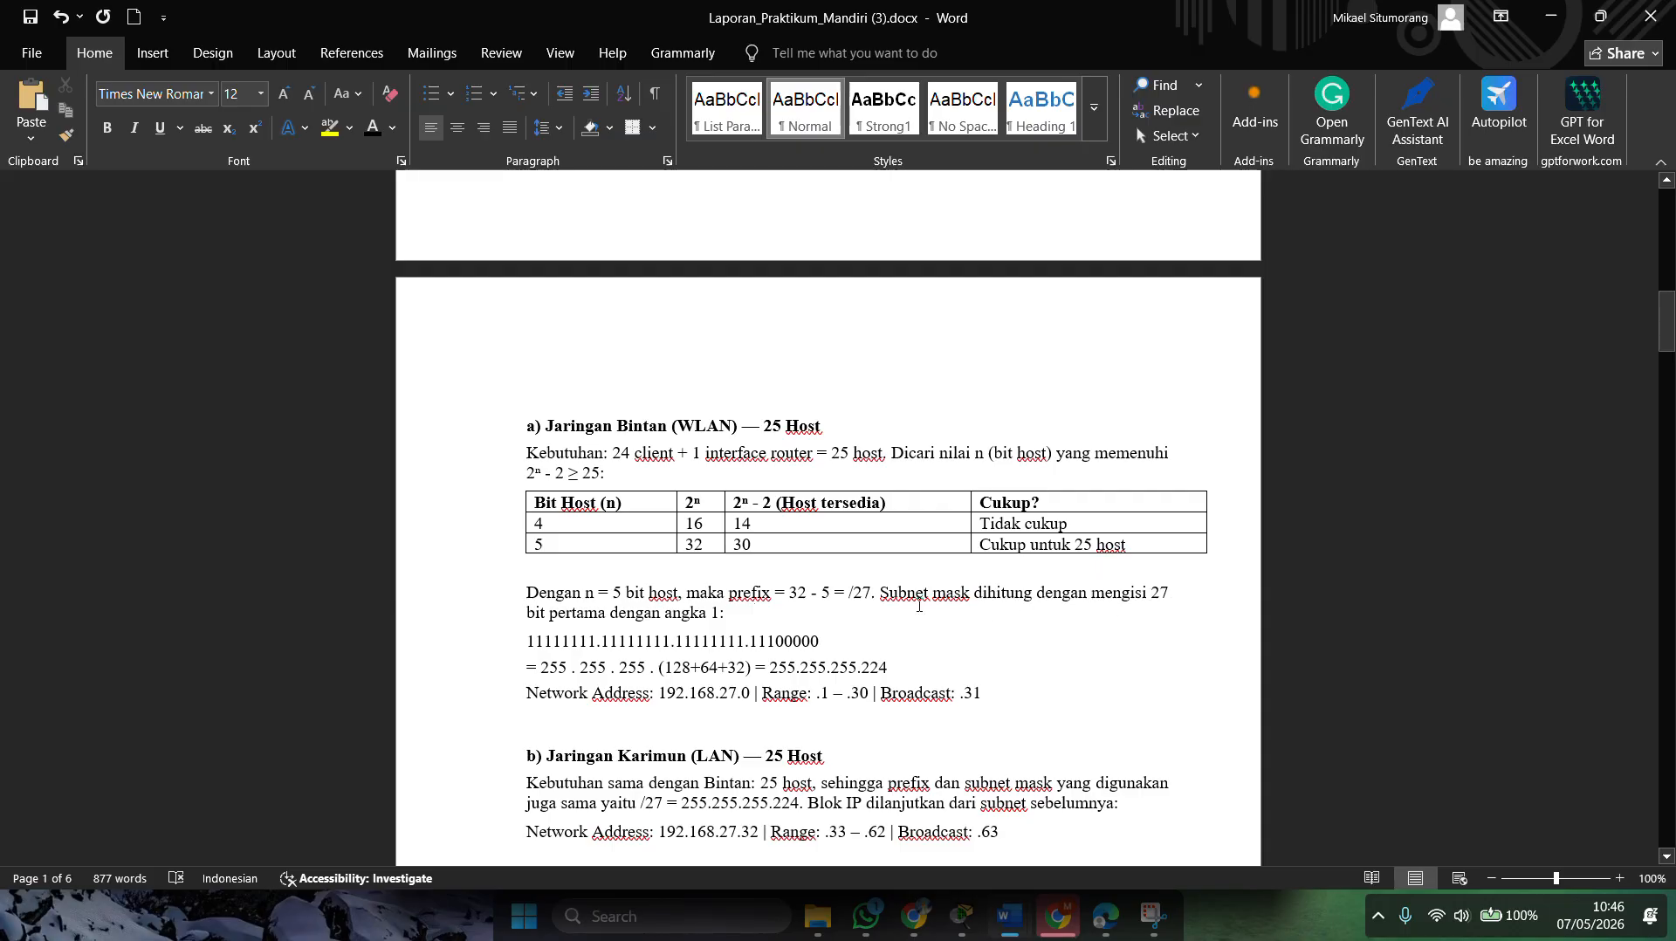
pyautogui.scroll(-1, 756, 620)
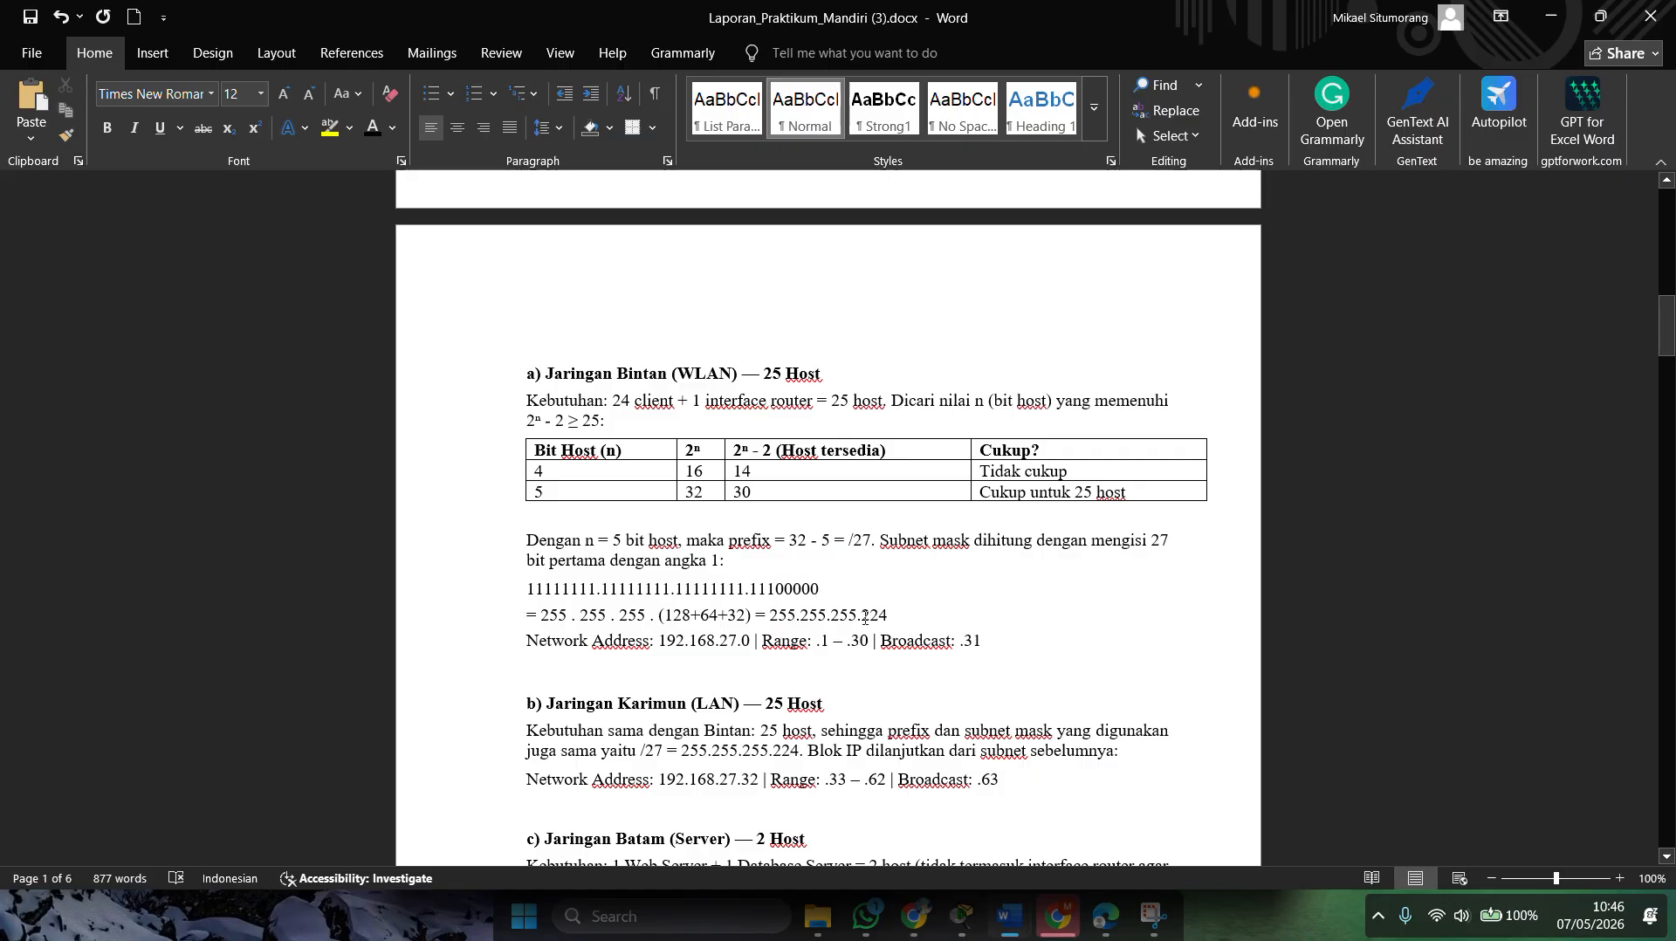
pyautogui.scroll(-1, 876, 618)
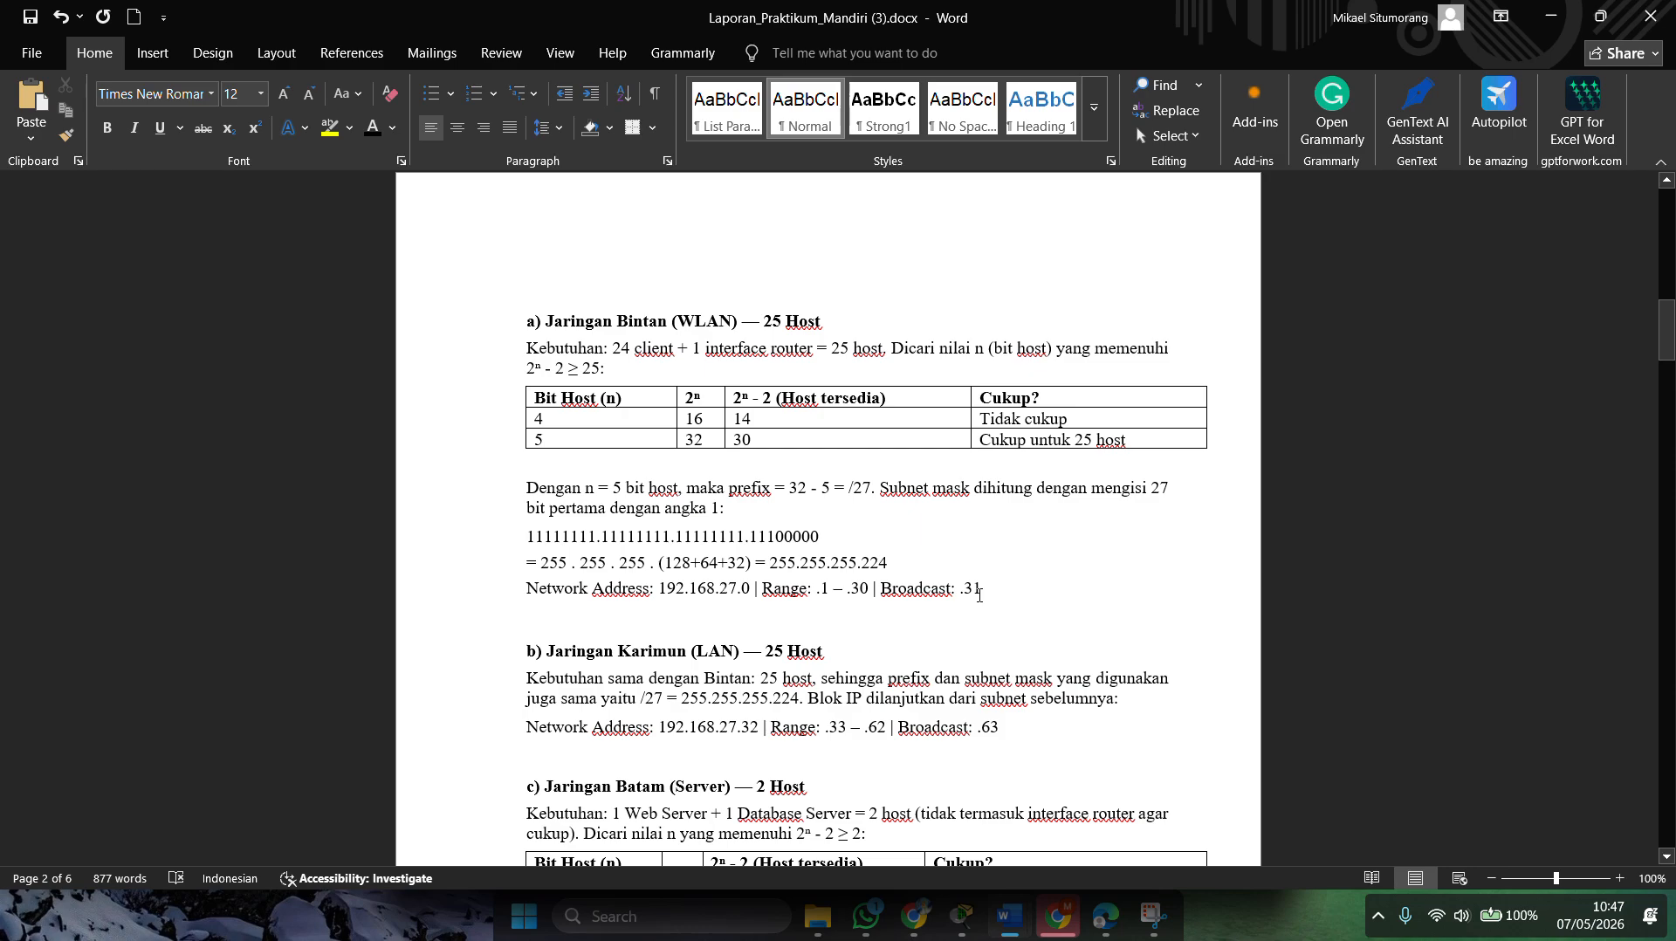
pyautogui.scroll(10, 978, 595)
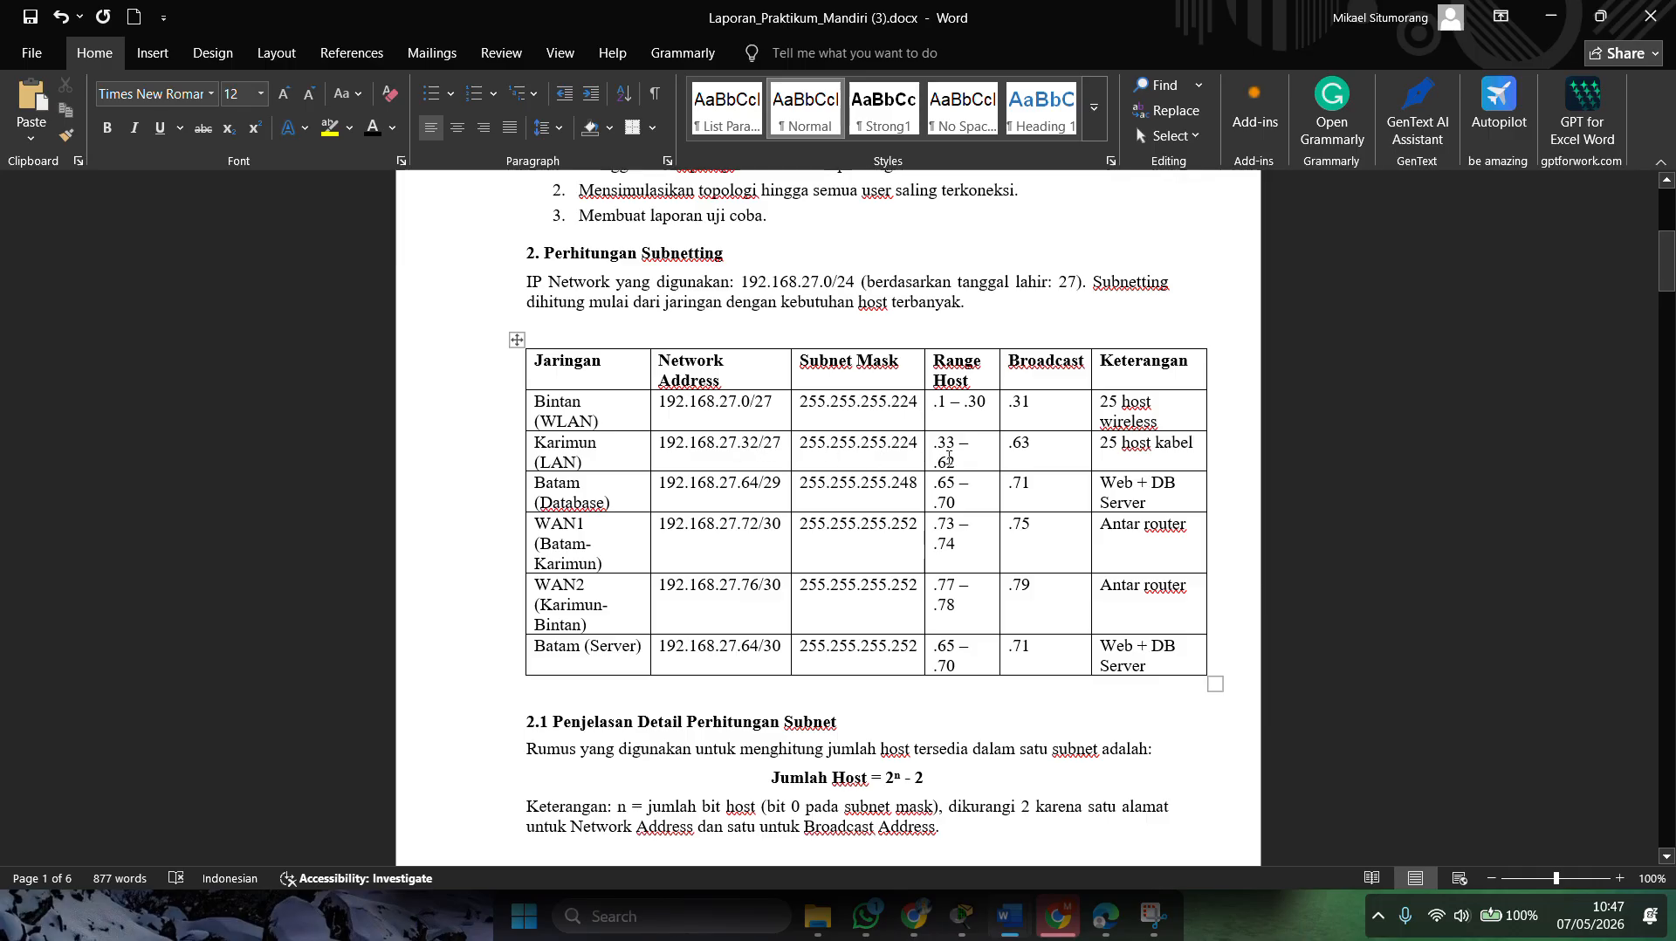
pyautogui.scroll(-7, 969, 452)
pyautogui.scroll(-7, 969, 452)
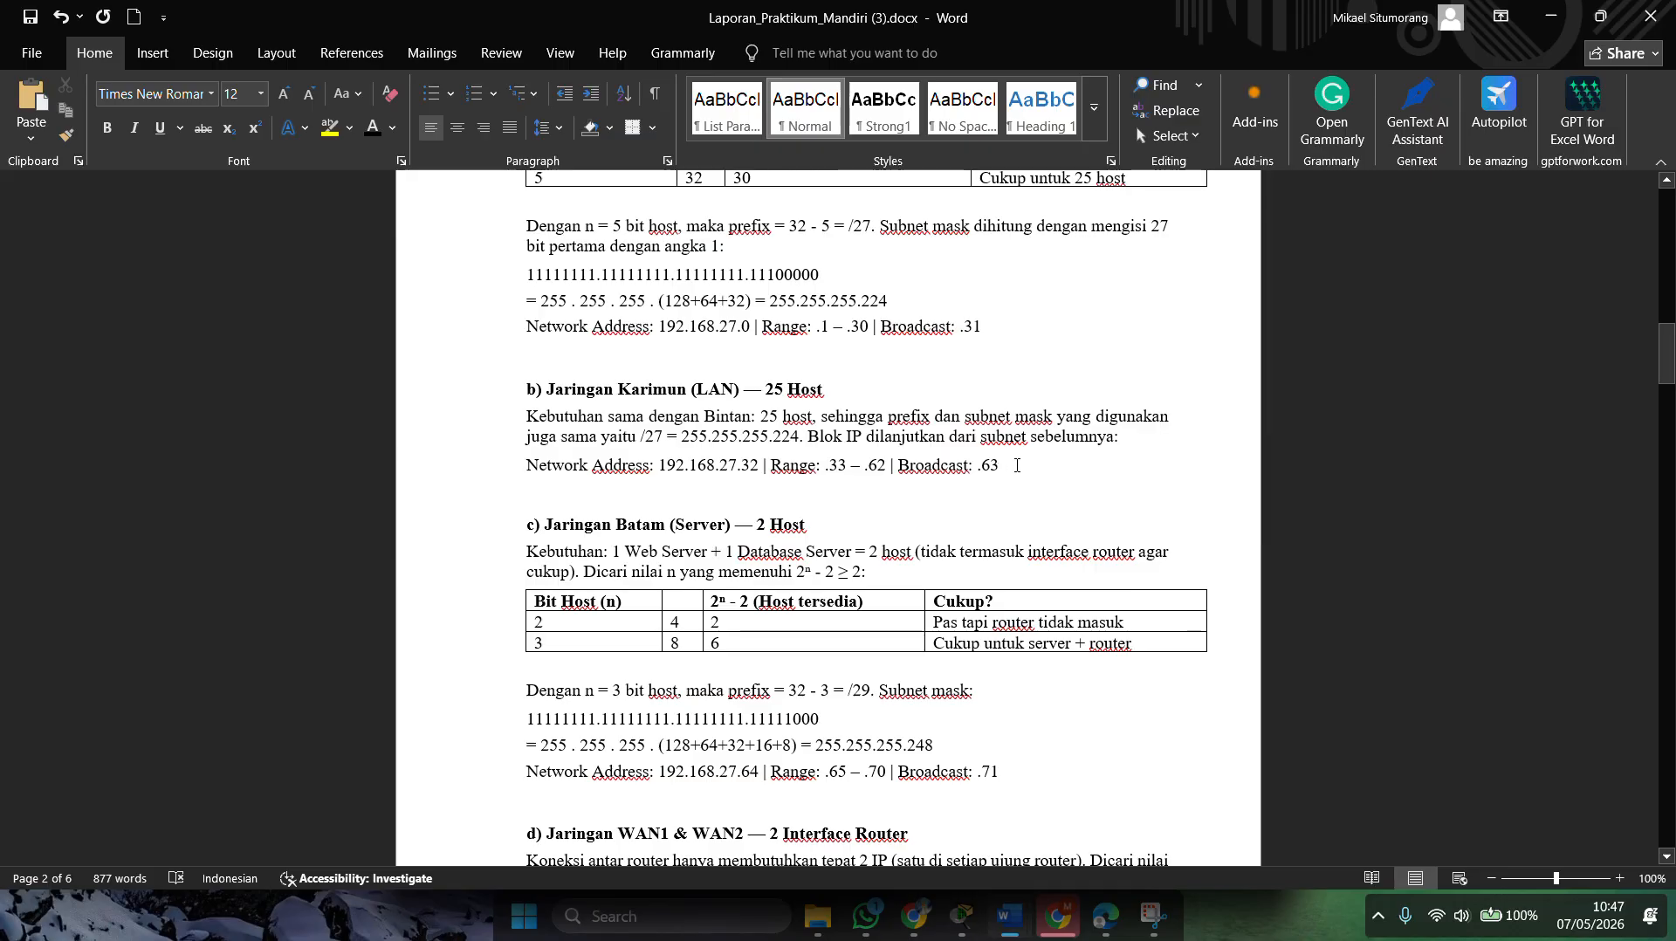
# Step: Compare the Batam and WAN rows of the subnetting summary table with the Batam server calculation in section c
pyautogui.scroll(20, 983, 470)
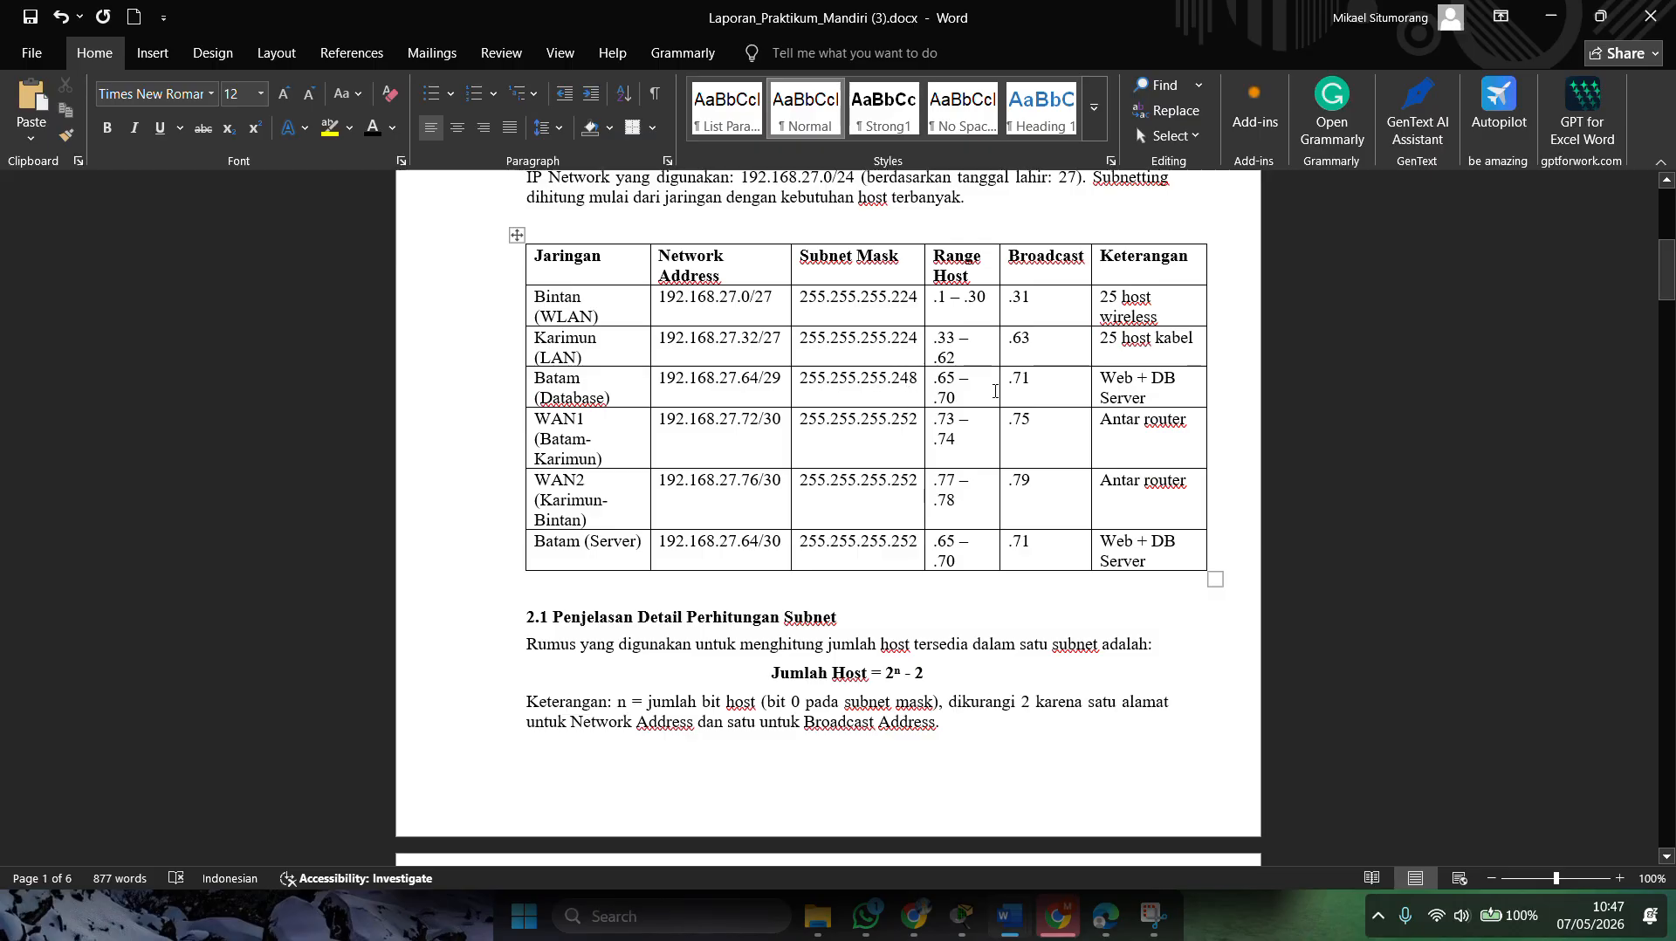
pyautogui.scroll(-4, 945, 386)
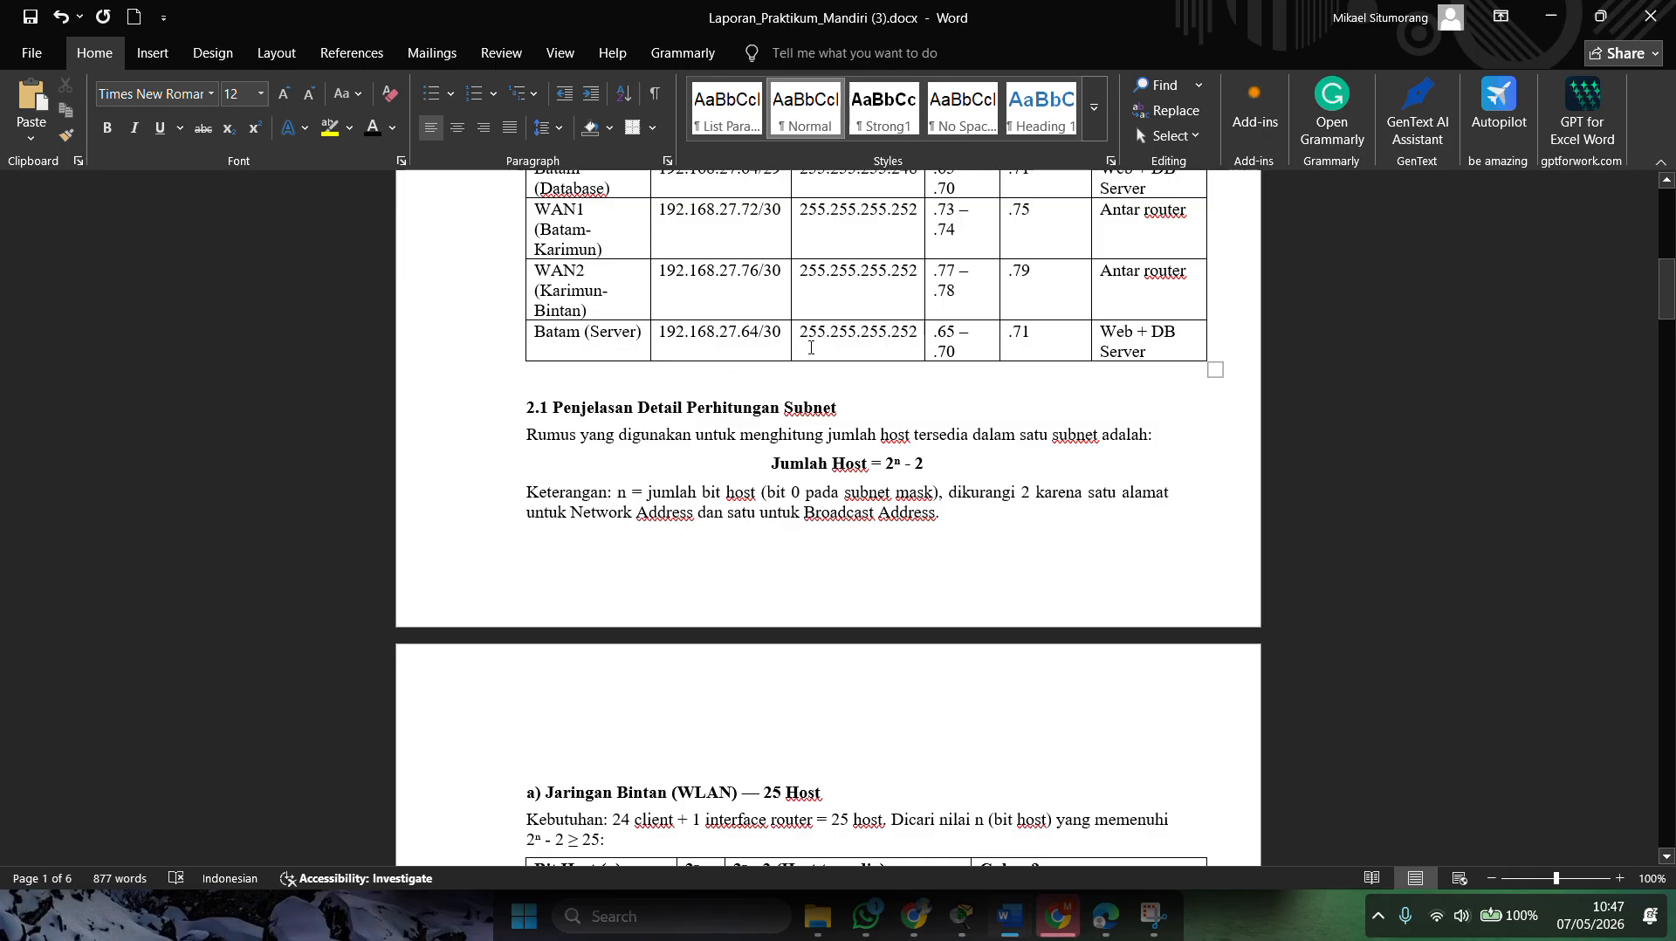
pyautogui.scroll(3, 819, 354)
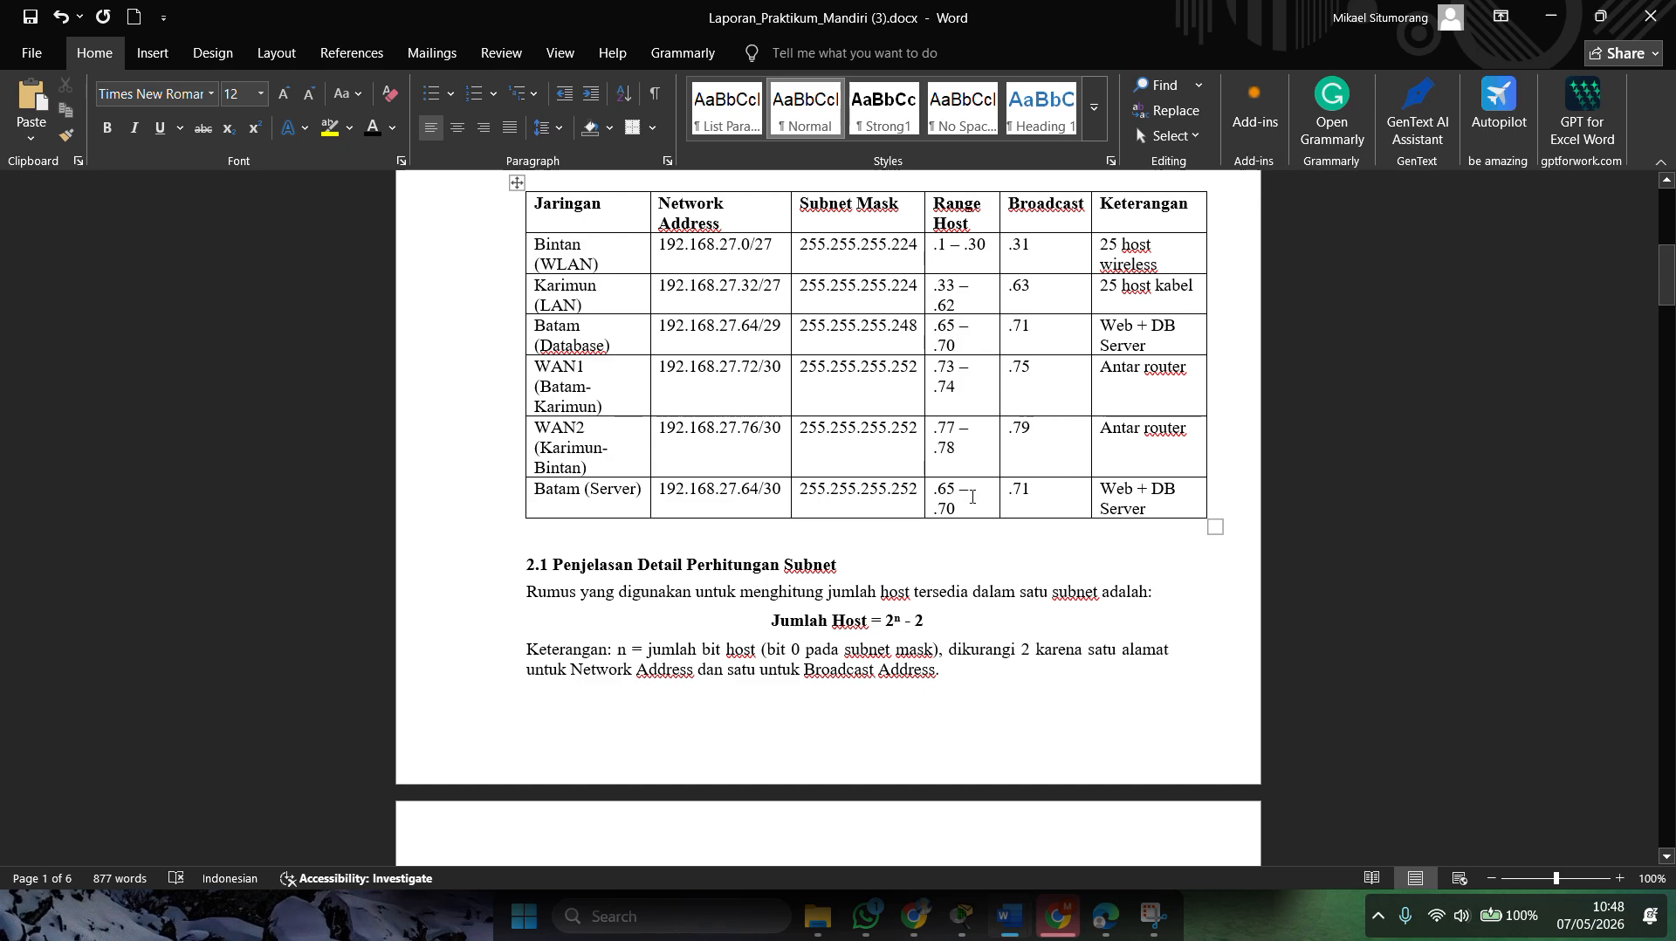
pyautogui.scroll(-10, 947, 499)
pyautogui.scroll(-8, 957, 500)
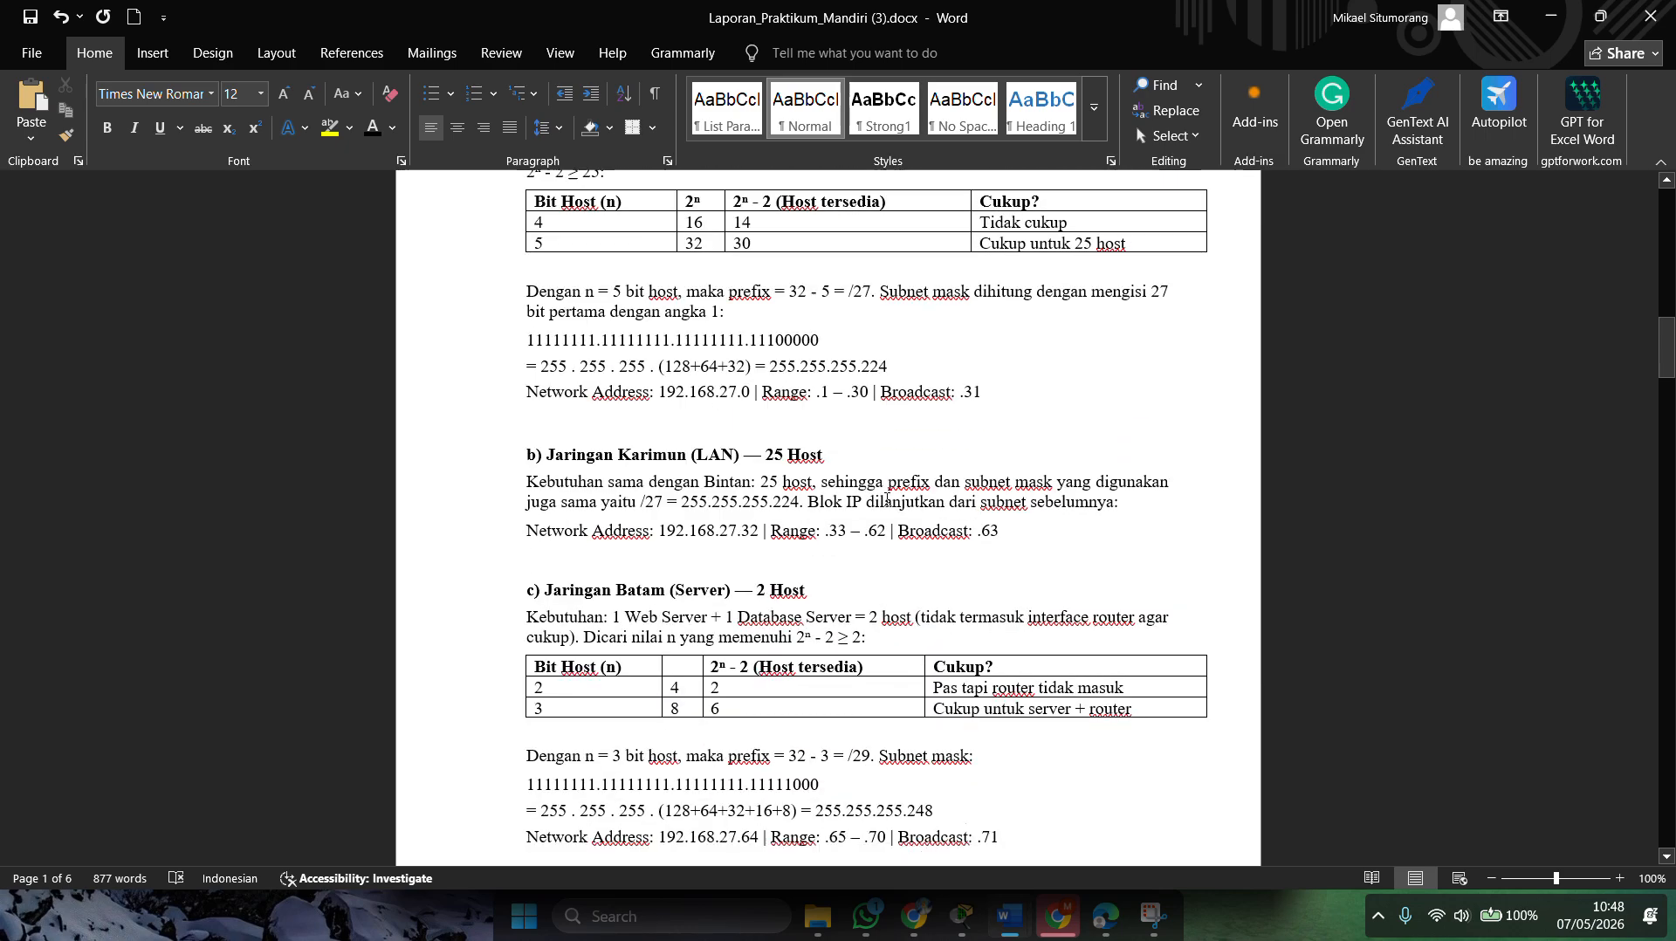
pyautogui.scroll(-1, 884, 498)
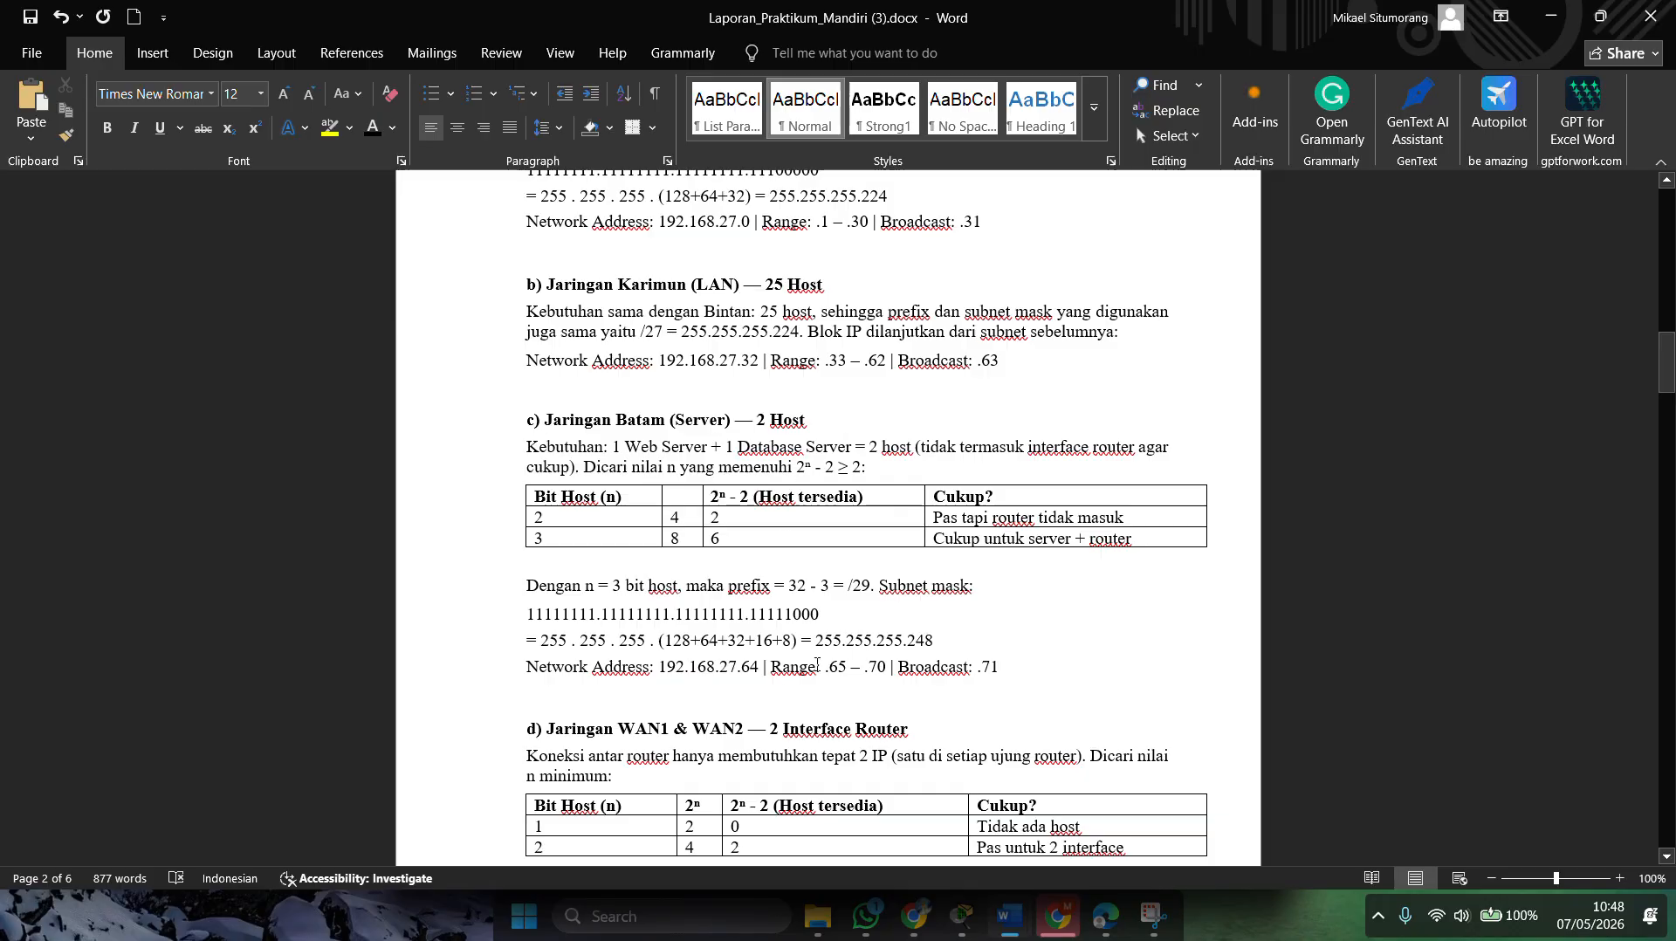
pyautogui.scroll(-3, 939, 640)
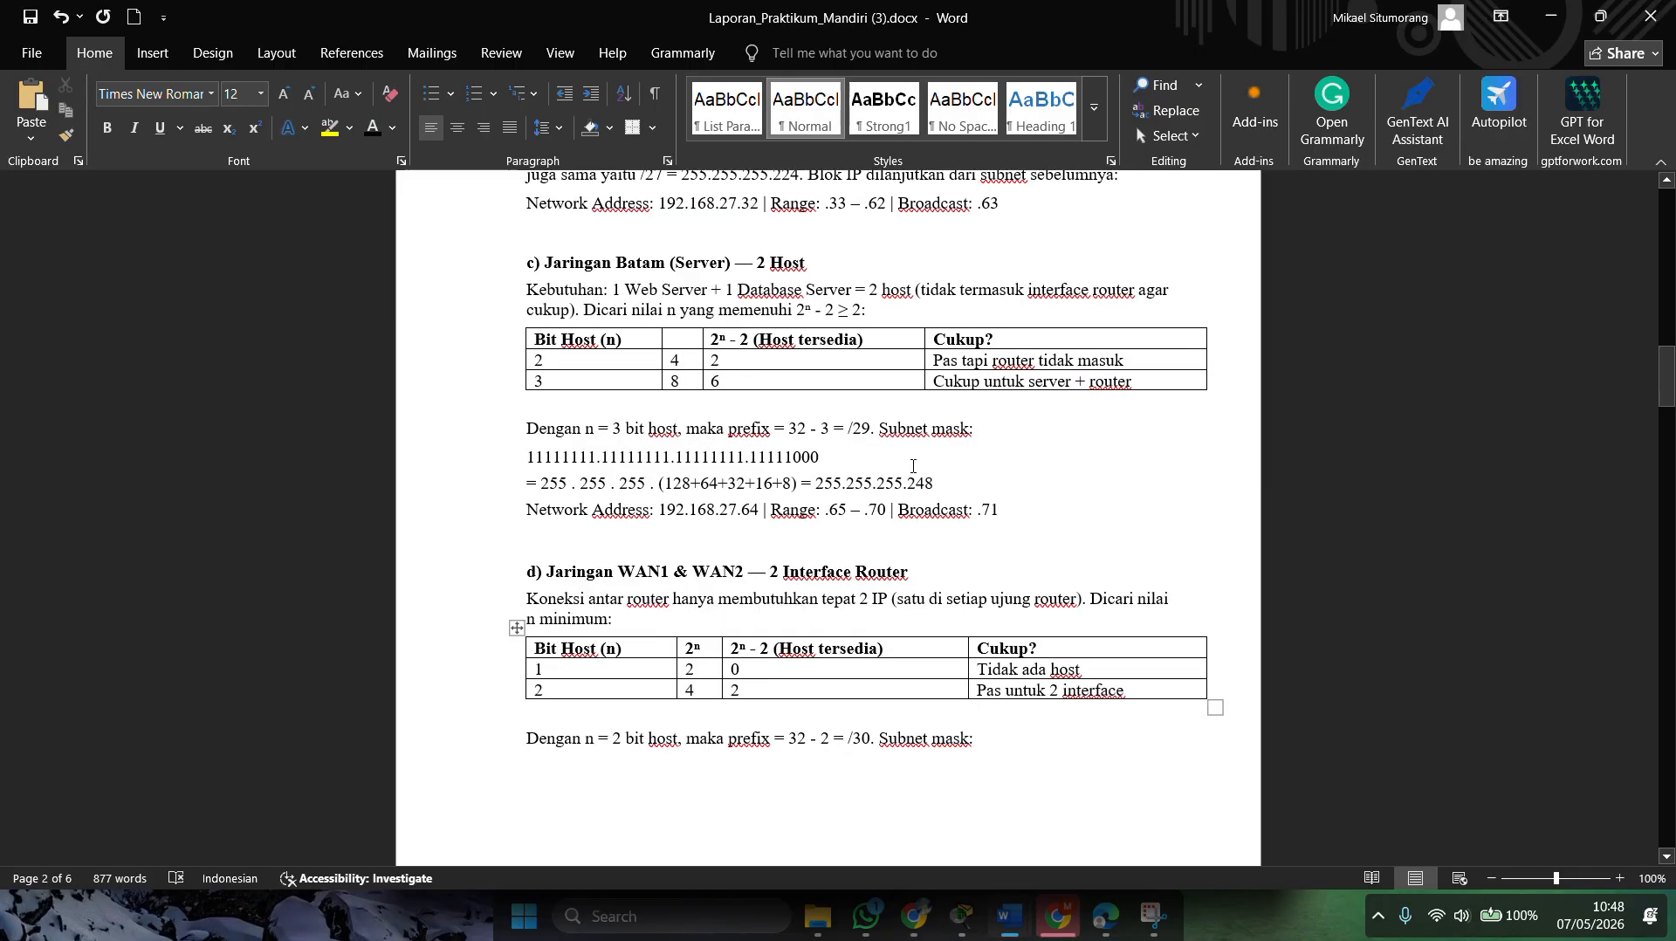
# Step: Read the WAN1 and WAN2 subnet calculation in section d and the device IP allocation table in section 3
pyautogui.scroll(-4, 934, 493)
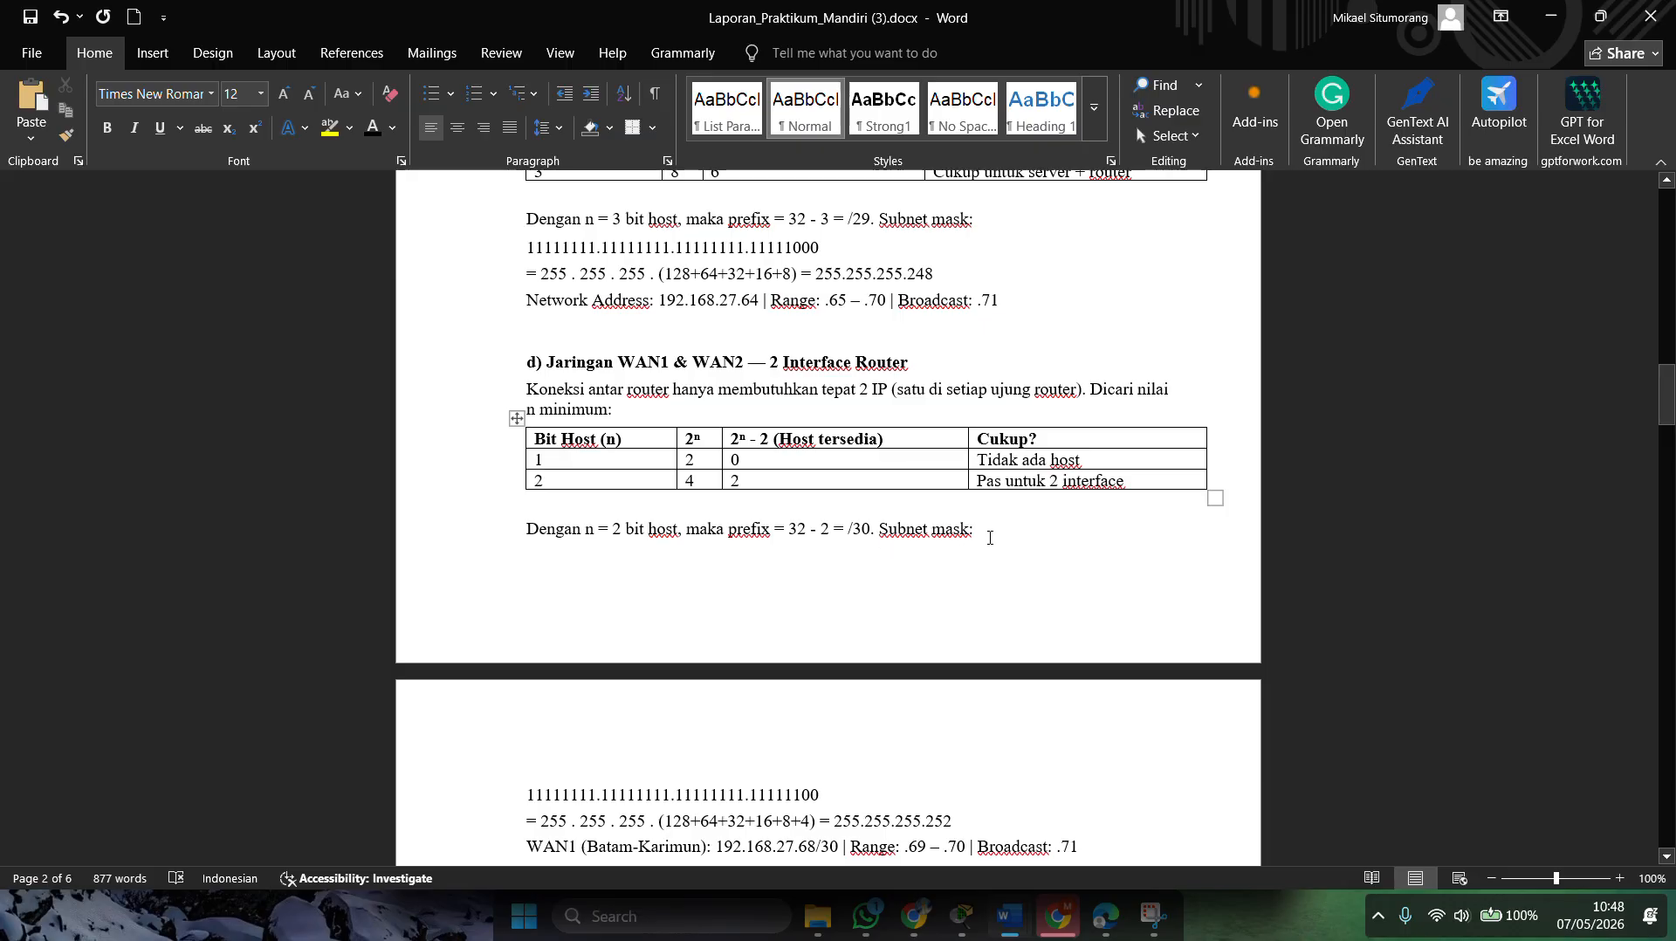
pyautogui.scroll(-5, 725, 506)
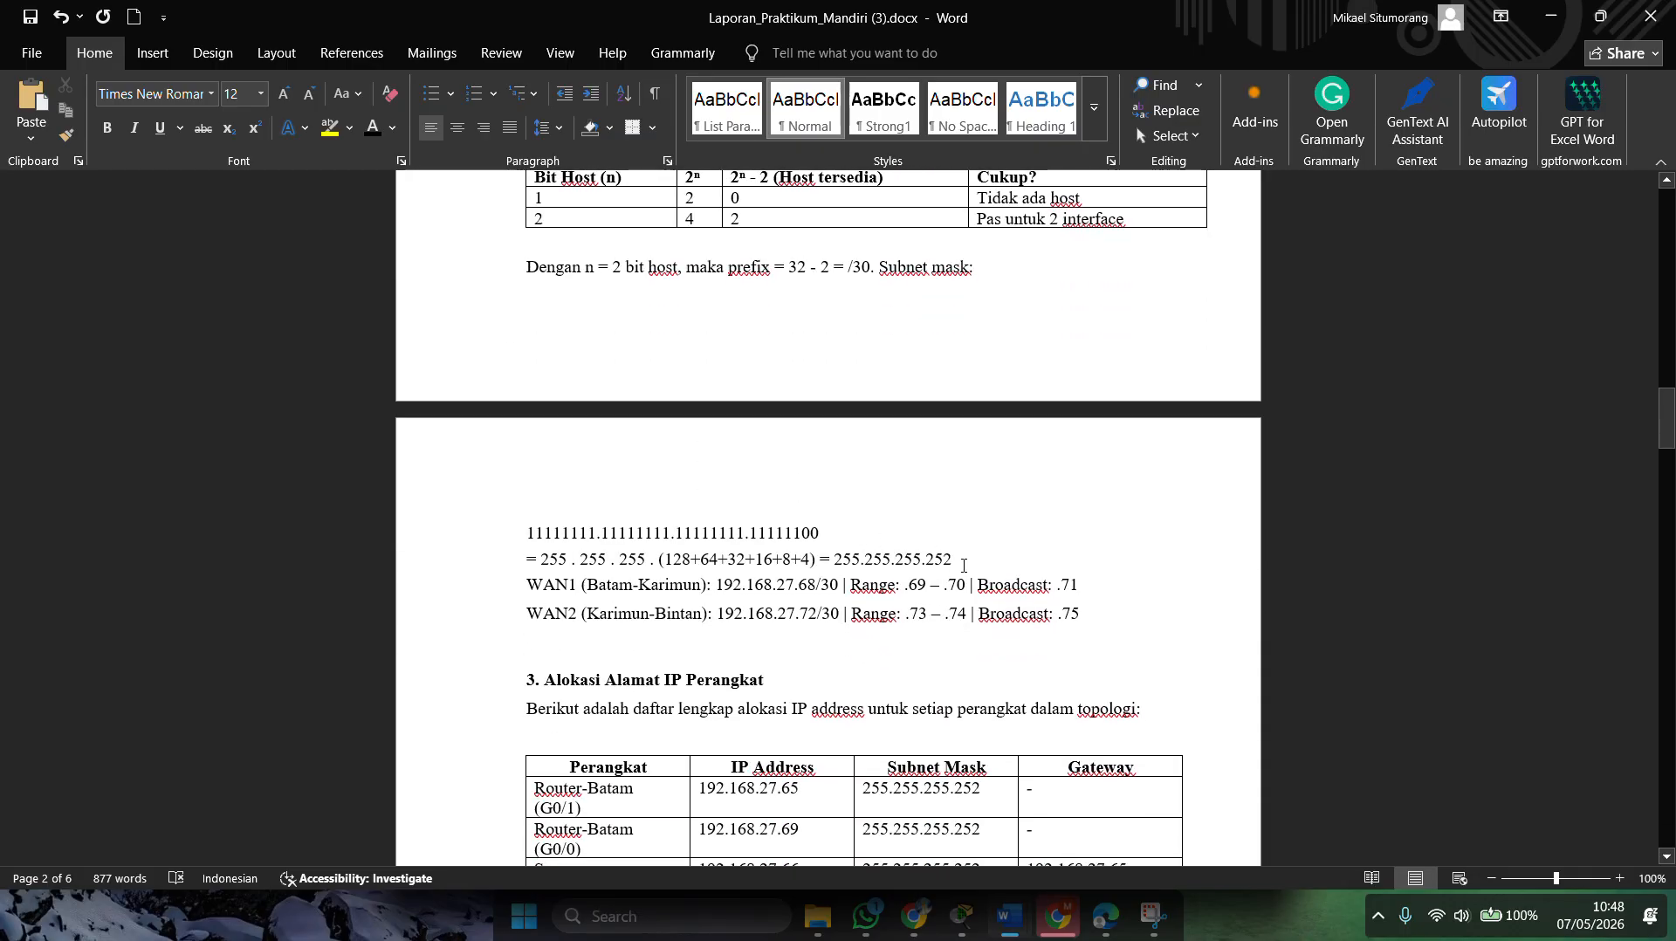
pyautogui.scroll(-3, 756, 511)
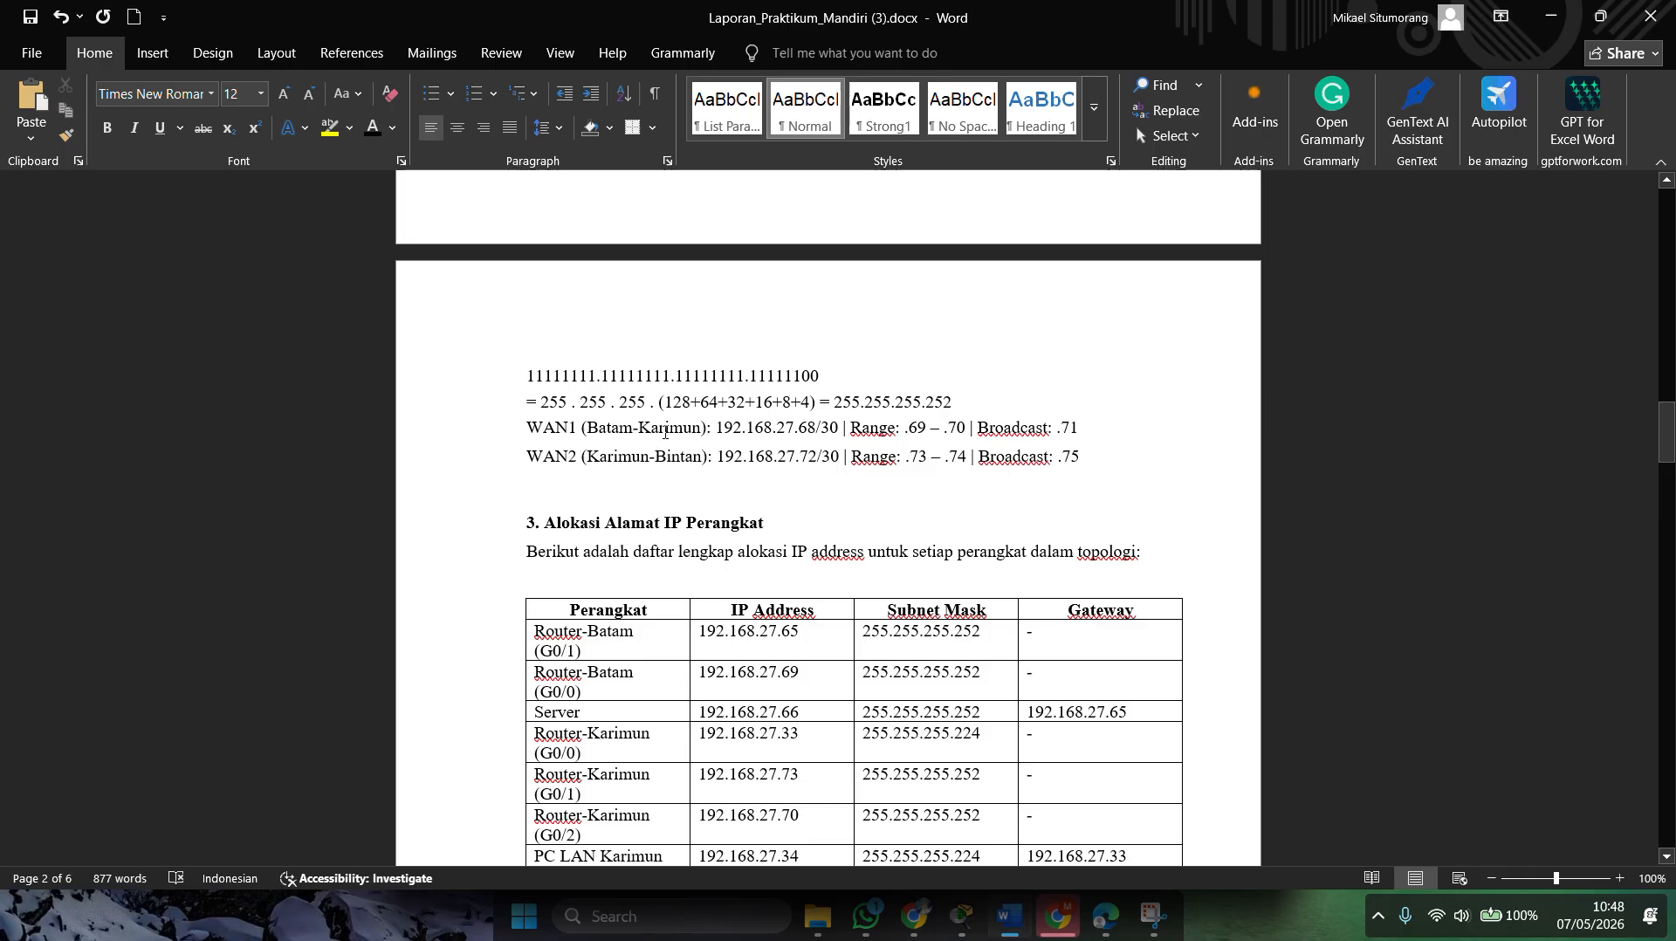
pyautogui.scroll(-3, 751, 402)
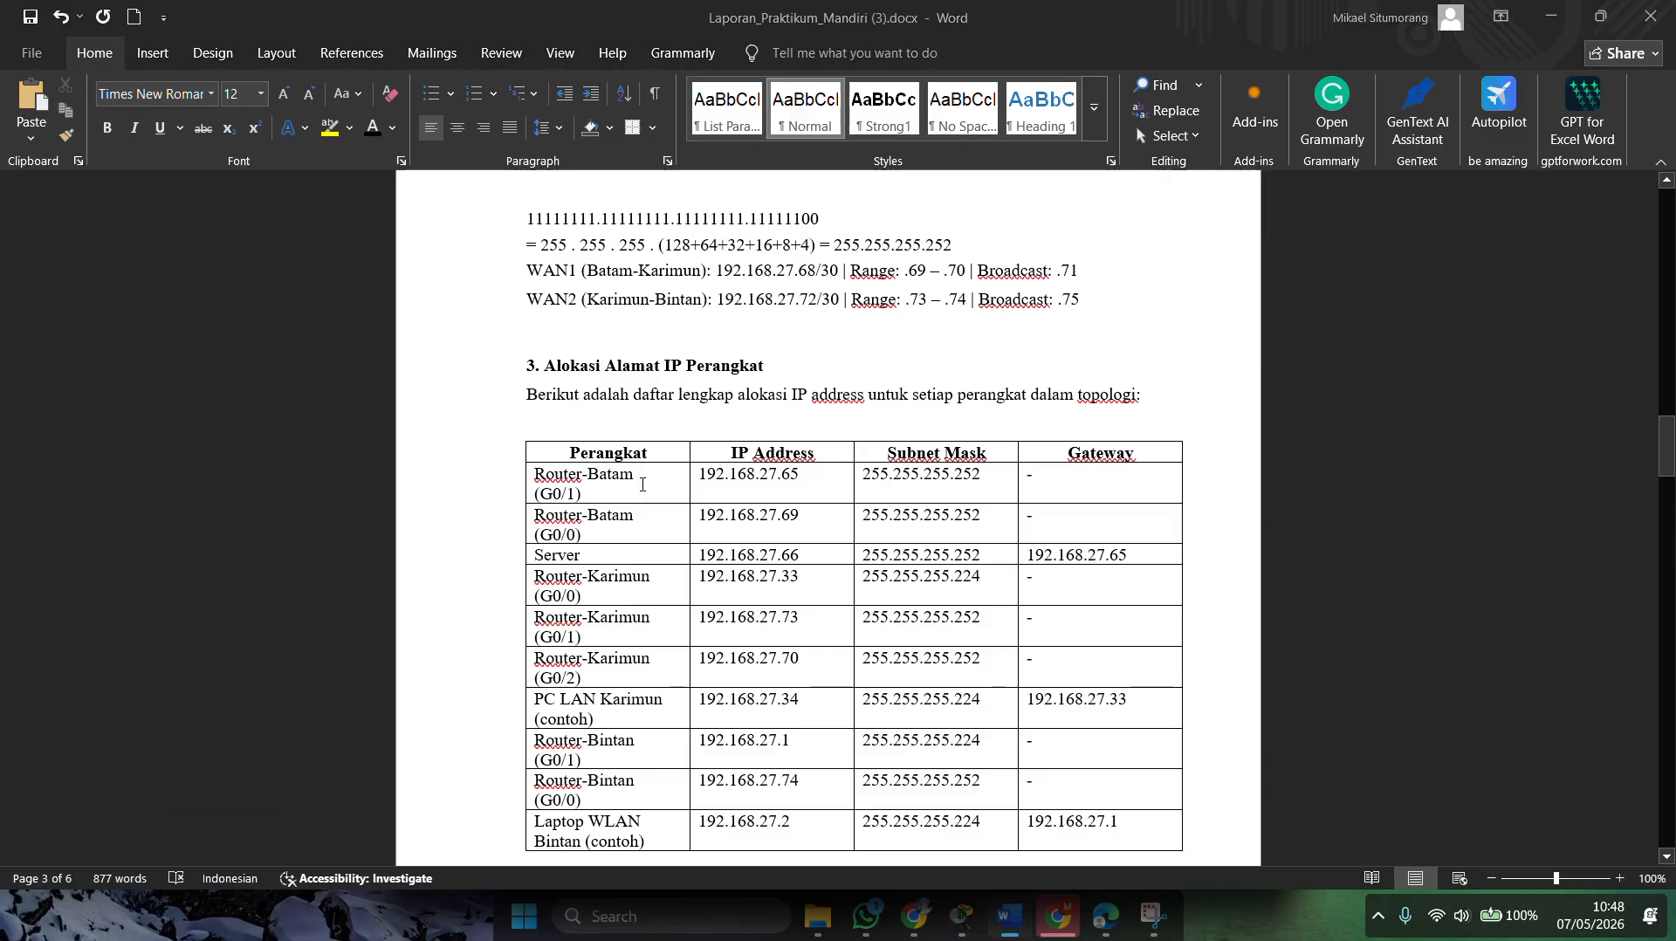
# Step: Arrange the Word report and the Cisco Packet Tracer topology window side by side
pyautogui.hotkey('alt', 'Tab')
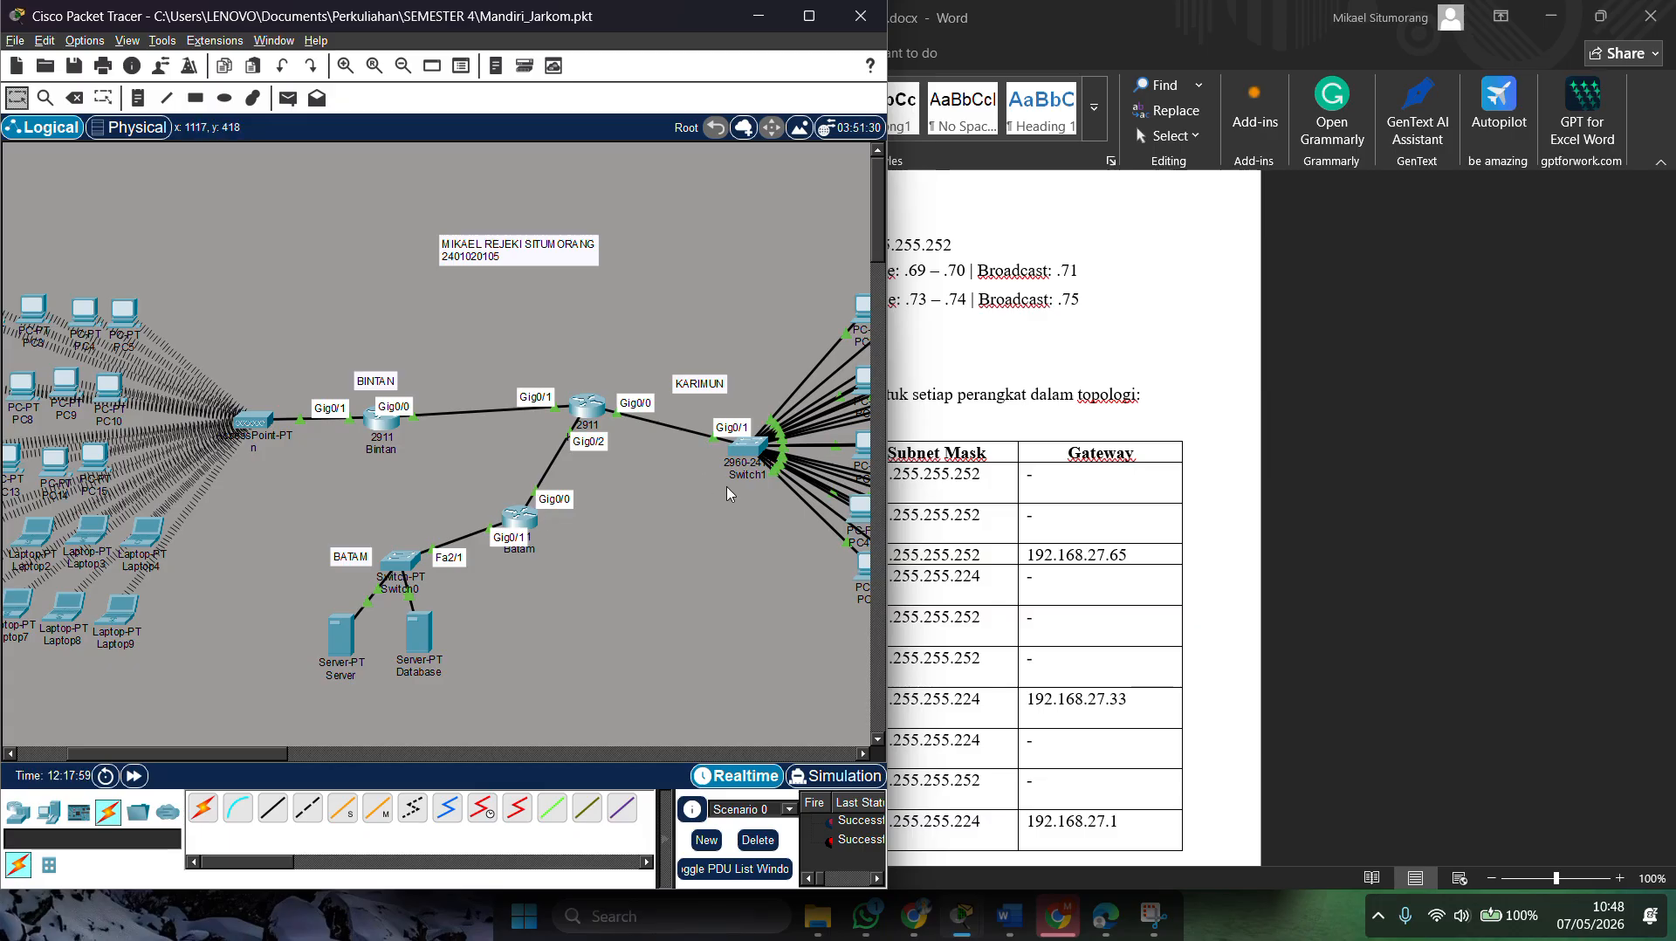
pyautogui.hotkey('alt', 'Tab')
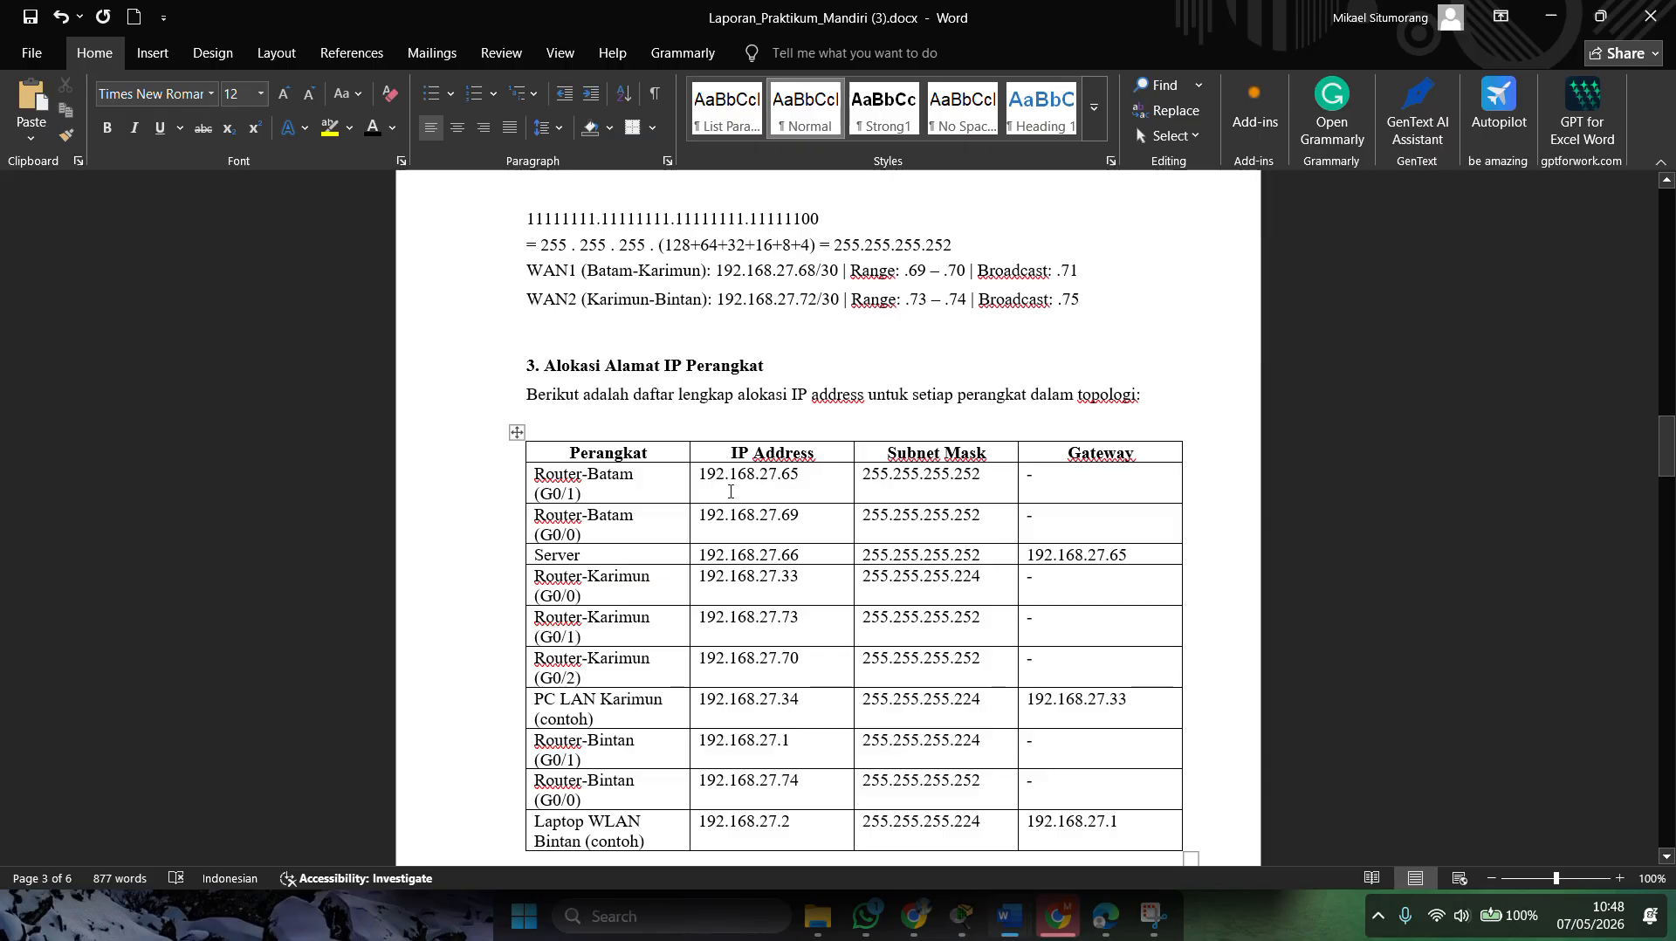
pyautogui.press('super+Left')
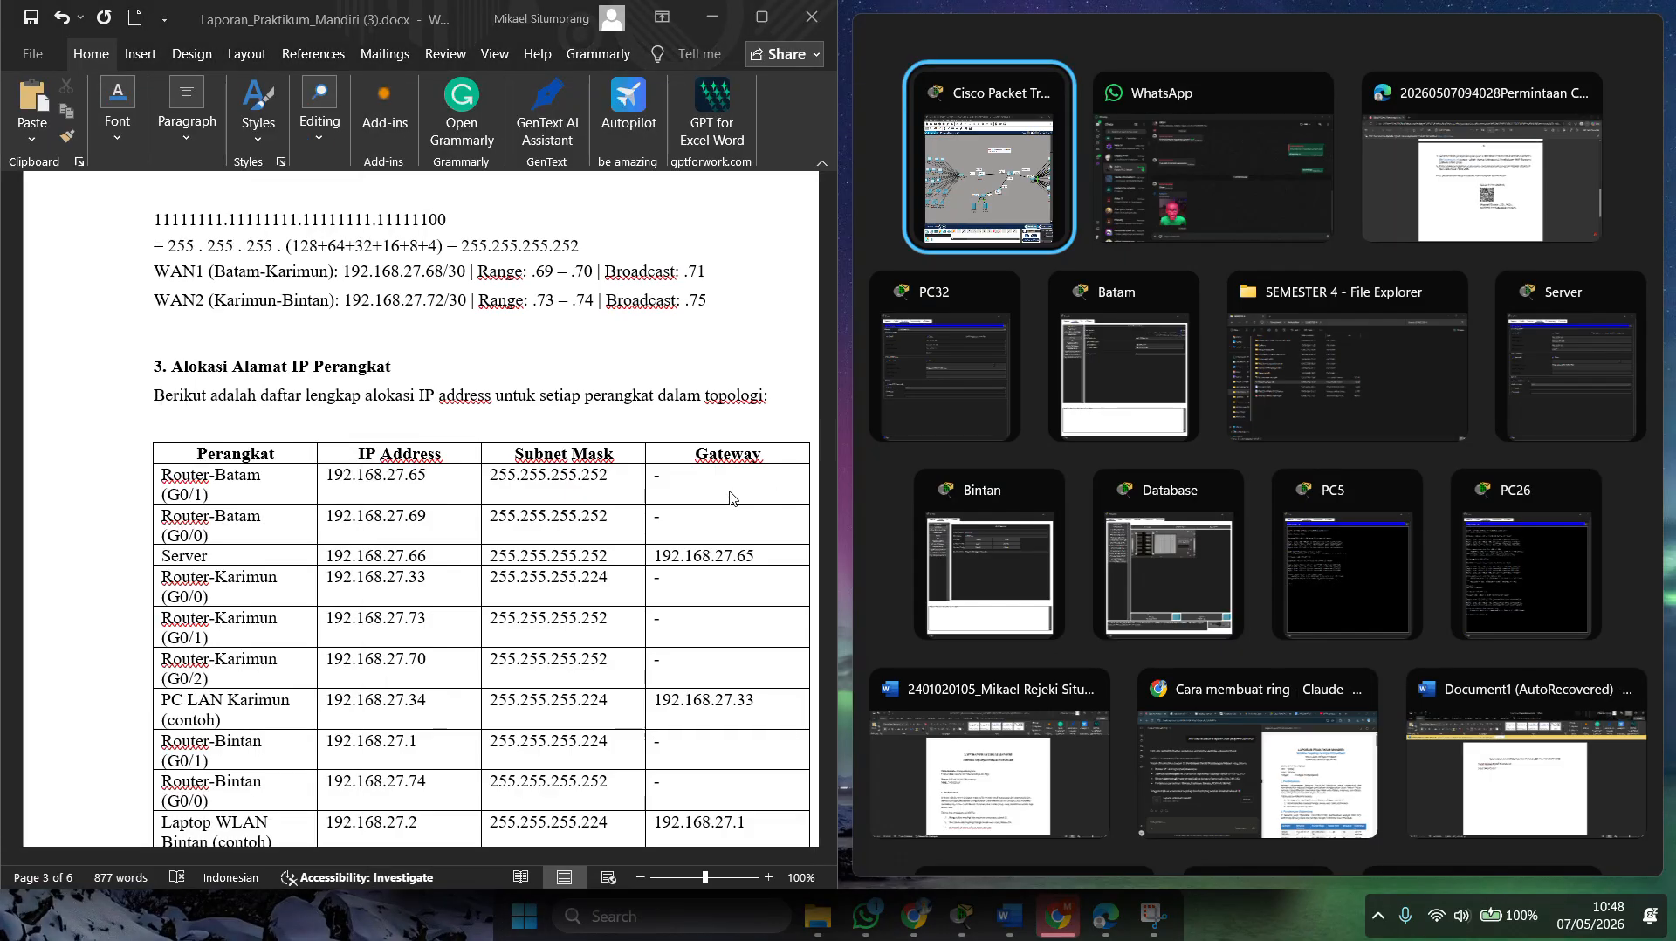
pyautogui.click(976, 180)
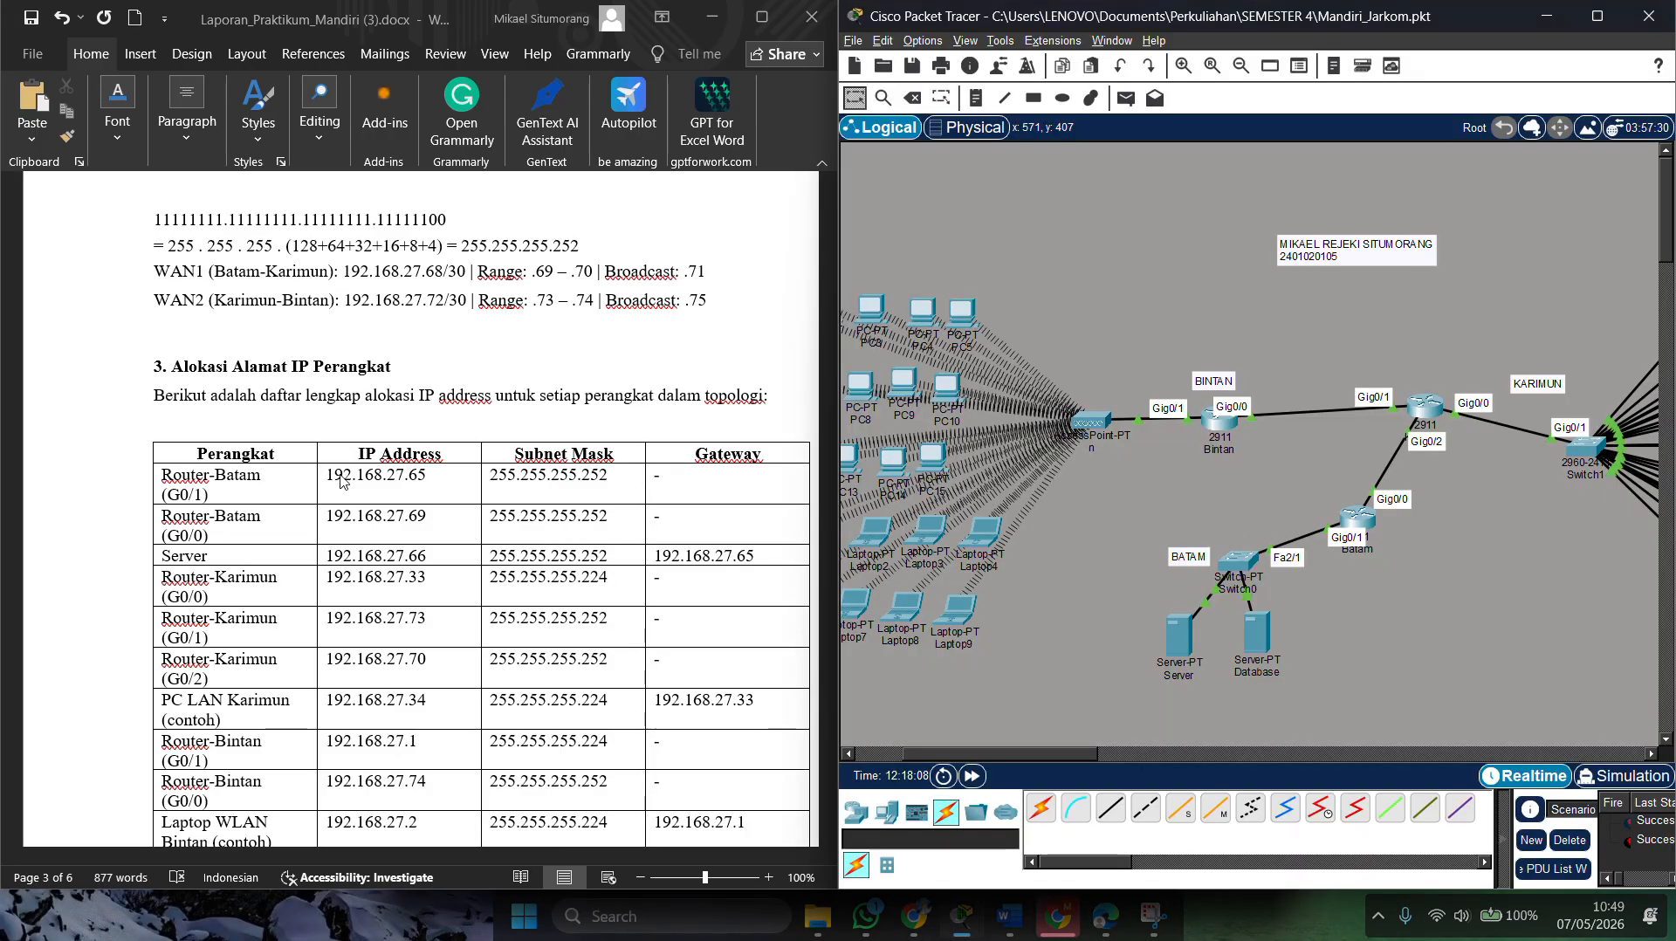
# Step: Compare the Batam router and server entries in the IP allocation table with the topology, and inspect the Server device's port details
pyautogui.hscroll(3, 524, 507)
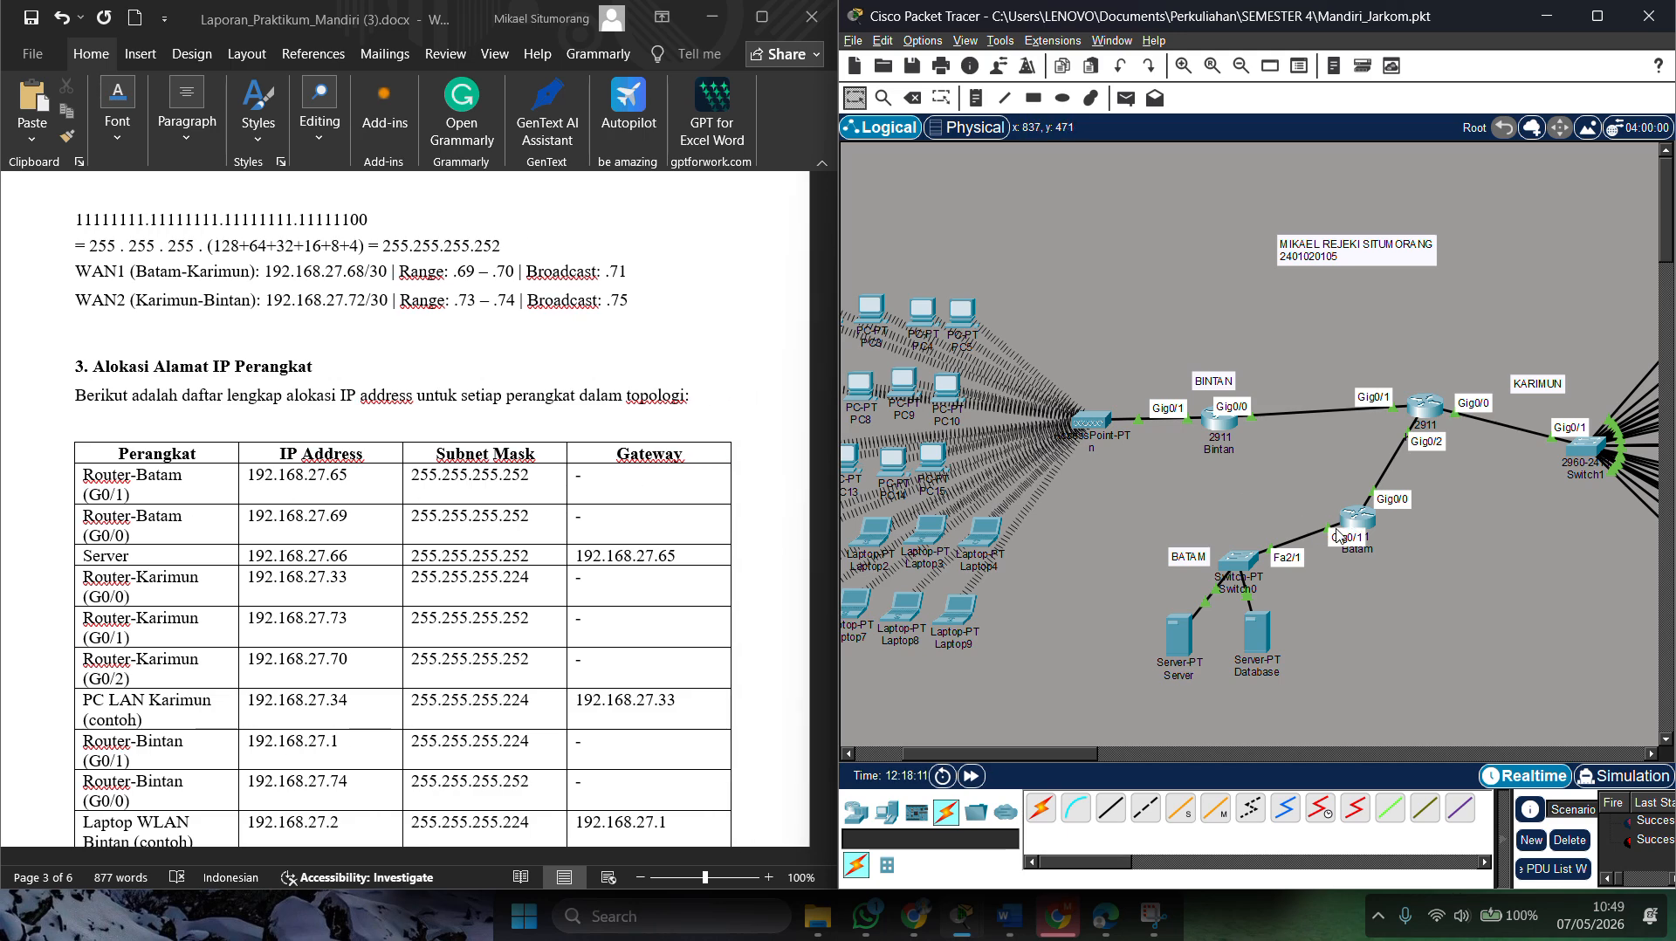
pyautogui.hscroll(-3, 1239, 565)
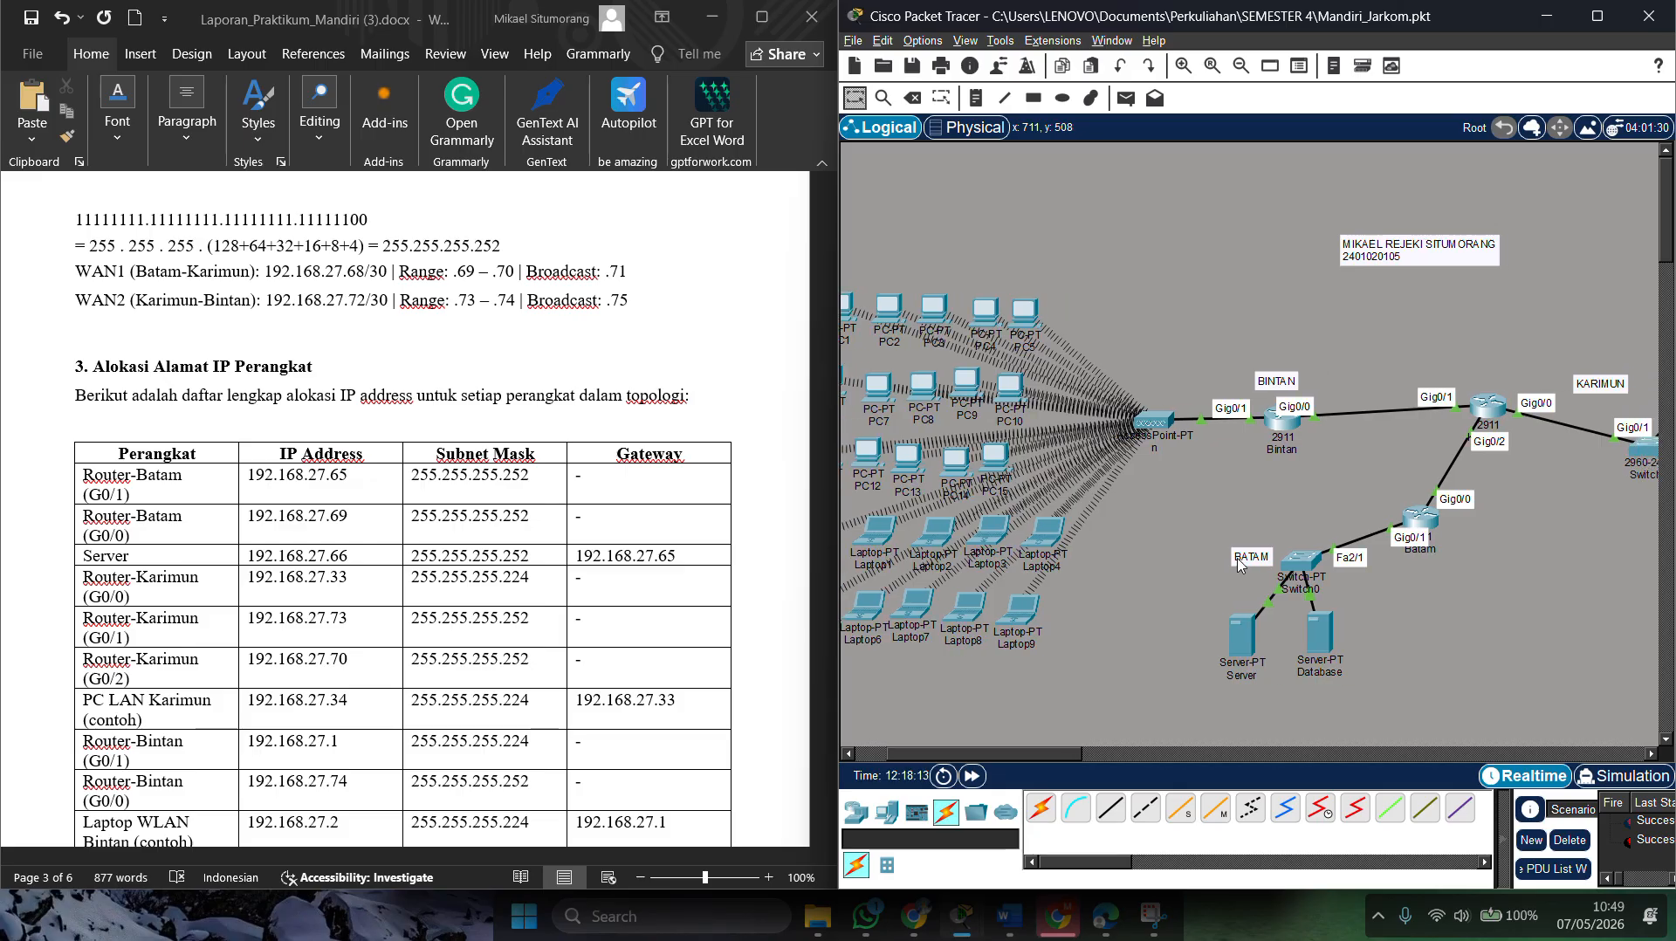
pyautogui.hscroll(2, 1239, 565)
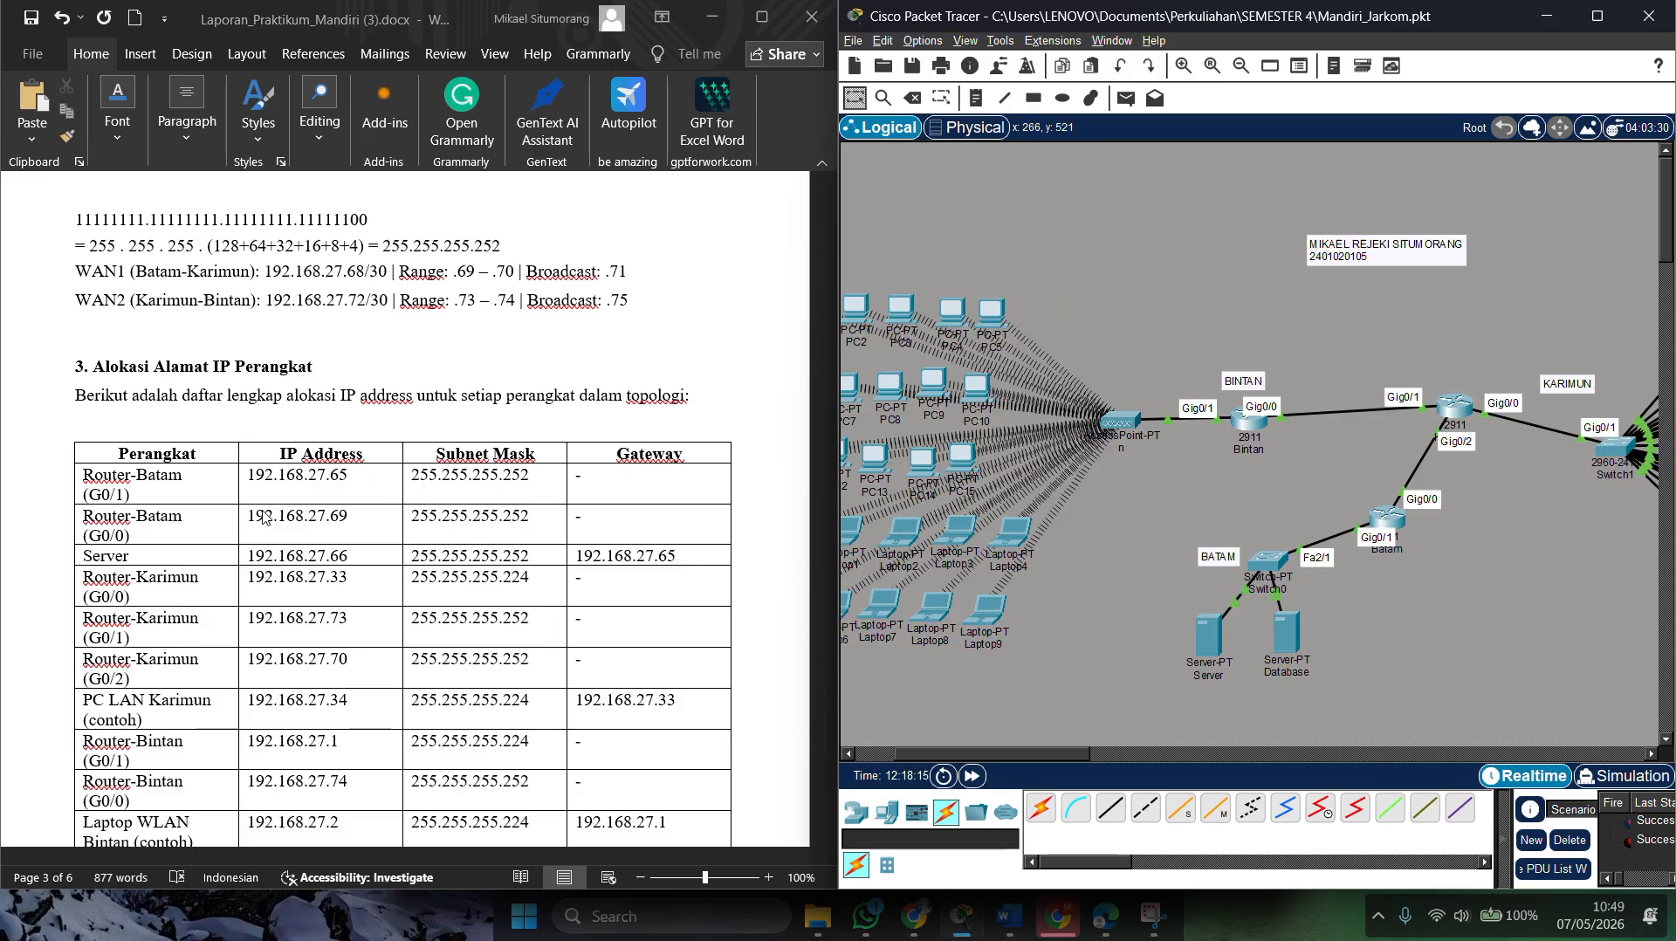
pyautogui.scroll(-1, 196, 518)
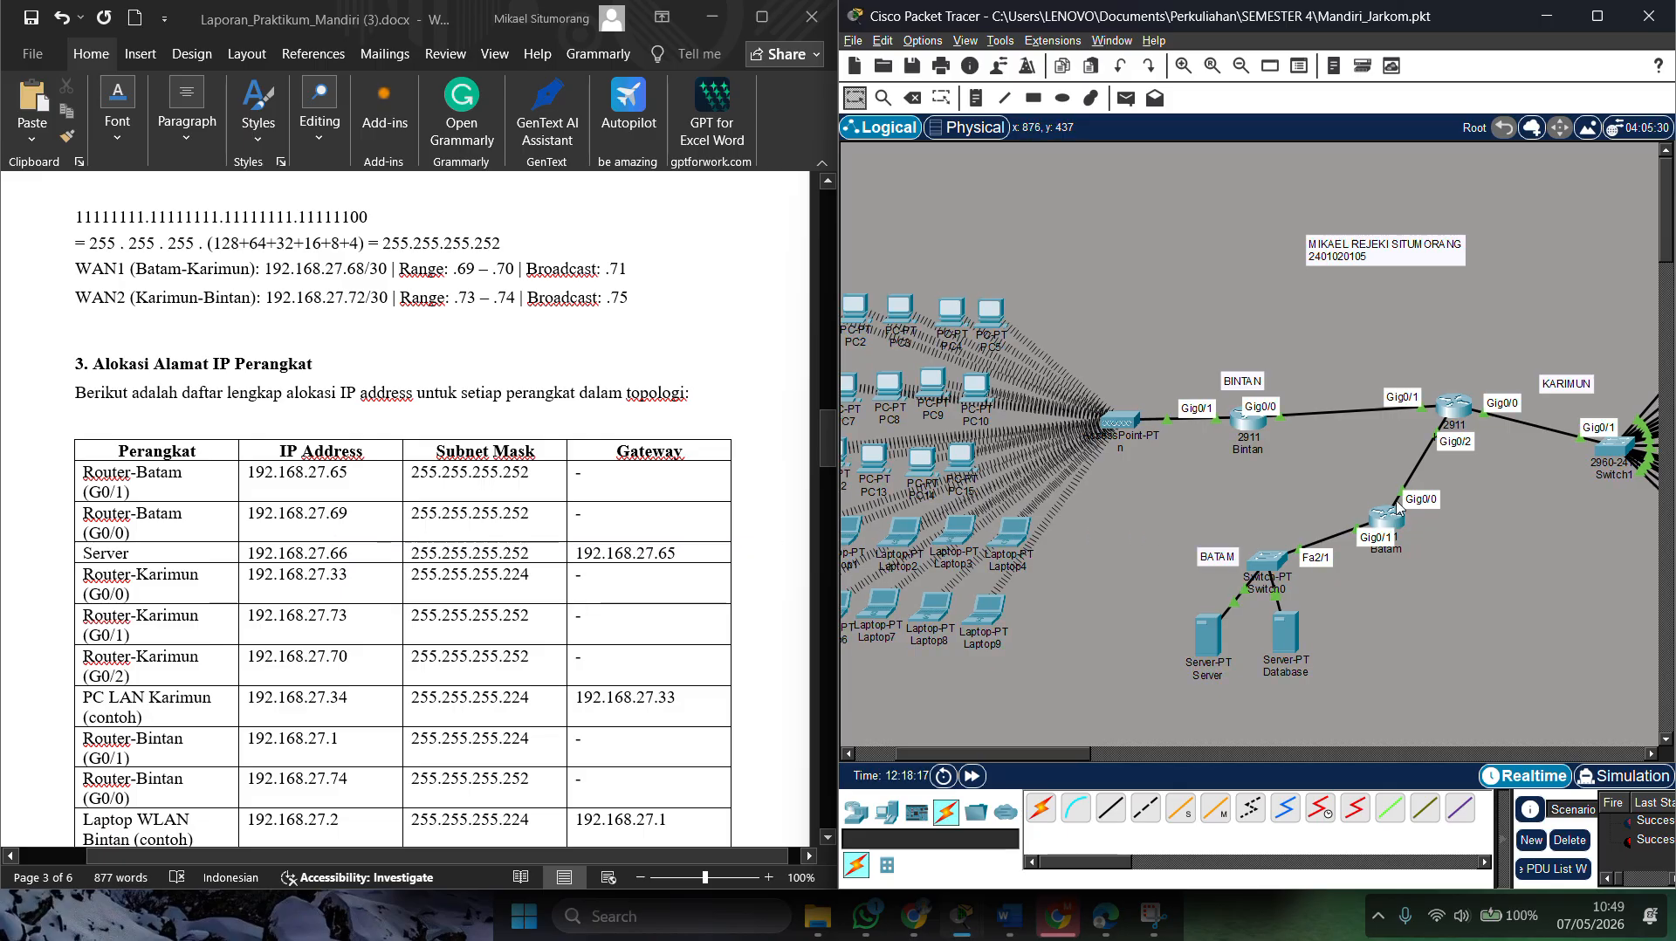
pyautogui.hscroll(1, 1446, 412)
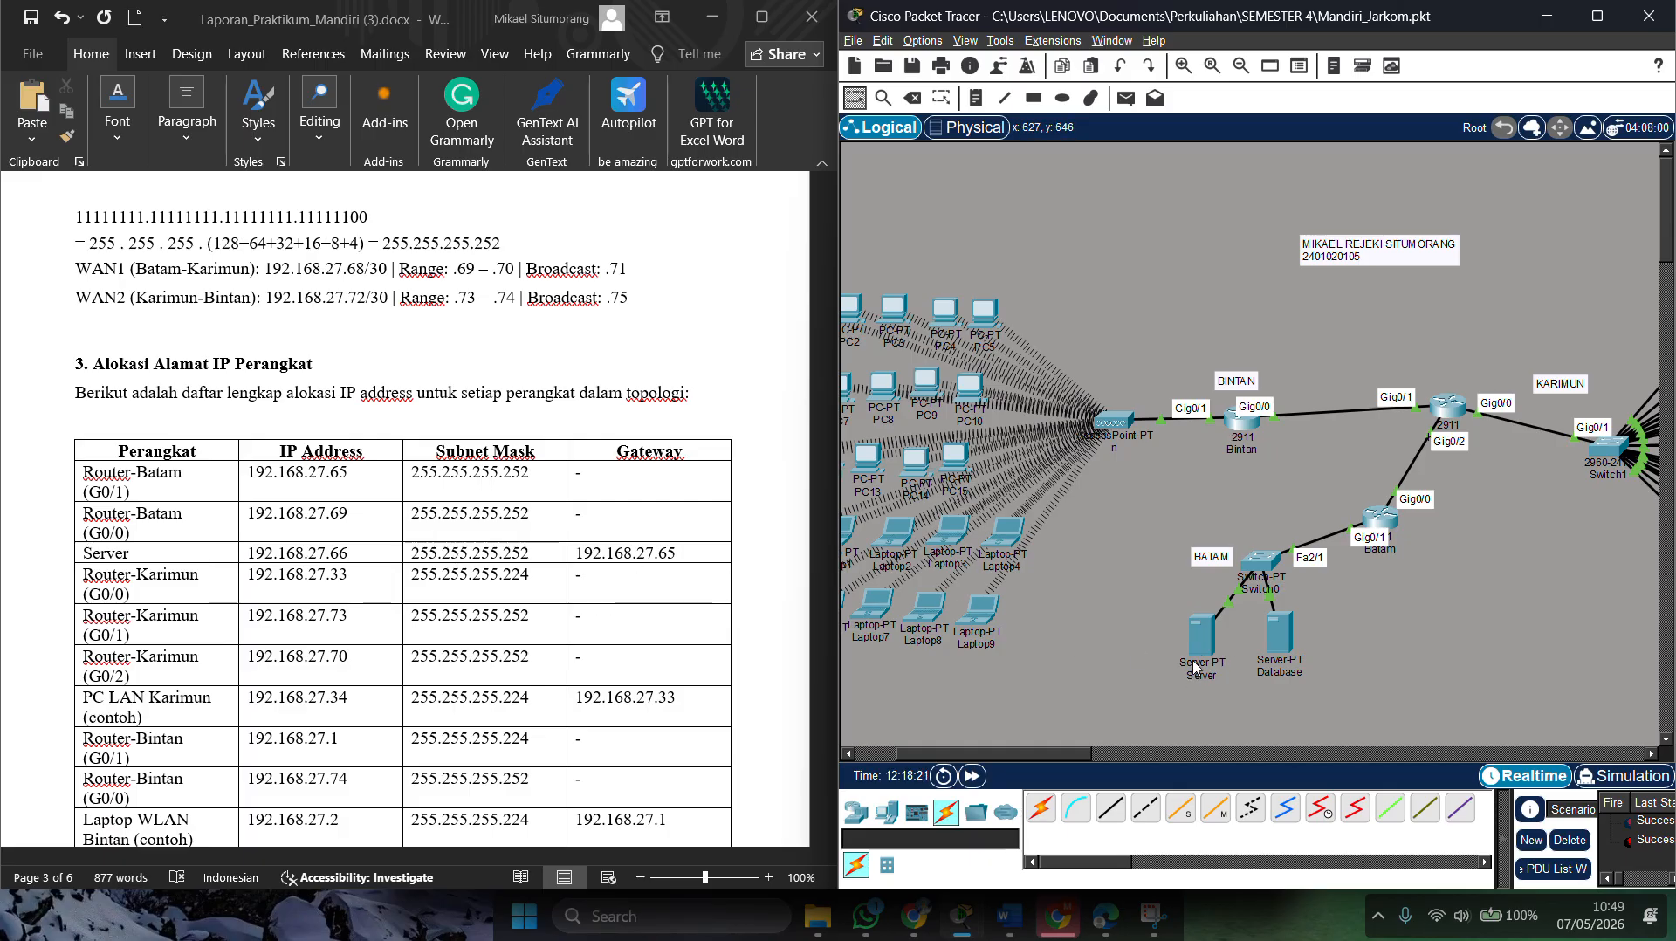
pyautogui.moveTo(1205, 654)
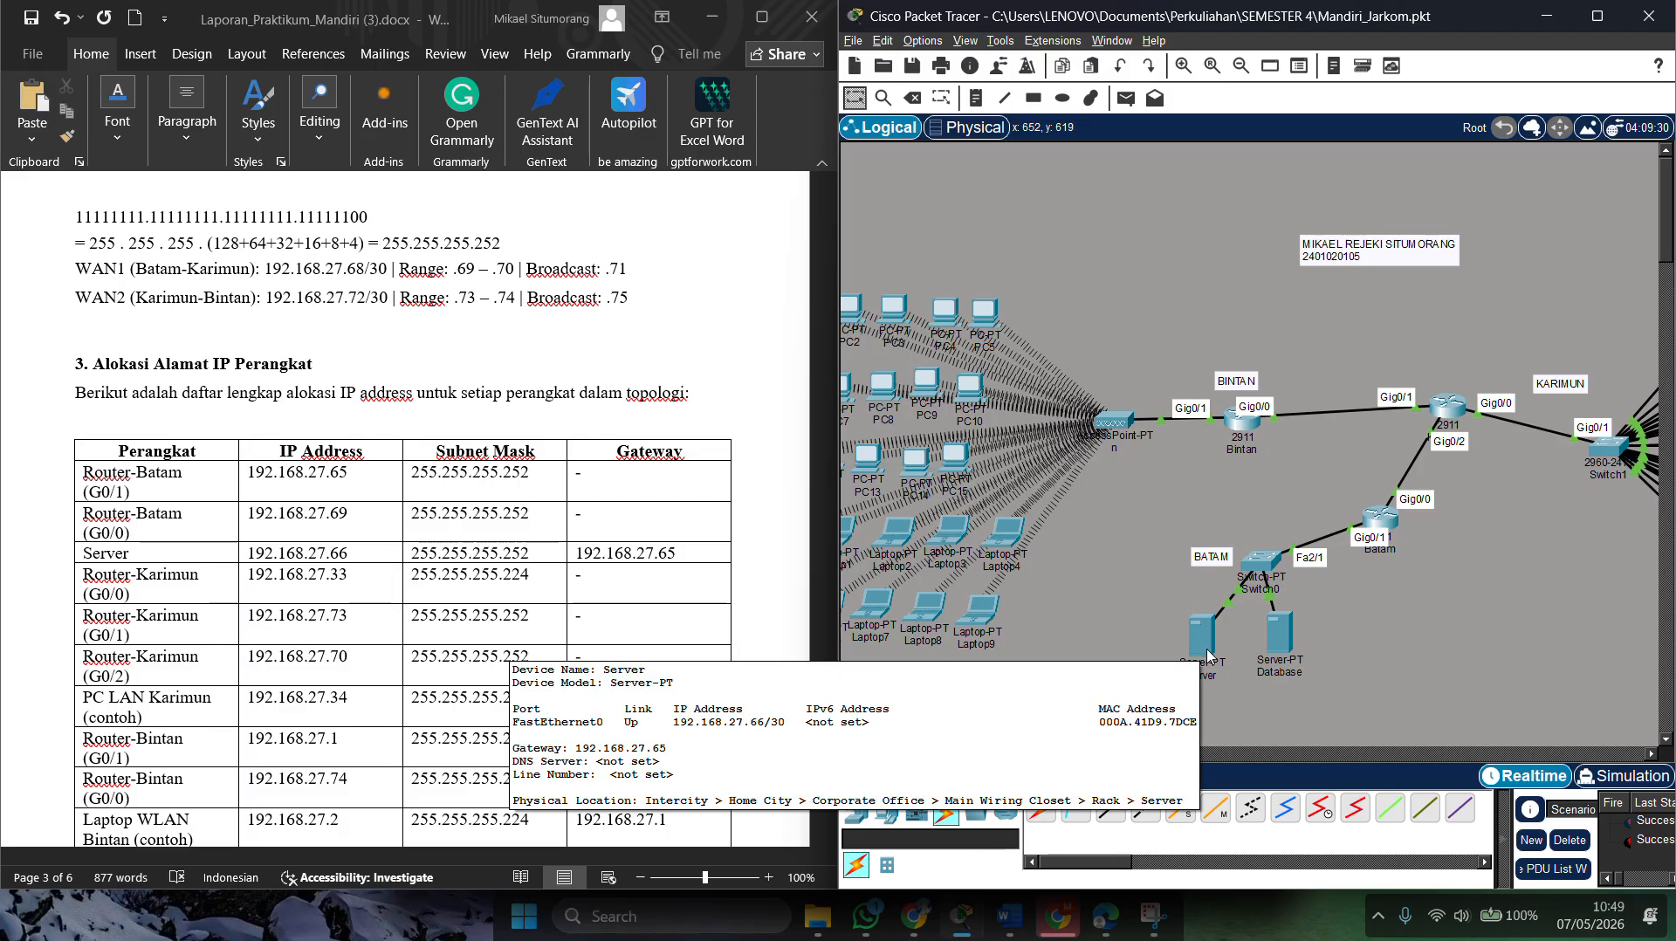
# Step: Compare the Router-Karimun G0/0, G0/1 and G0/2 entries in the IP allocation table with the central router's ports in the topology
pyautogui.scroll(-1, 1212, 661)
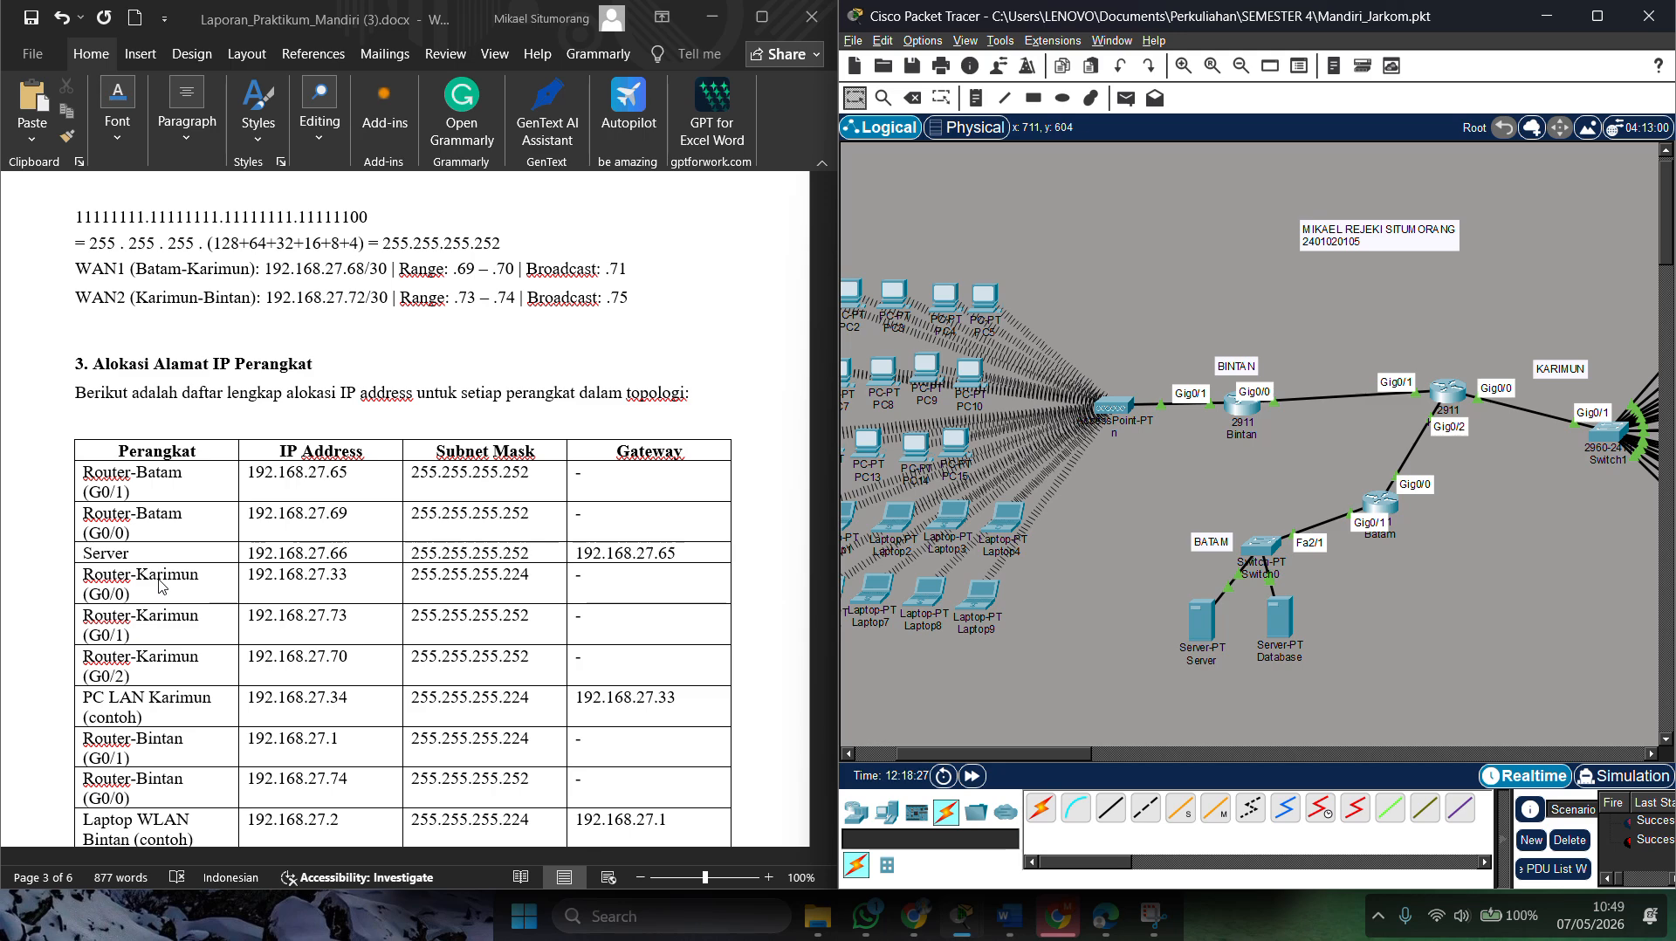
pyautogui.hscroll(3, 1063, 474)
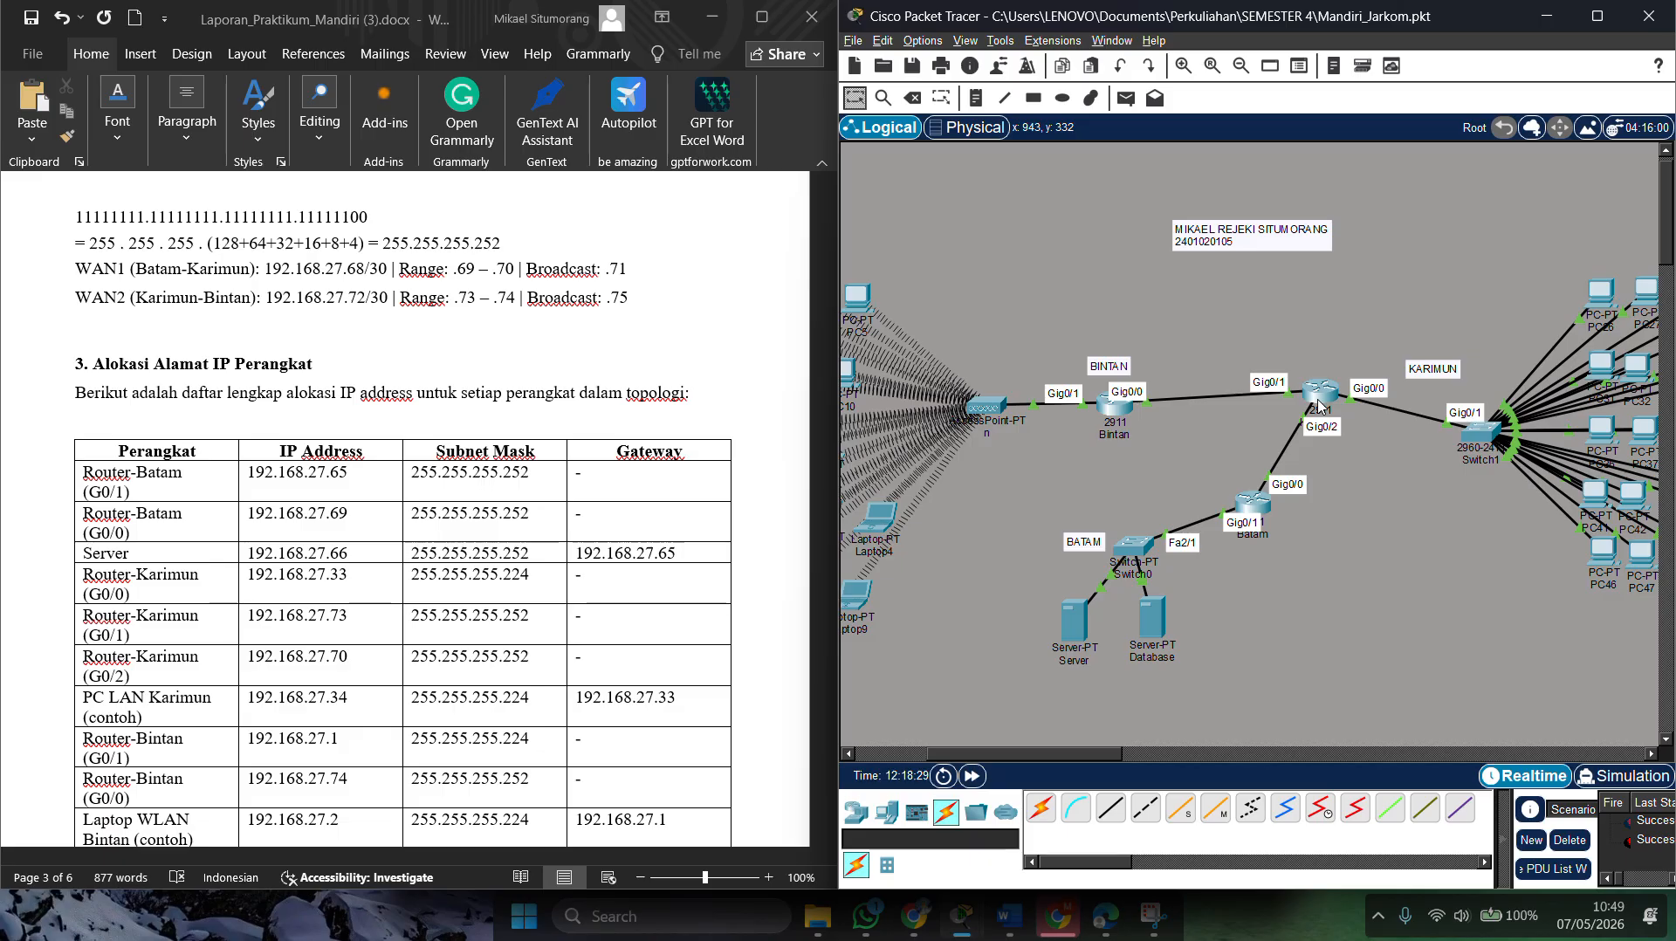
pyautogui.moveTo(1320, 406)
pyautogui.scroll(-1, 1455, 443)
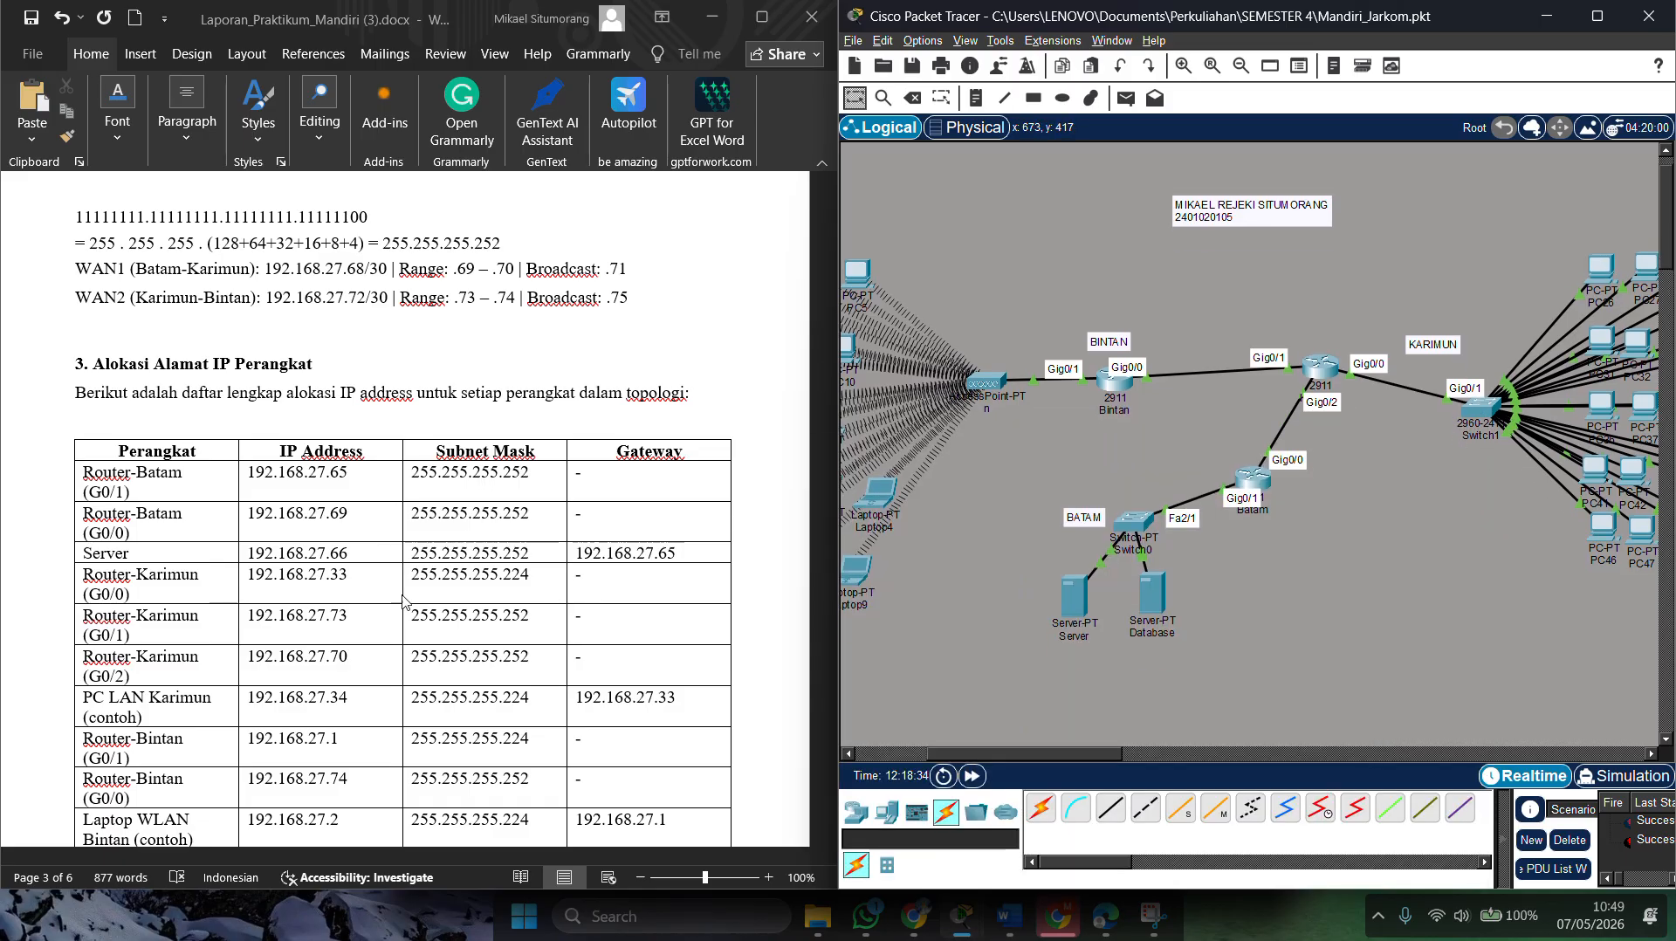
pyautogui.scroll(-1, 406, 600)
pyautogui.scroll(-1, 1318, 462)
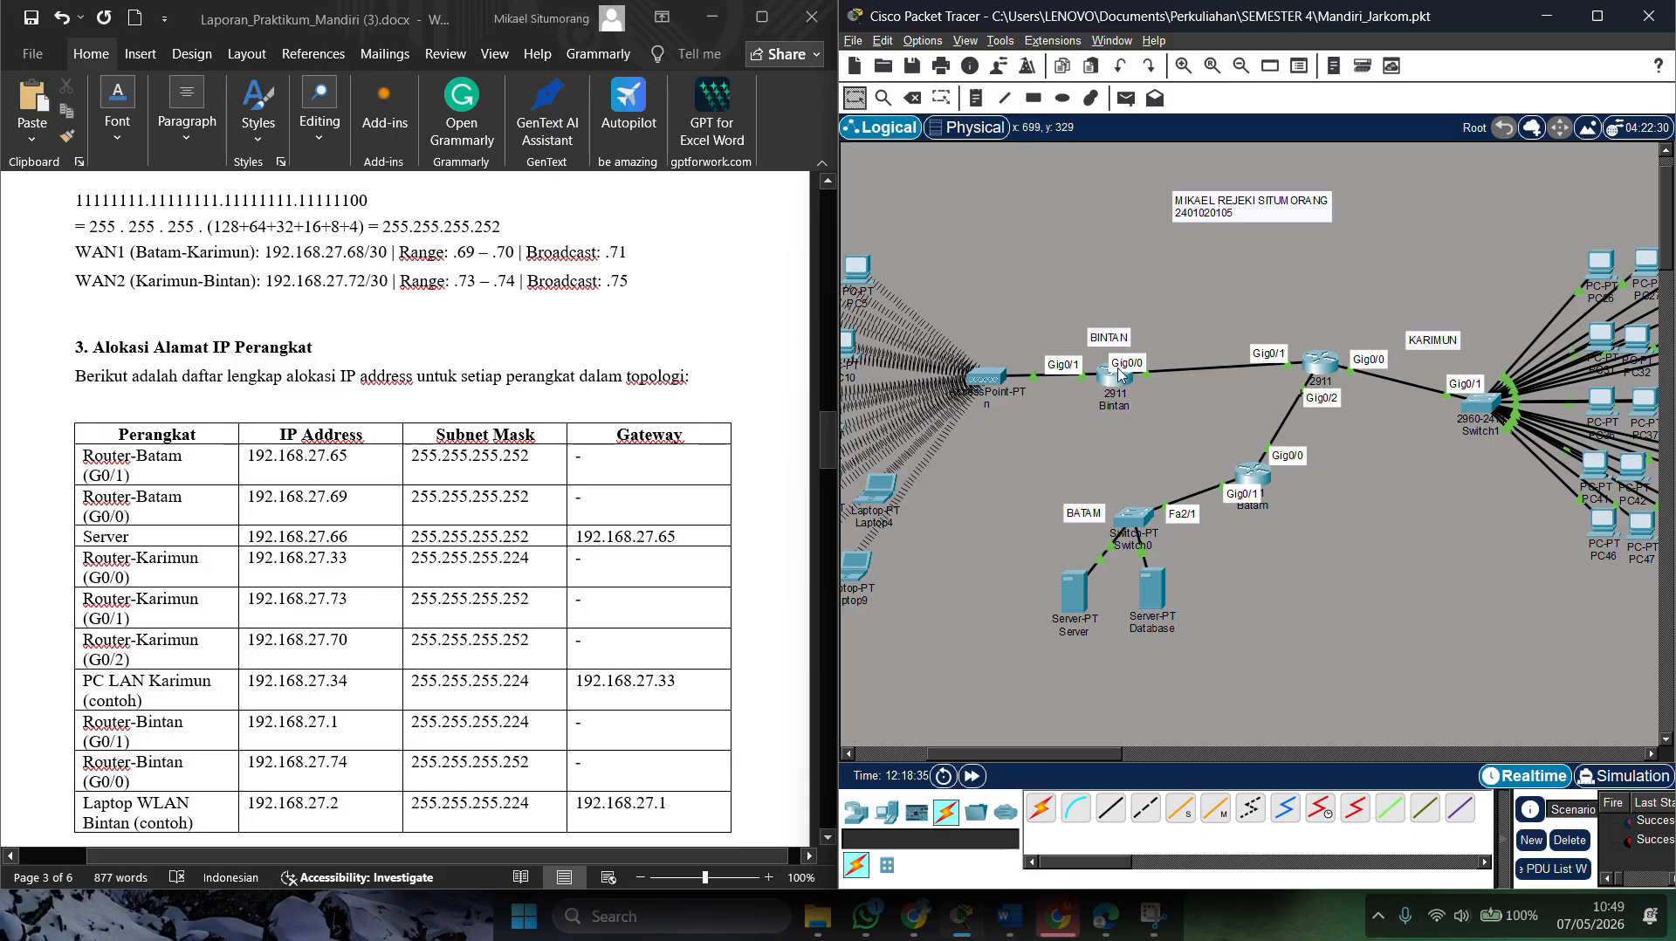
pyautogui.scroll(-3, 1309, 340)
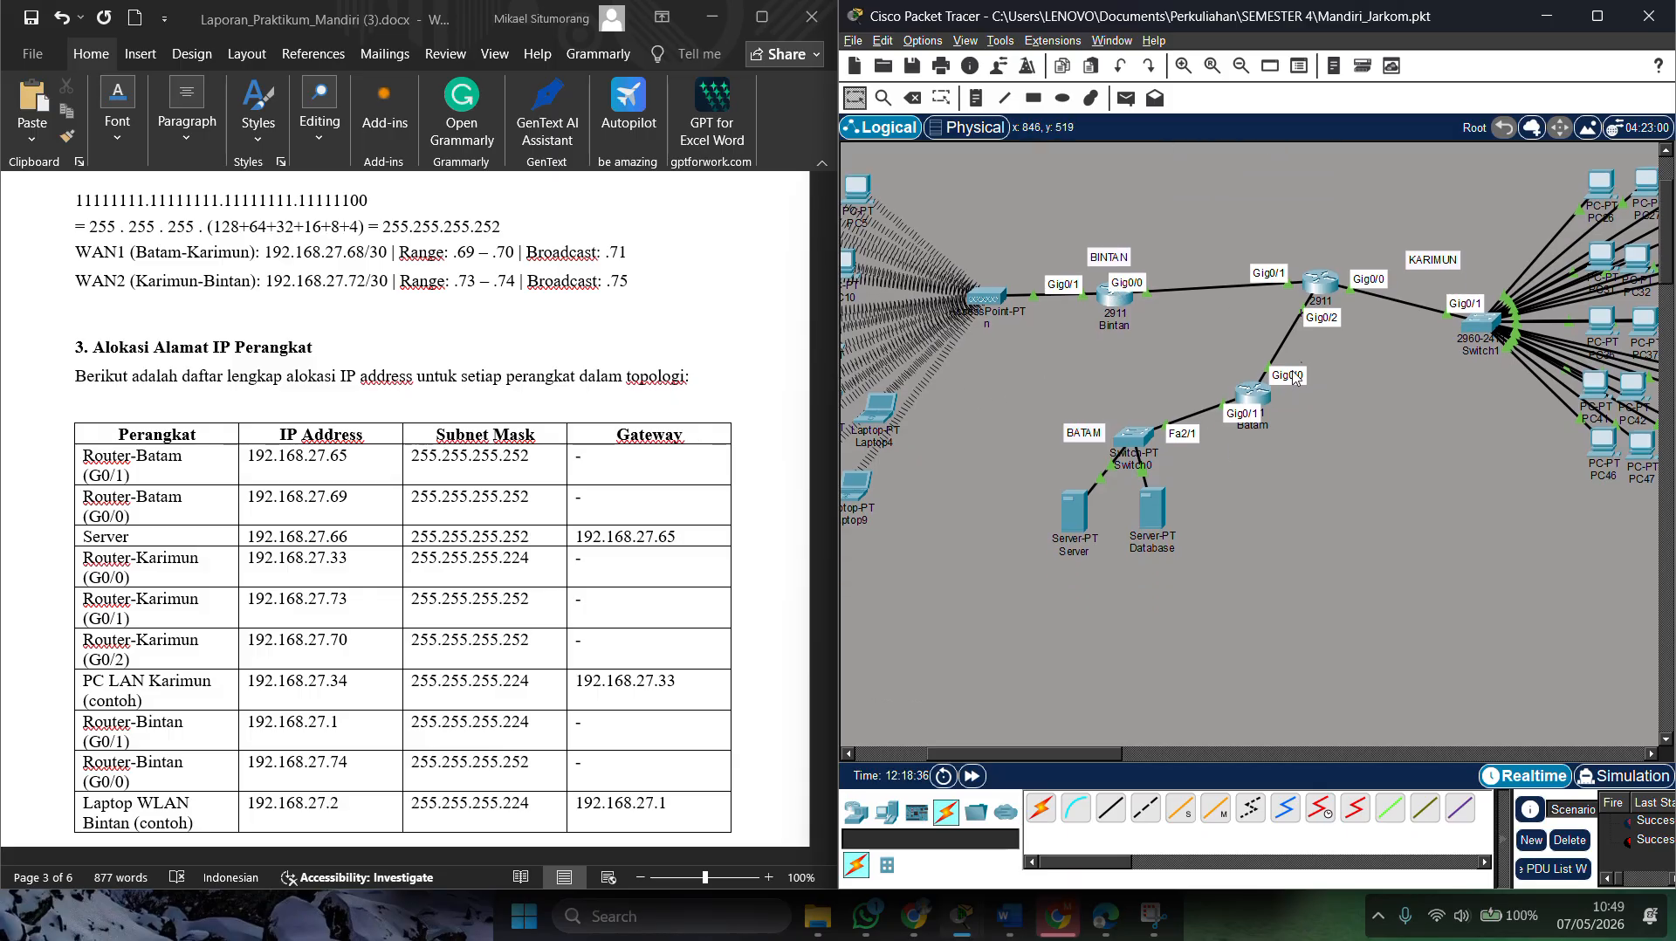
pyautogui.scroll(-1, 1349, 319)
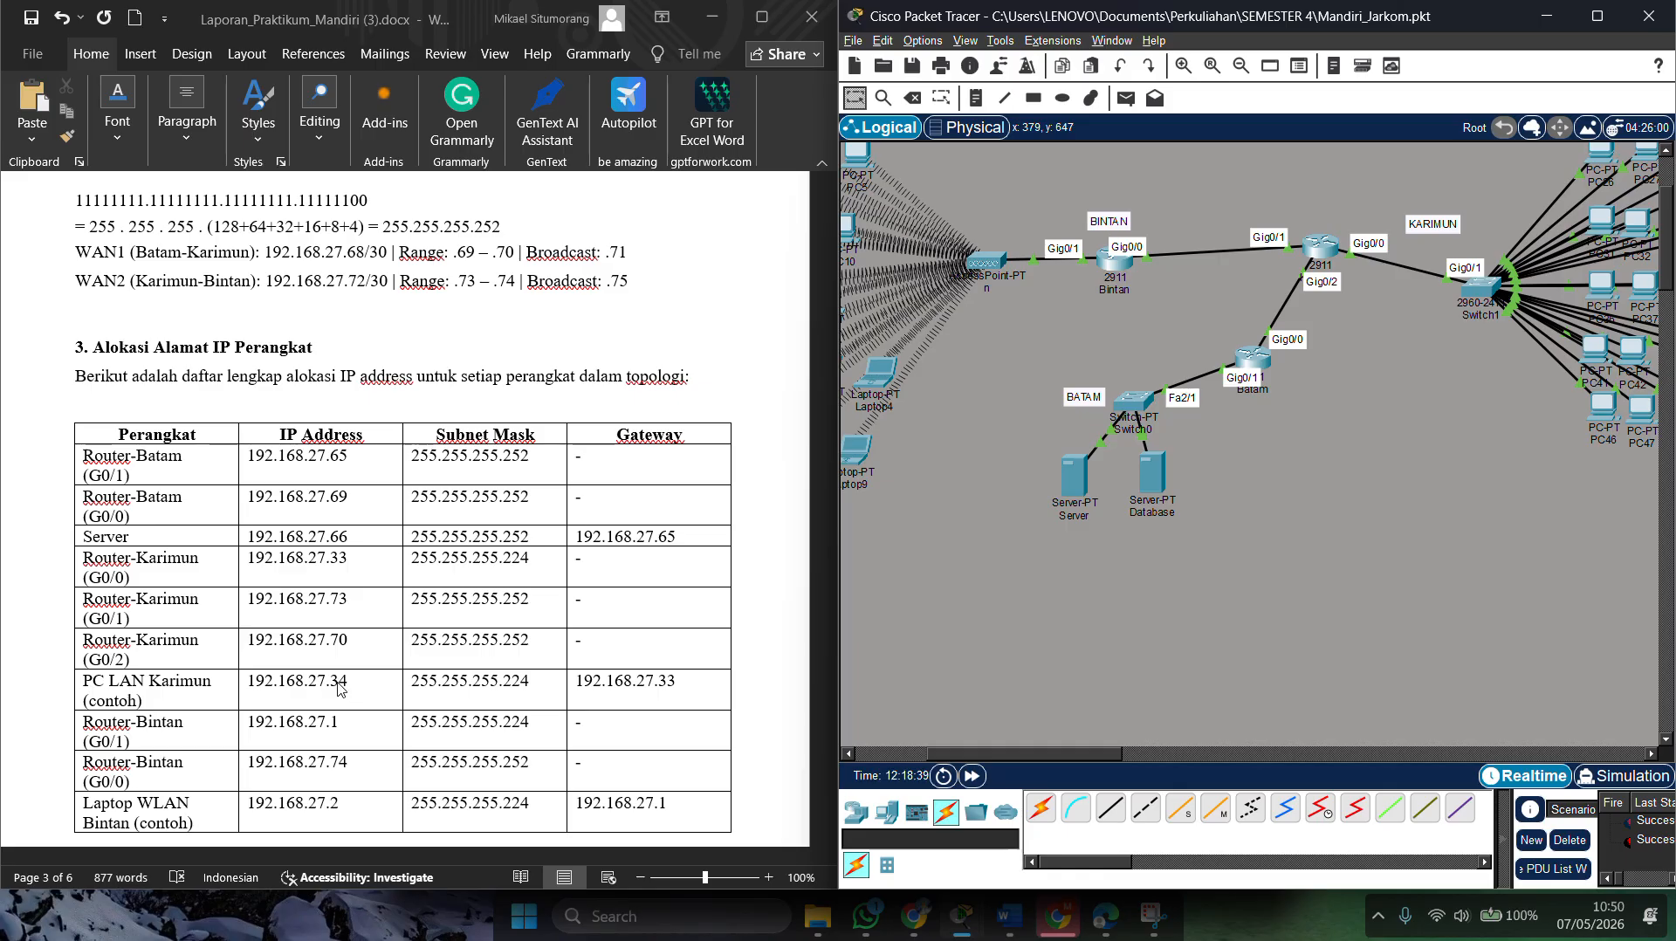
# Step: Check PC26's IP configuration in the Karimun network against the PC LAN Karimun row of the allocation table, and minimize its window
pyautogui.hscroll(2, 292, 694)
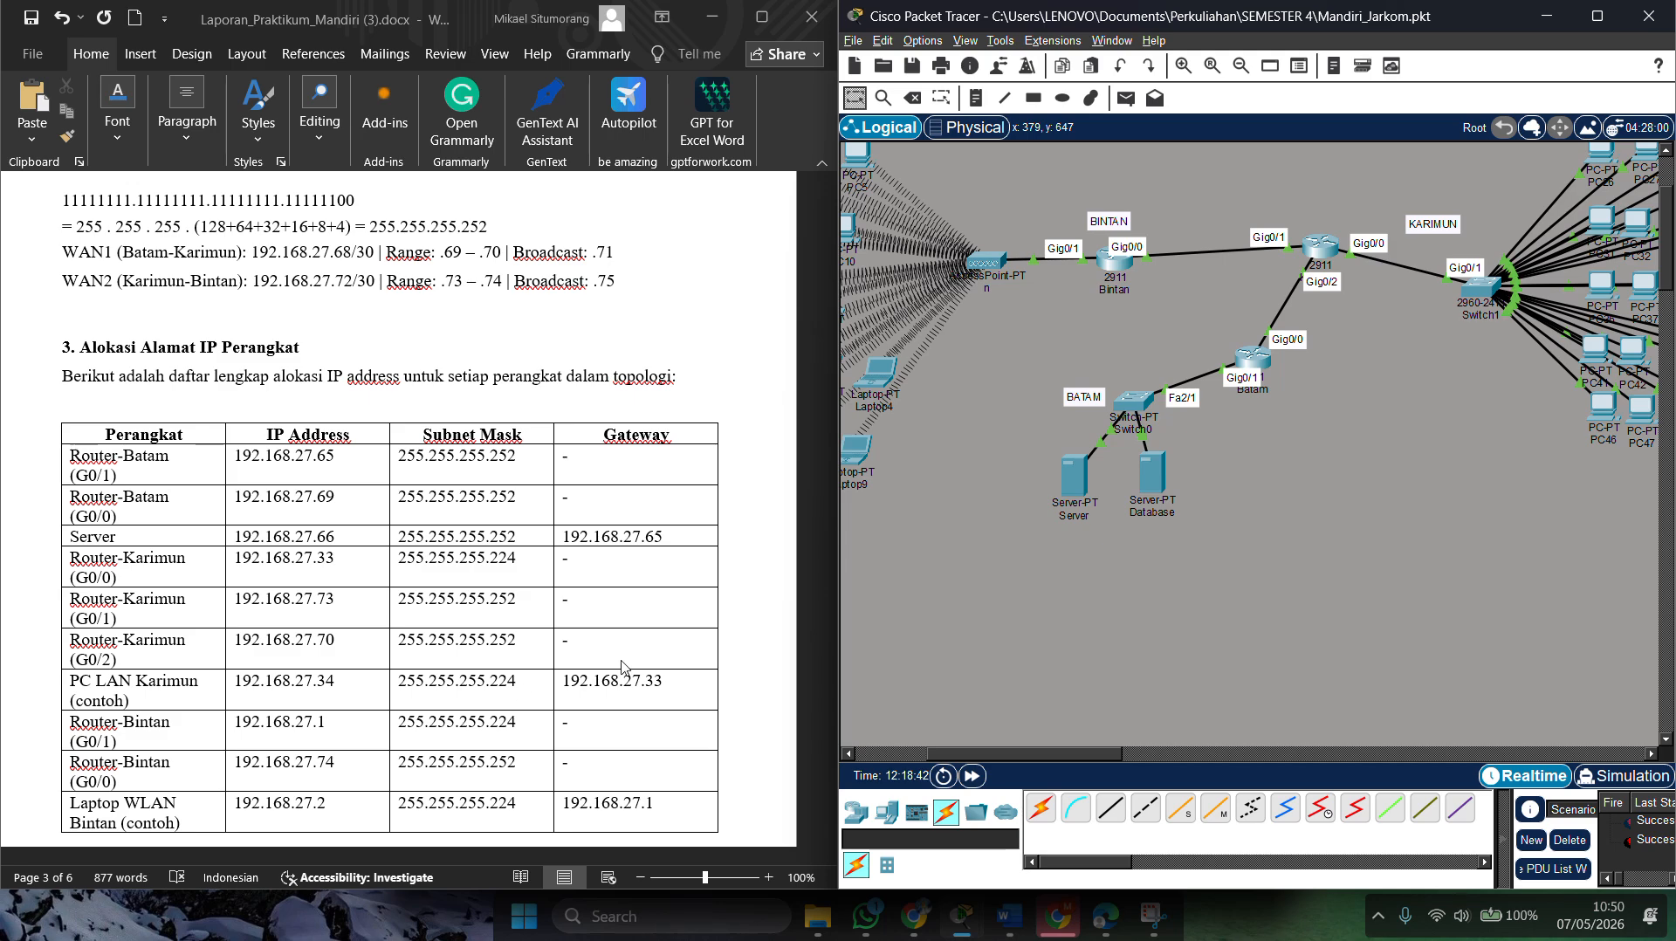
pyautogui.hscroll(5, 1189, 490)
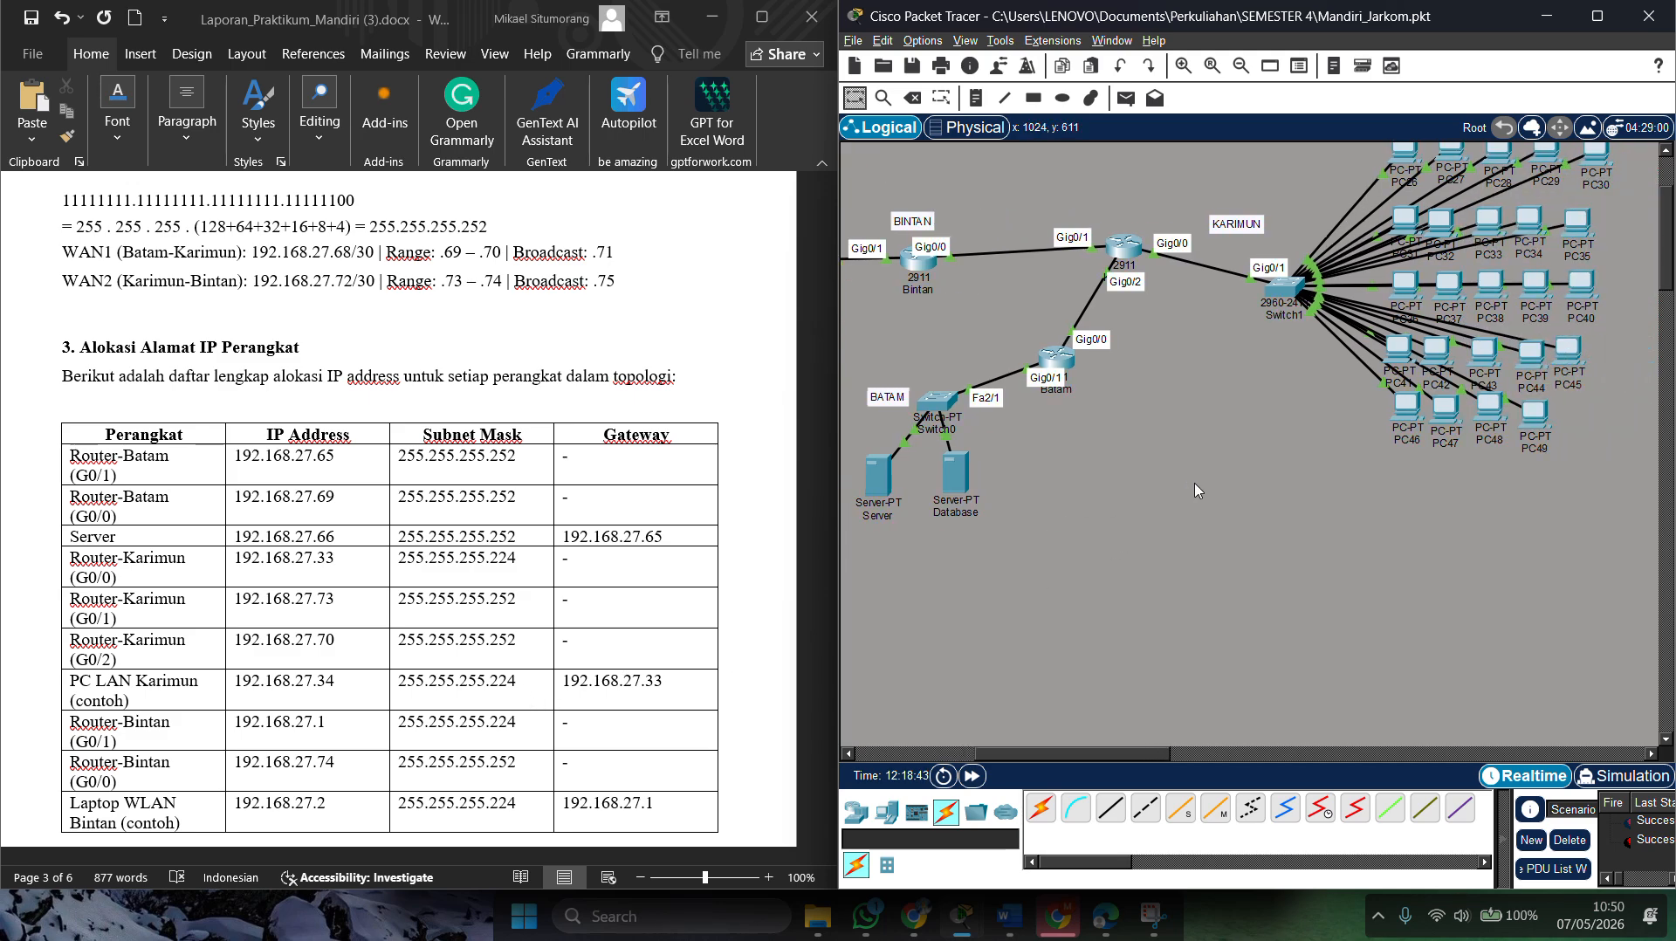
pyautogui.hscroll(3, 1188, 490)
pyautogui.scroll(1, 1189, 489)
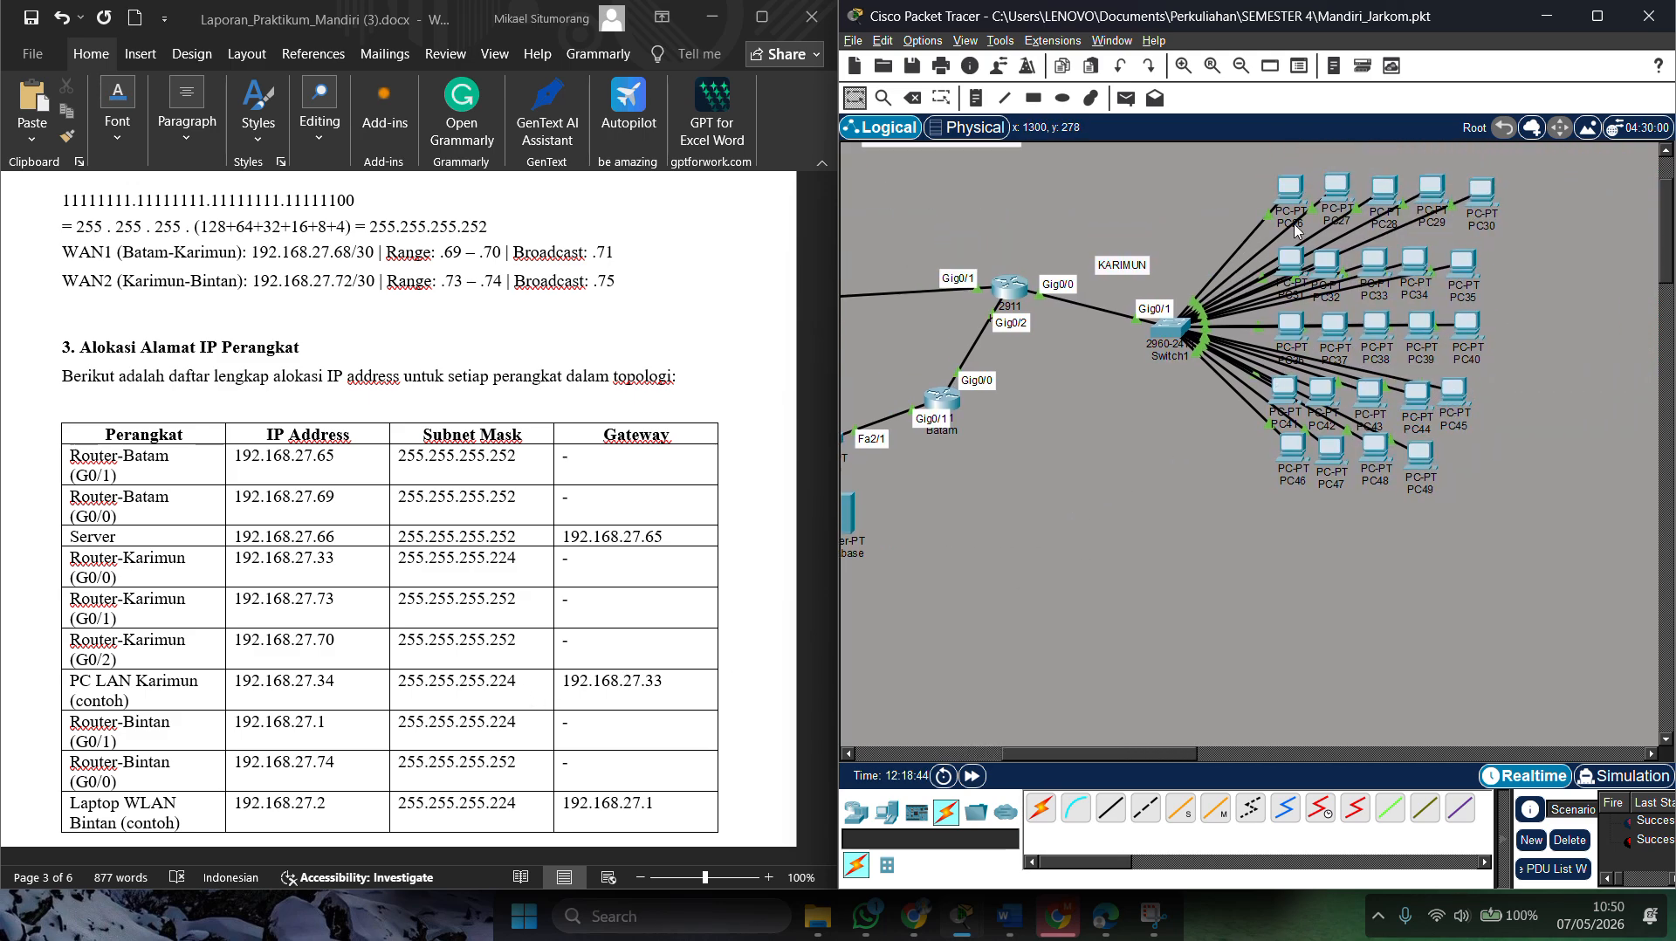
pyautogui.click(1291, 200)
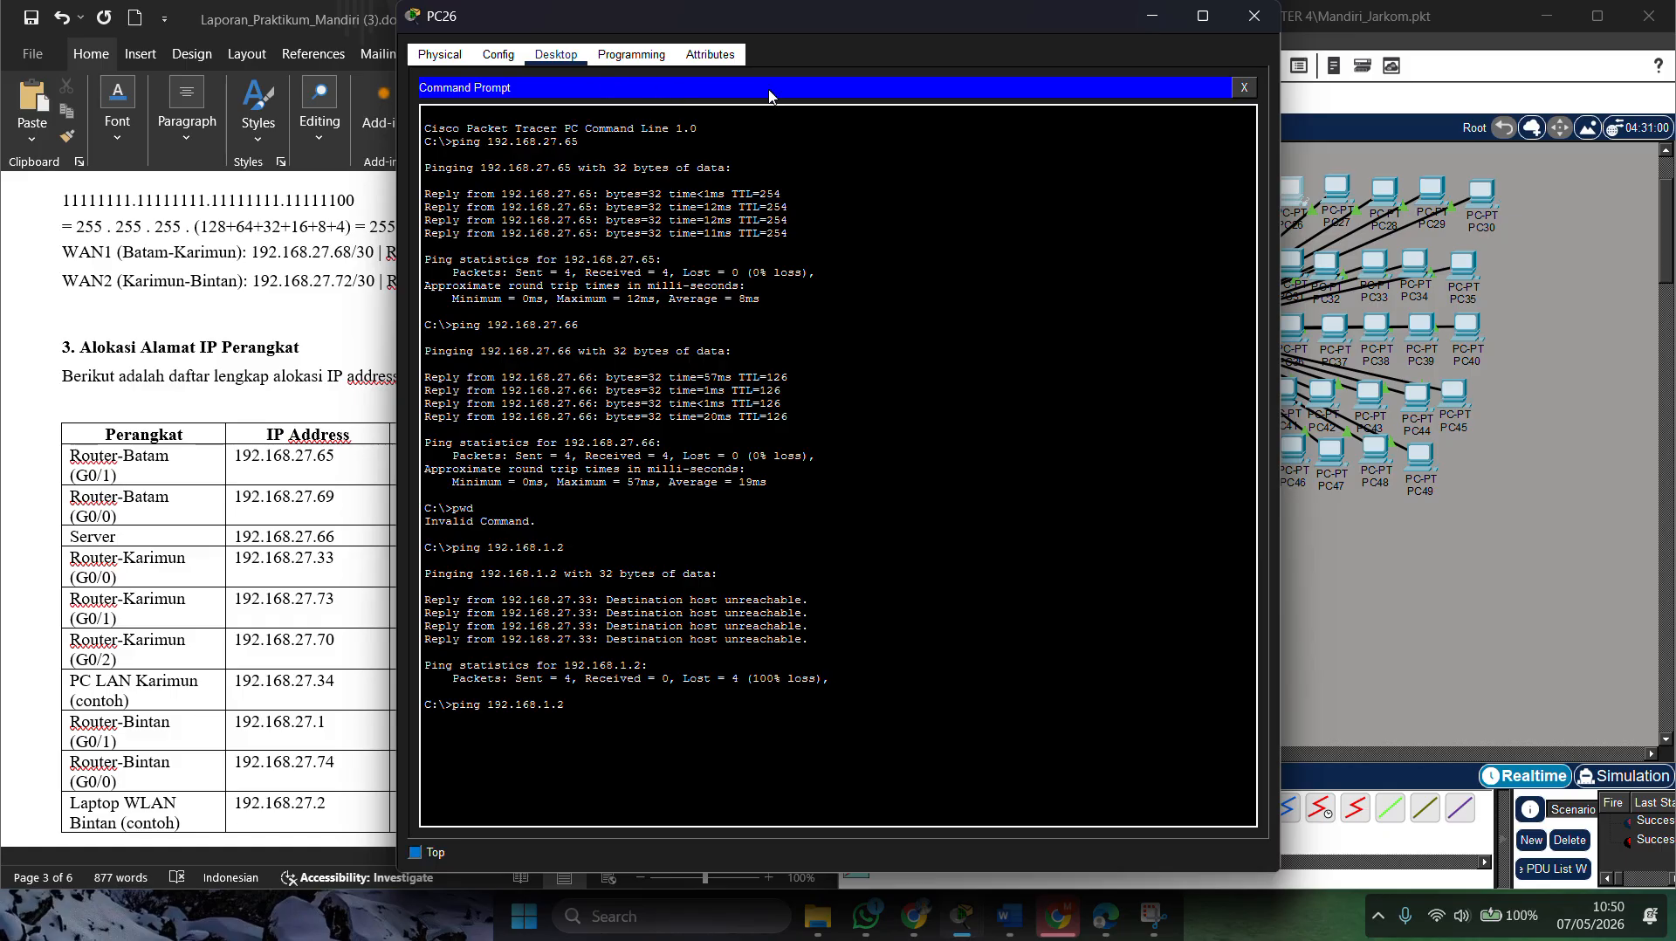
pyautogui.click(1245, 87)
pyautogui.click(529, 159)
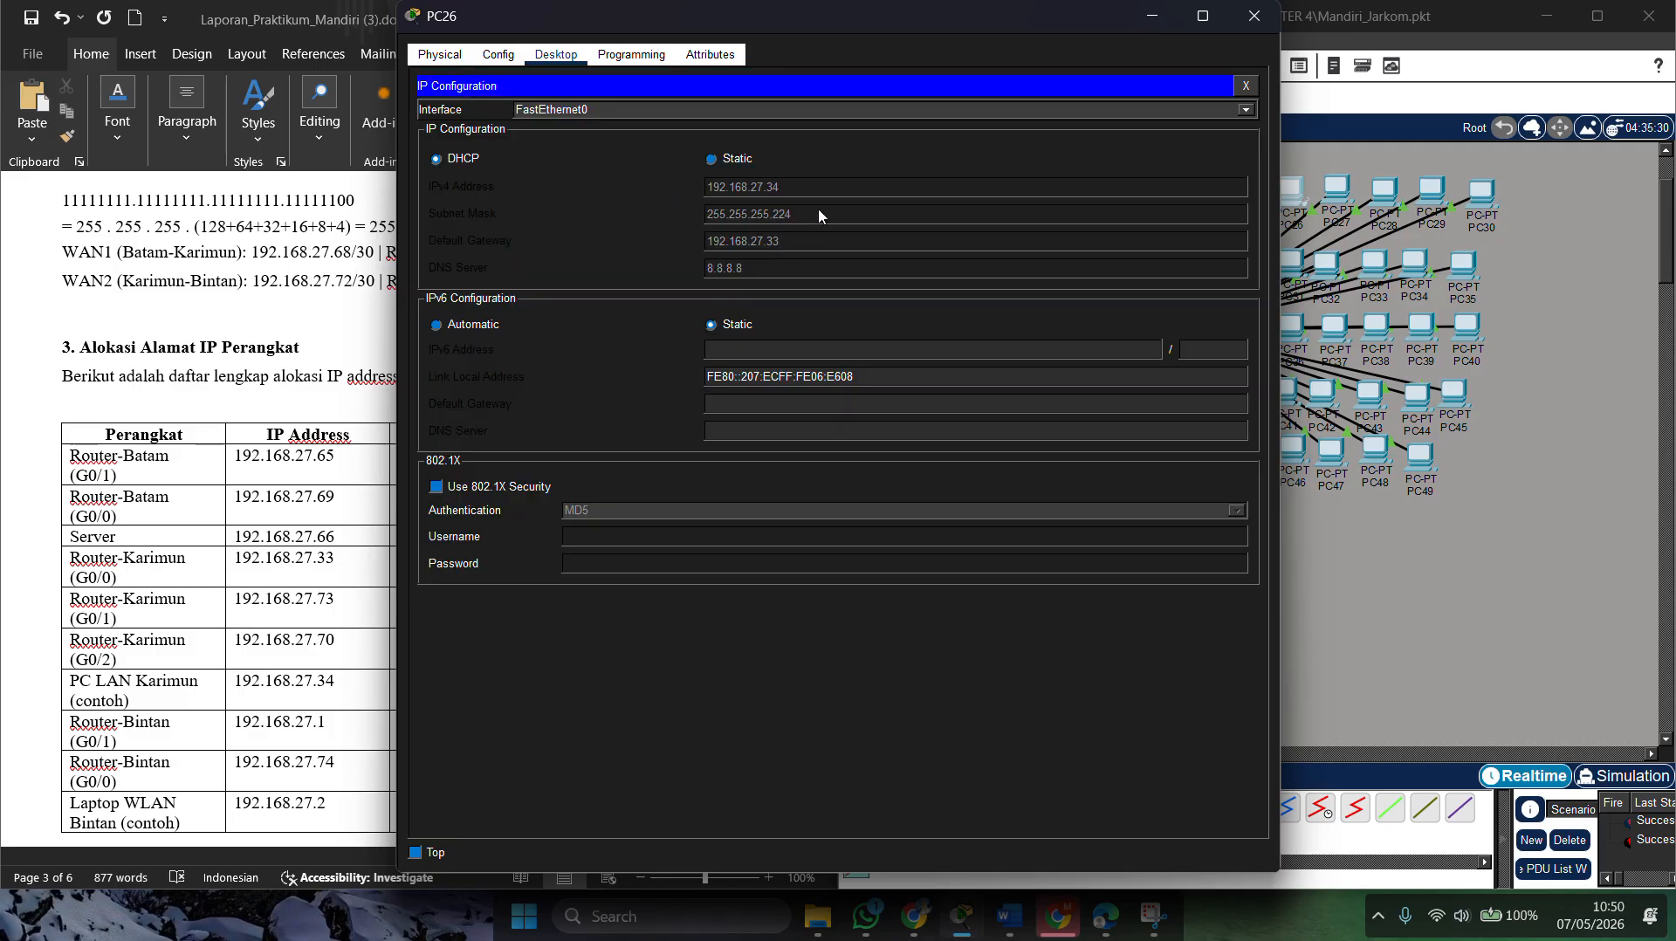
pyautogui.click(1356, 555)
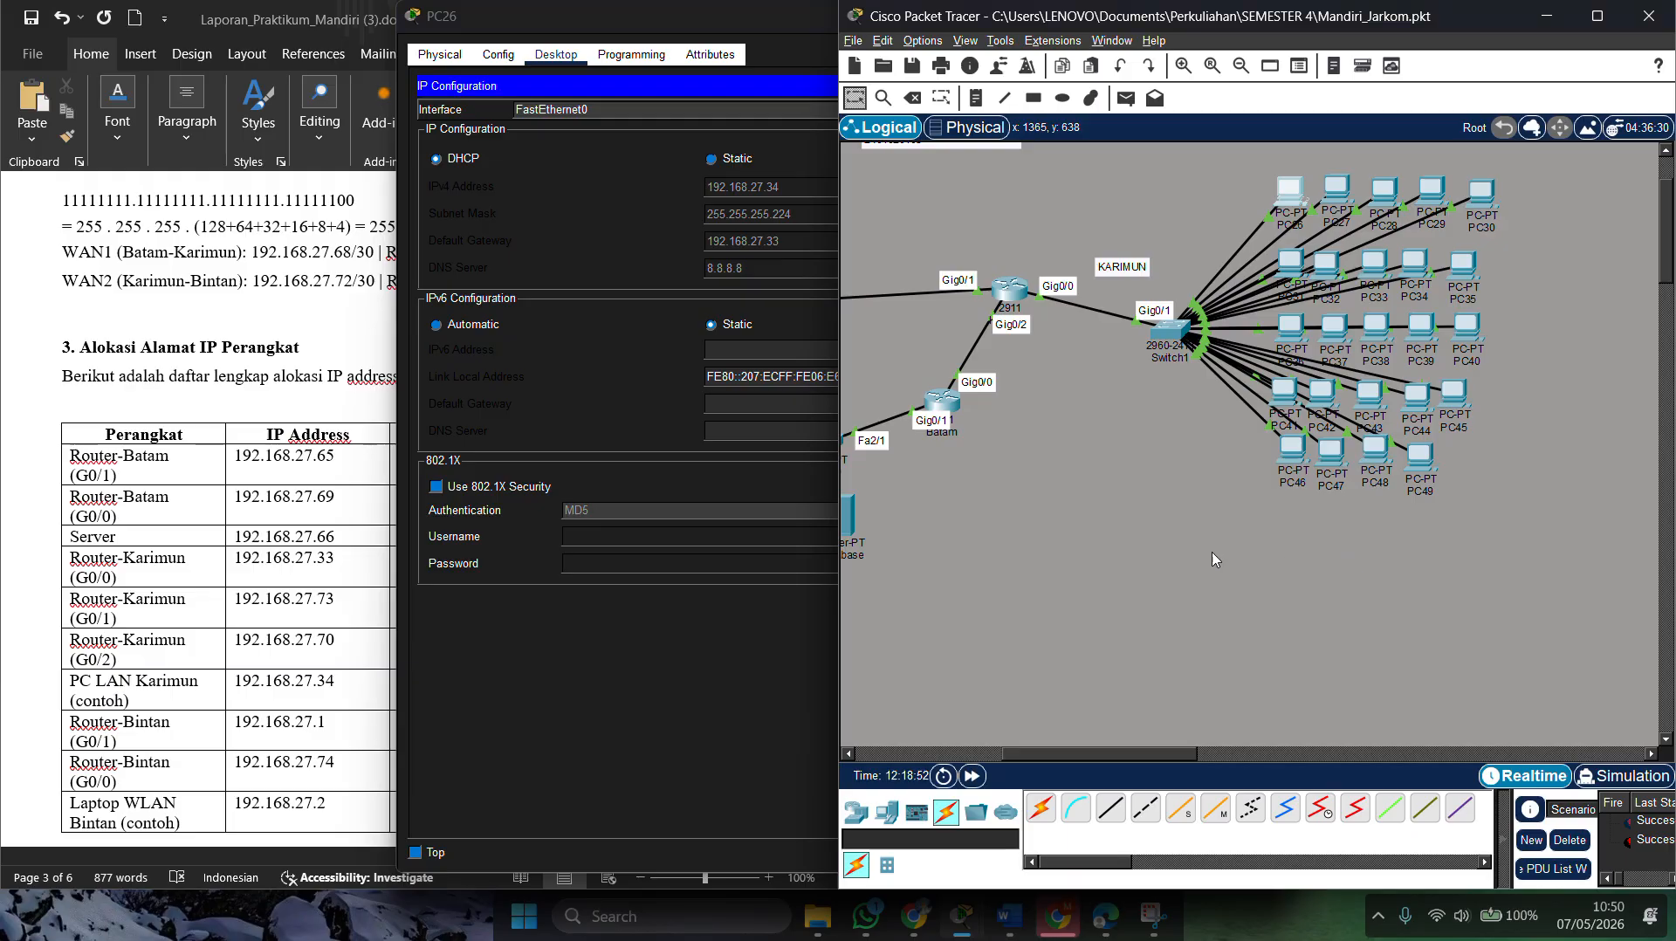
pyautogui.hscroll(-1, 361, 615)
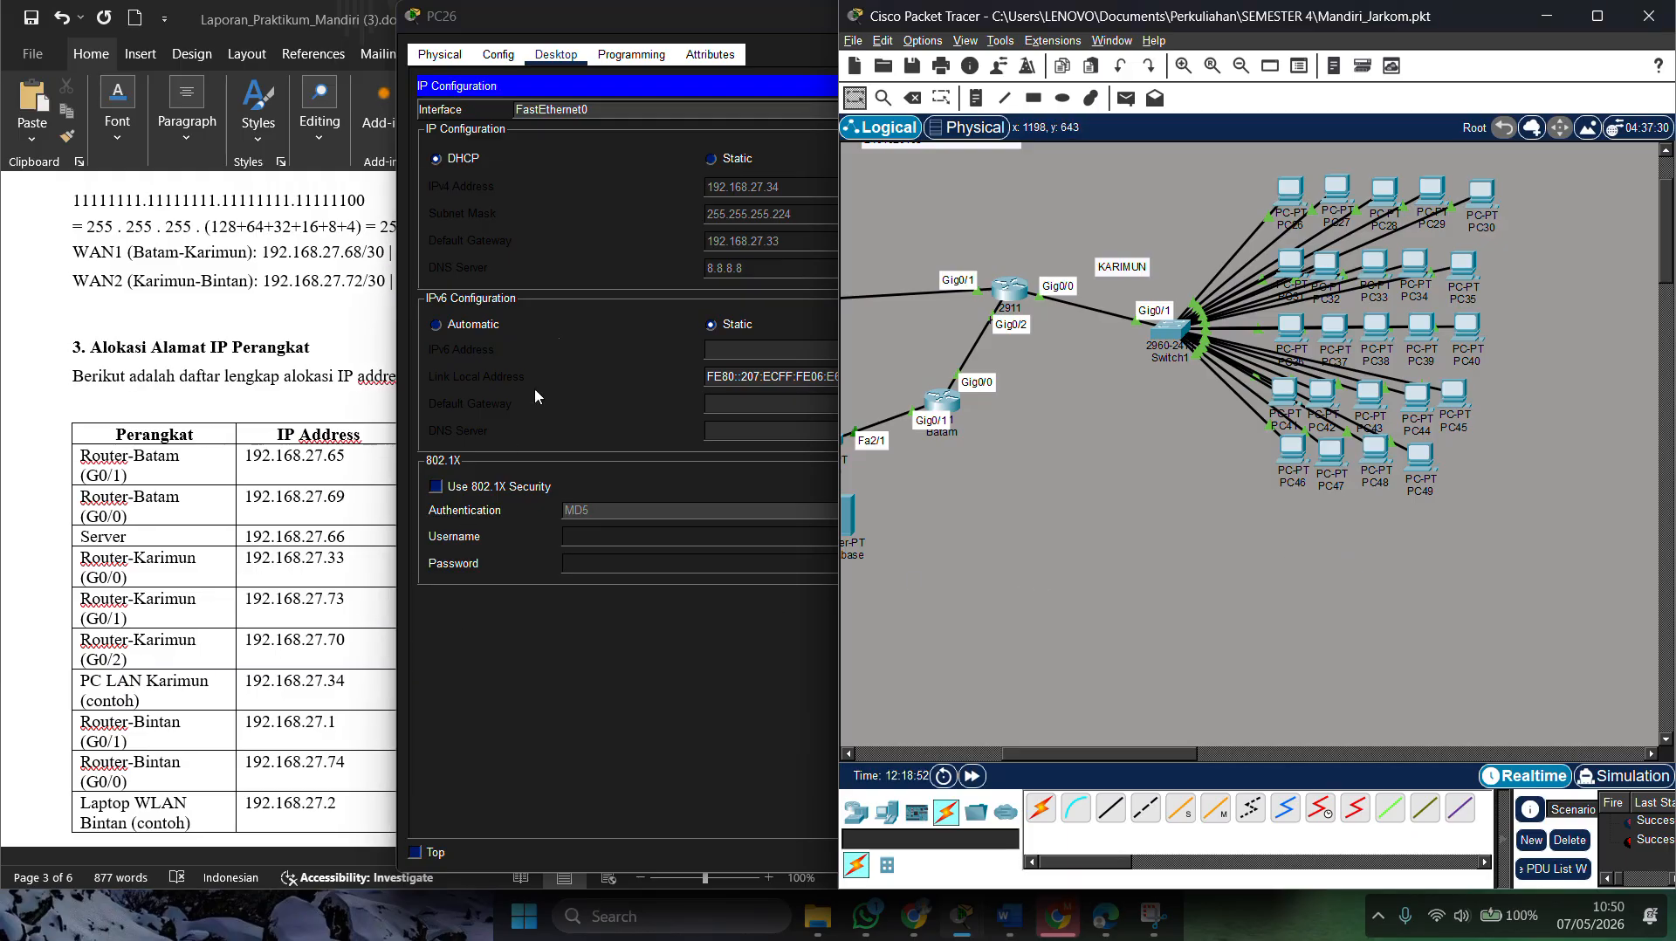
pyautogui.hscroll(-1, 365, 601)
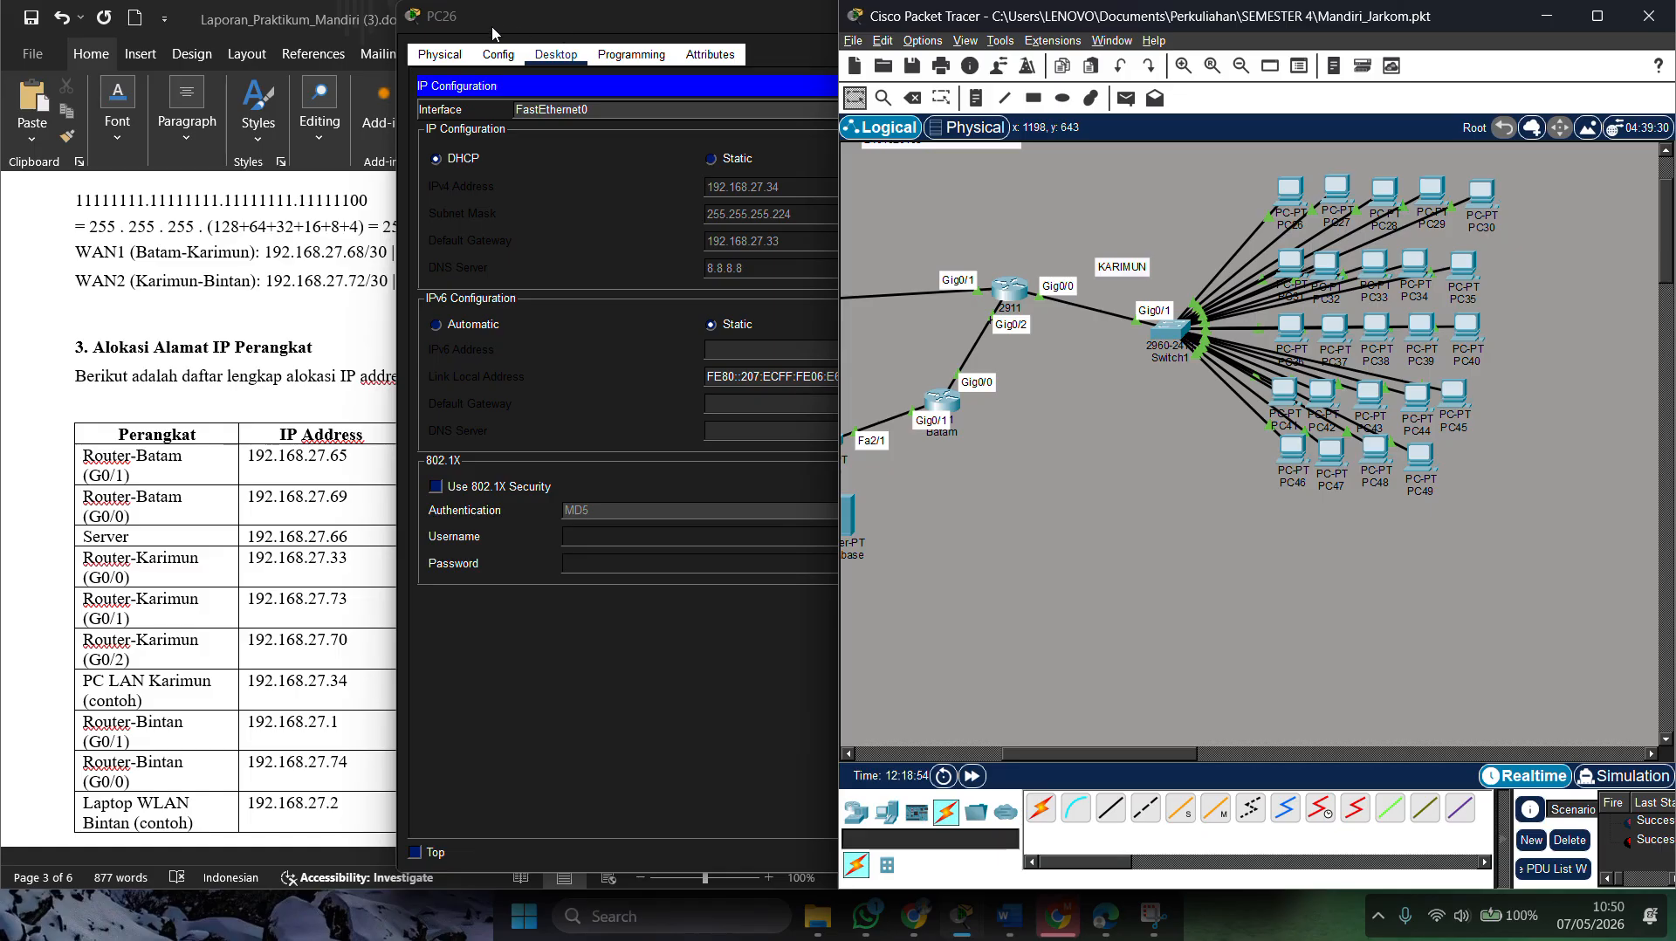
pyautogui.moveTo(494, 33); pyautogui.dragTo(484, 40)
pyautogui.click(1142, 23)
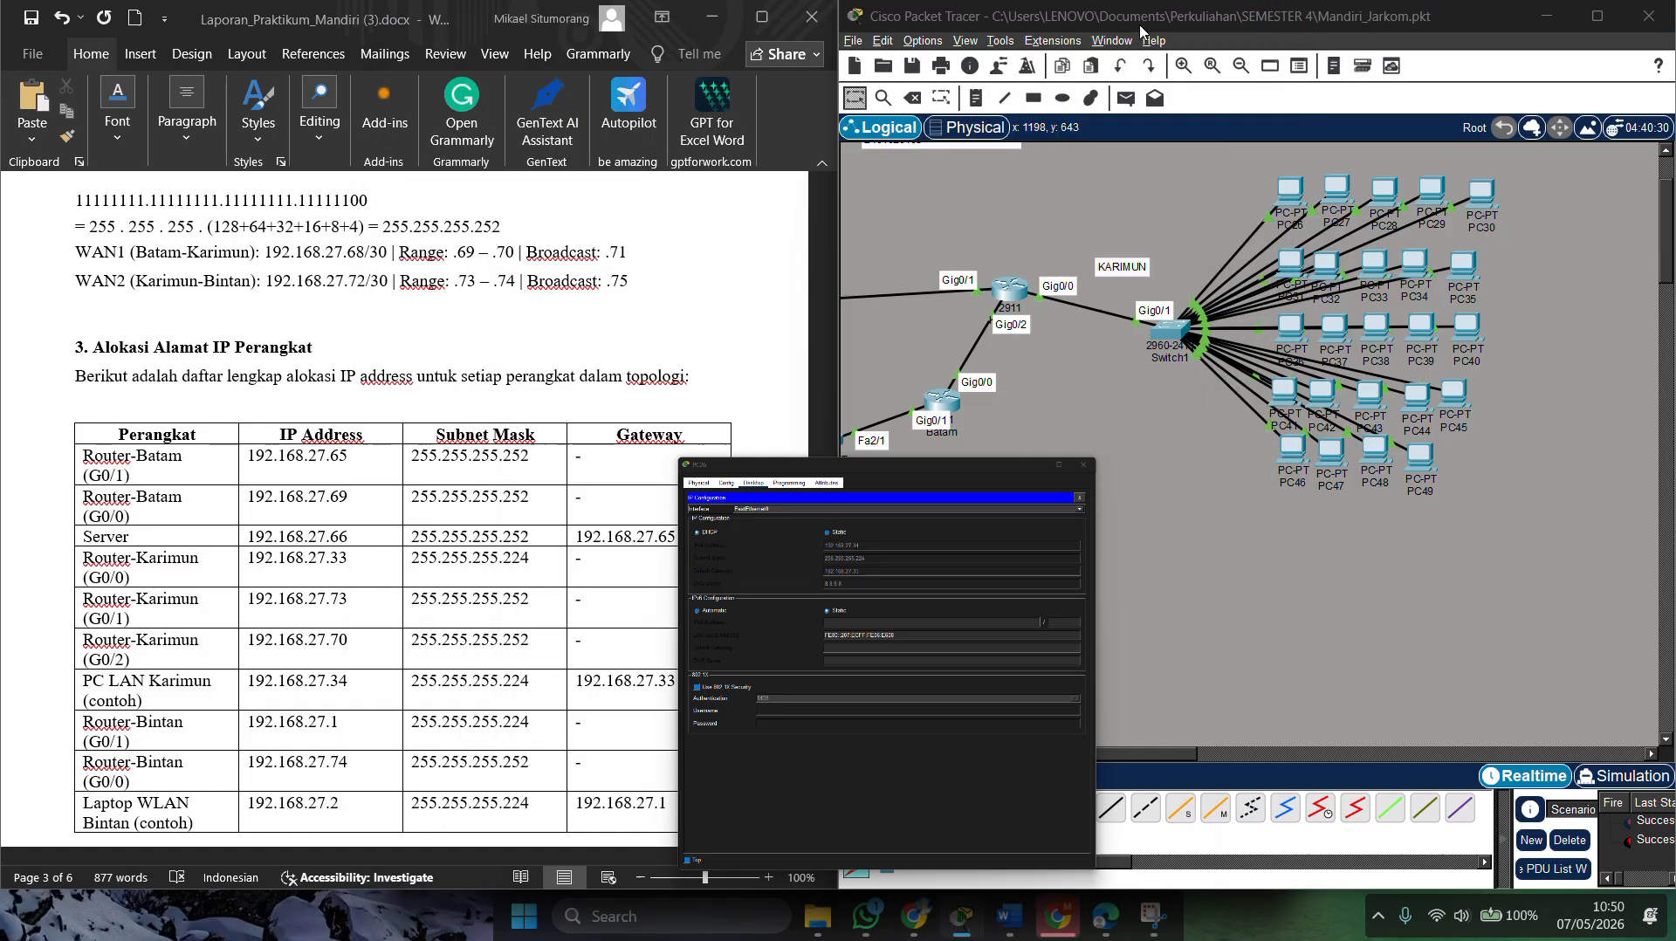
# Step: Compare the Router-Bintan G0/1 and G0/0 rows of the allocation table with the Bintan router's links in the topology
pyautogui.scroll(-3, 217, 608)
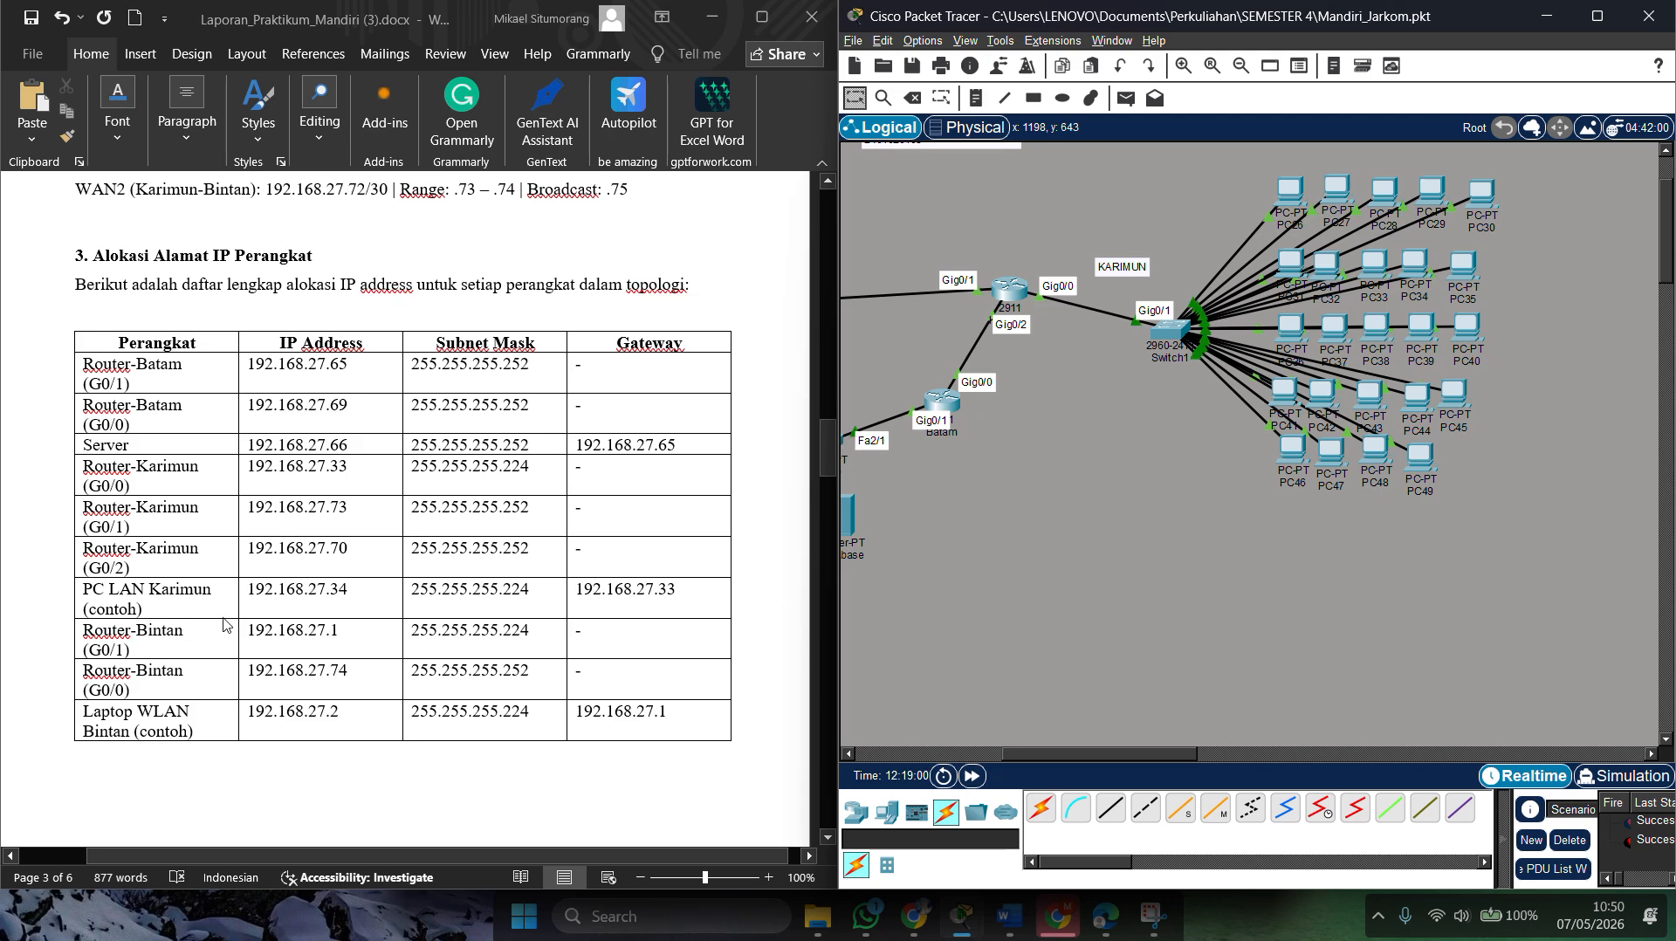
pyautogui.hscroll(-5, 1058, 372)
pyautogui.hscroll(-1, 1058, 372)
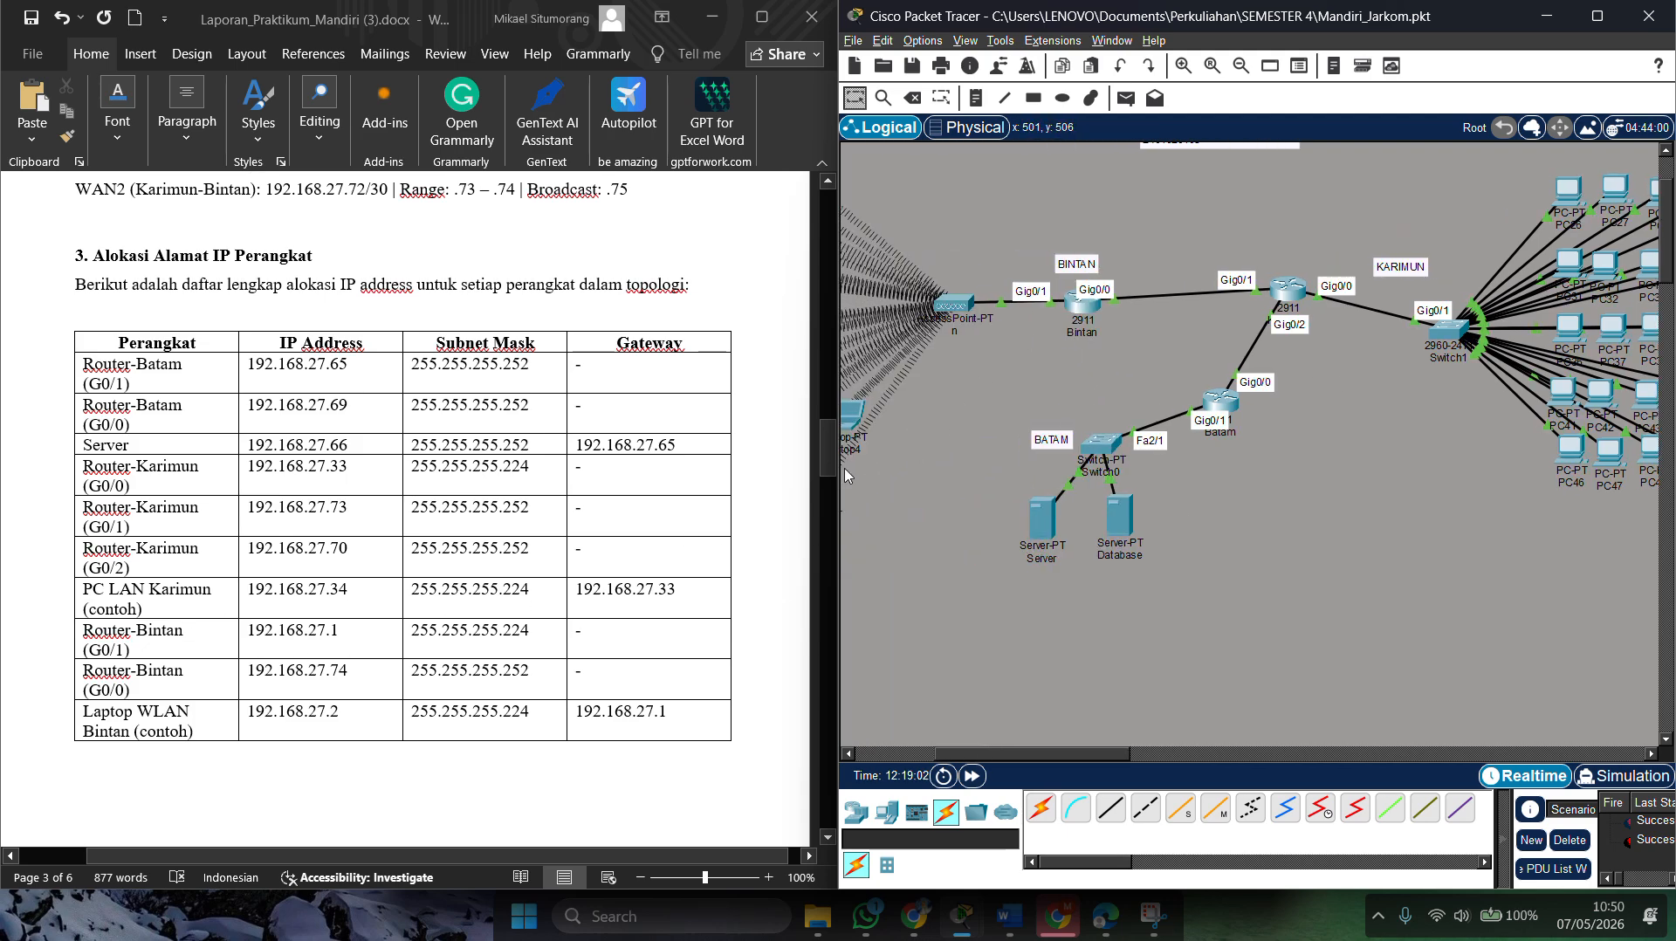
pyautogui.hscroll(-1, 934, 313)
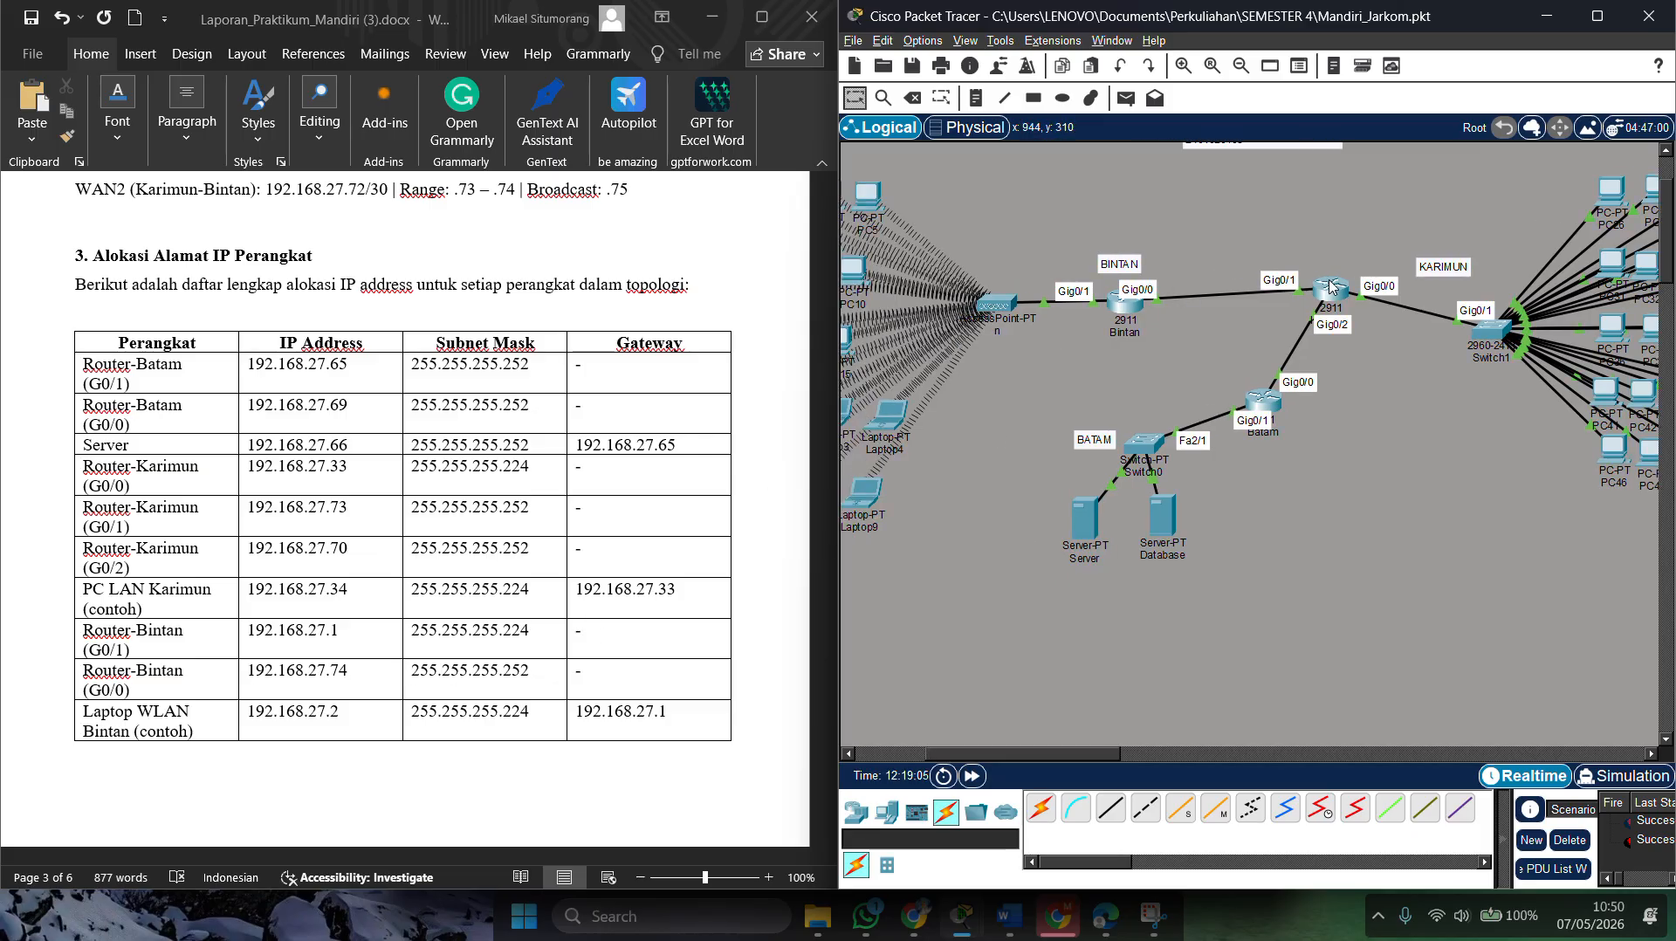
pyautogui.moveTo(1330, 288)
pyautogui.hscroll(-2, 592, 580)
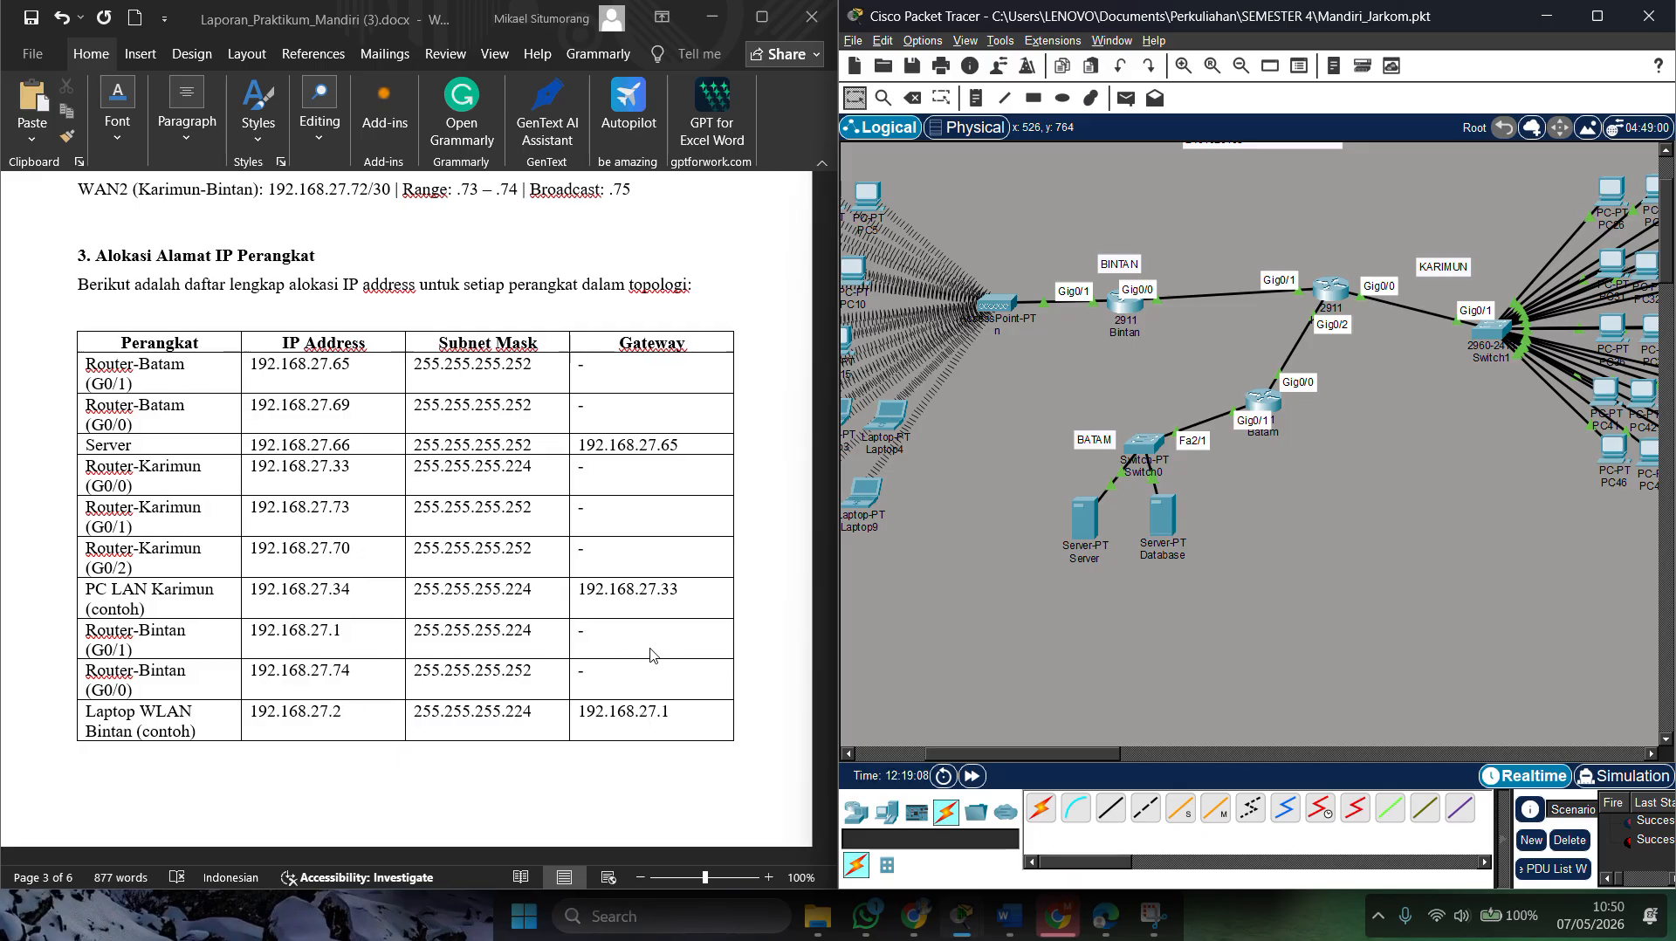
# Step: Check PC1's wireless IP configuration in the Bintan network against the Laptop WLAN Bintan row, and minimize its window
pyautogui.hscroll(-5, 1032, 299)
pyautogui.hscroll(-7, 1033, 300)
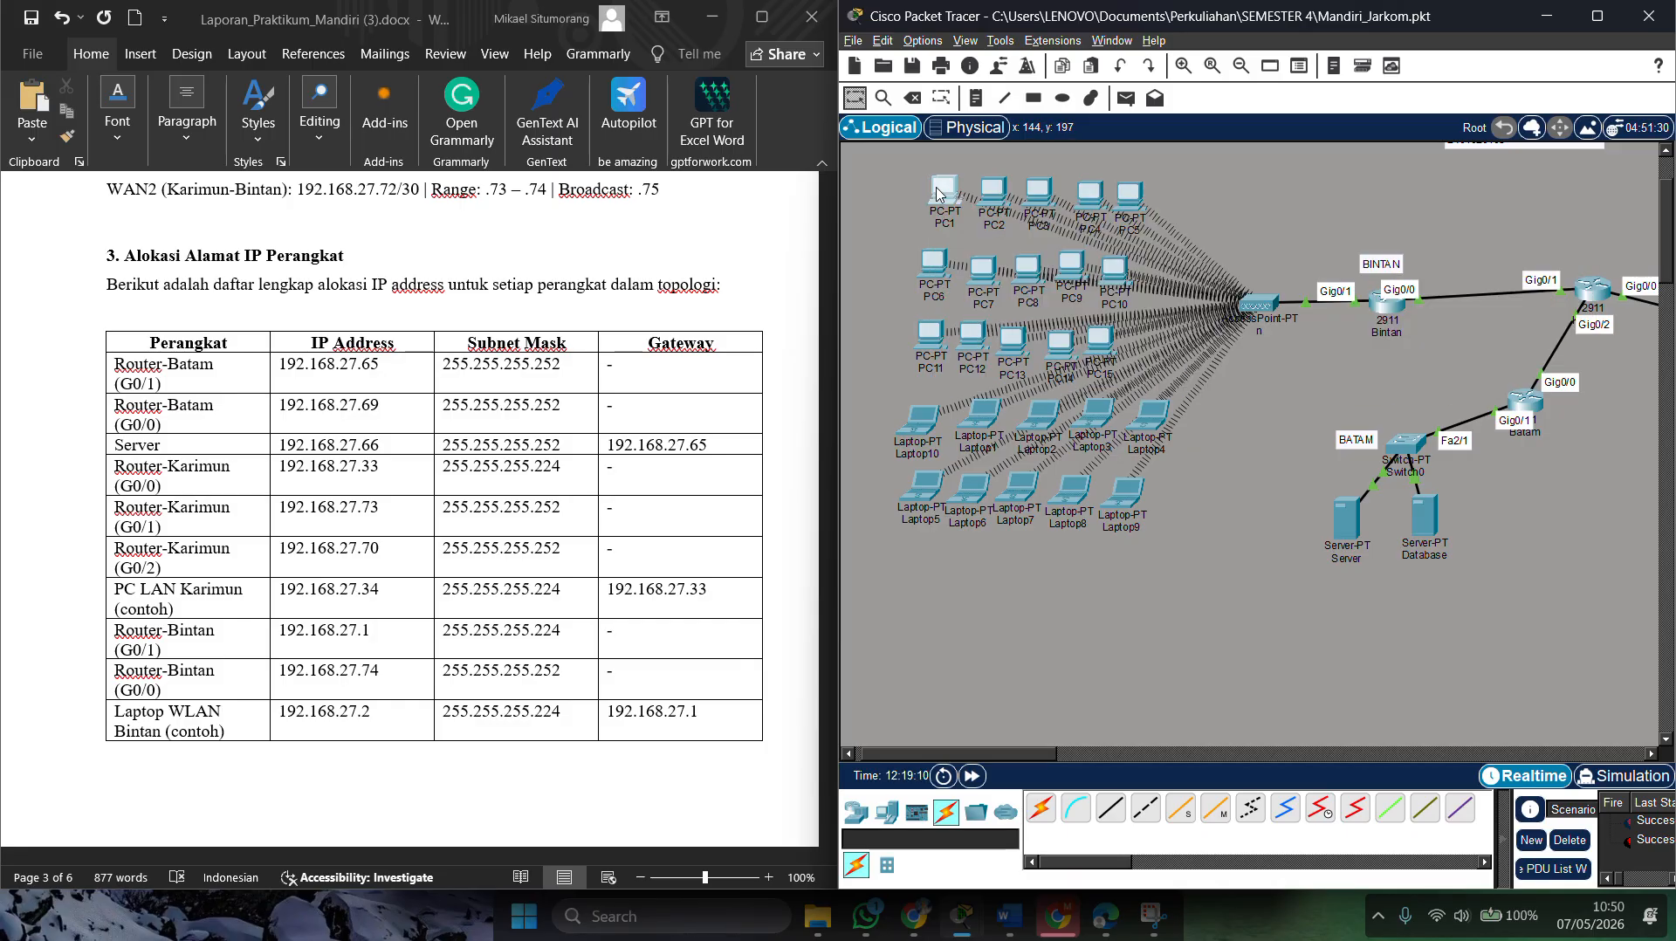
pyautogui.click(938, 192)
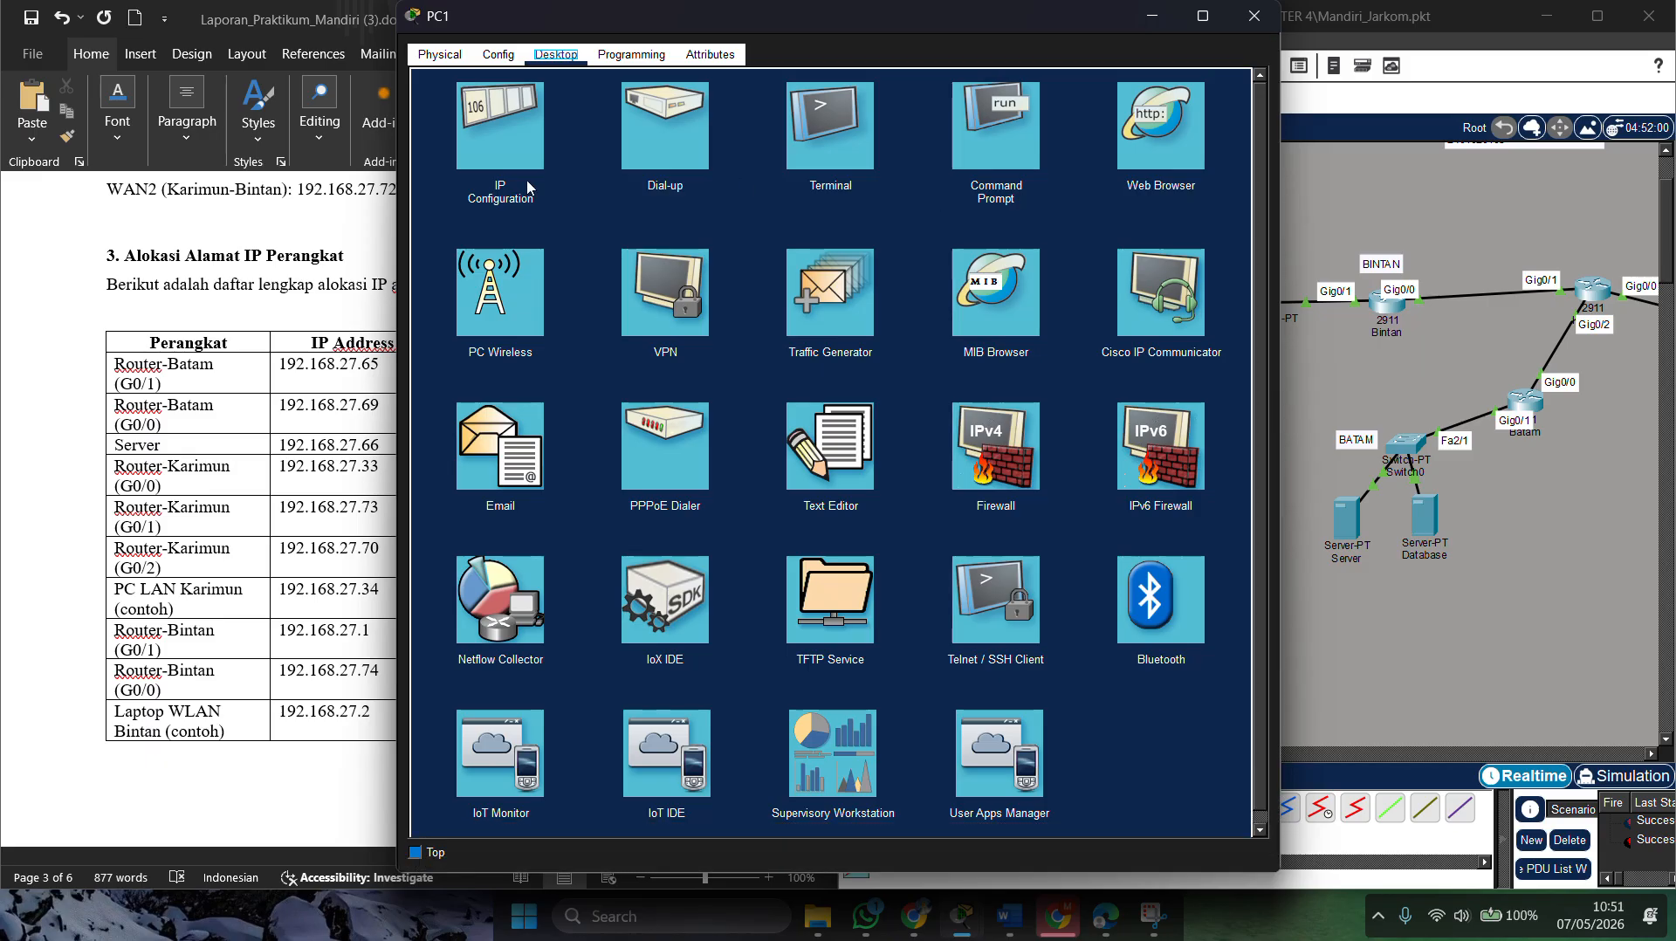
pyautogui.click(509, 162)
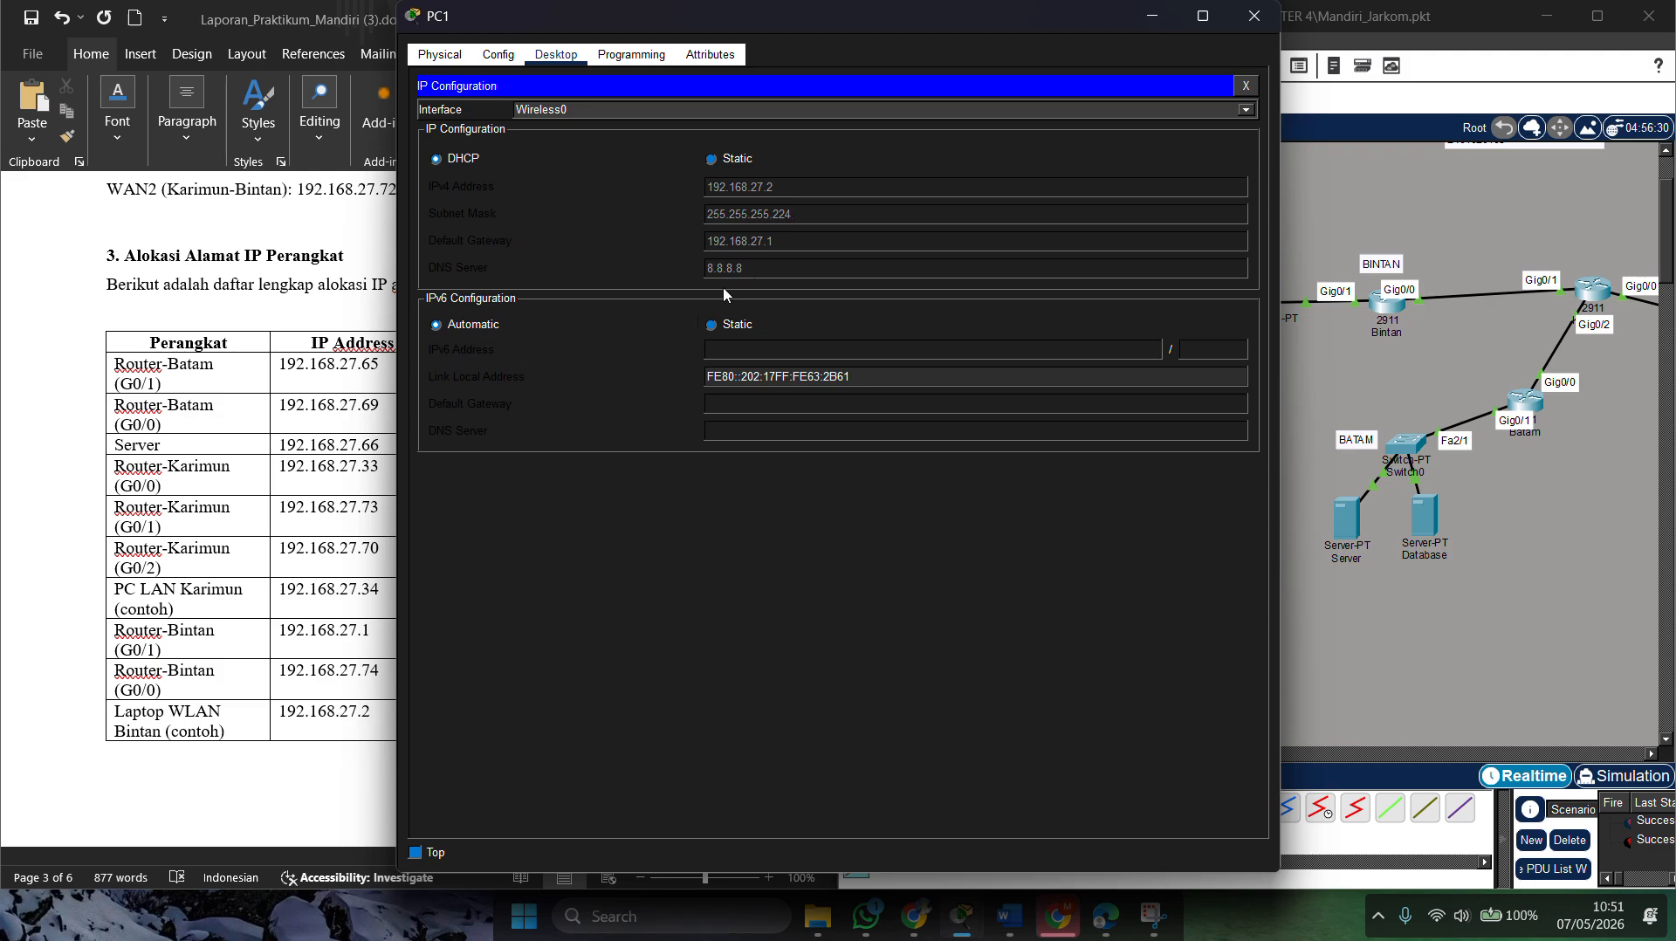
pyautogui.hscroll(2, 366, 650)
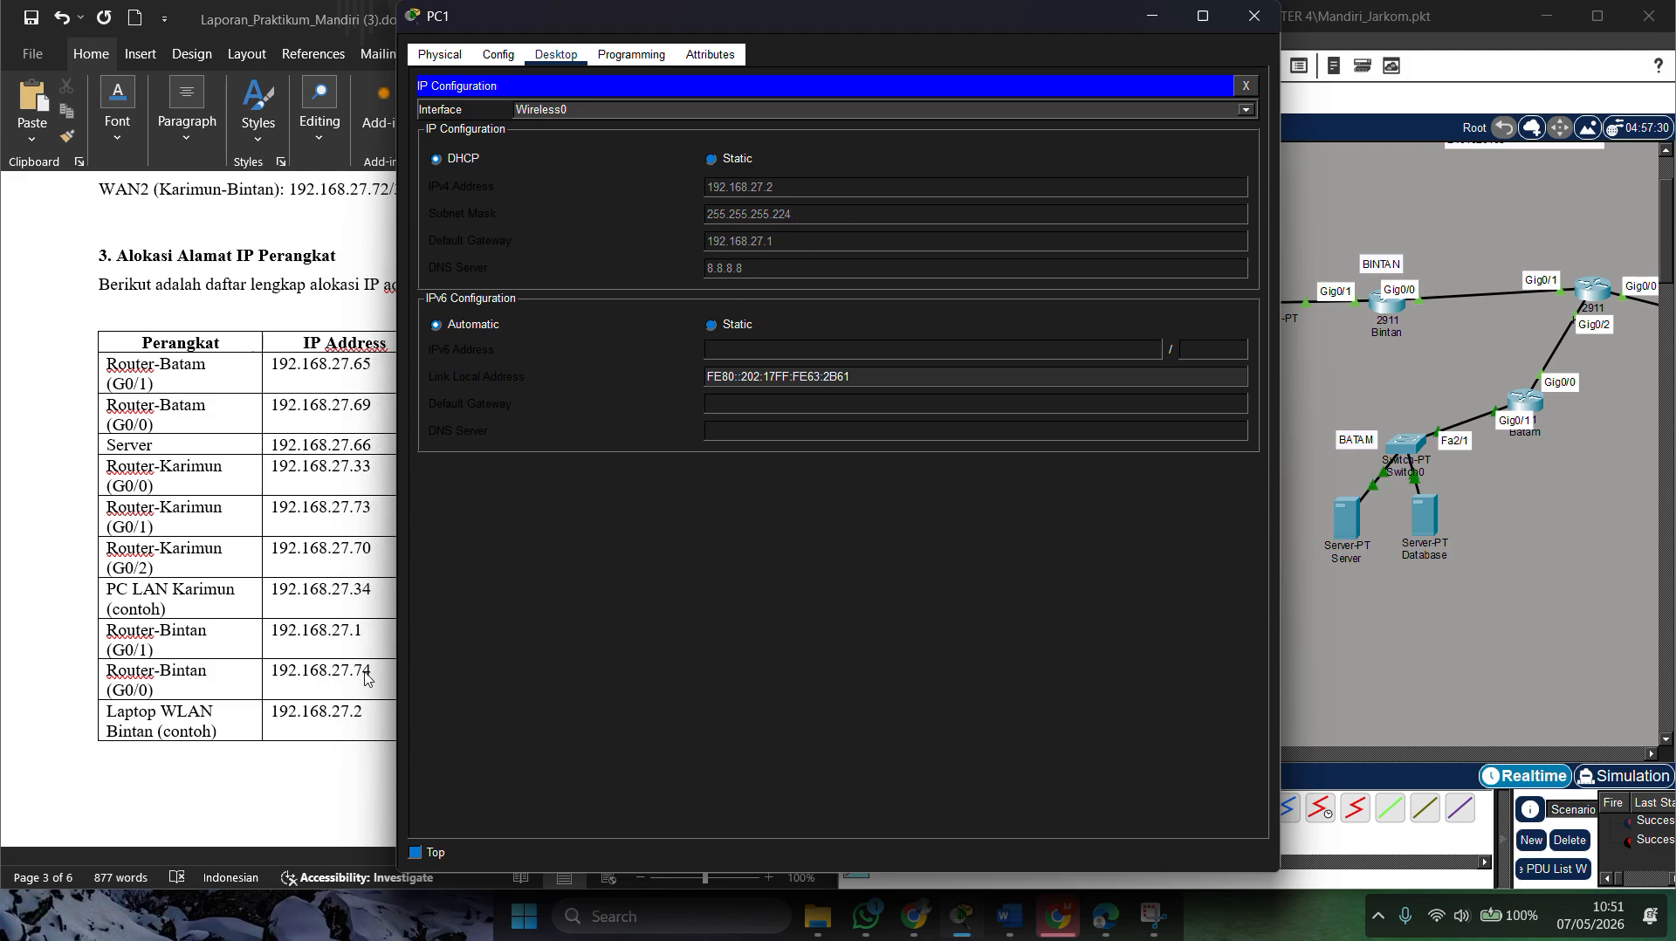
pyautogui.scroll(-1, 358, 684)
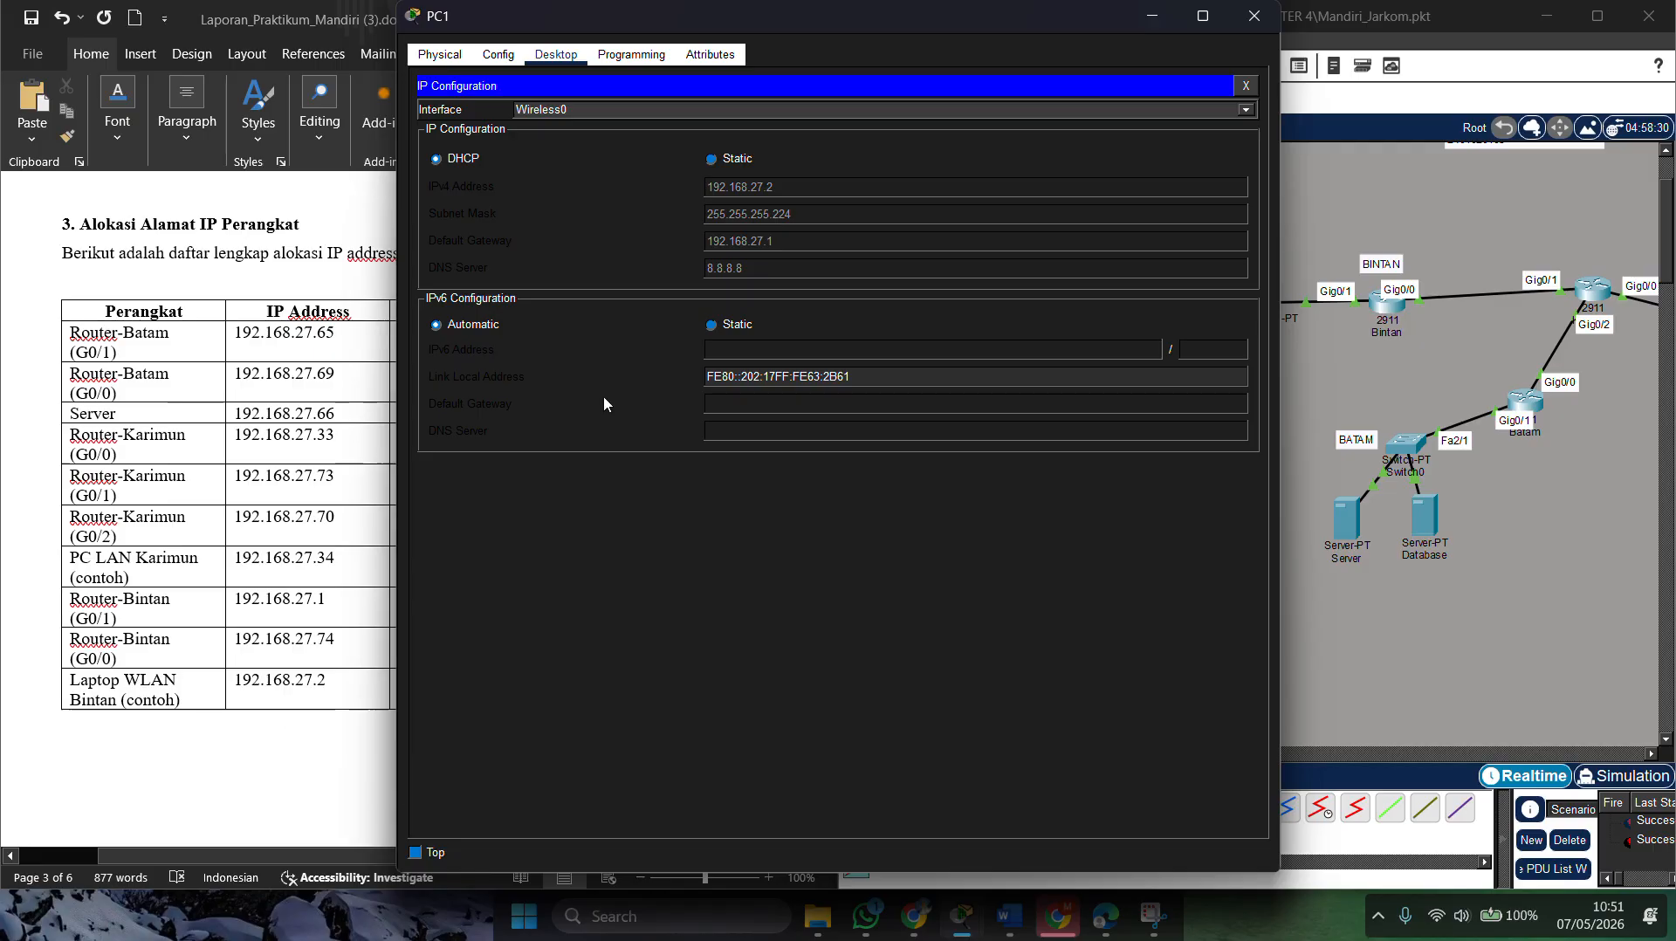
pyautogui.moveTo(551, 32); pyautogui.dragTo(933, 39)
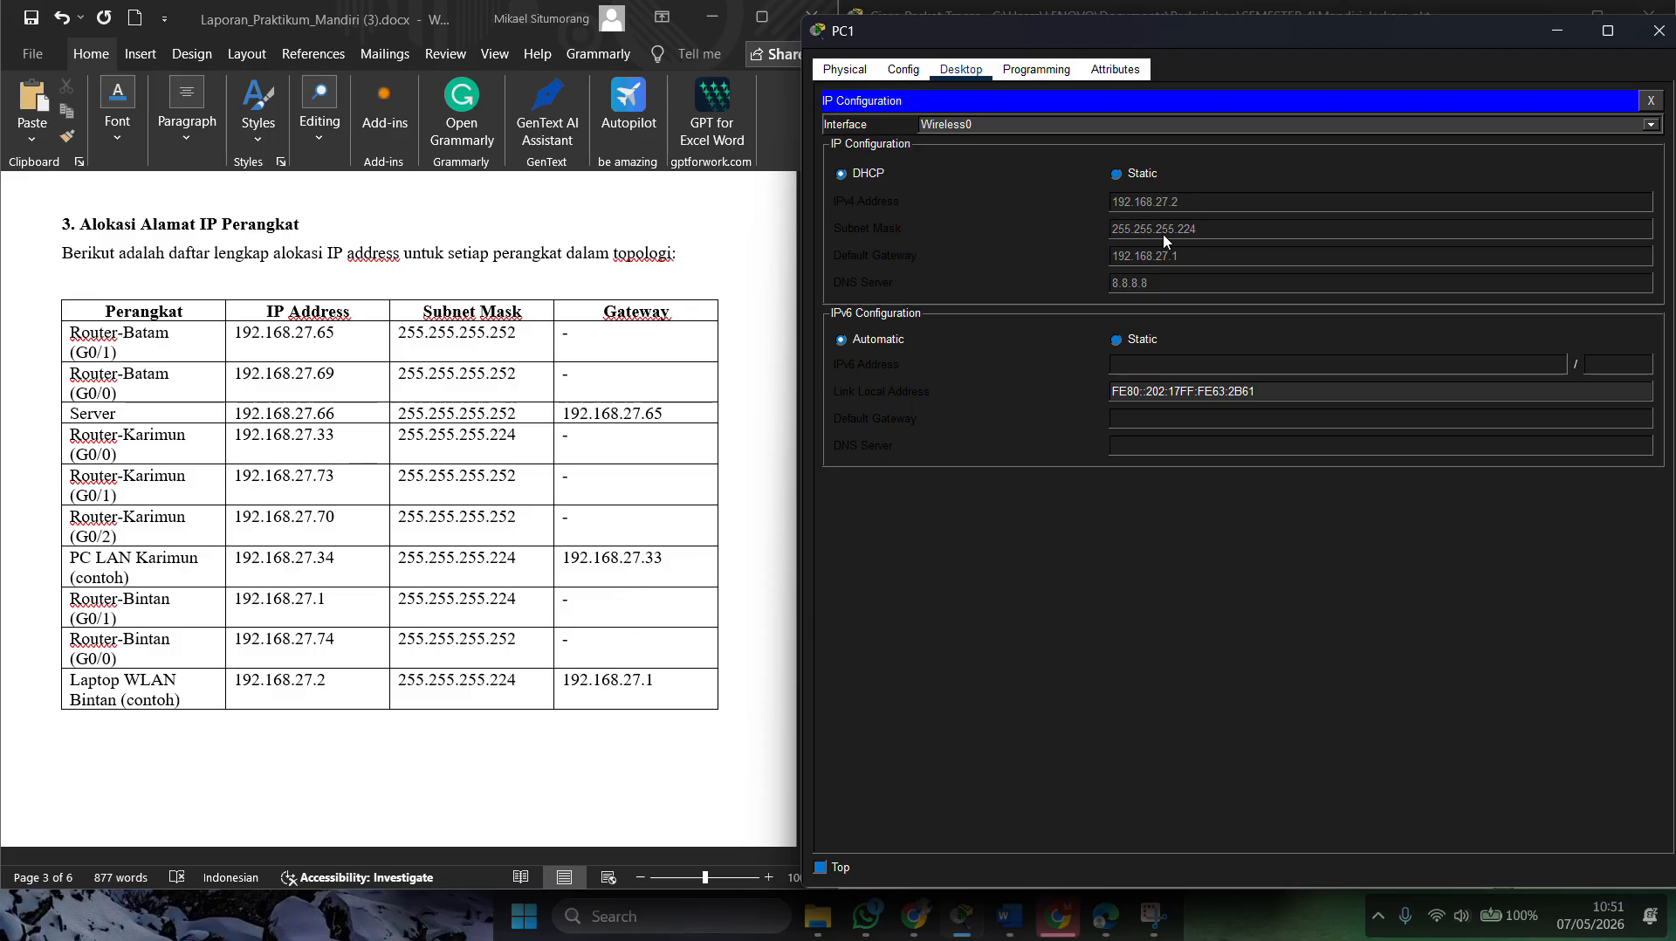
pyautogui.click(1556, 31)
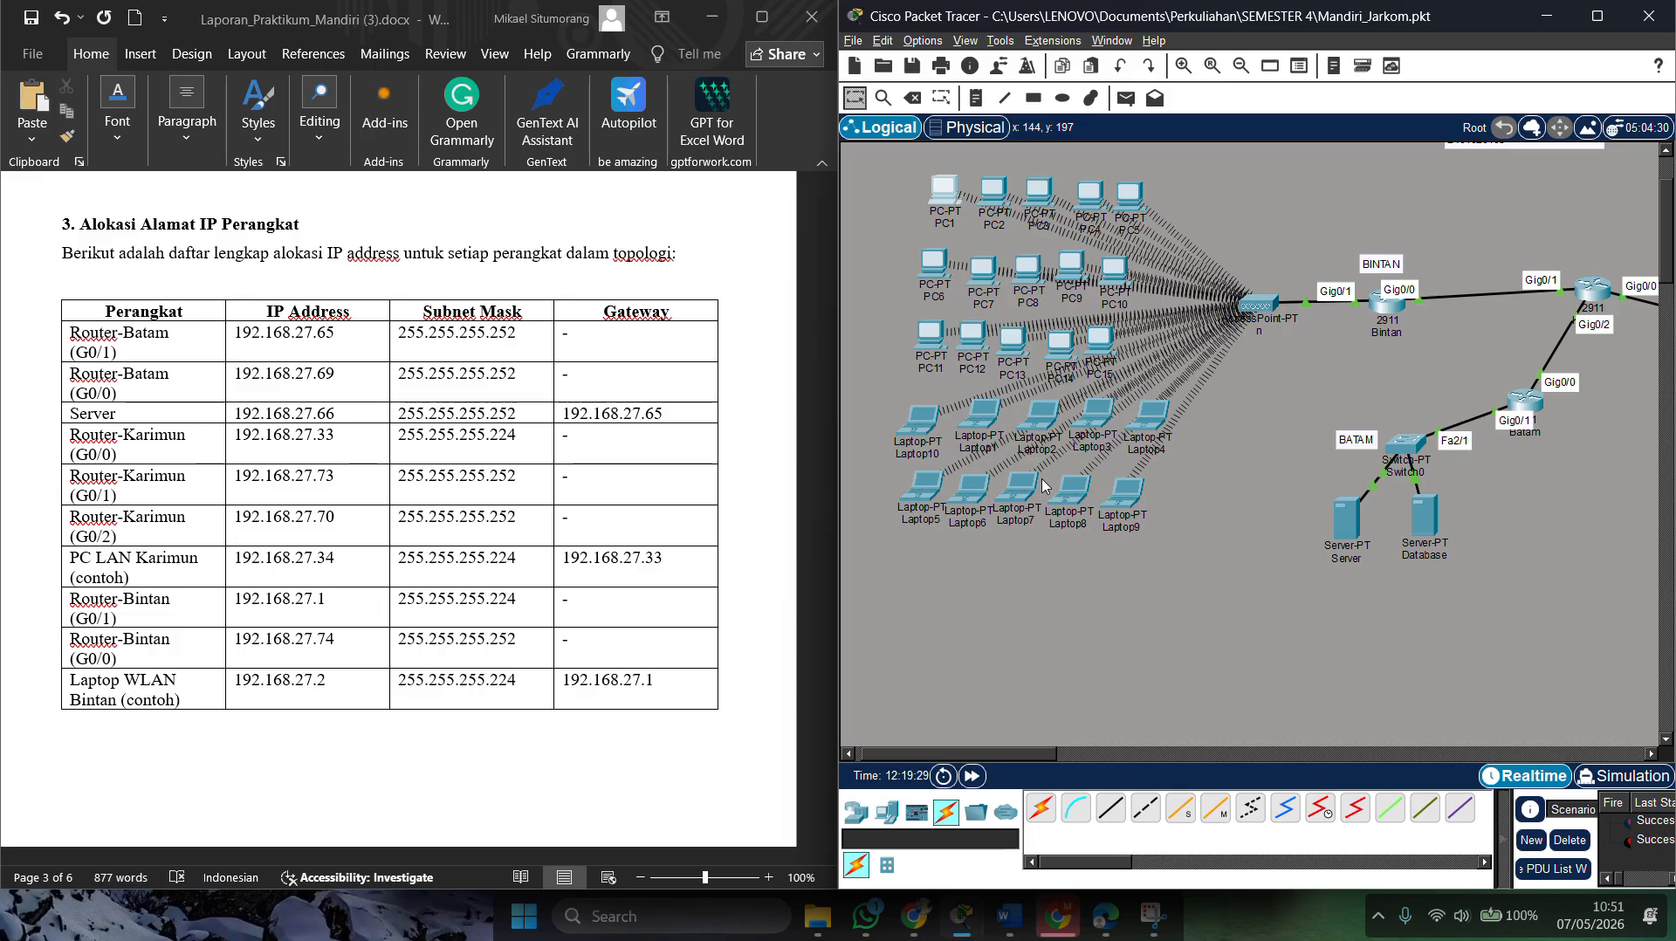
# Step: Go past the IP allocation table in the report to the topology picture in section 4, Gambar Topologi
pyautogui.scroll(-4, 1044, 490)
pyautogui.scroll(-1, 441, 576)
pyautogui.scroll(-10, 441, 576)
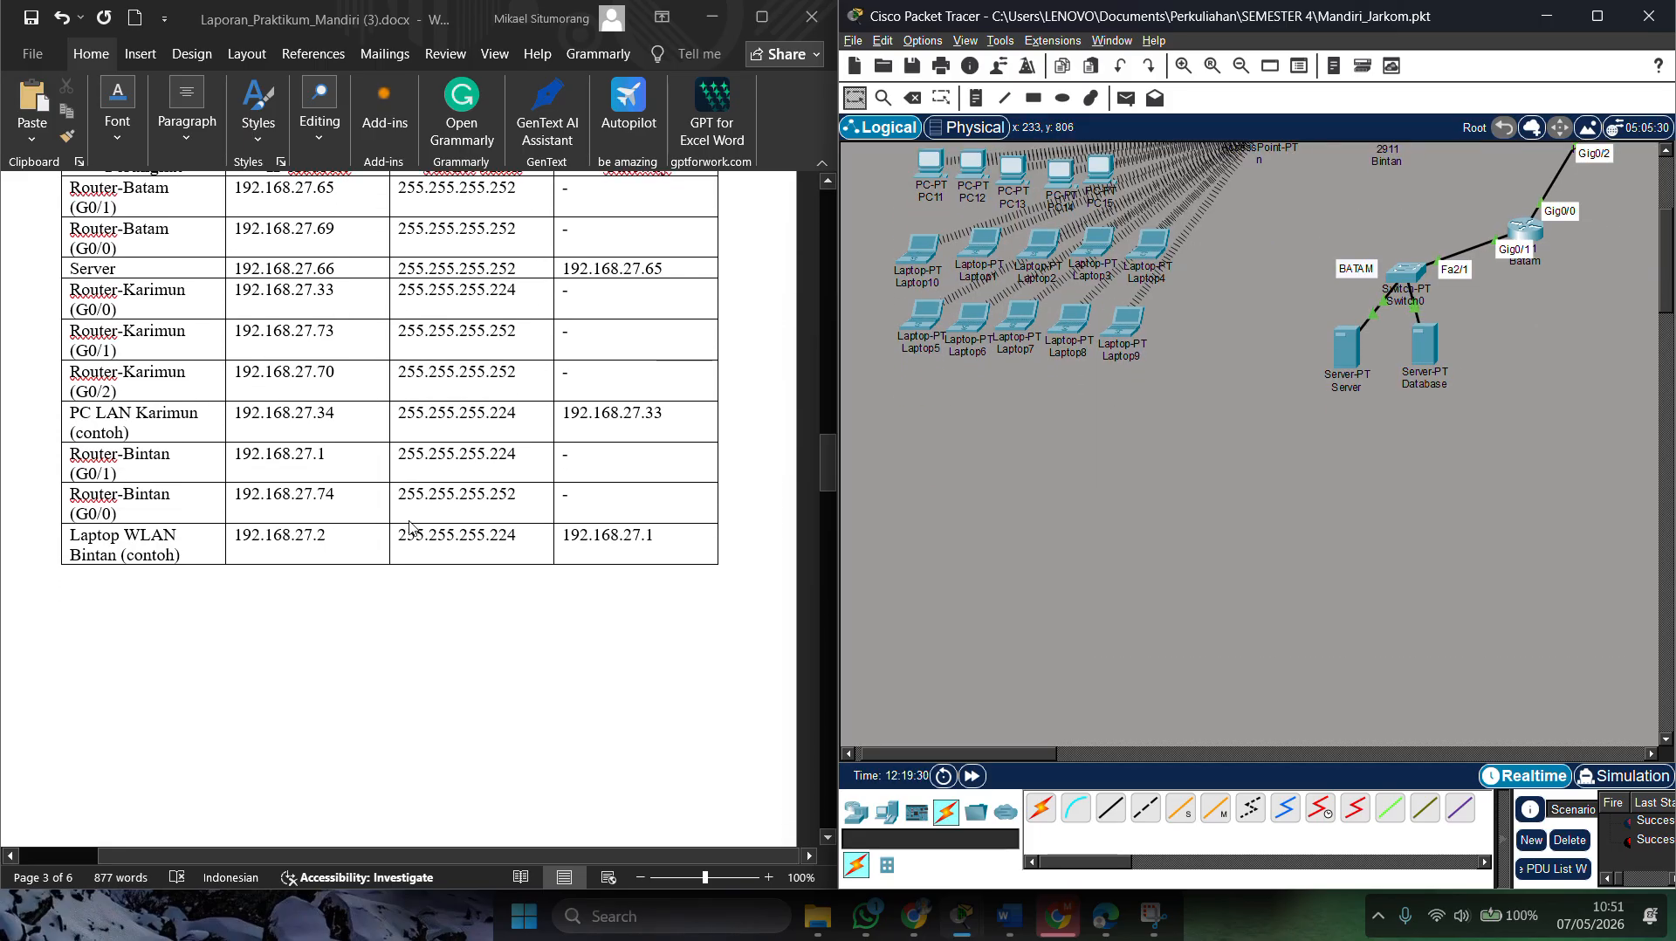
pyautogui.scroll(-3, 406, 523)
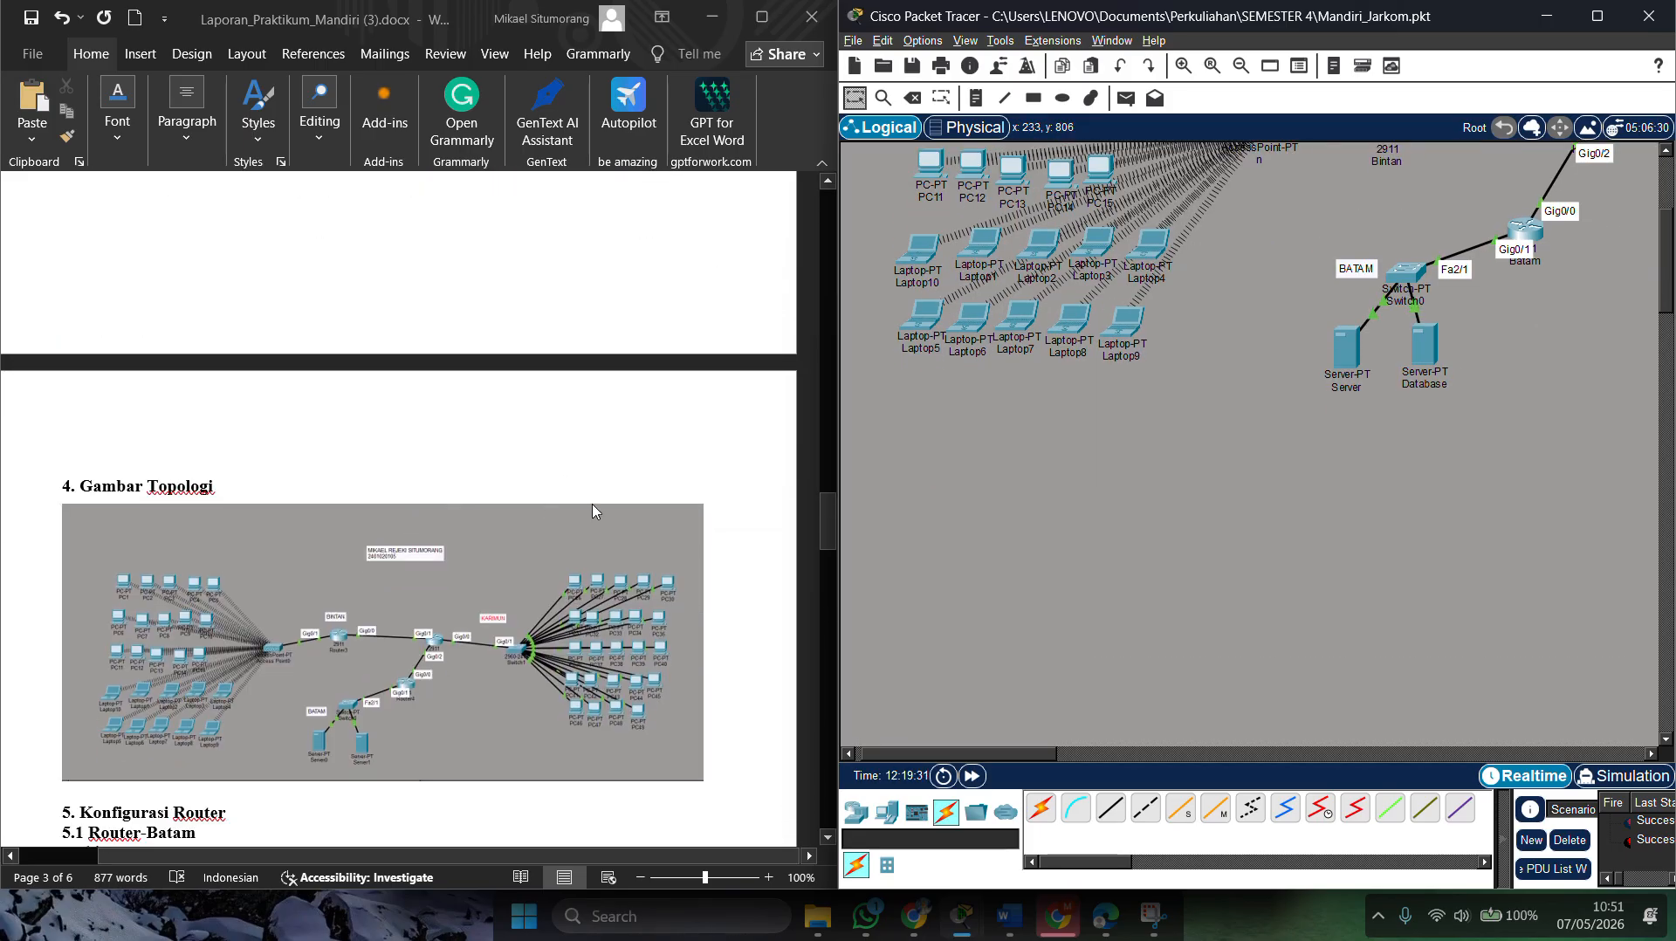
# Step: Maximize the Packet Tracer window and bring the whole Bintan, Karimun and Batam topology into view
pyautogui.click(1595, 16)
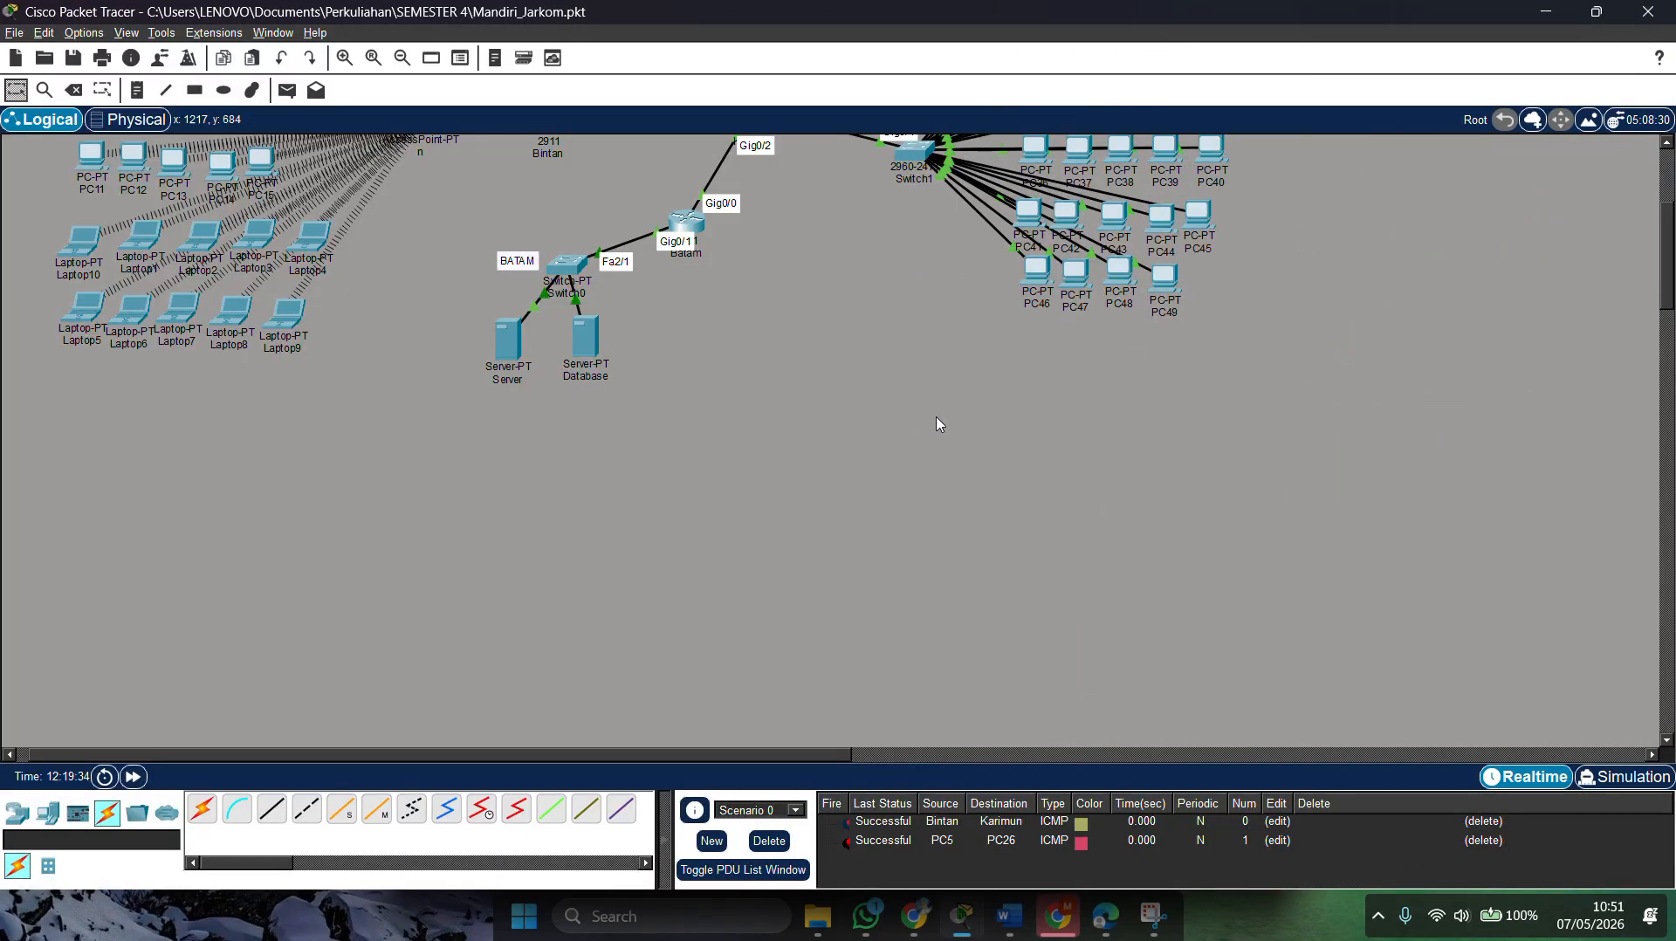
pyautogui.scroll(5, 829, 419)
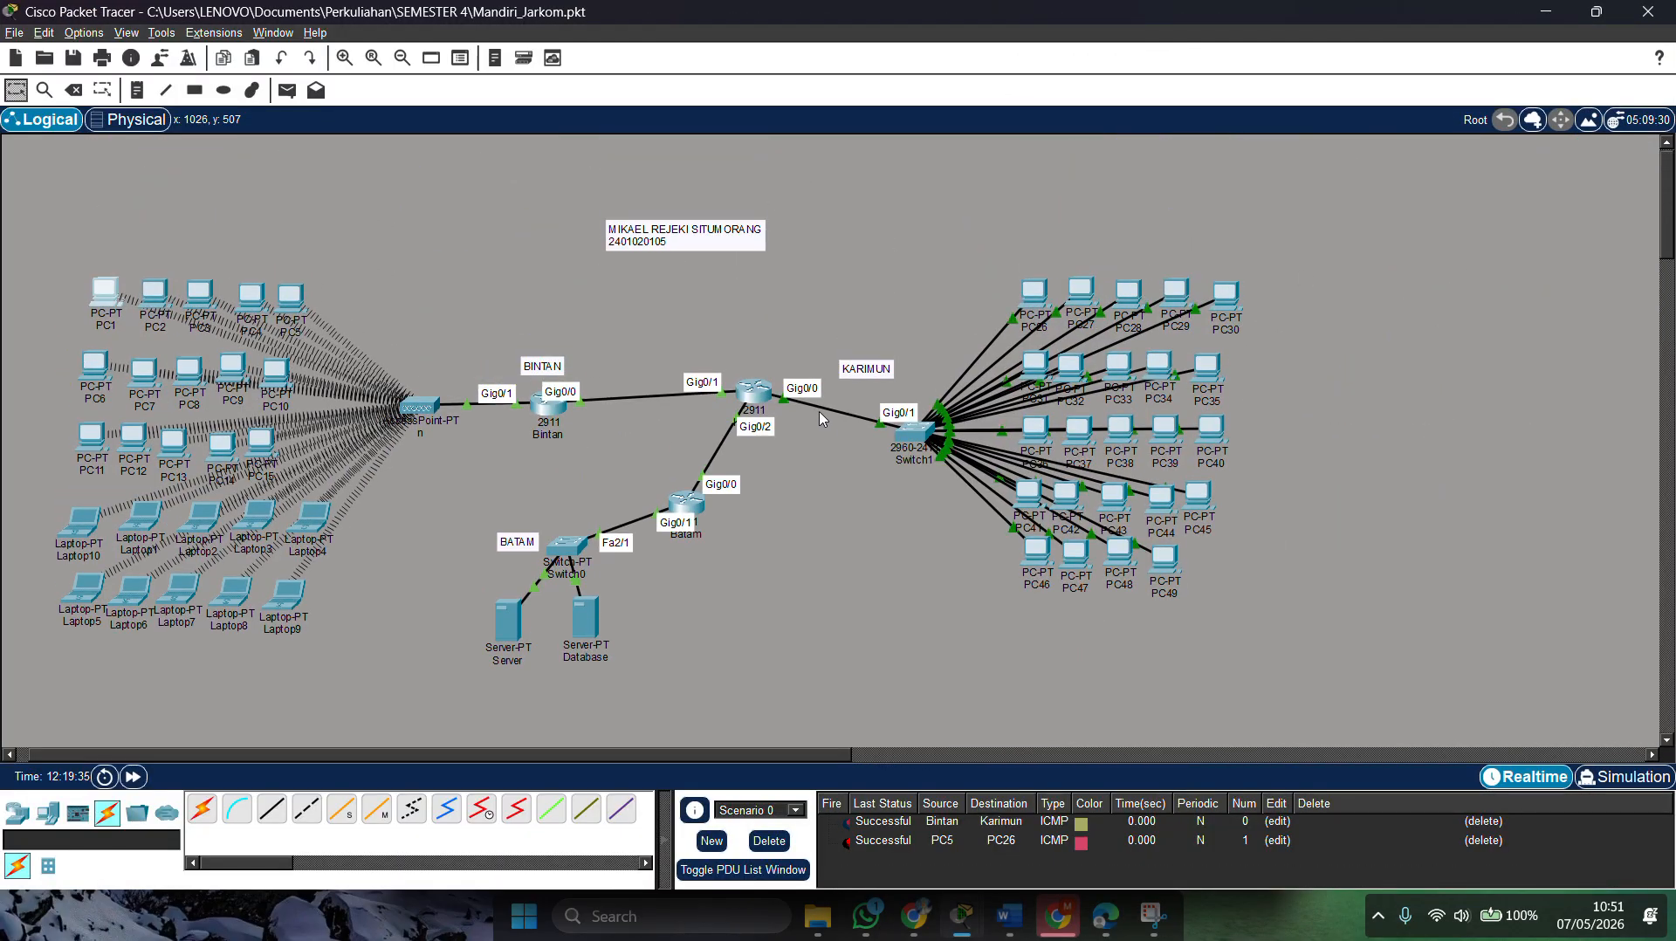
pyautogui.hscroll(1, 819, 419)
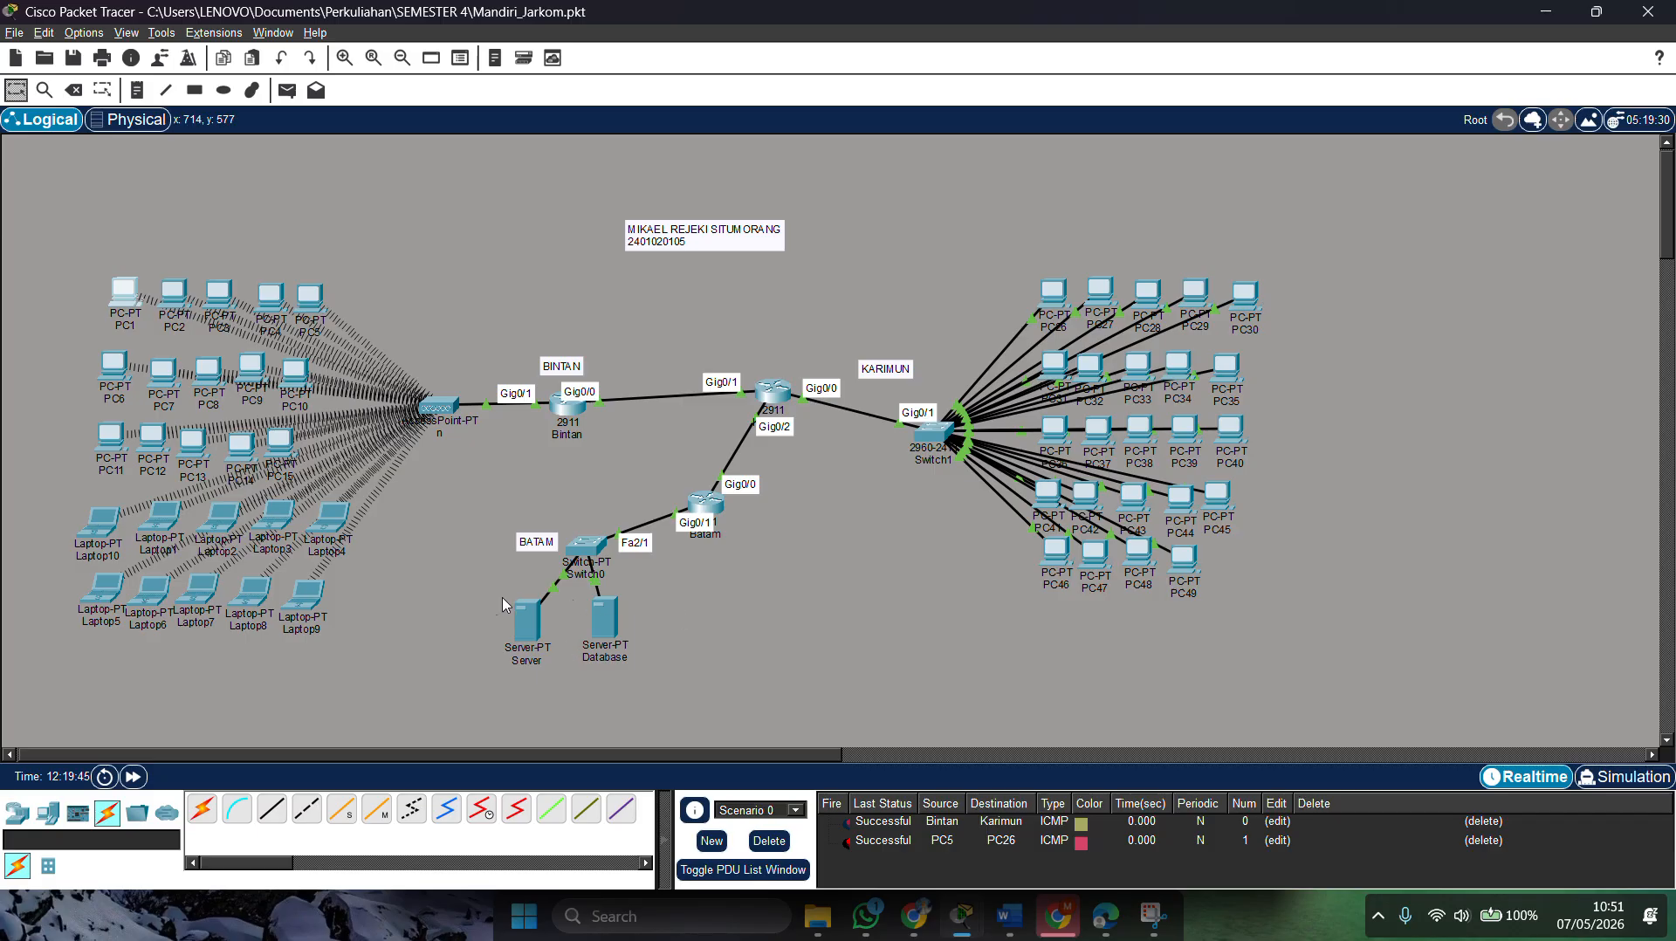
# Step: Inspect the Database server's IP configuration in the Batam network and return to the topology
pyautogui.click(611, 626)
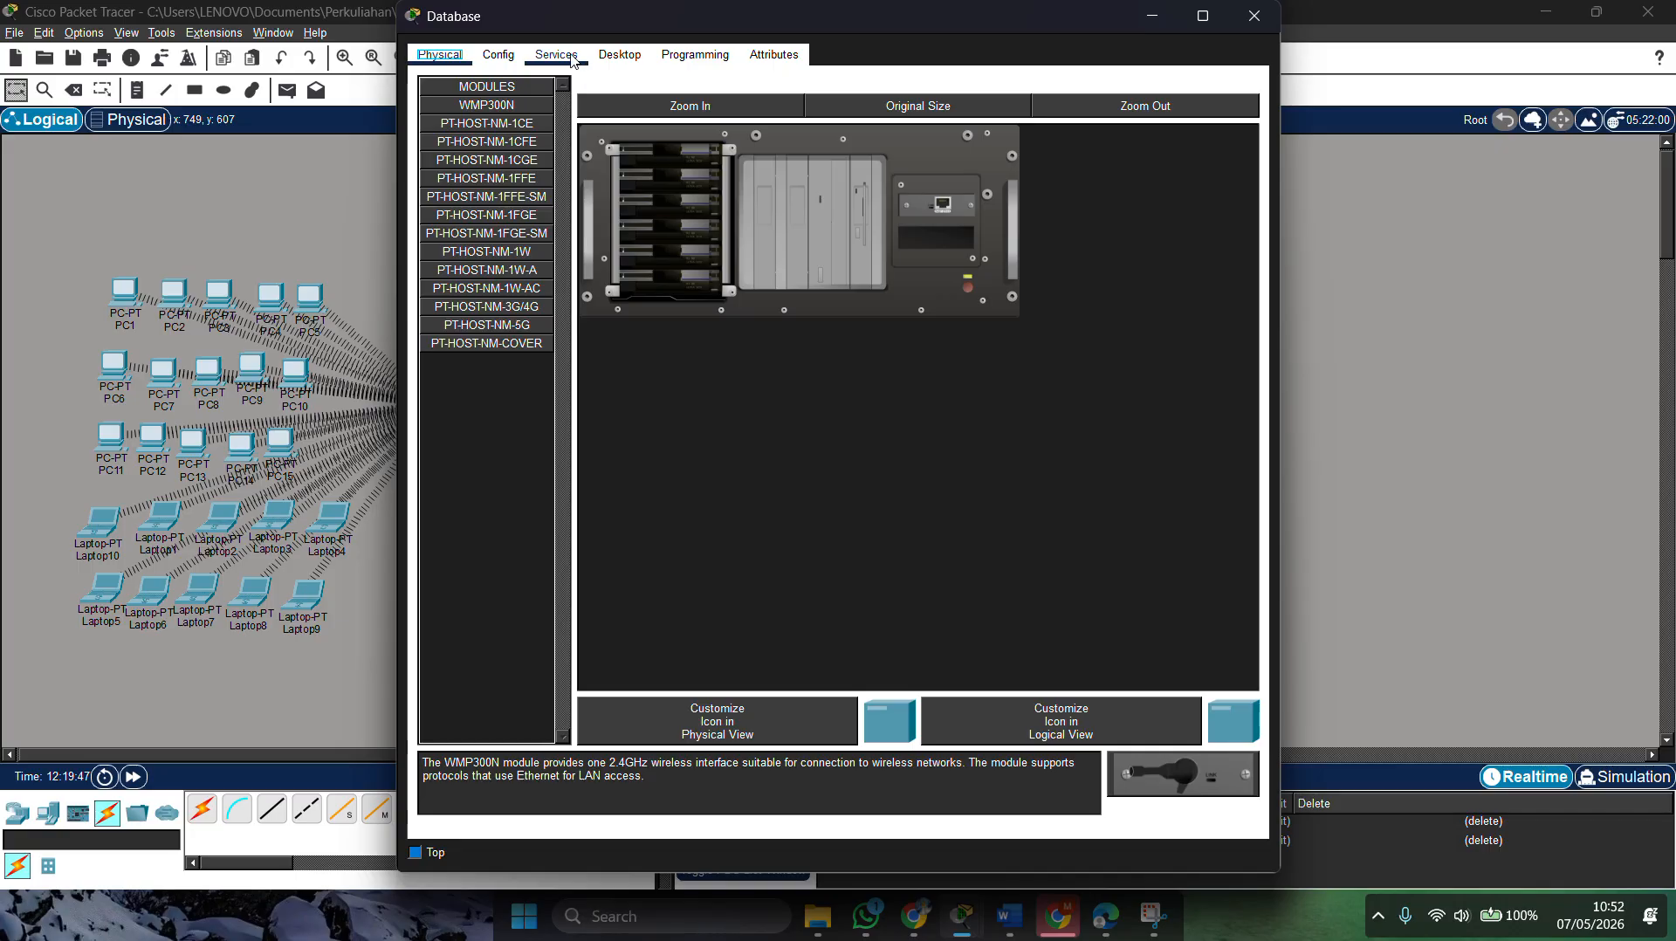
pyautogui.click(610, 58)
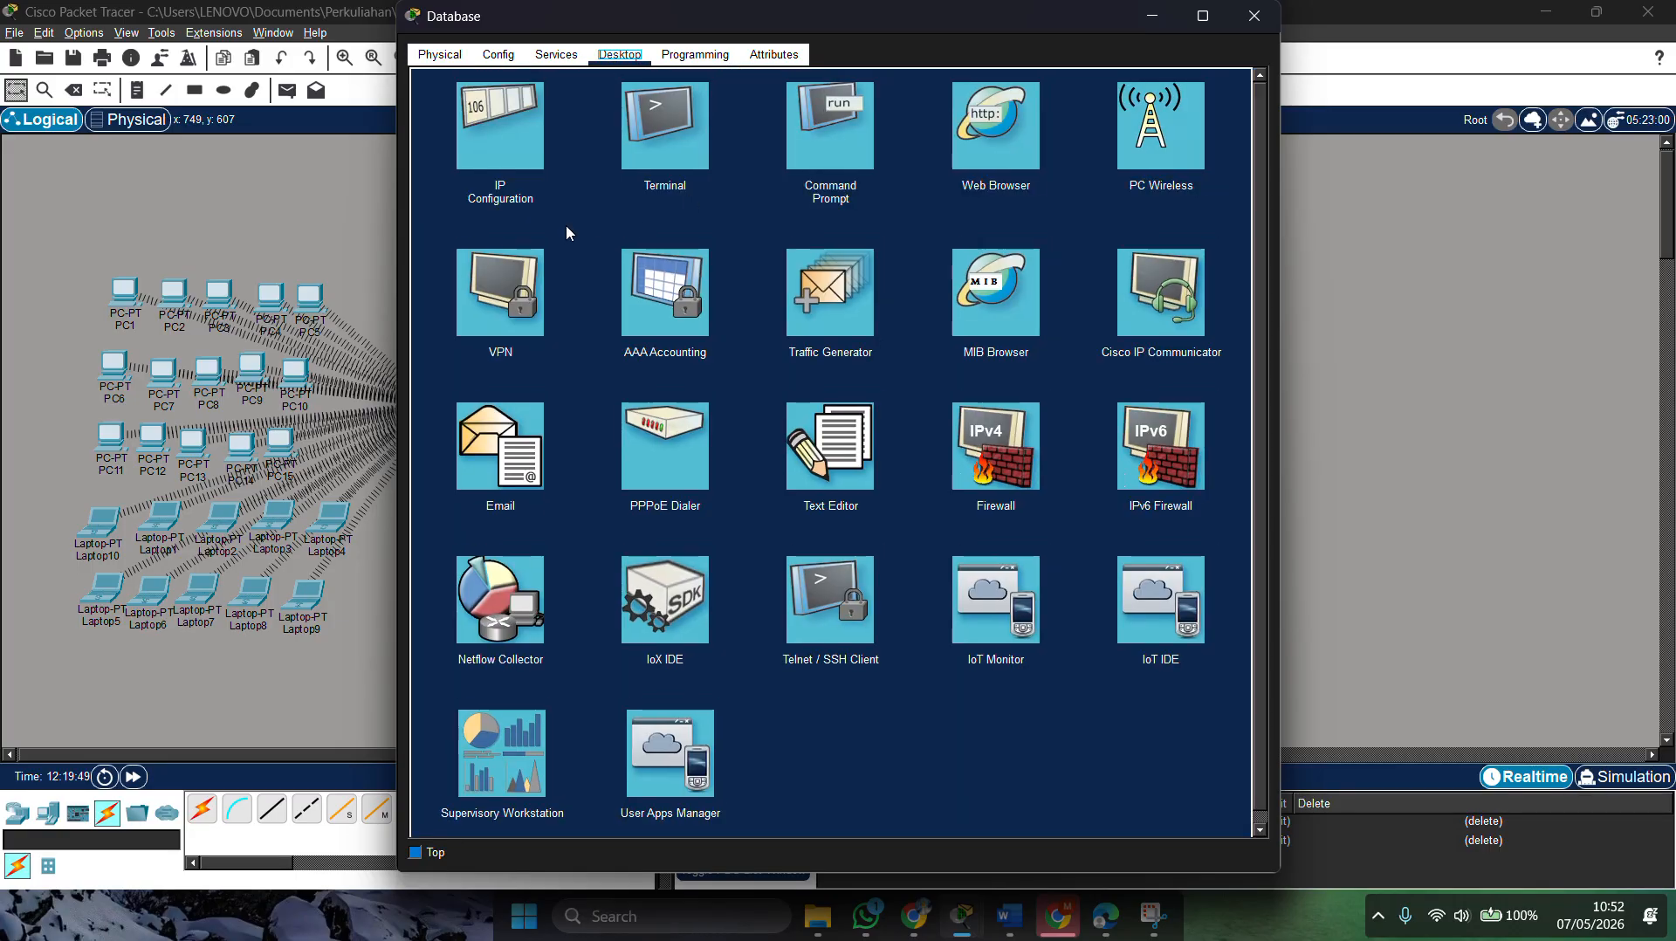
pyautogui.click(510, 145)
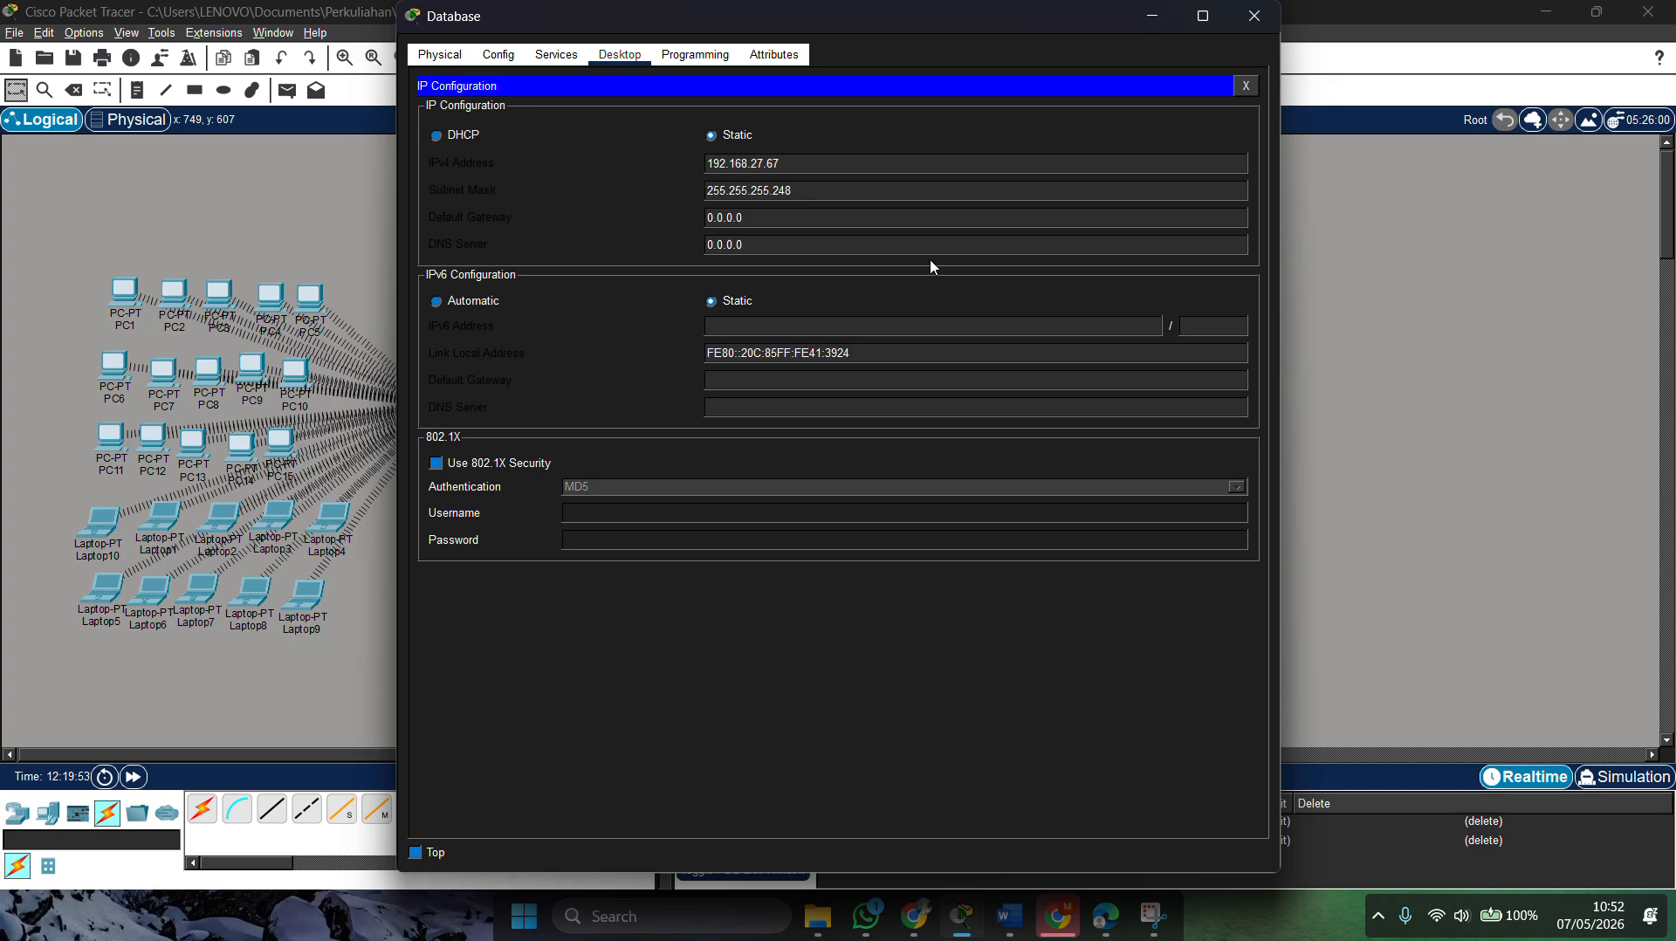
pyautogui.click(1351, 456)
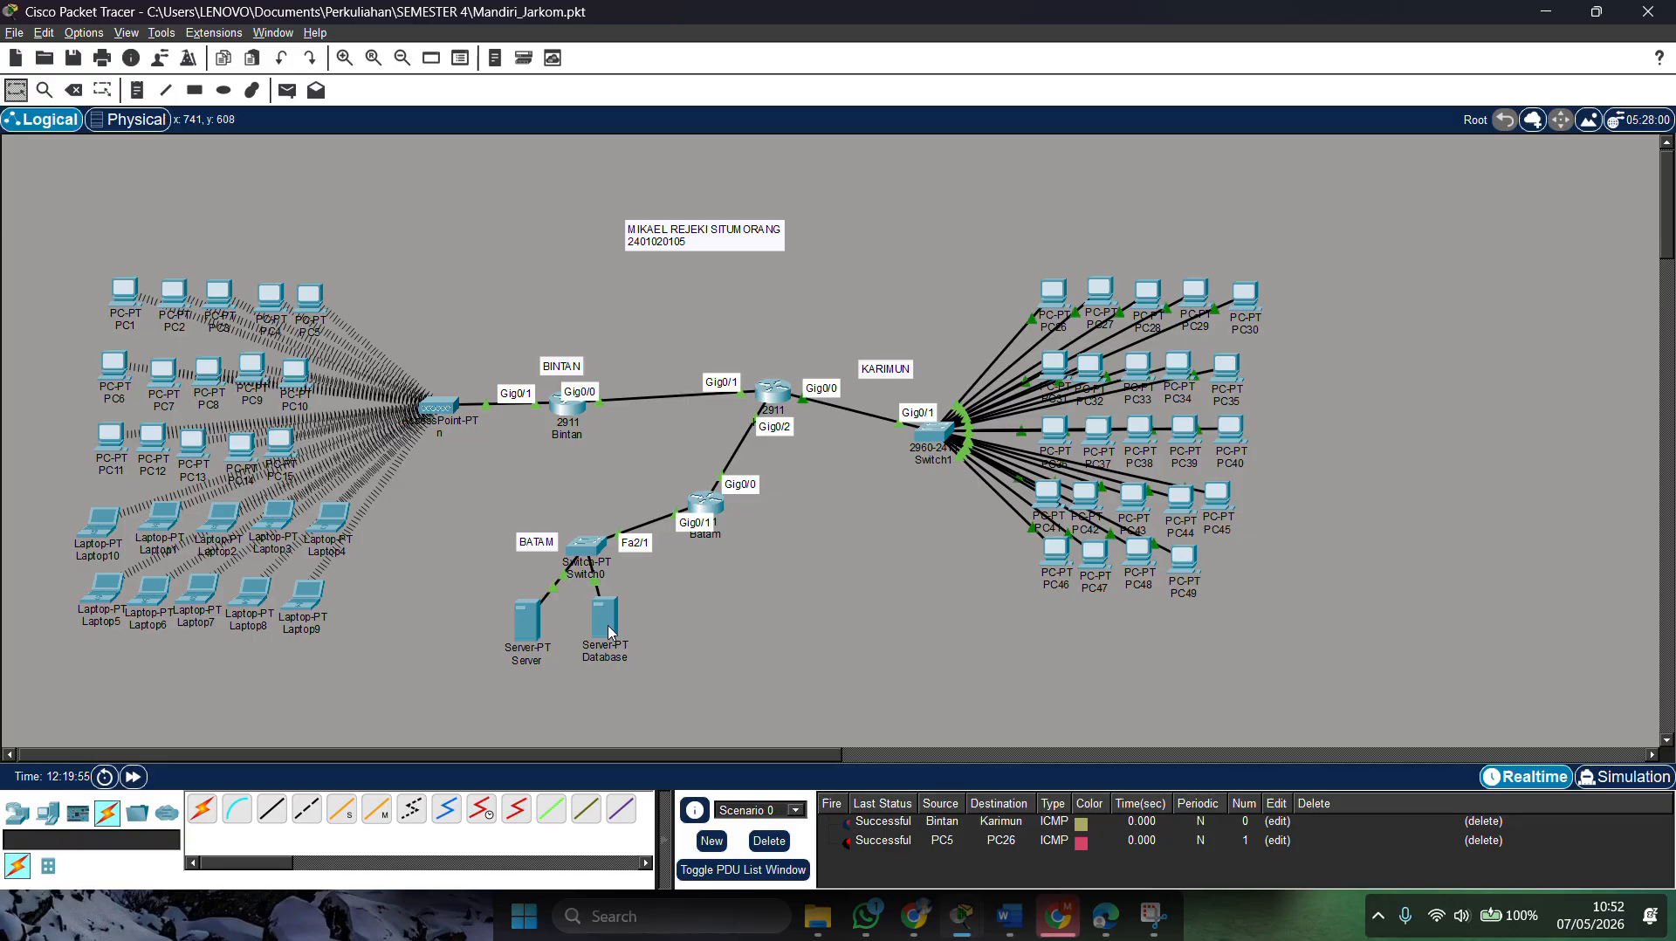
# Step: Open the Bintan router's command line and find its initial interface configuration commands in the history
pyautogui.moveTo(611, 630); pyautogui.dragTo(616, 635)
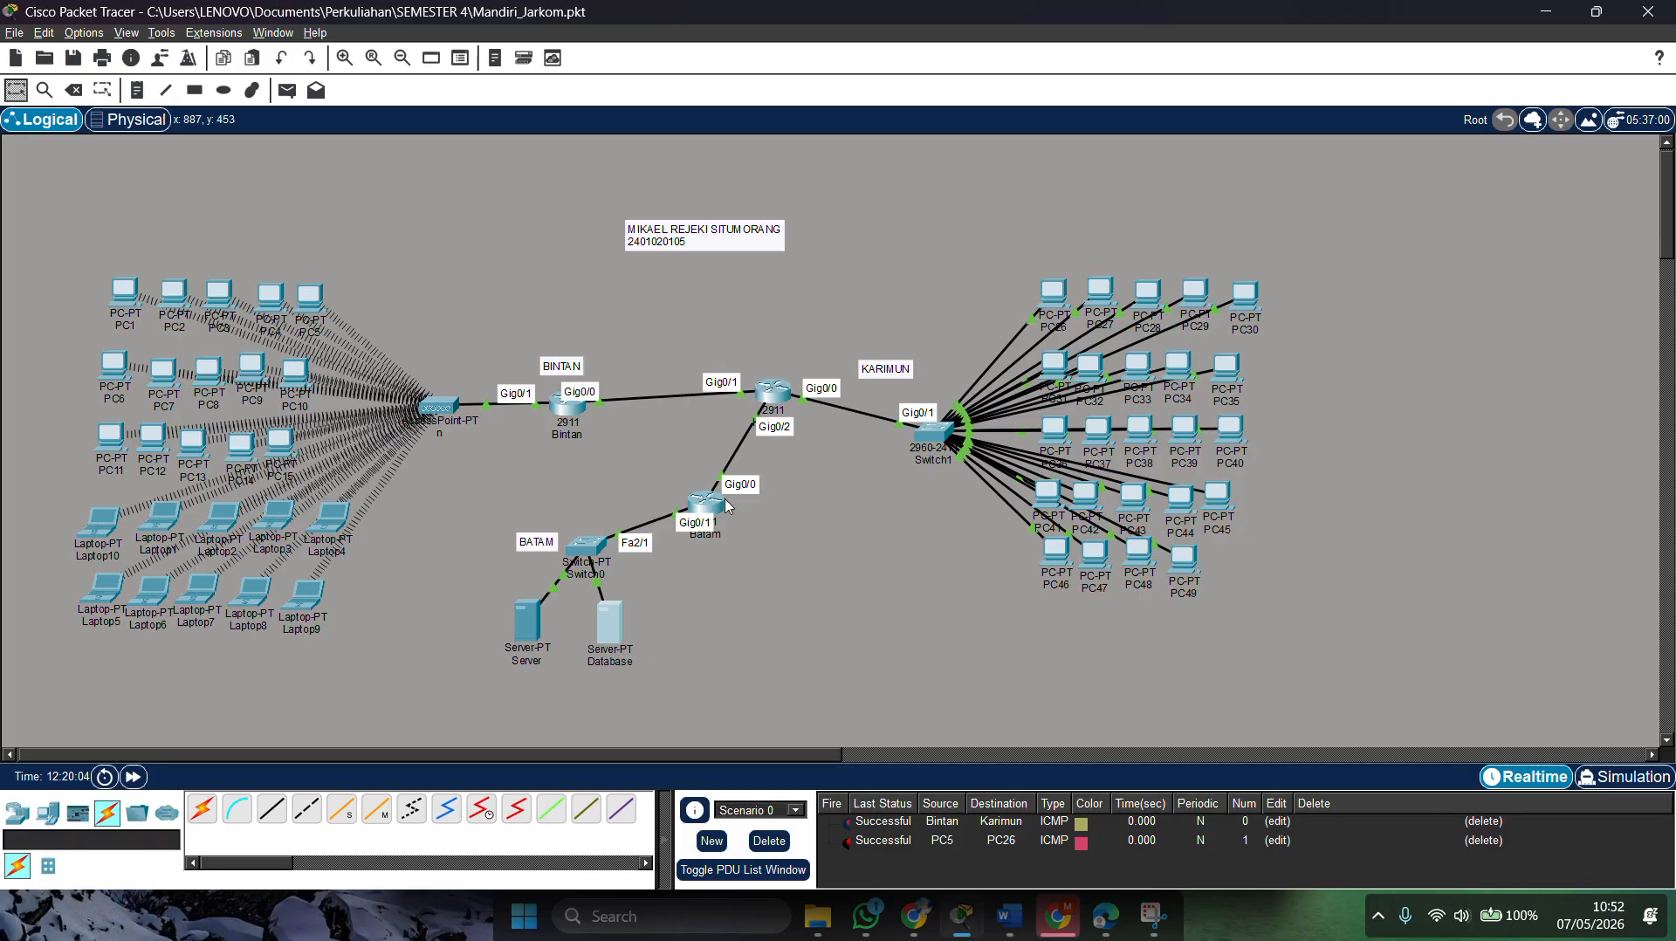
pyautogui.click(560, 406)
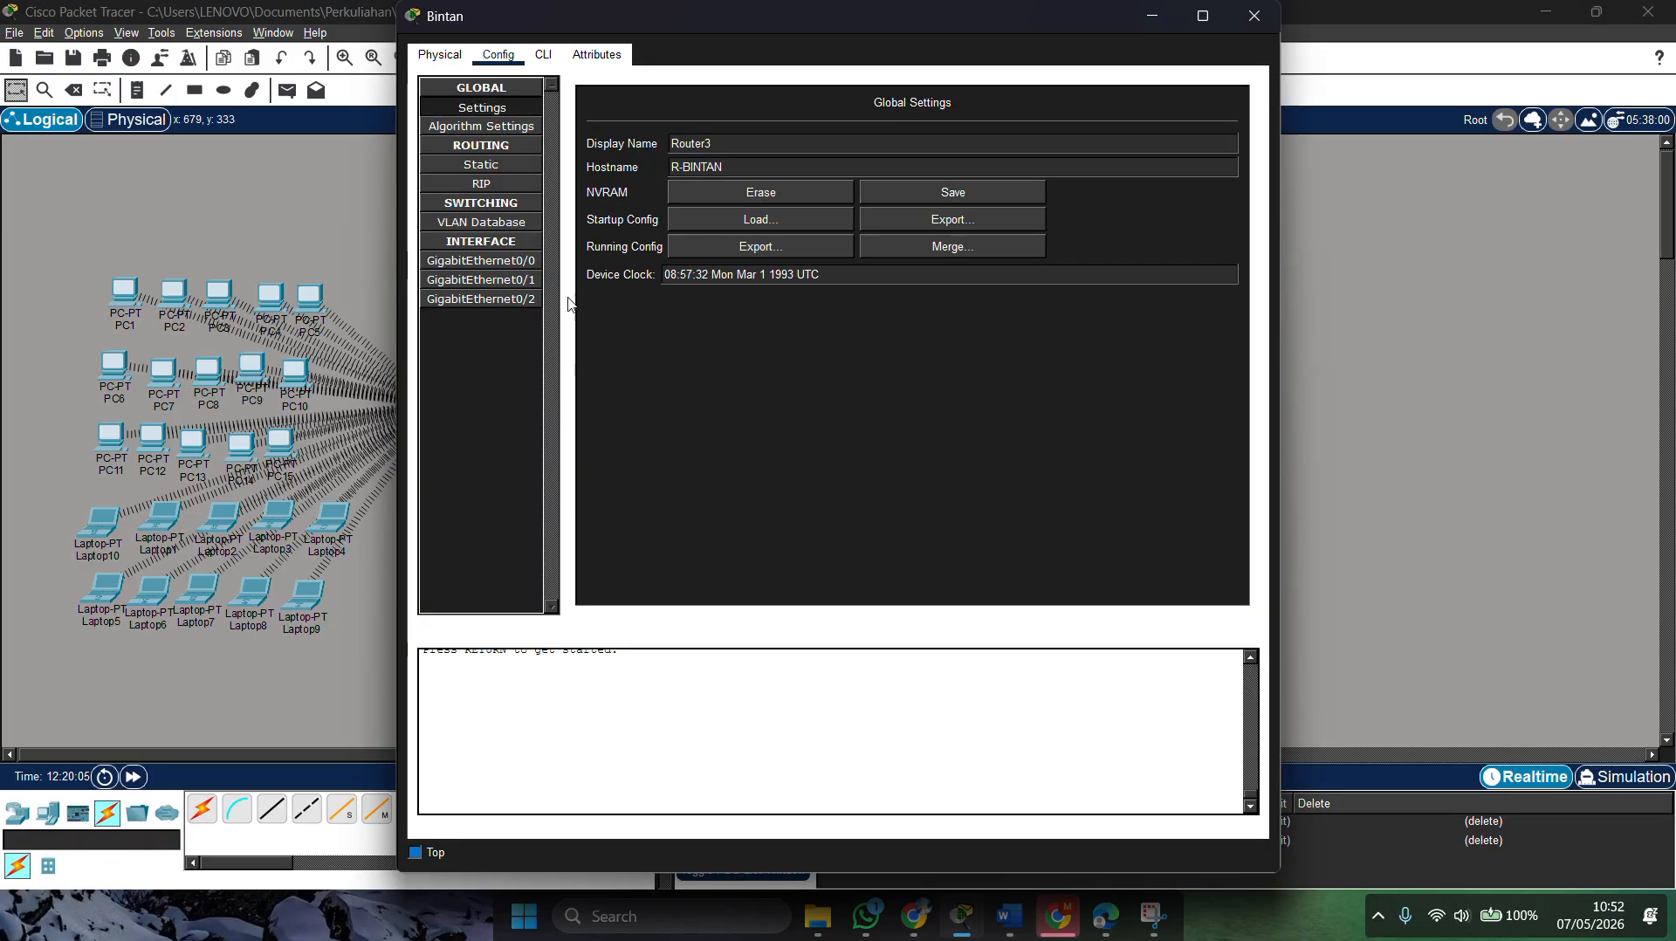
pyautogui.click(545, 58)
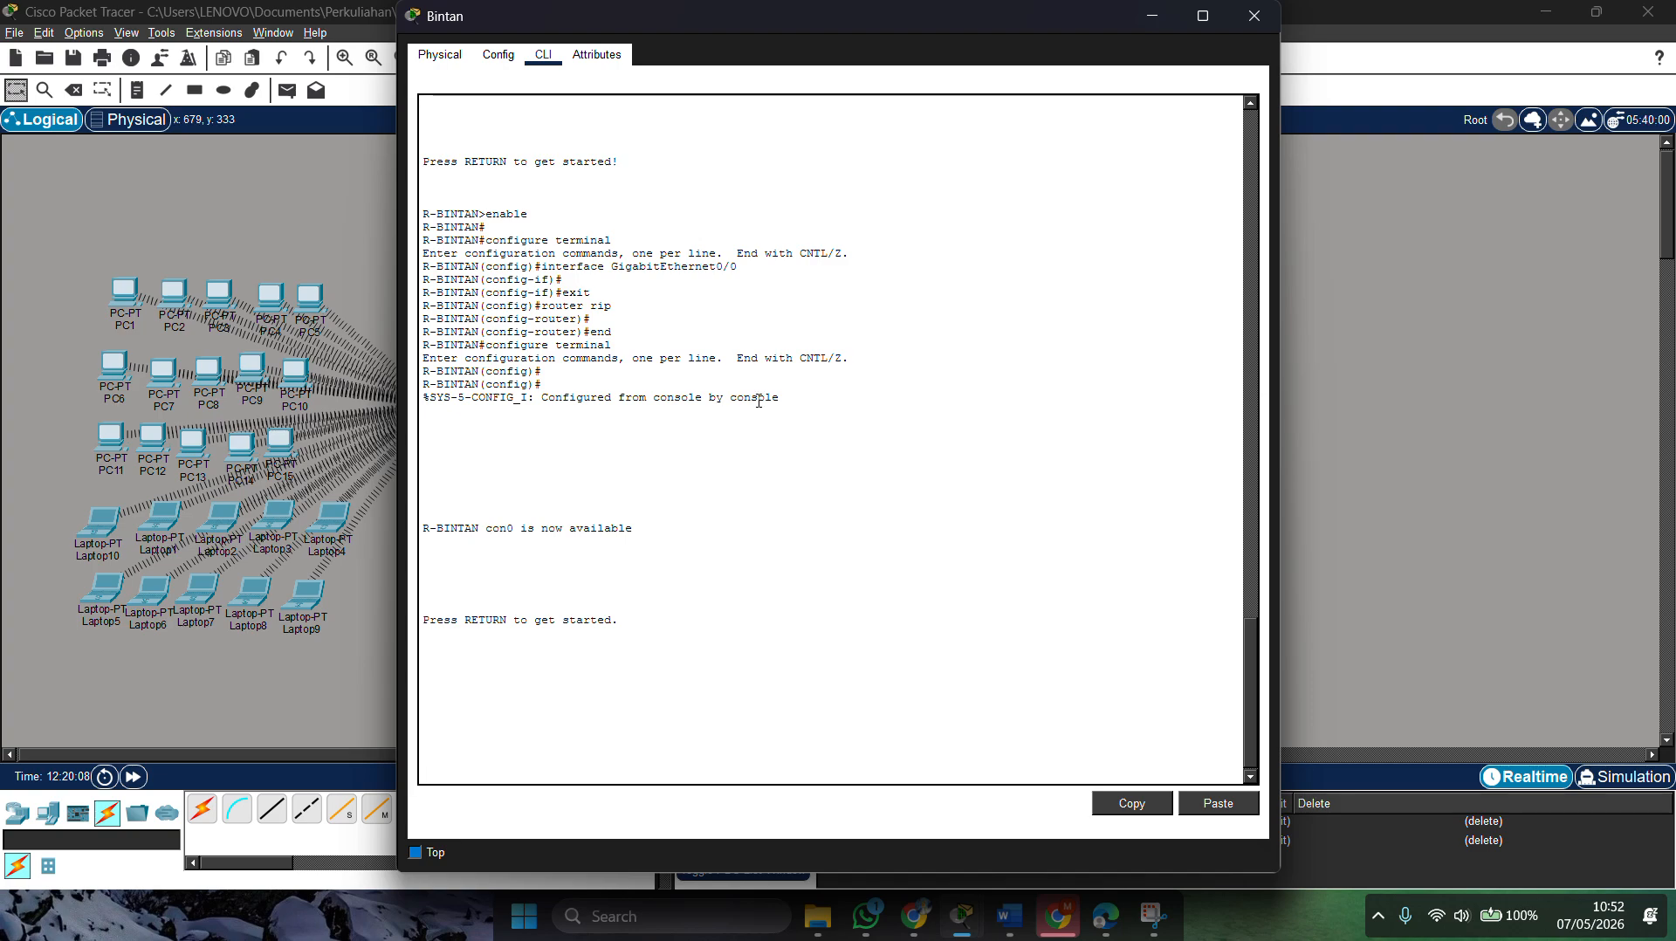
pyautogui.scroll(3, 758, 402)
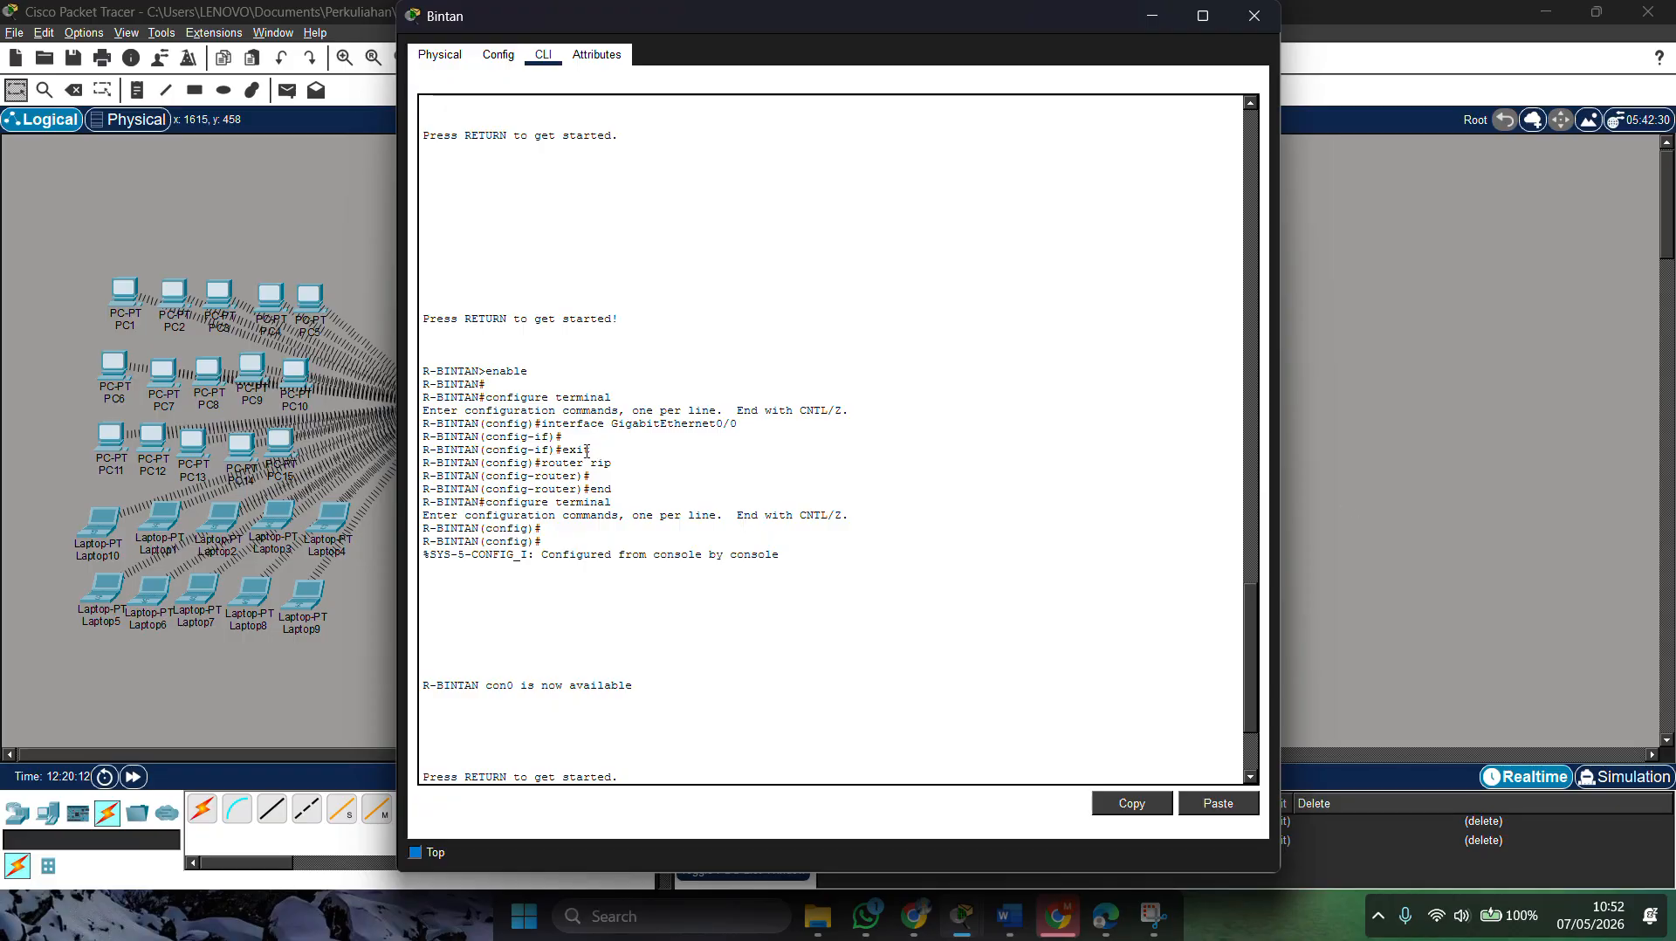
pyautogui.scroll(-10, 583, 450)
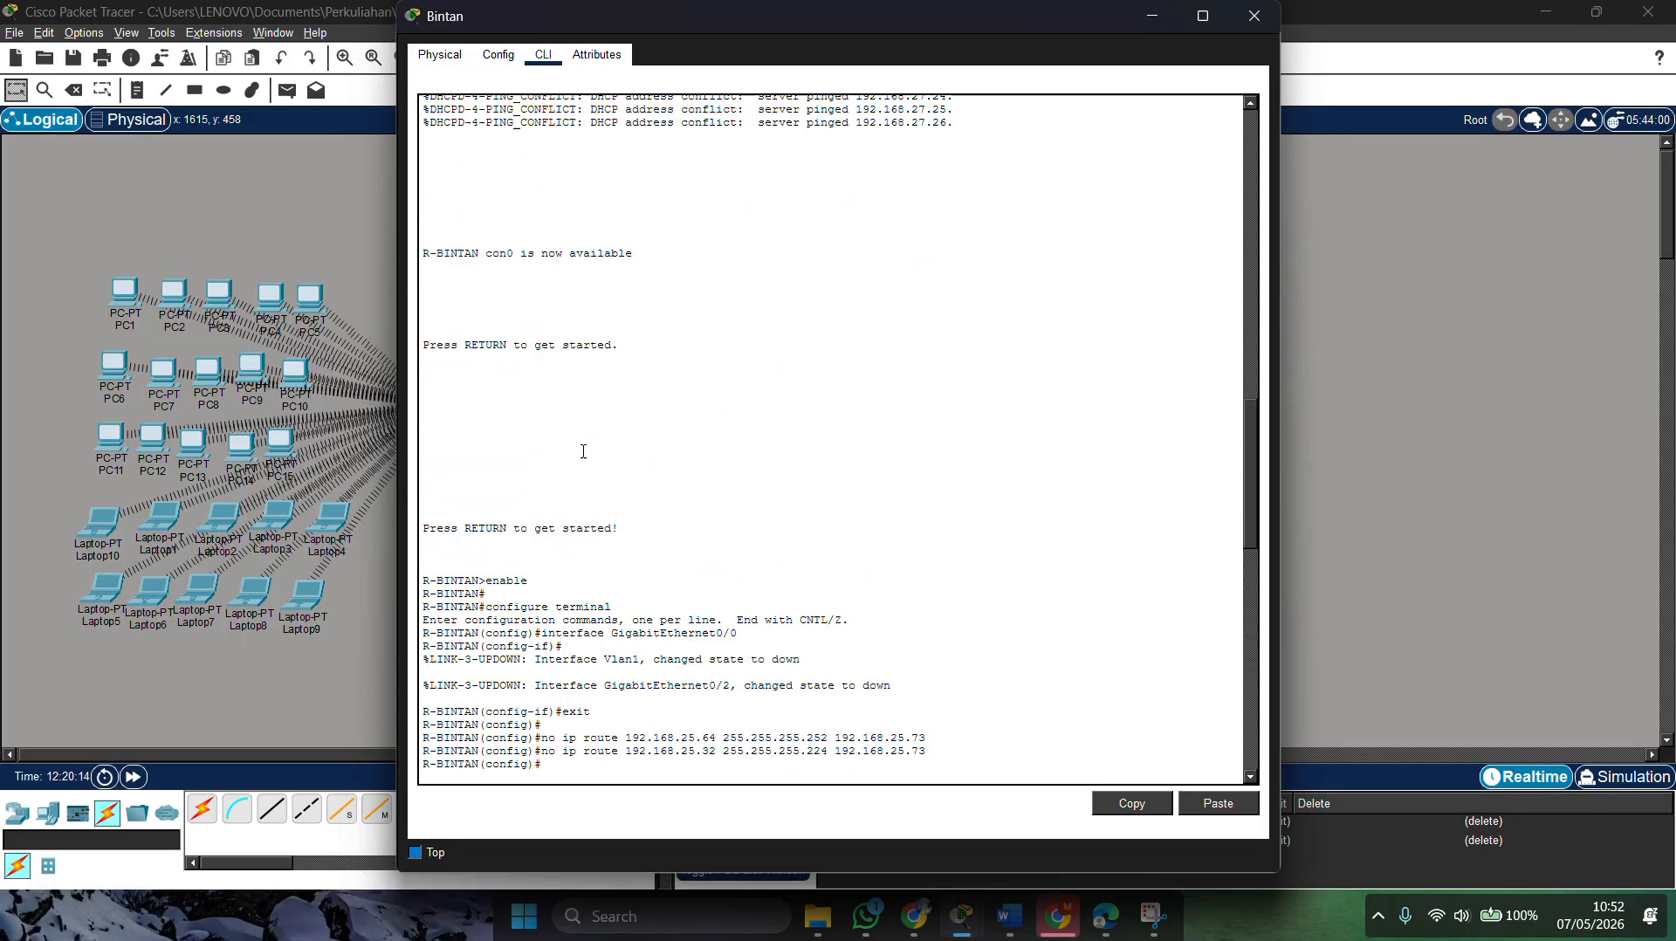
pyautogui.scroll(9, 583, 451)
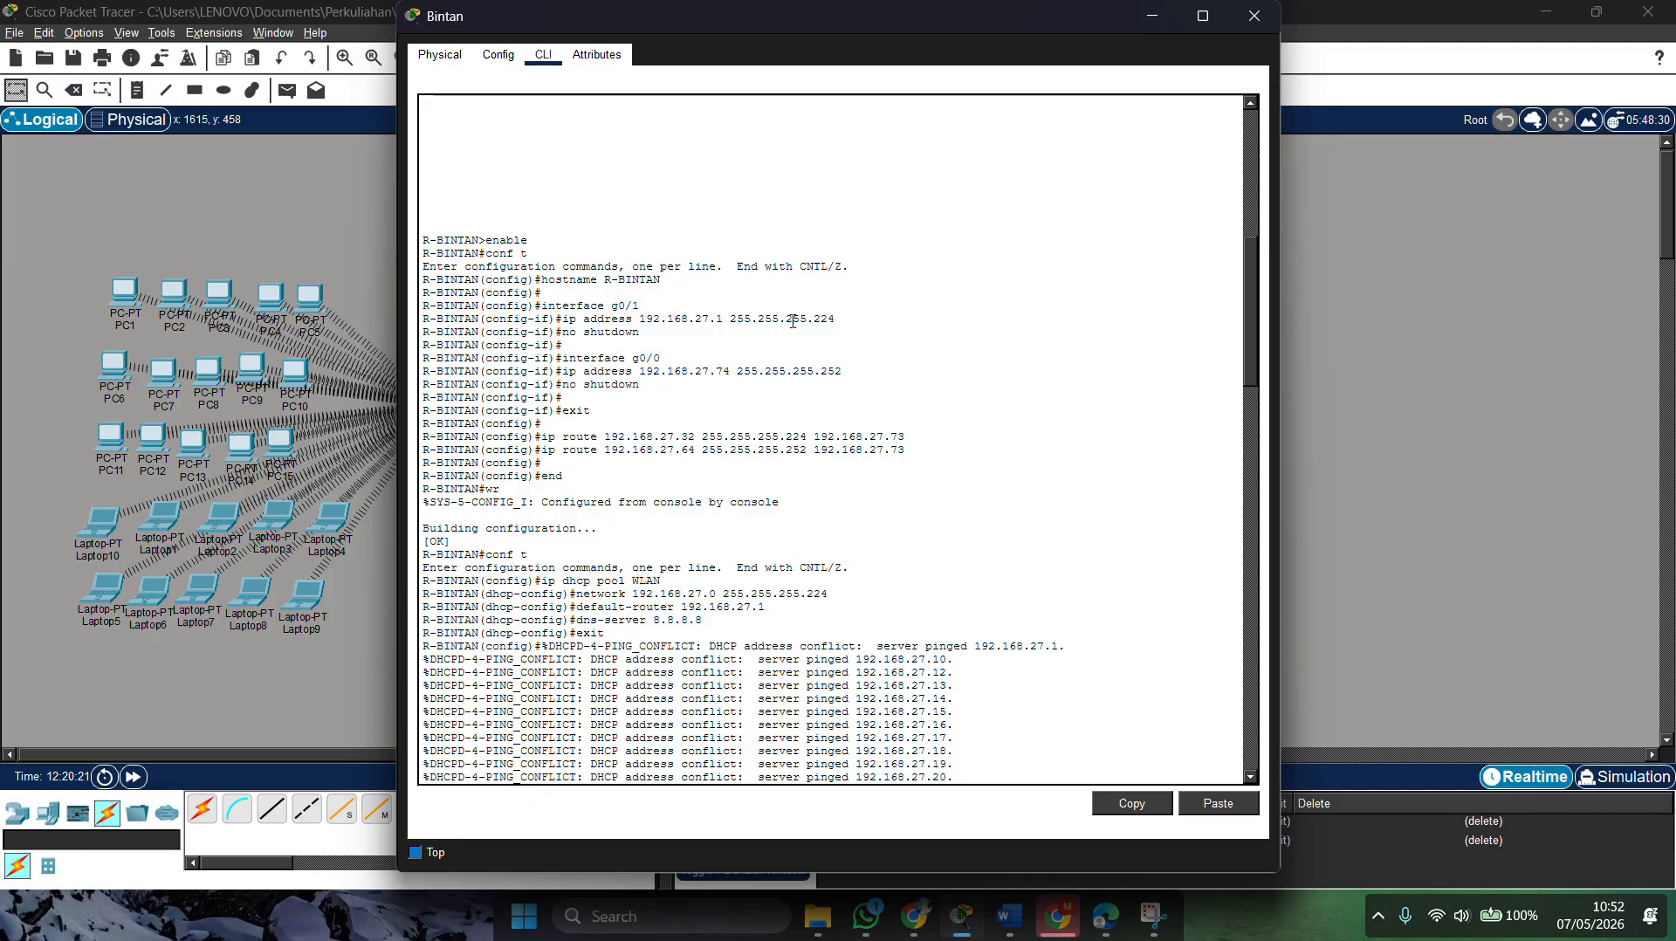
# Step: Examine the IP address commands for interfaces g0/1 and g0/0 and the static routes in the Bintan router's command history
pyautogui.moveTo(852, 318); pyautogui.dragTo(557, 323)
pyautogui.click(684, 319)
pyautogui.moveTo(841, 371); pyautogui.dragTo(521, 371)
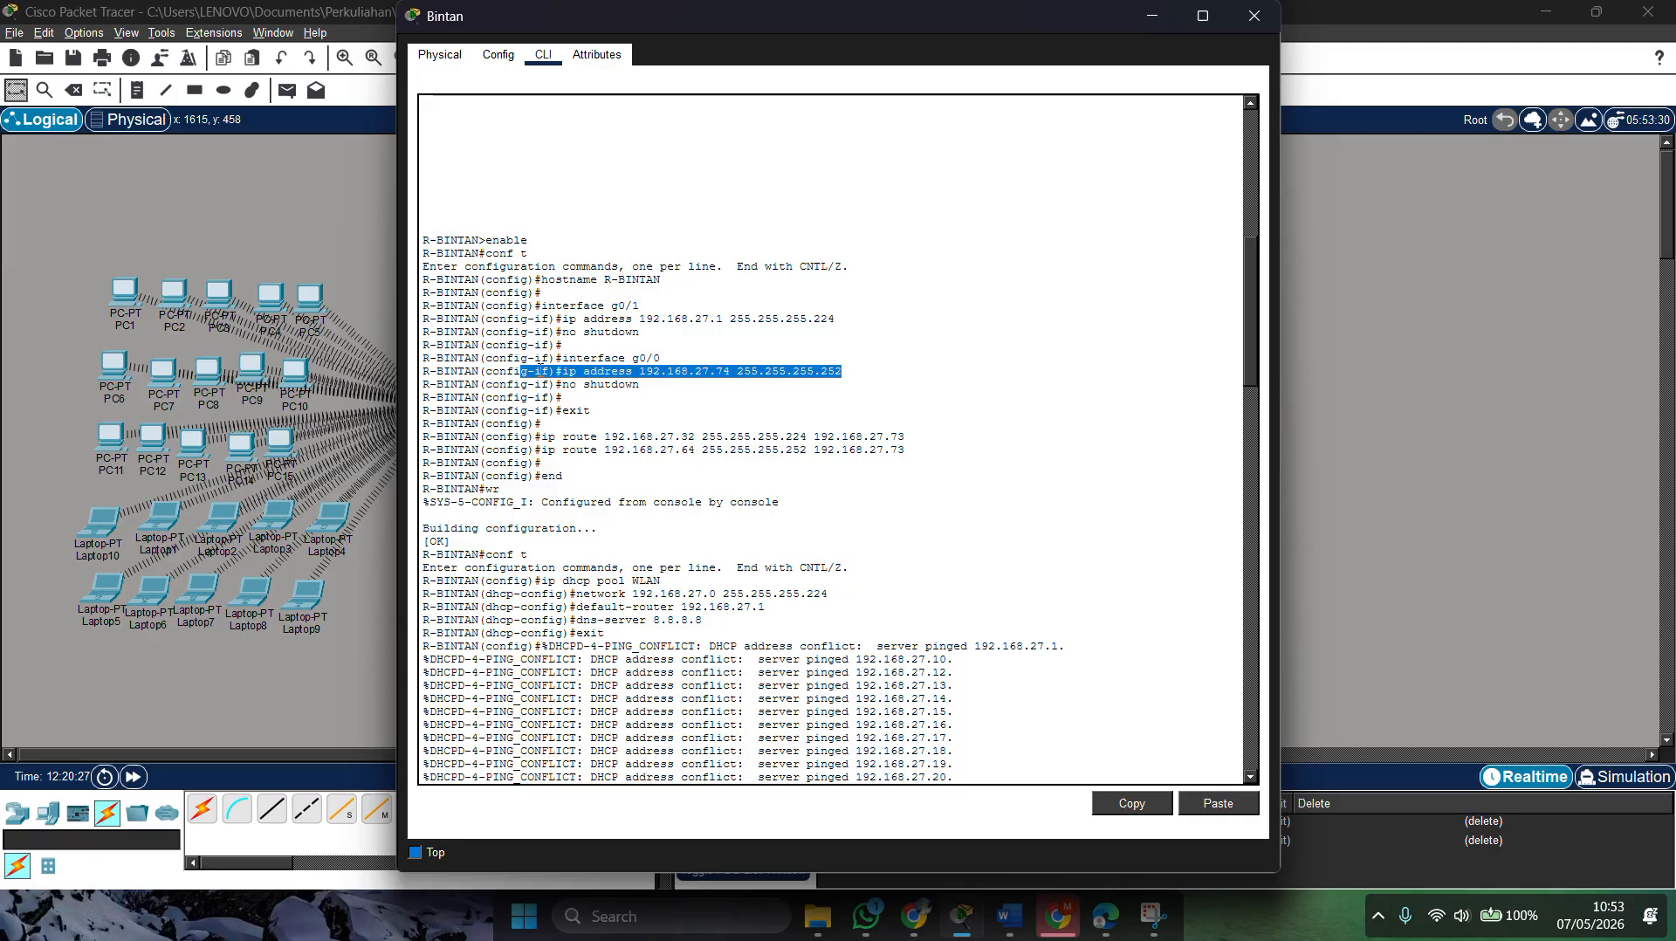
pyautogui.click(591, 377)
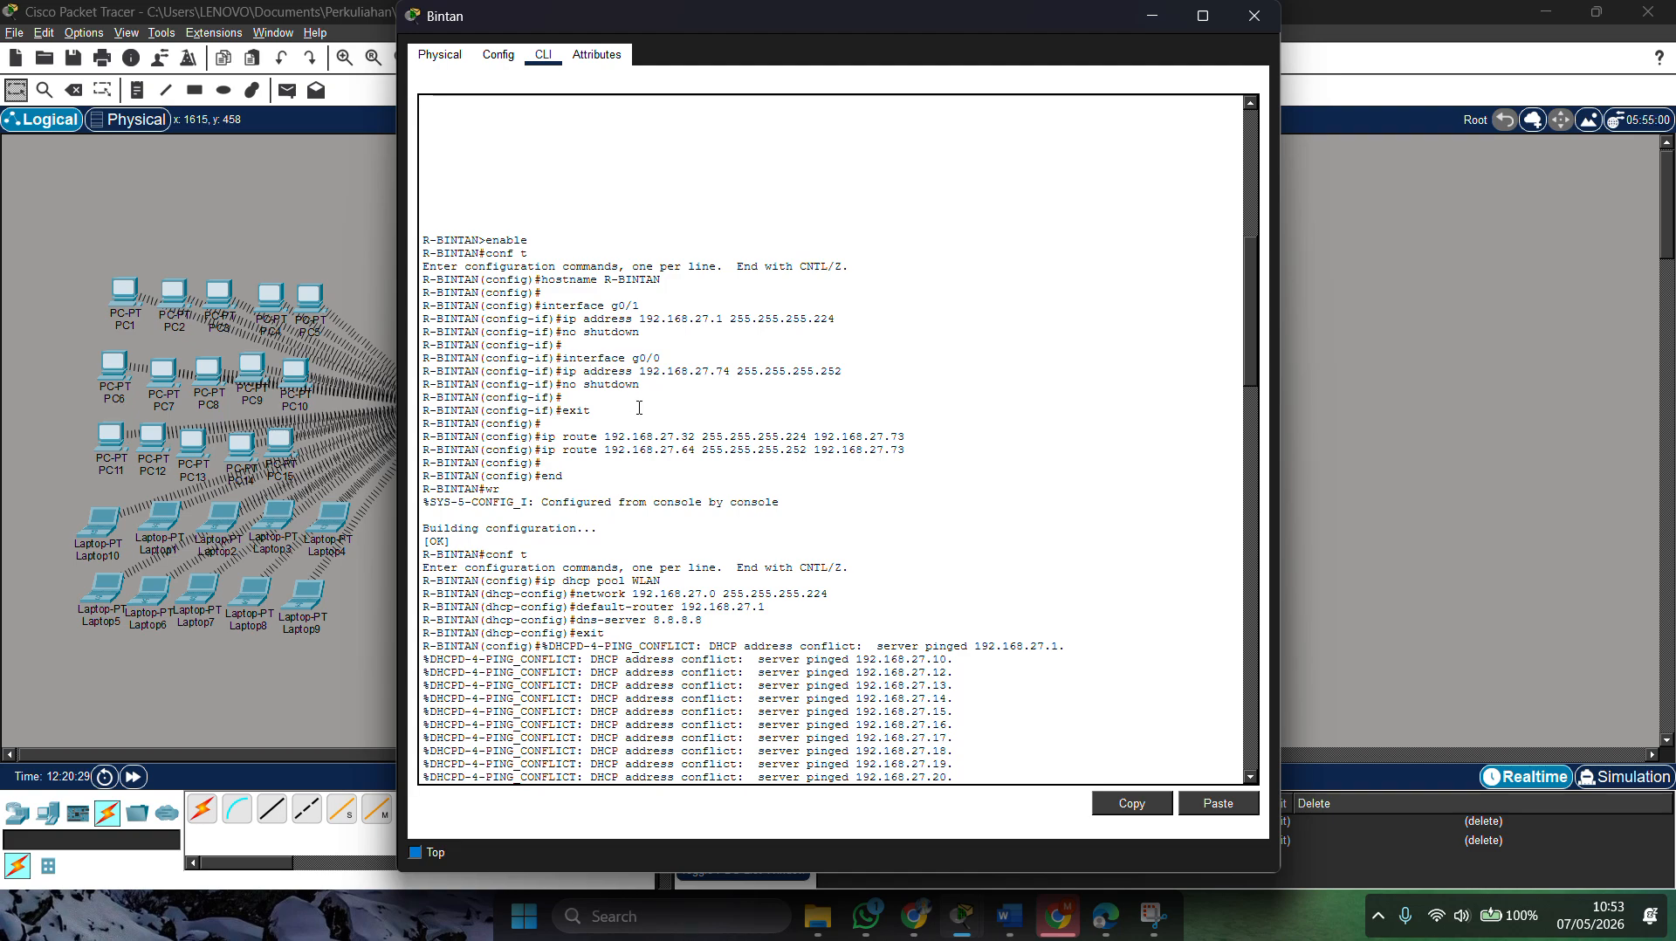
pyautogui.moveTo(925, 439); pyautogui.dragTo(467, 441)
pyautogui.click(622, 471)
pyautogui.tripleClick(639, 318)
pyautogui.click(651, 333)
# Step: Review the Bintan router's more recent command history, covering static route removal, the GigabitEthernet0/0 interface and RIP
pyautogui.scroll(-13, 653, 338)
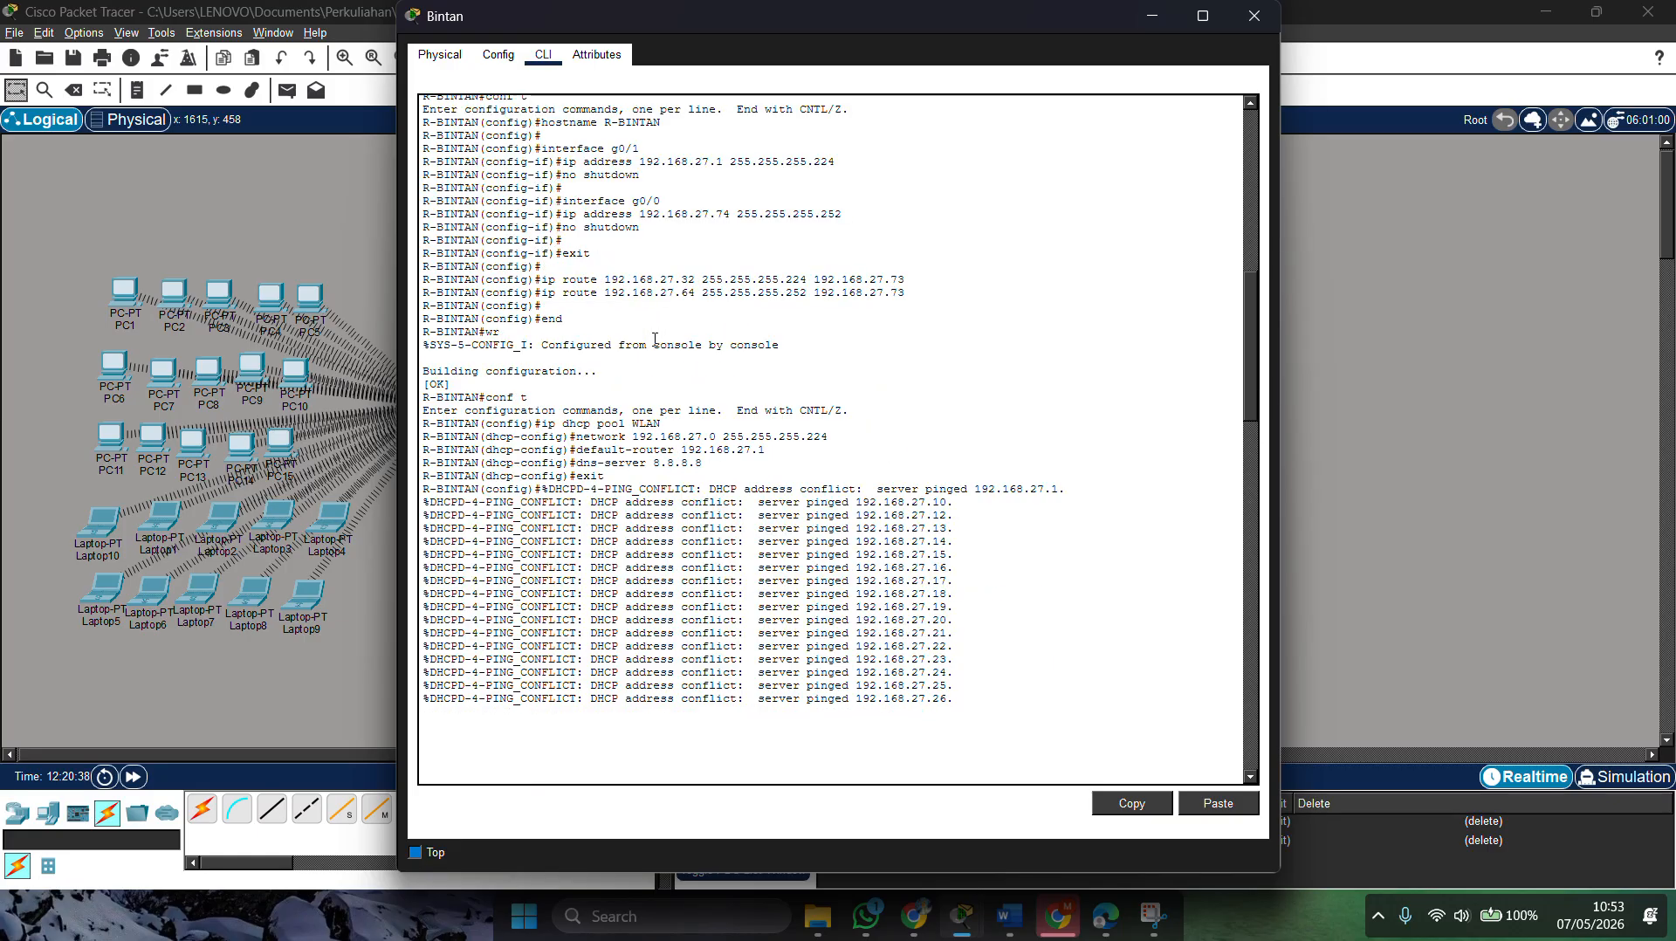
pyautogui.write('no ip route 192.168.25.64 255.255.255.252 192.168.25.73 no ip route 192.168.25.32 255.255.255.224 192.168.25.73')
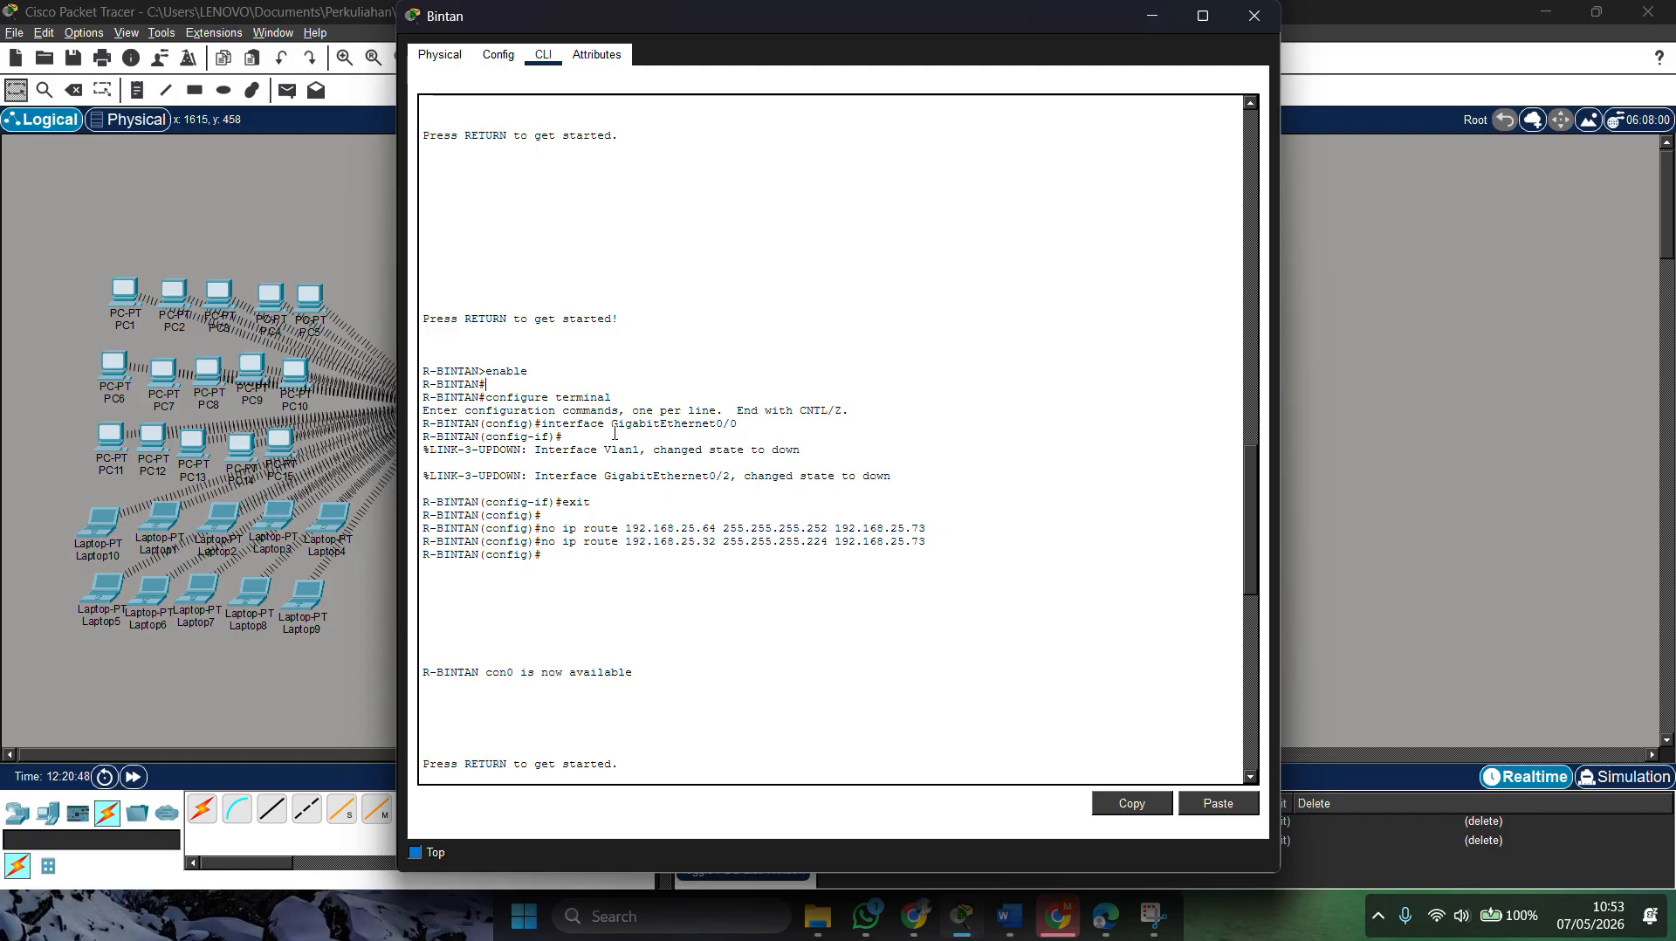
pyautogui.tripleClick(567, 423)
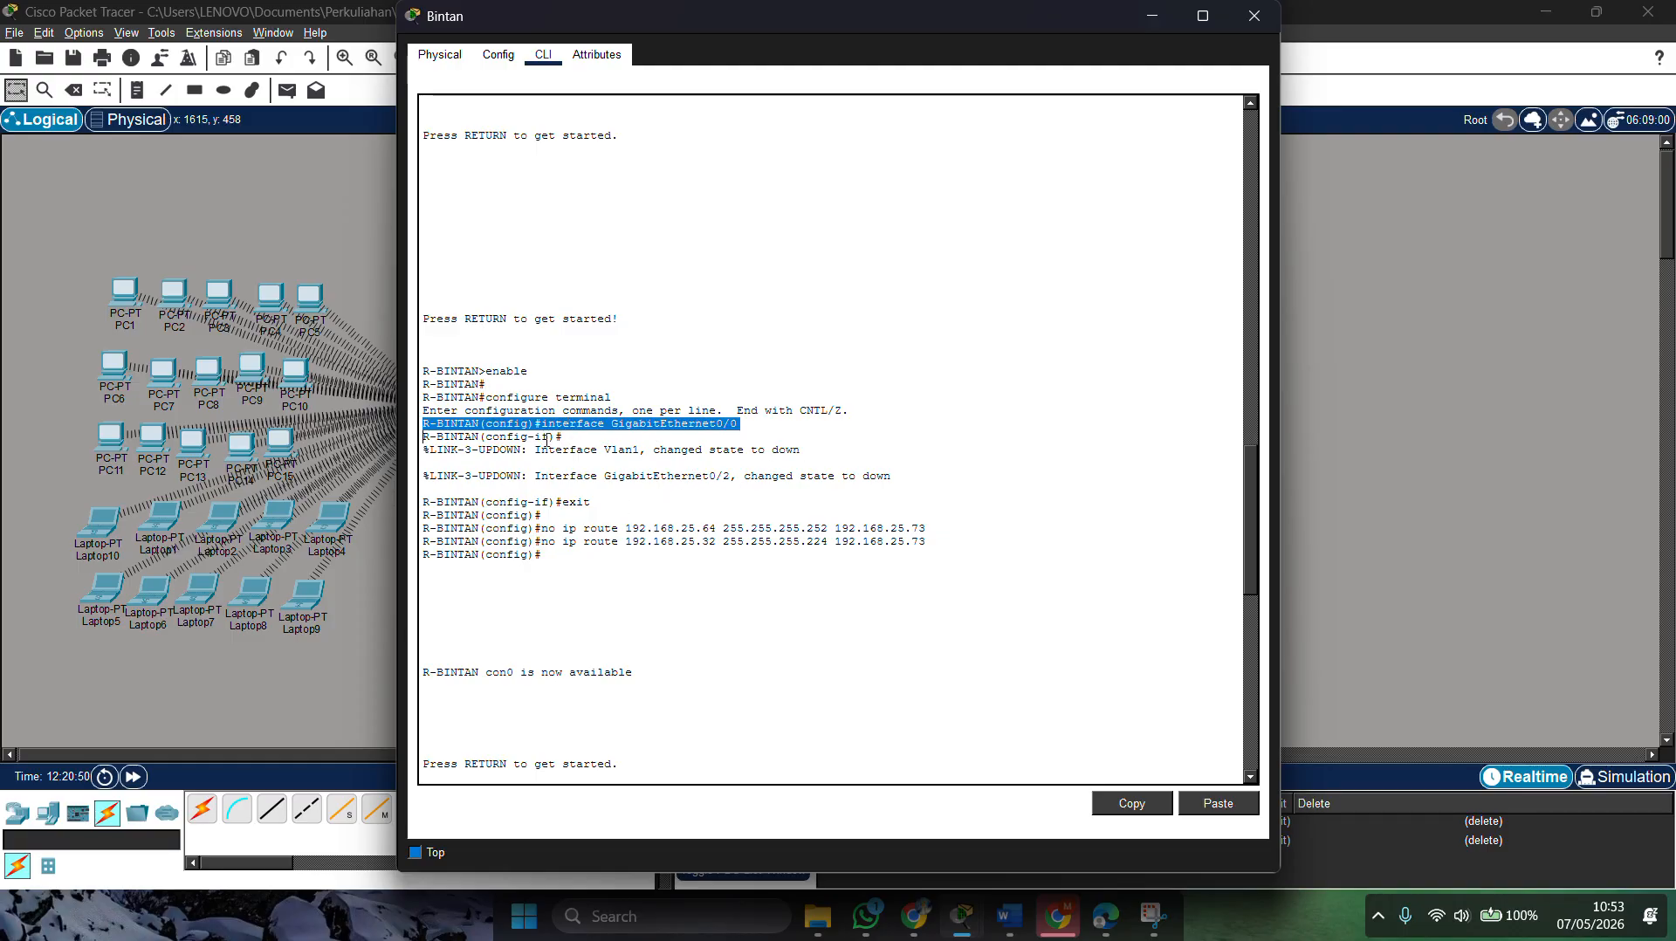
pyautogui.tripleClick(546, 436)
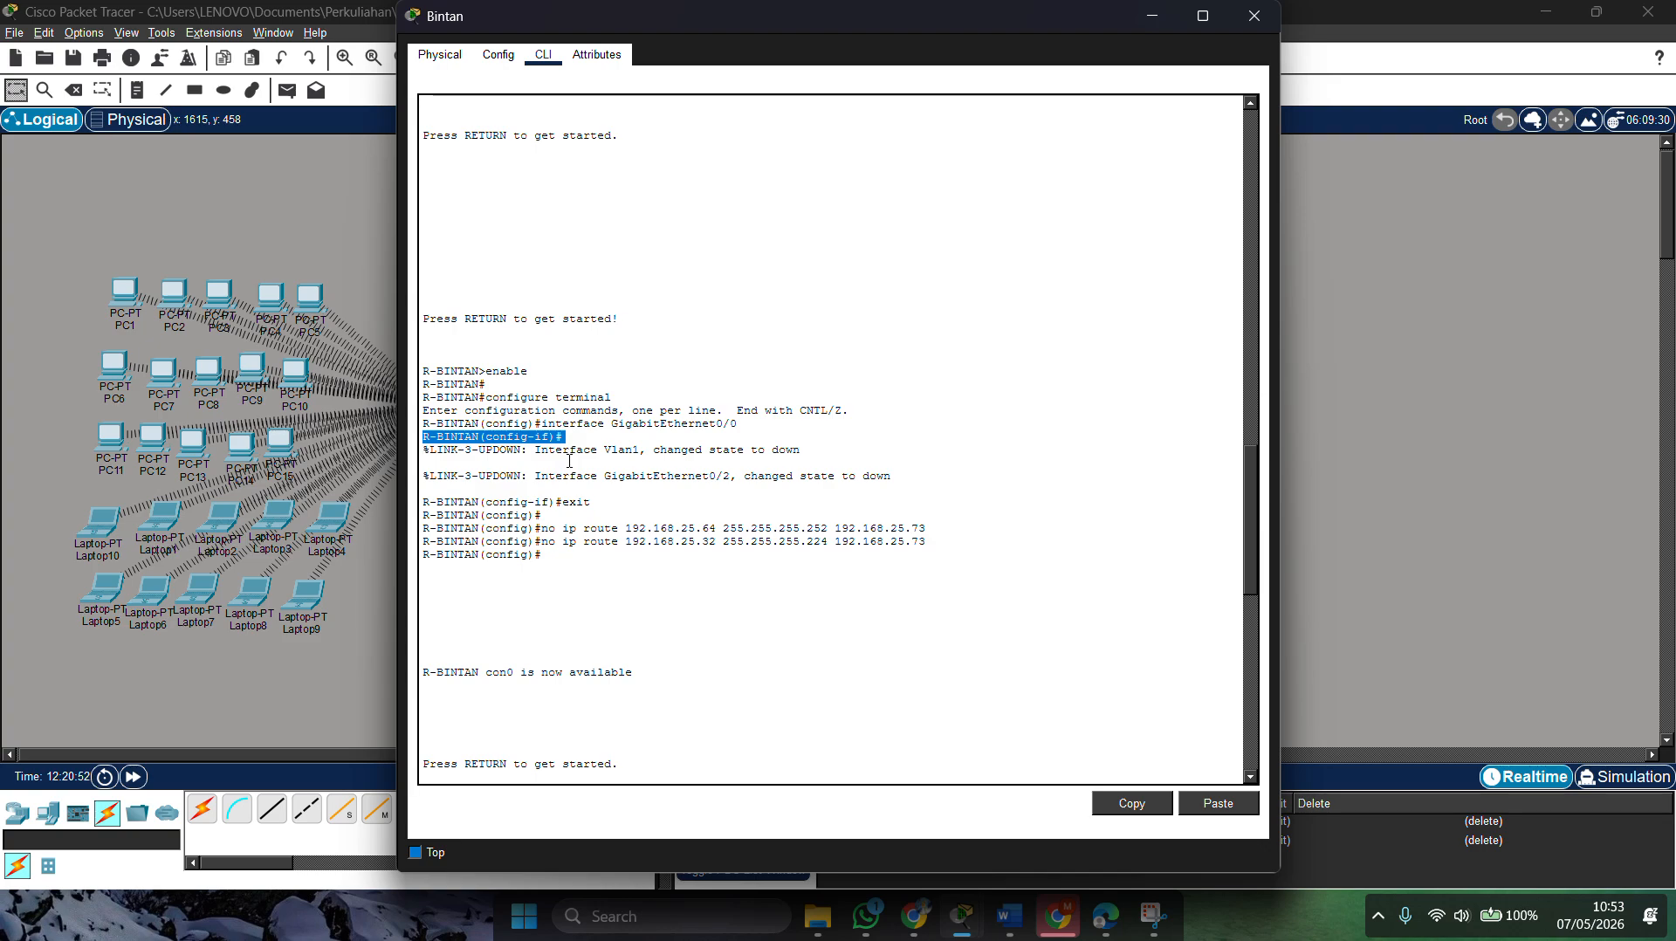
pyautogui.scroll(-1, 569, 461)
pyautogui.scroll(-7, 576, 461)
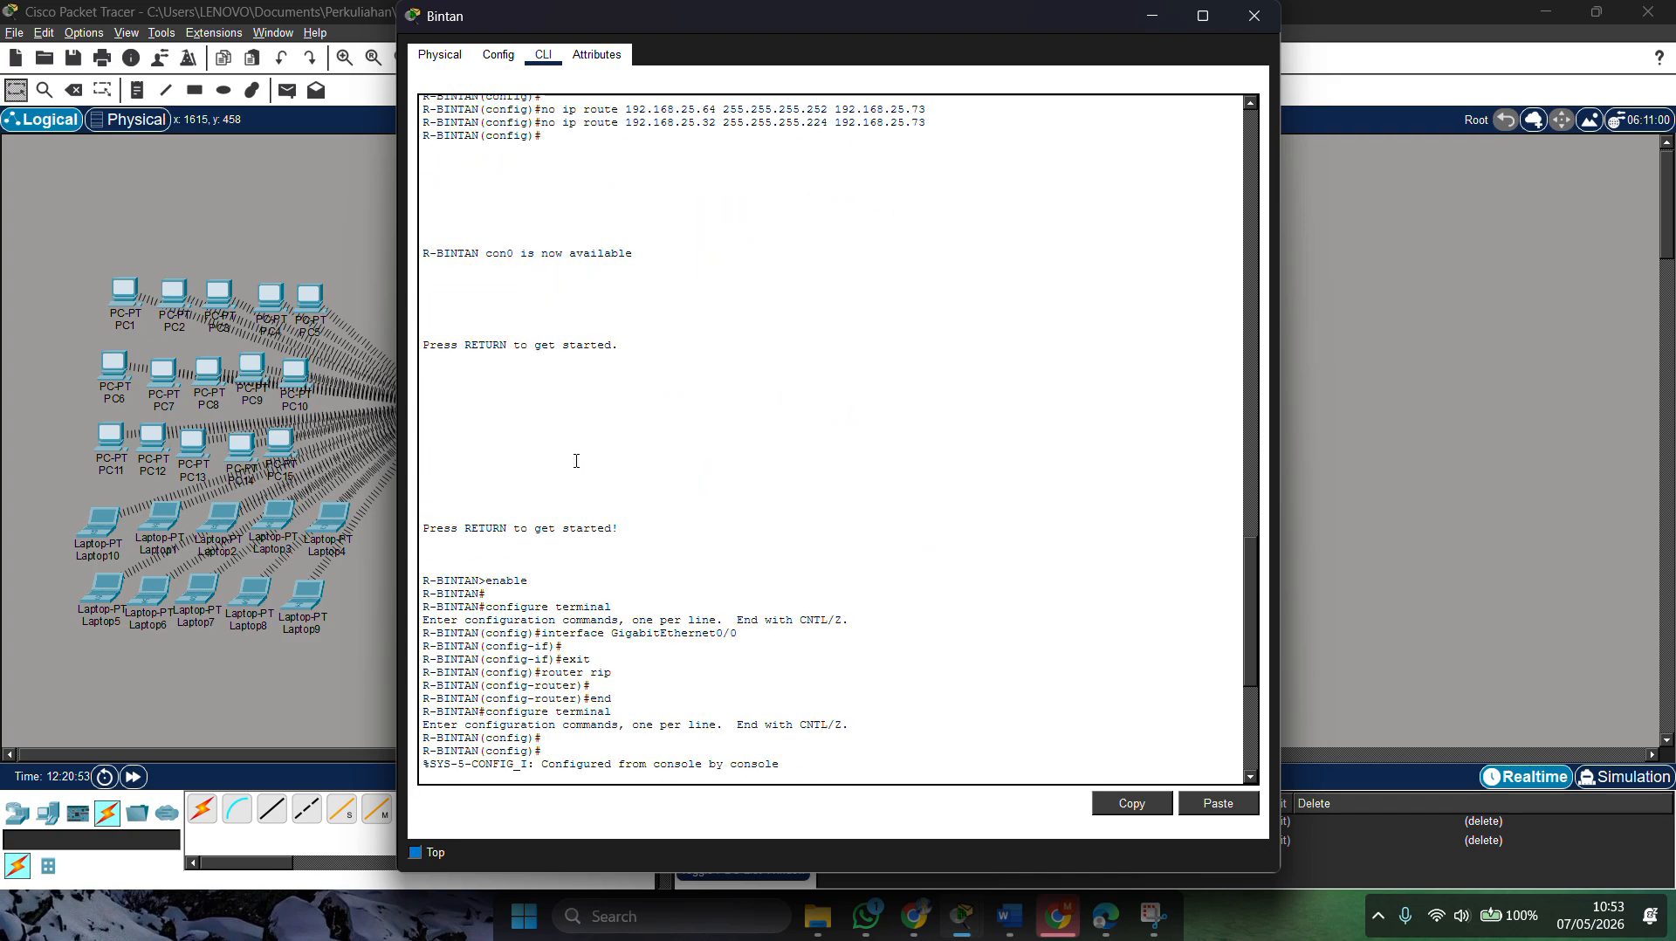
pyautogui.scroll(-2, 576, 461)
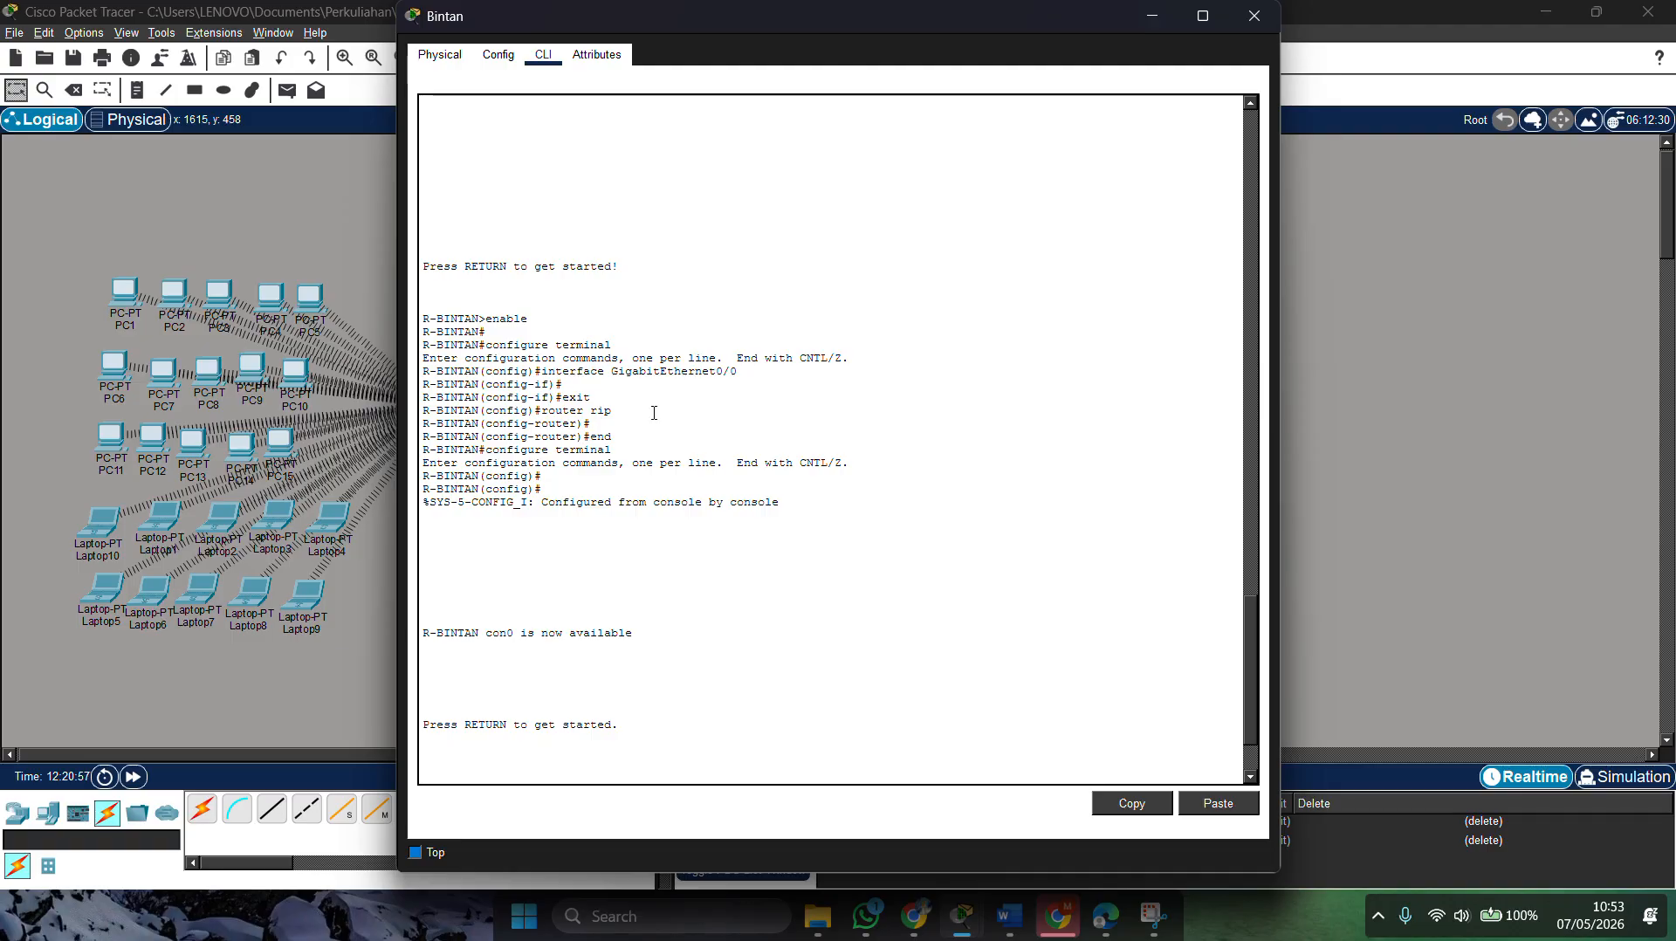
pyautogui.scroll(-2, 653, 413)
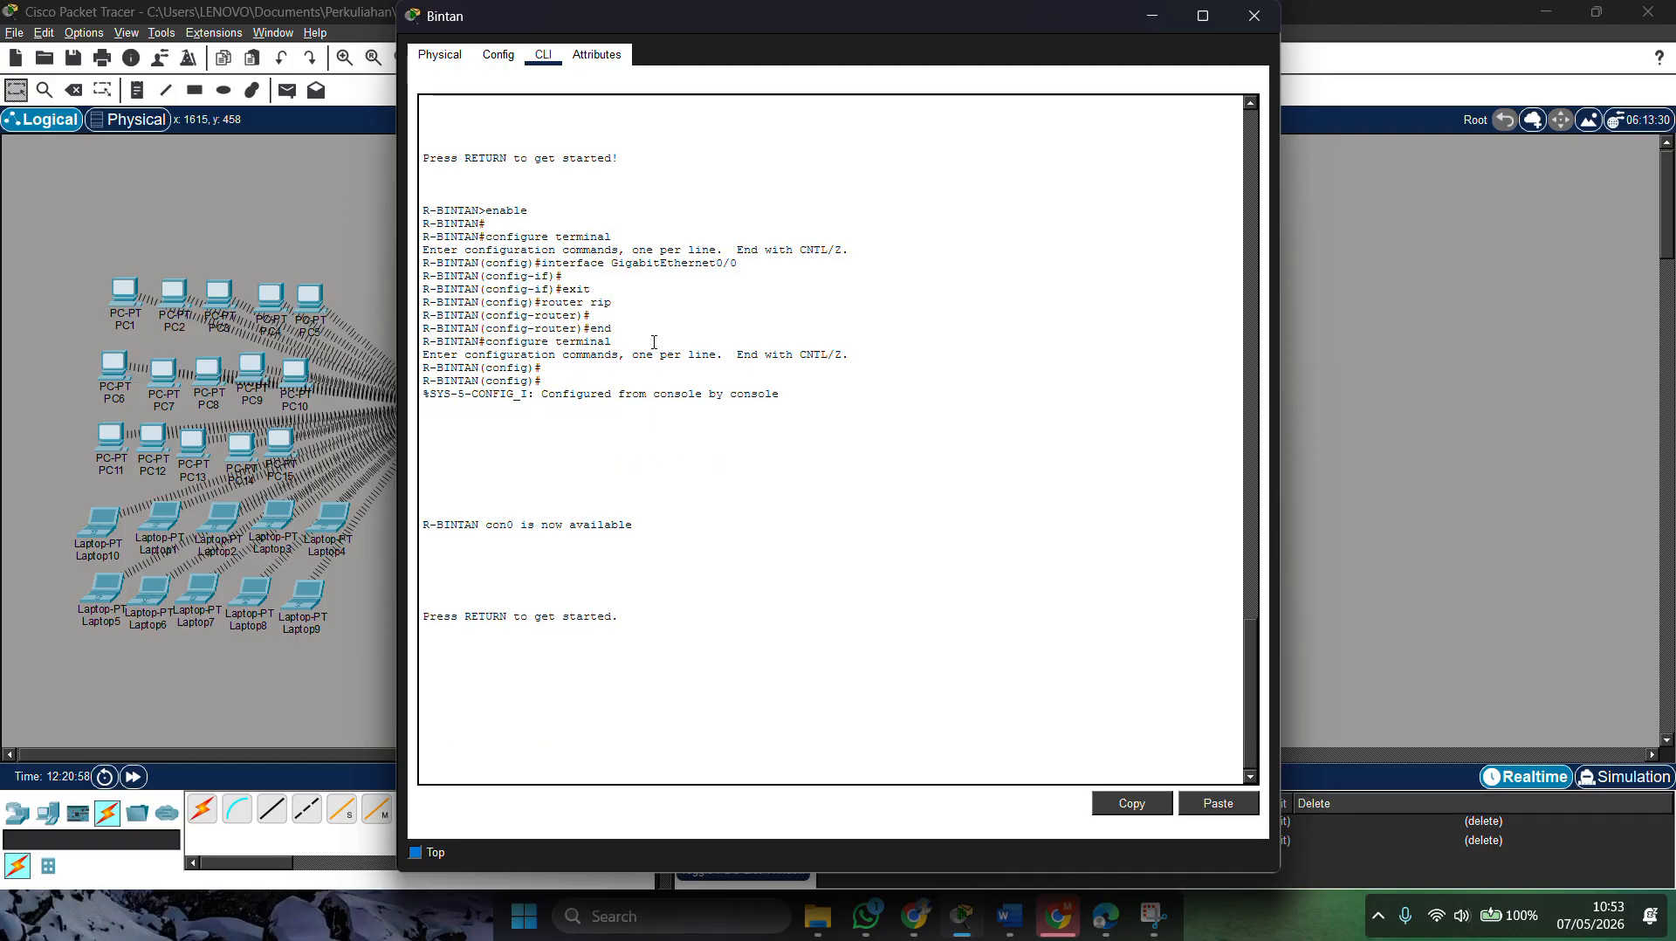
# Step: Go back to the WLAN DHCP pool in the Bintan router's history and examine its network and default-router commands
pyautogui.scroll(10, 630, 311)
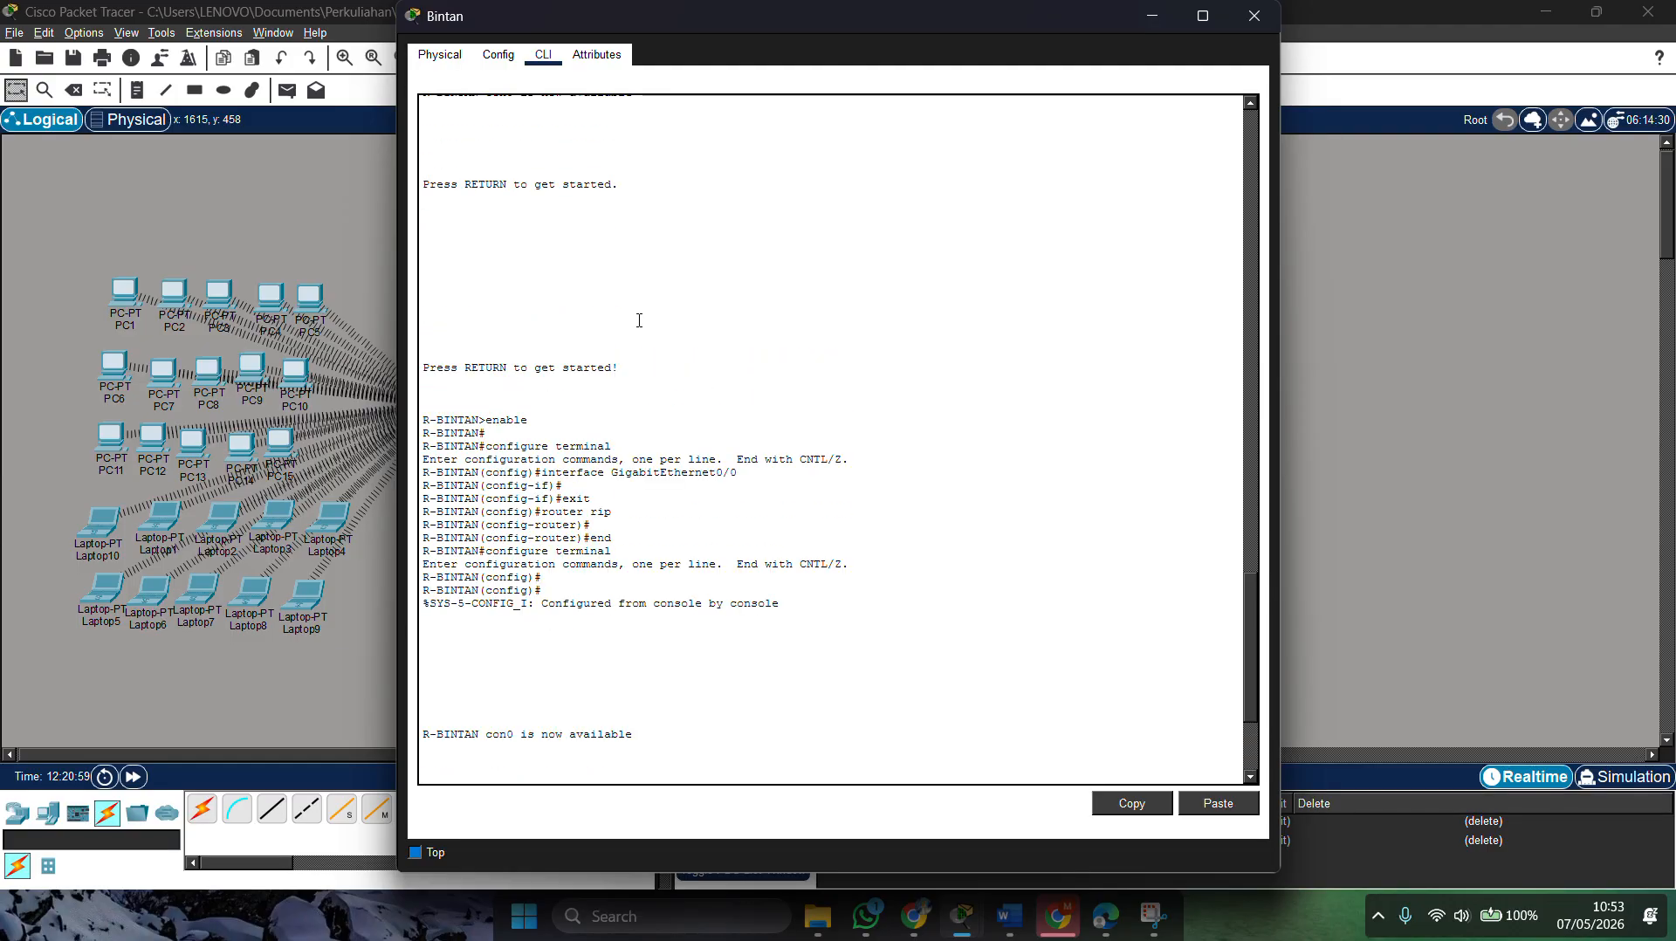
pyautogui.scroll(2, 638, 321)
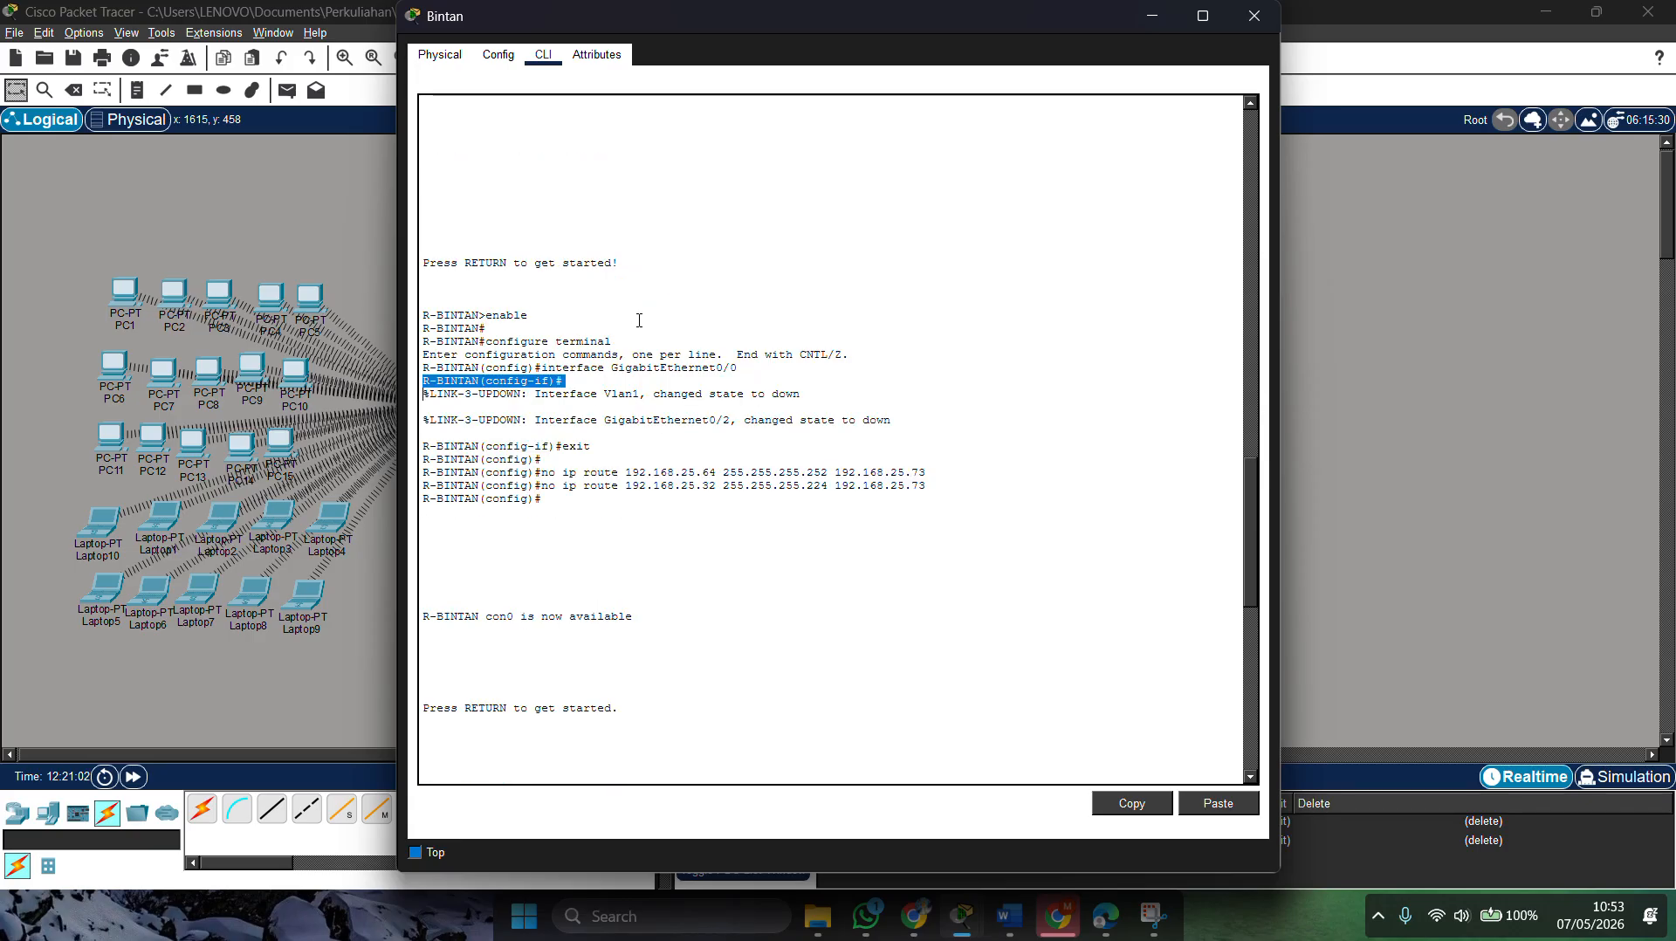
pyautogui.click(632, 396)
pyautogui.scroll(2, 632, 396)
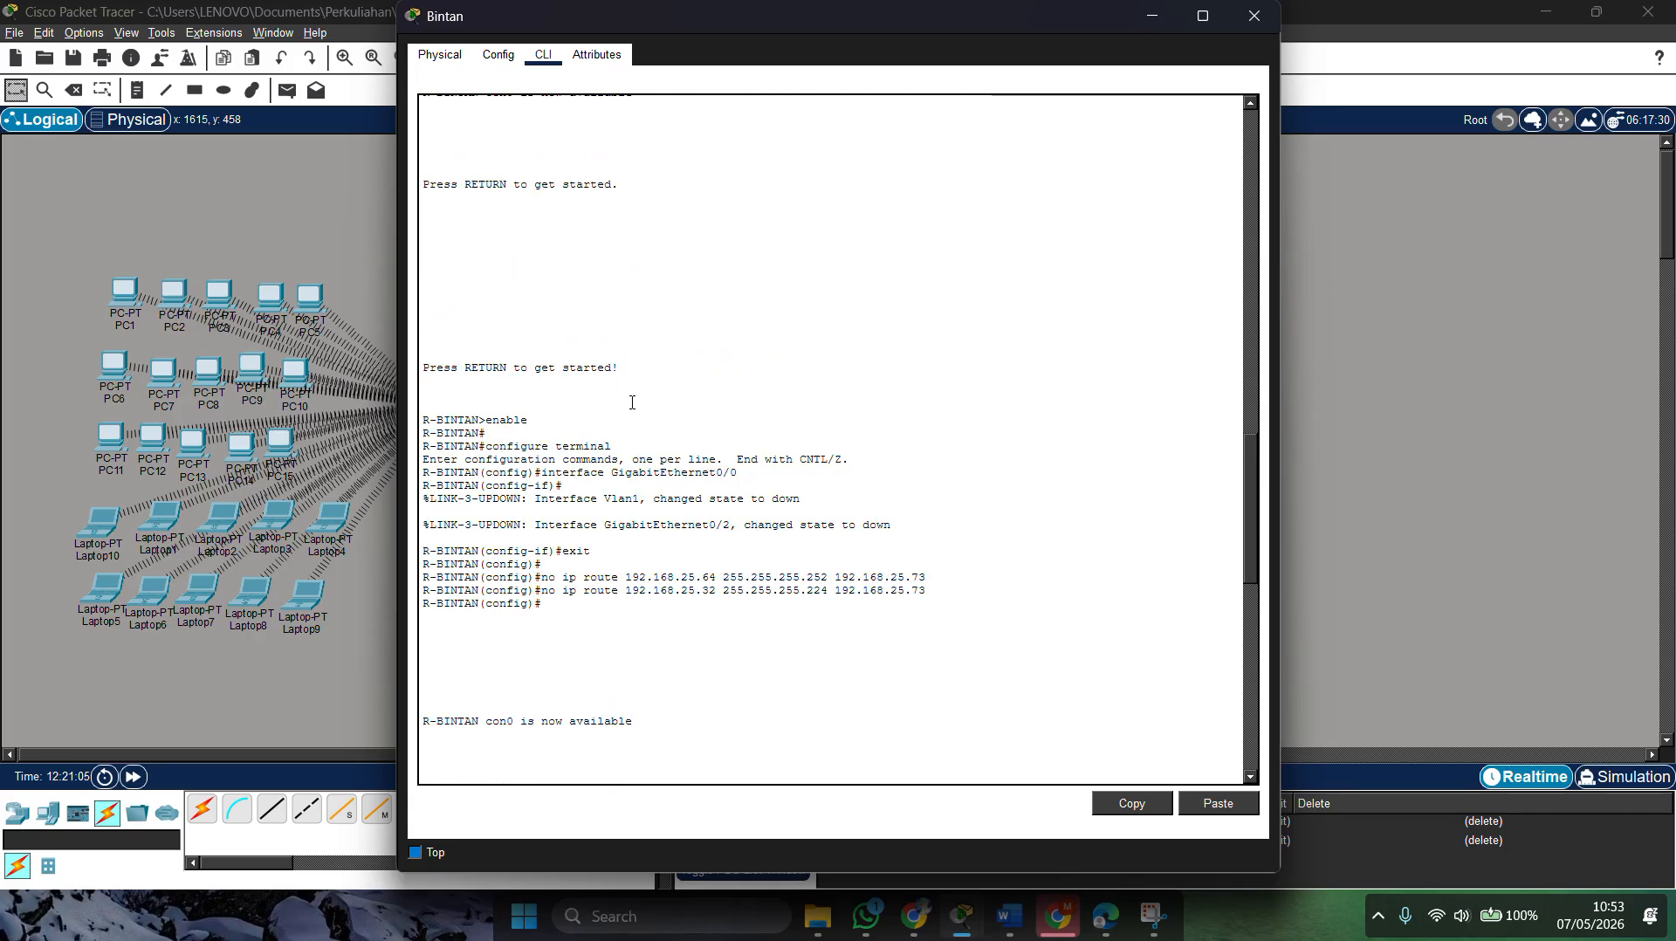
pyautogui.scroll(15, 581, 559)
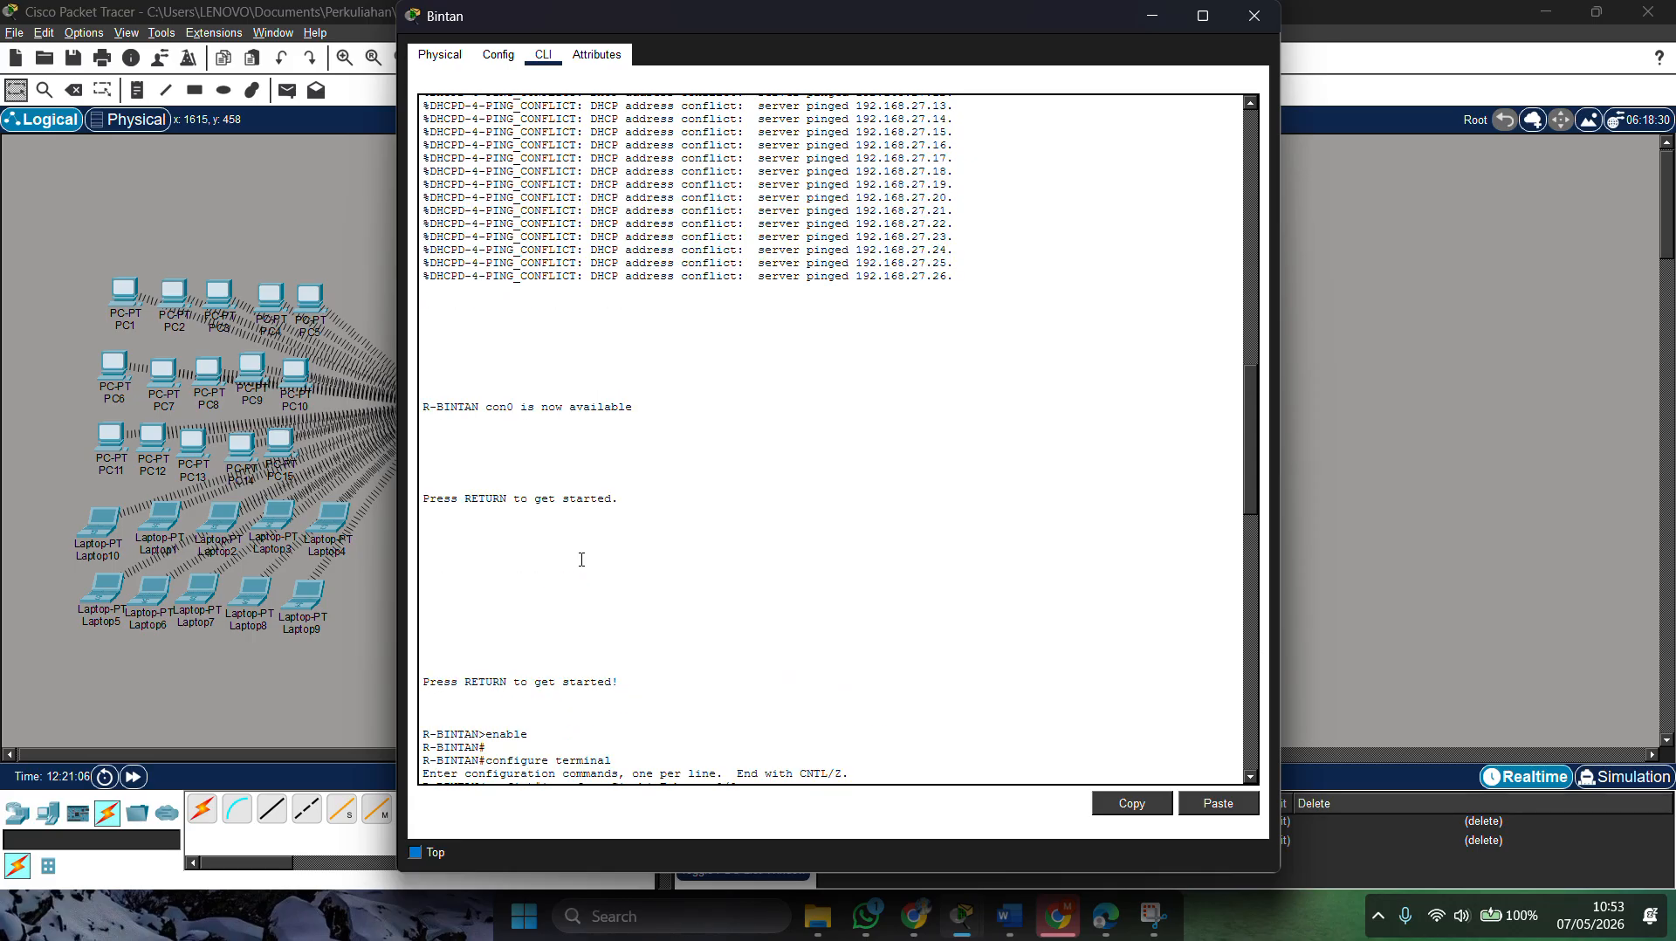
pyautogui.click(675, 367)
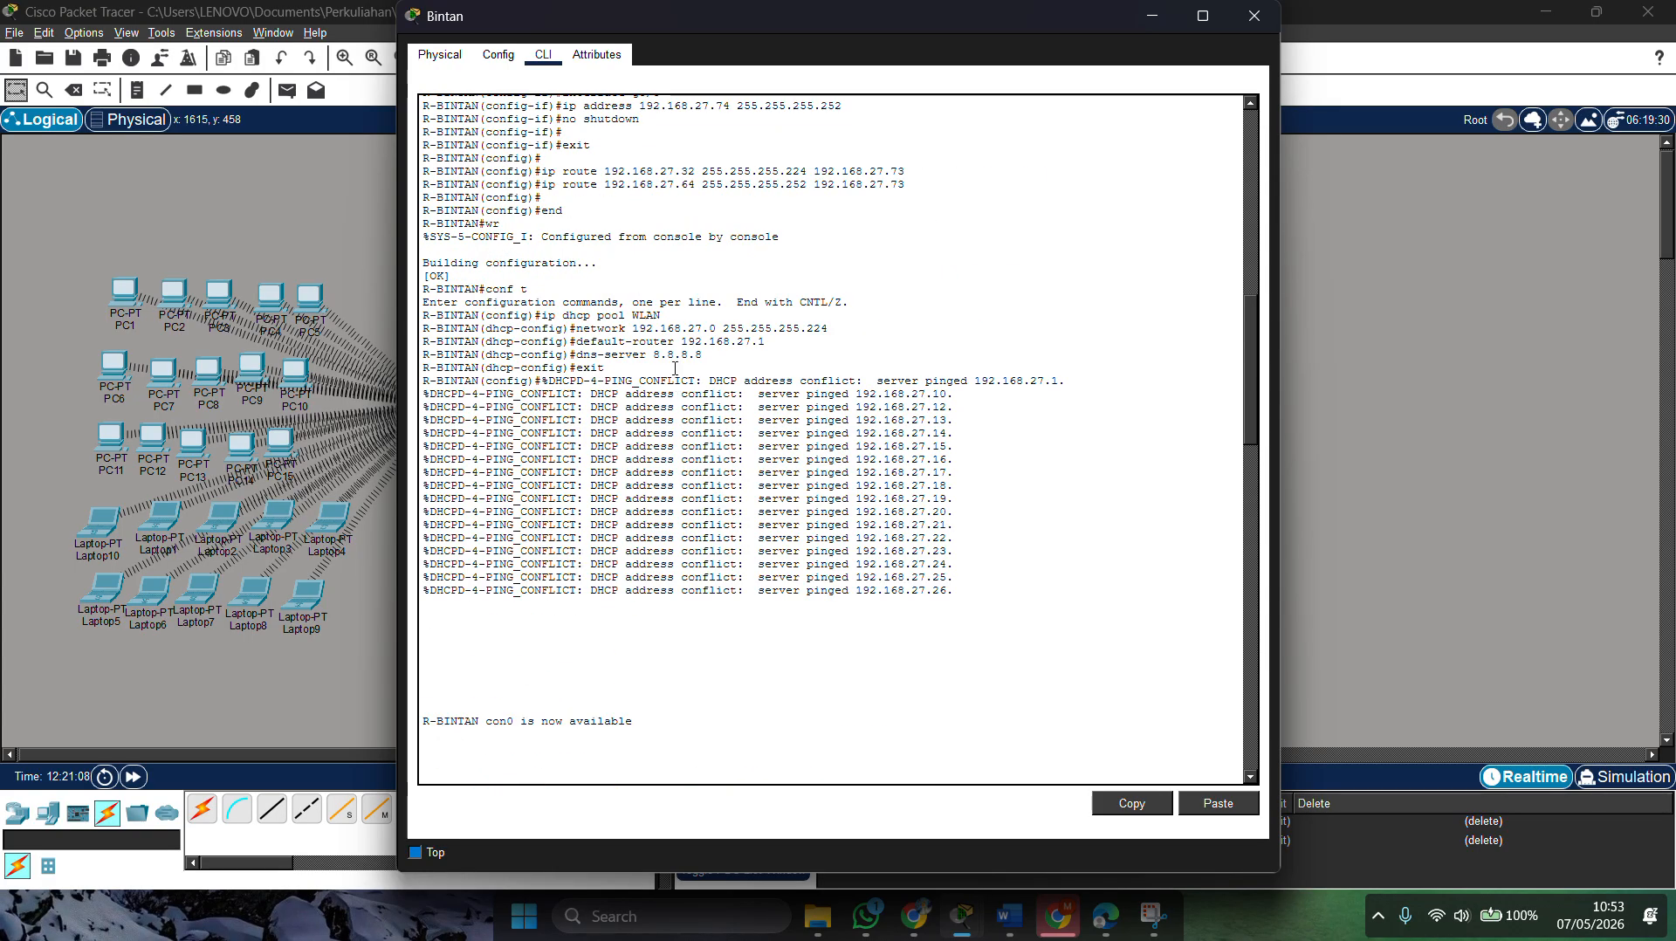
pyautogui.moveTo(564, 322); pyautogui.dragTo(472, 341)
pyautogui.click(528, 329)
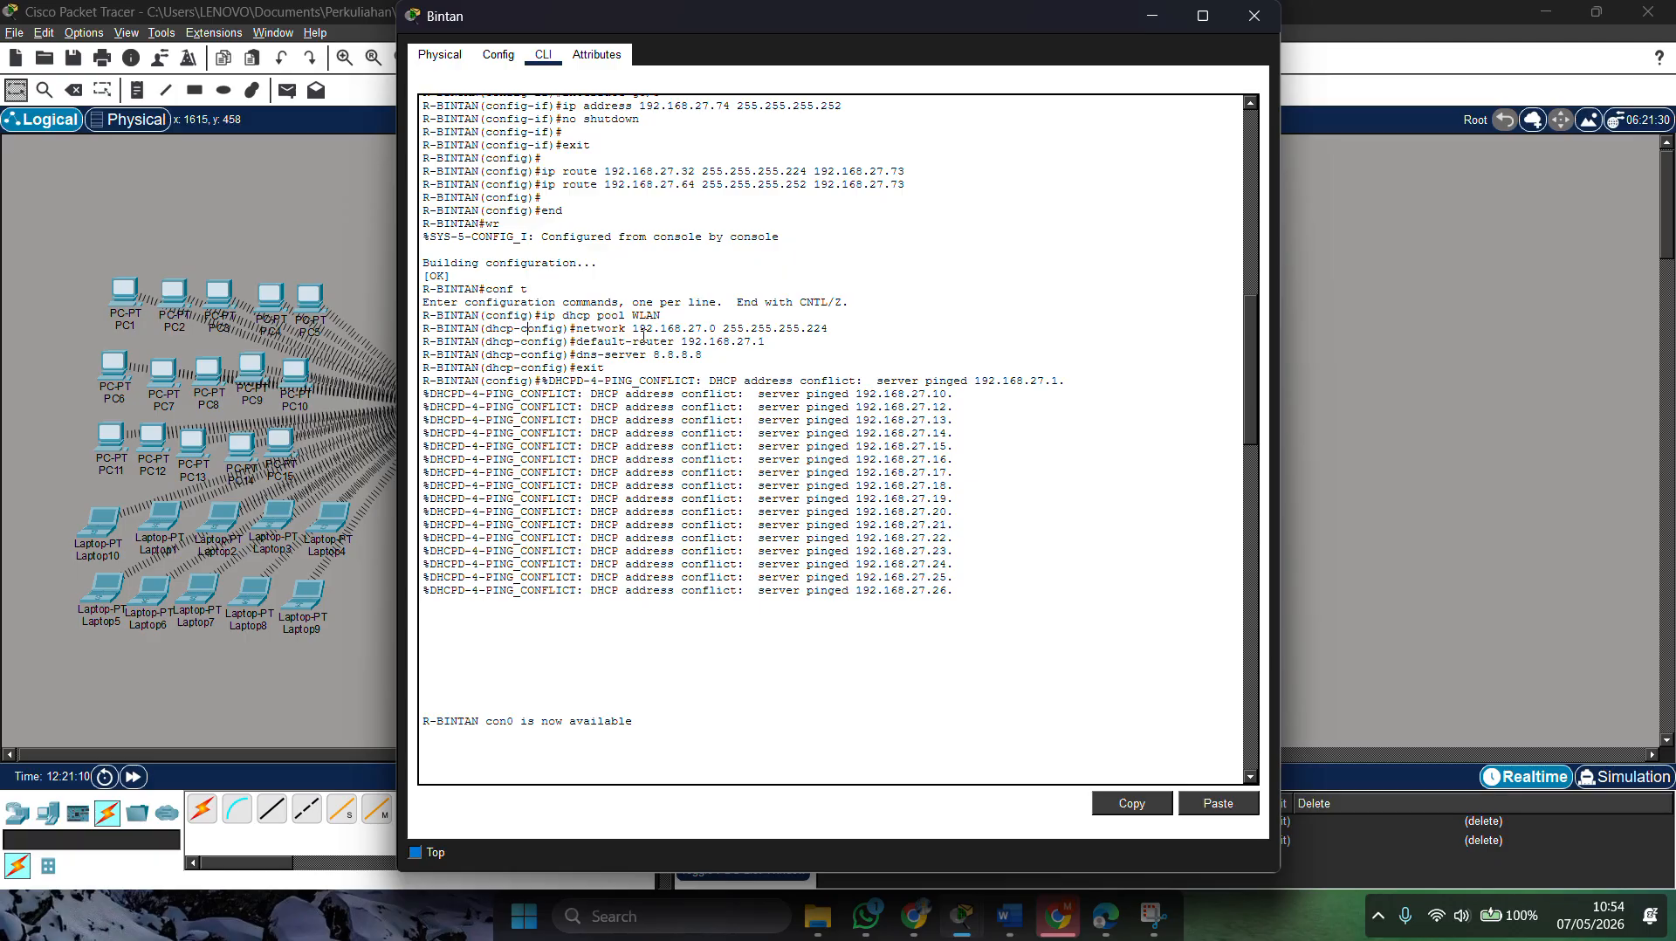
pyautogui.doubleClick(694, 328)
pyautogui.tripleClick(738, 342)
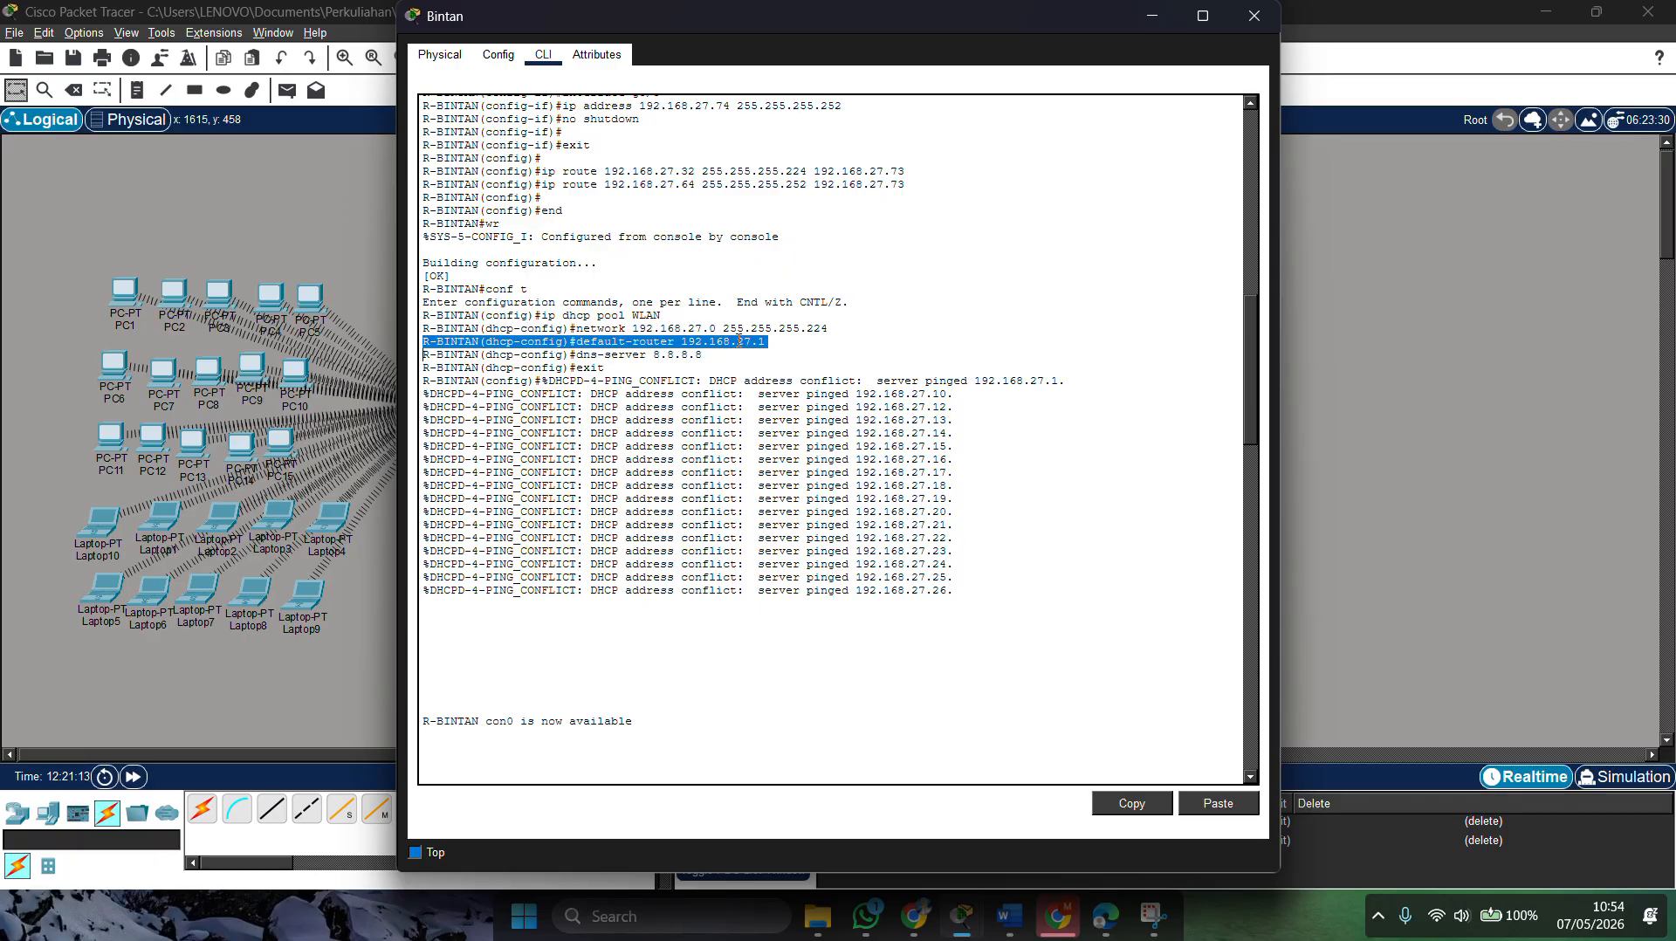
pyautogui.click(756, 349)
# Step: Check the DHCP address conflict lines in the Bintan router's history and return to the topology
pyautogui.scroll(1, 838, 436)
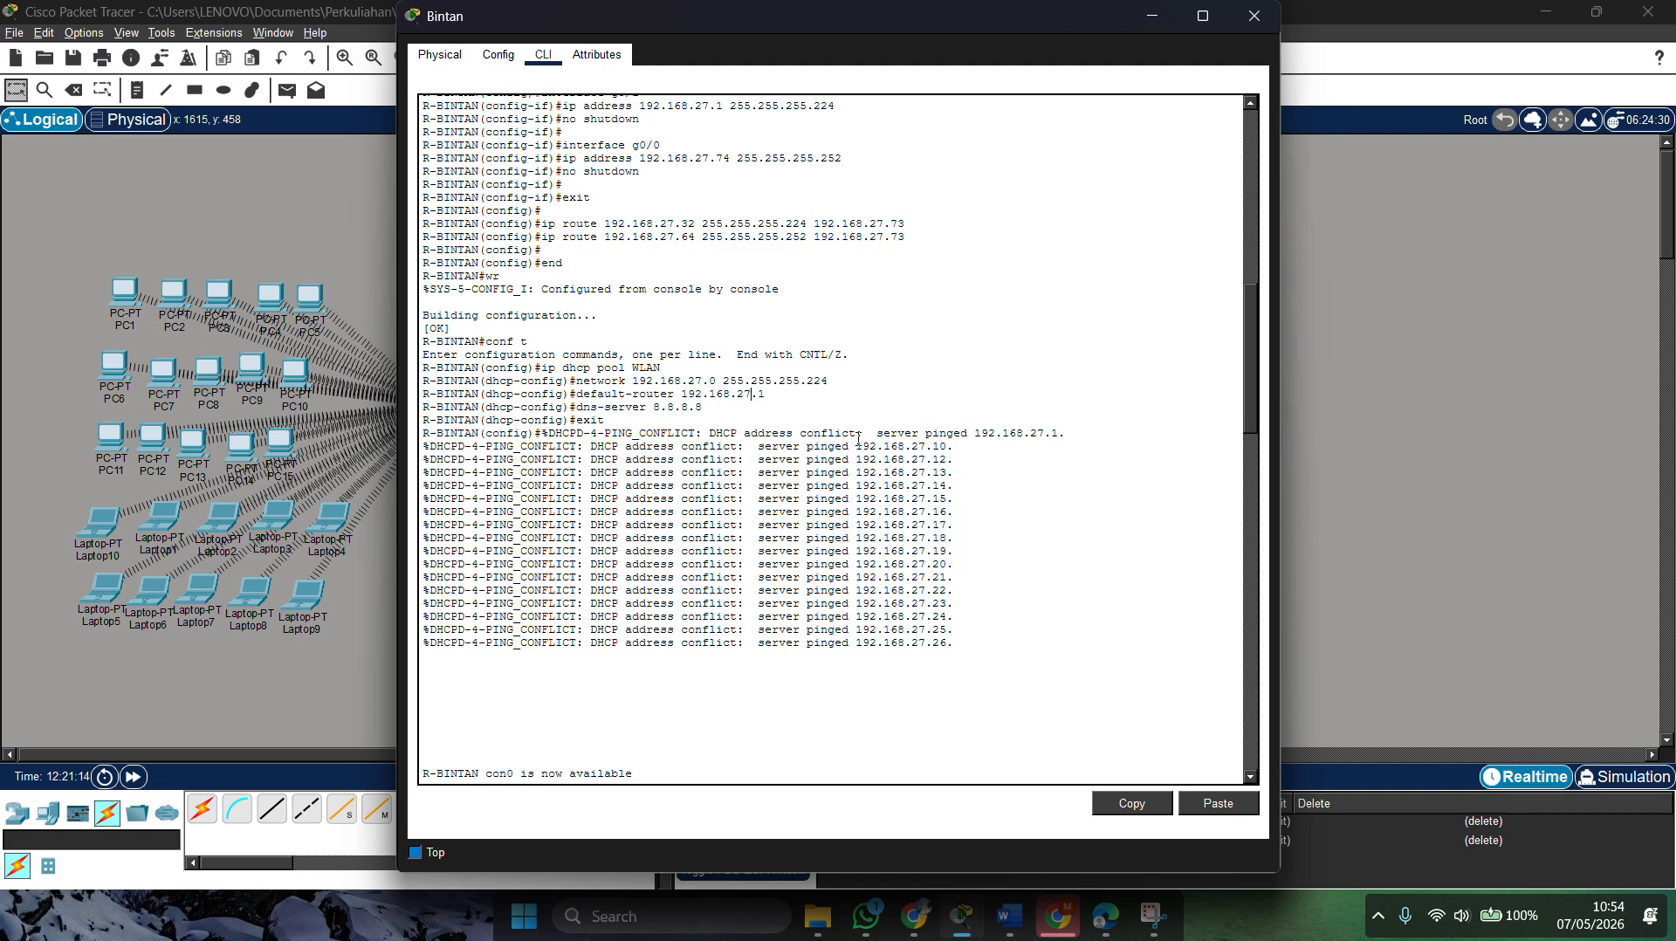
pyautogui.moveTo(813, 432); pyautogui.dragTo(808, 432)
pyautogui.click(725, 420)
pyautogui.click(1363, 419)
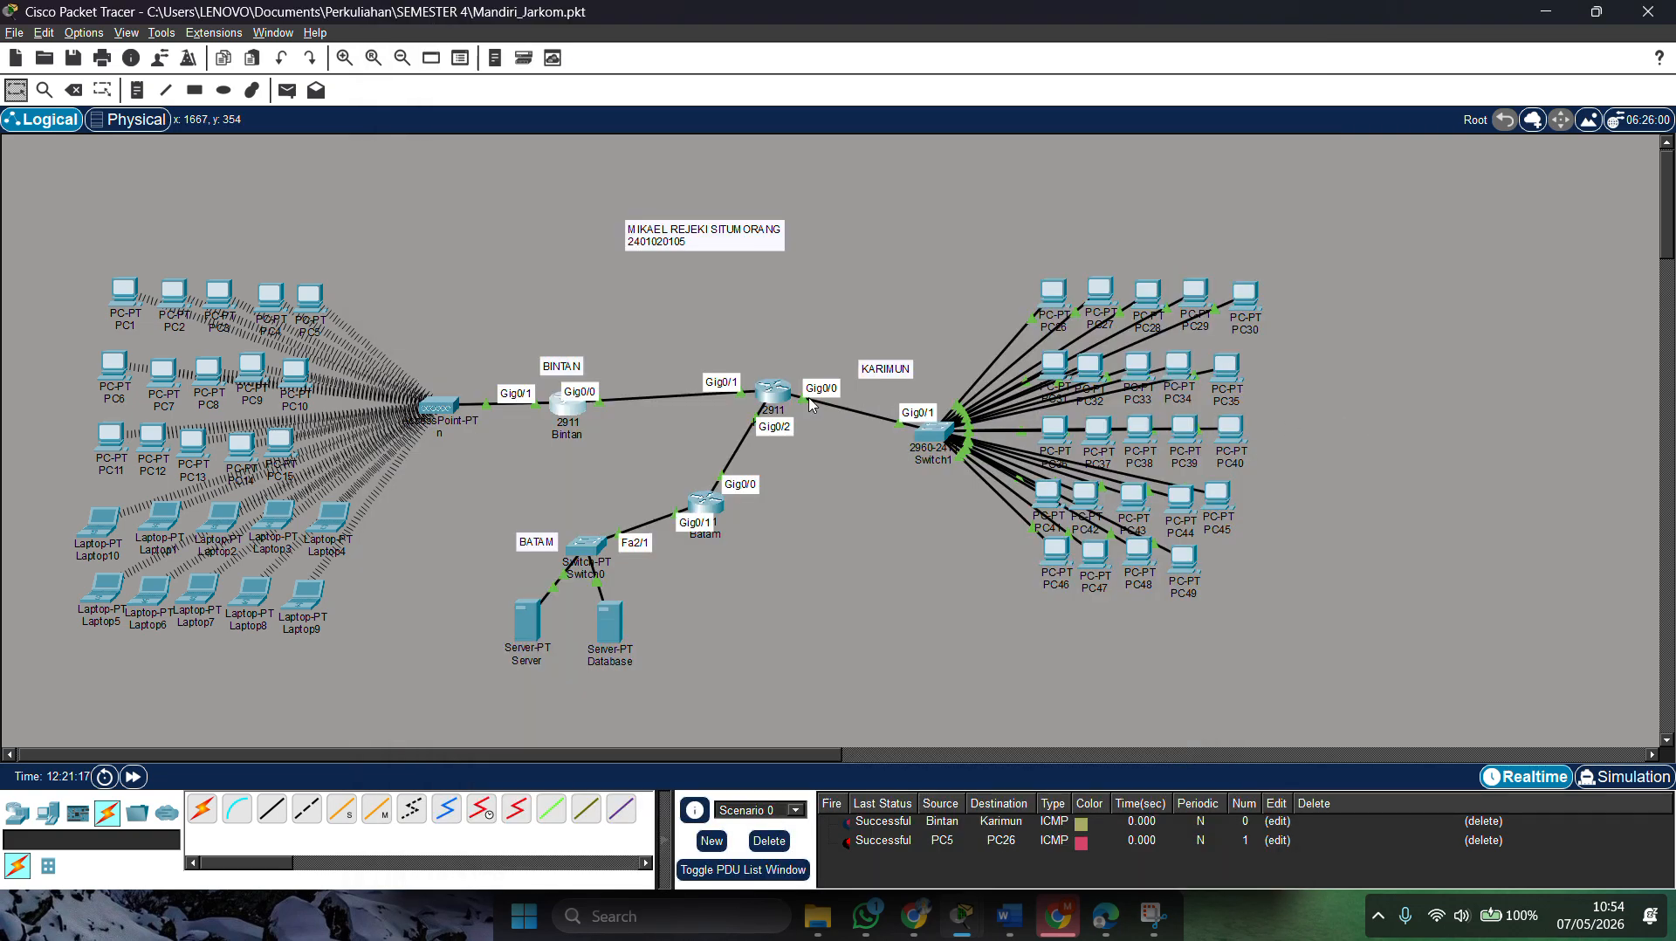
# Step: Open the Karimun router's command line and examine the IP address commands for interfaces g0/0, g0/1 and g0/2
pyautogui.click(788, 403)
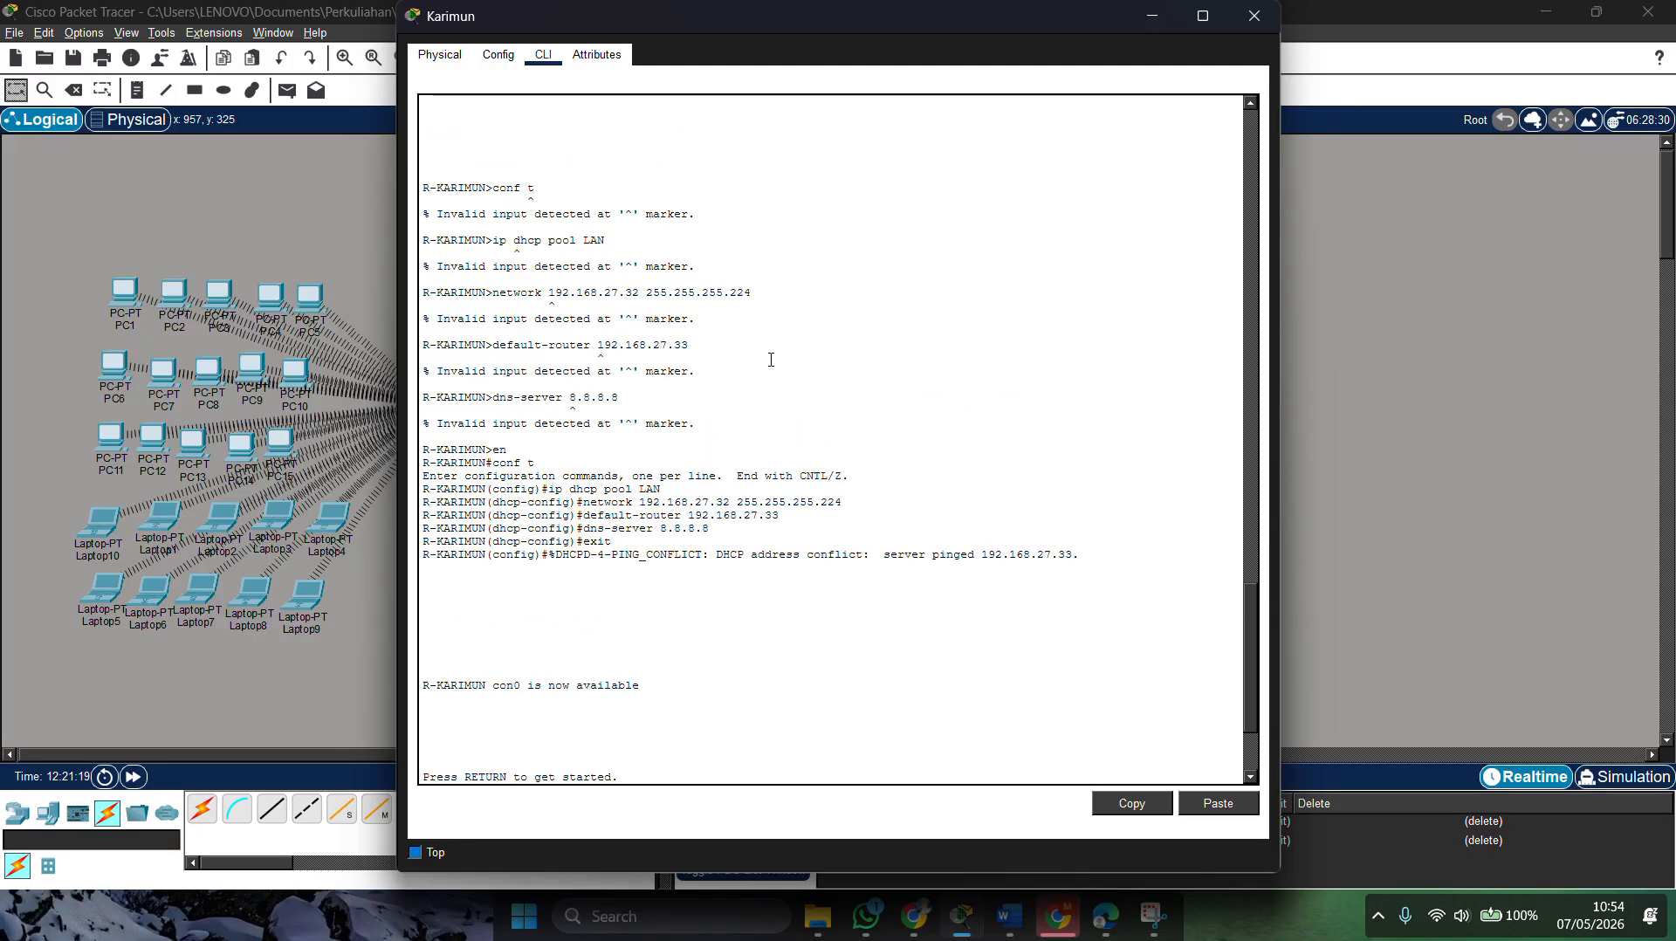
pyautogui.scroll(10, 771, 360)
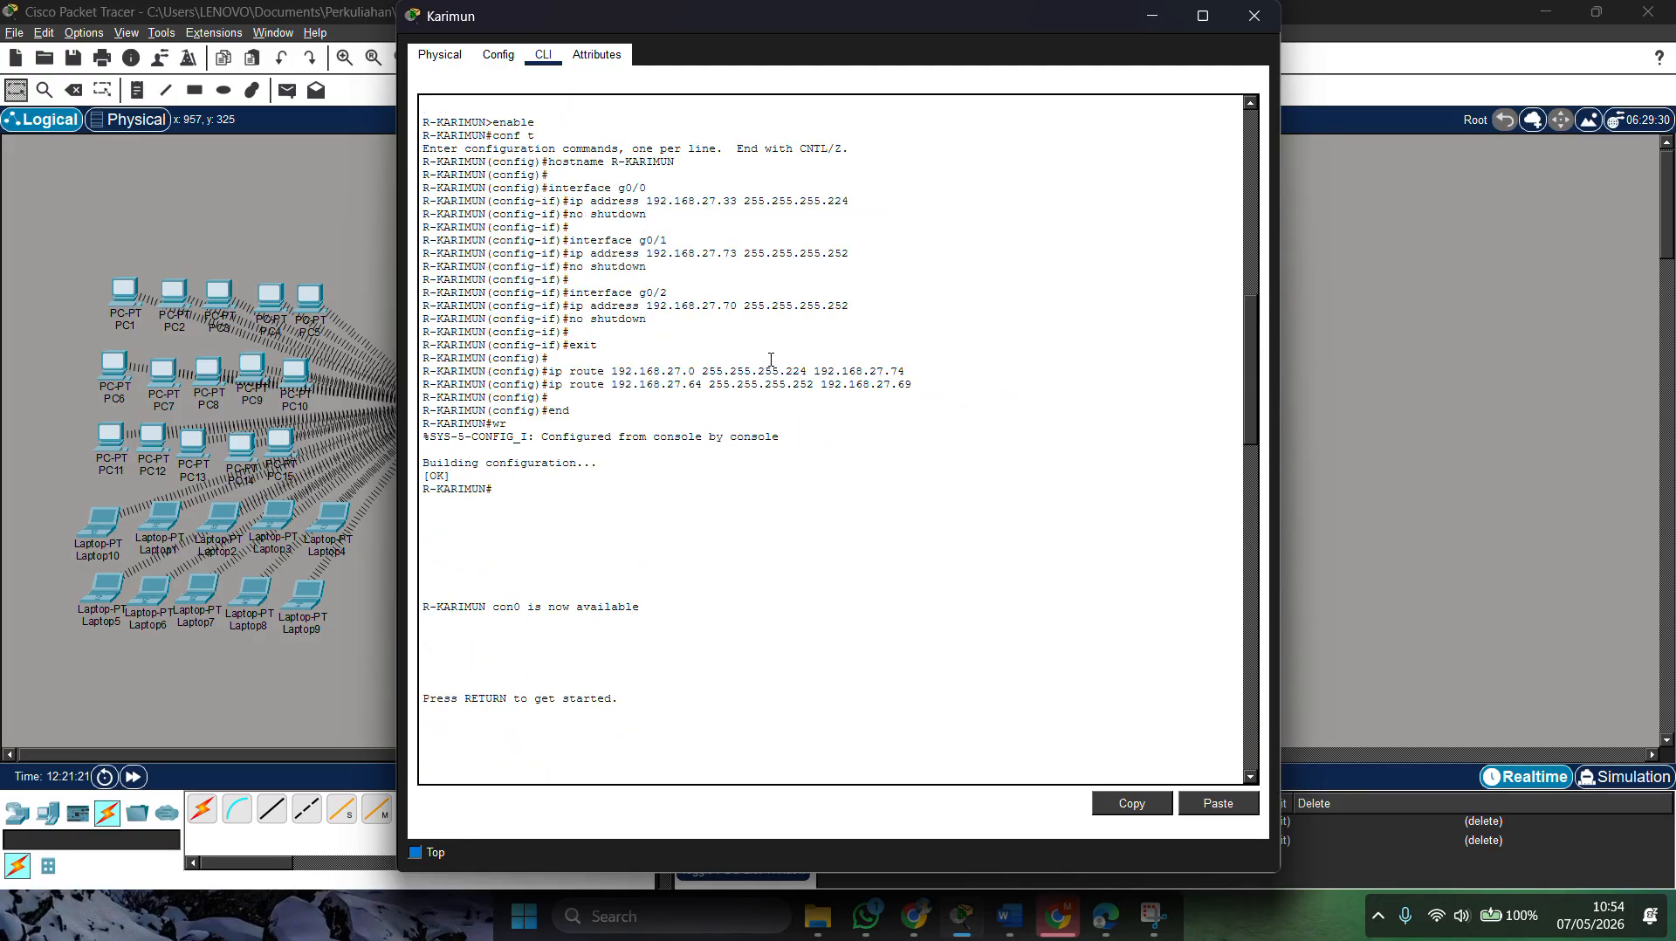
pyautogui.scroll(2, 770, 359)
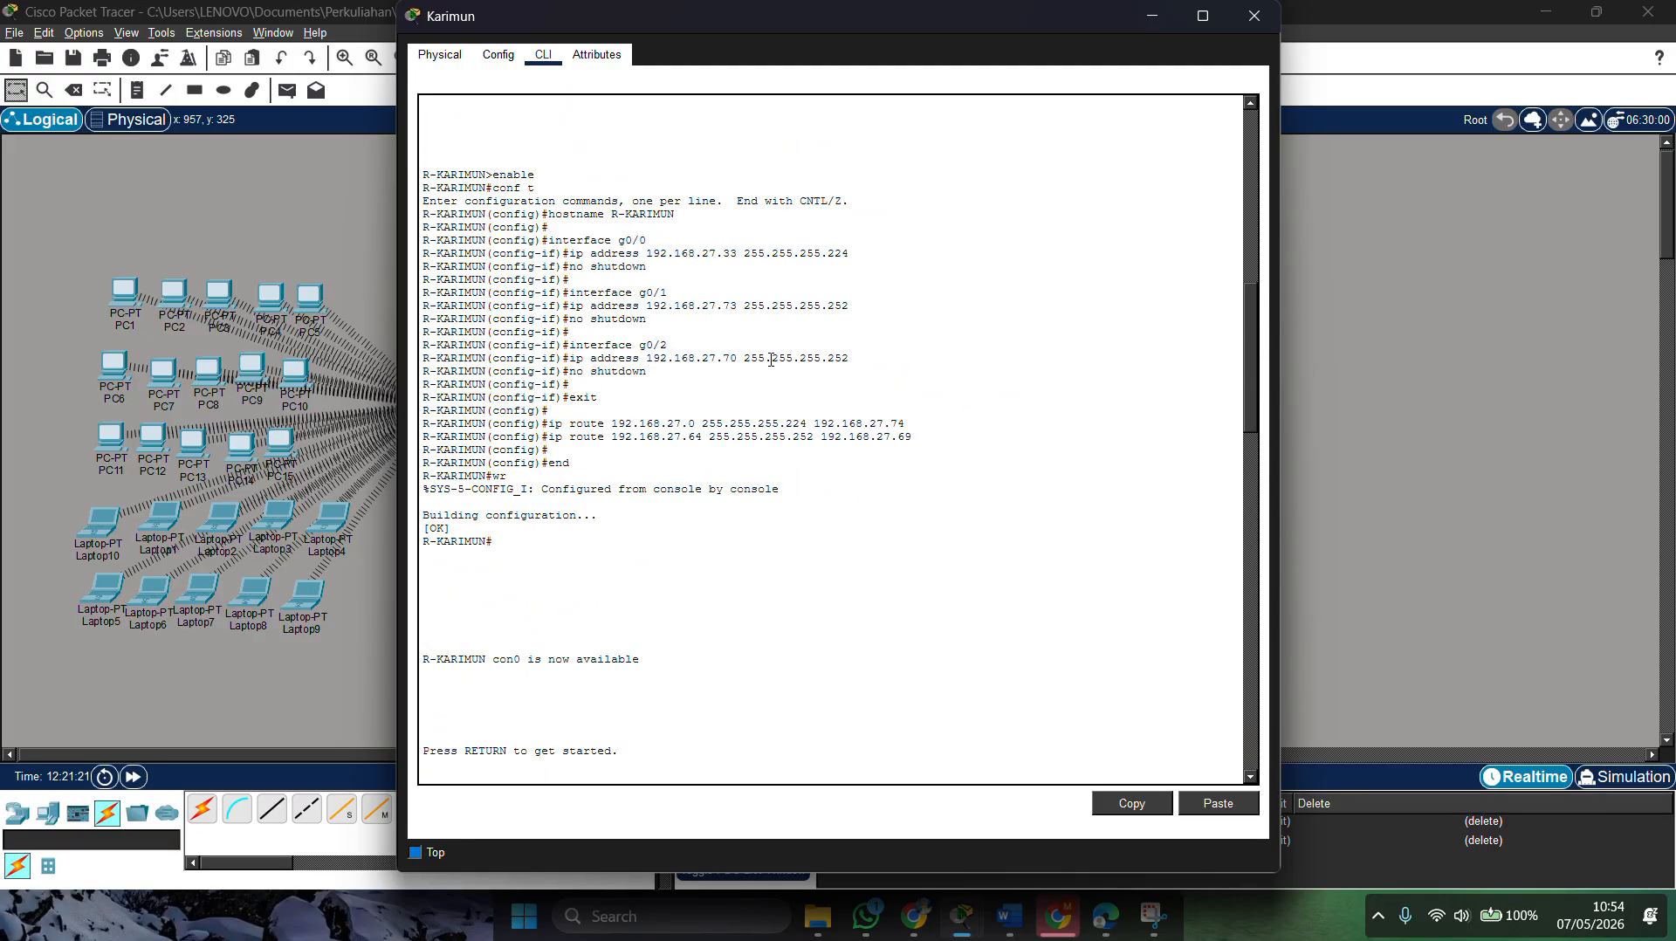
pyautogui.tripleClick(739, 302)
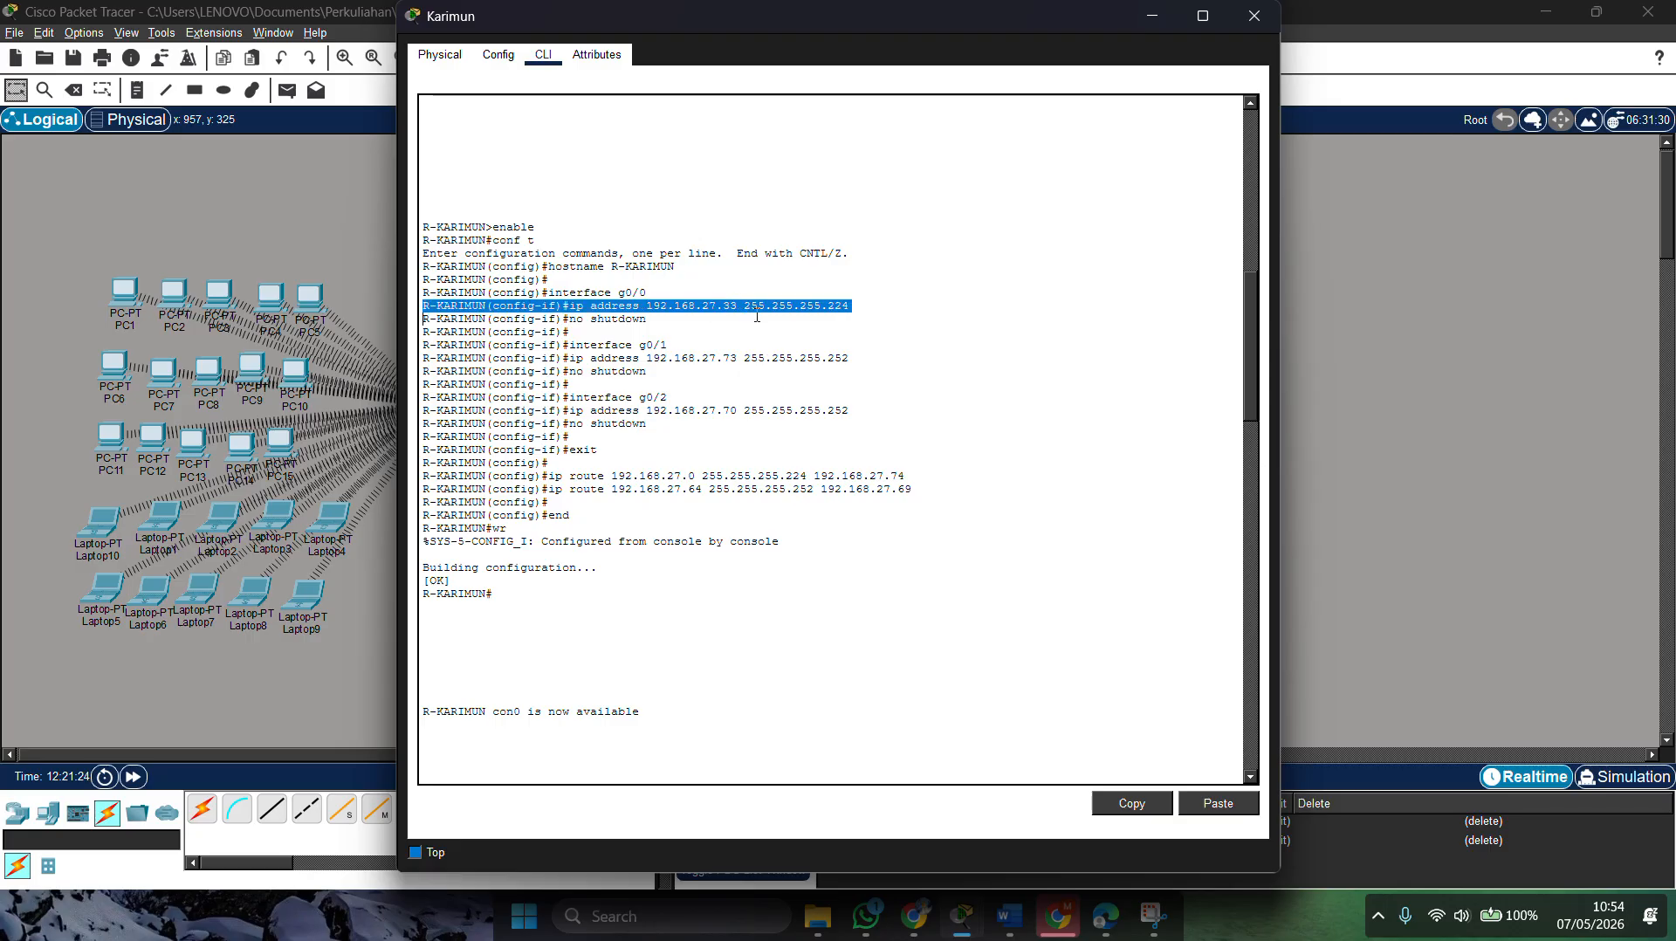
pyautogui.click(757, 316)
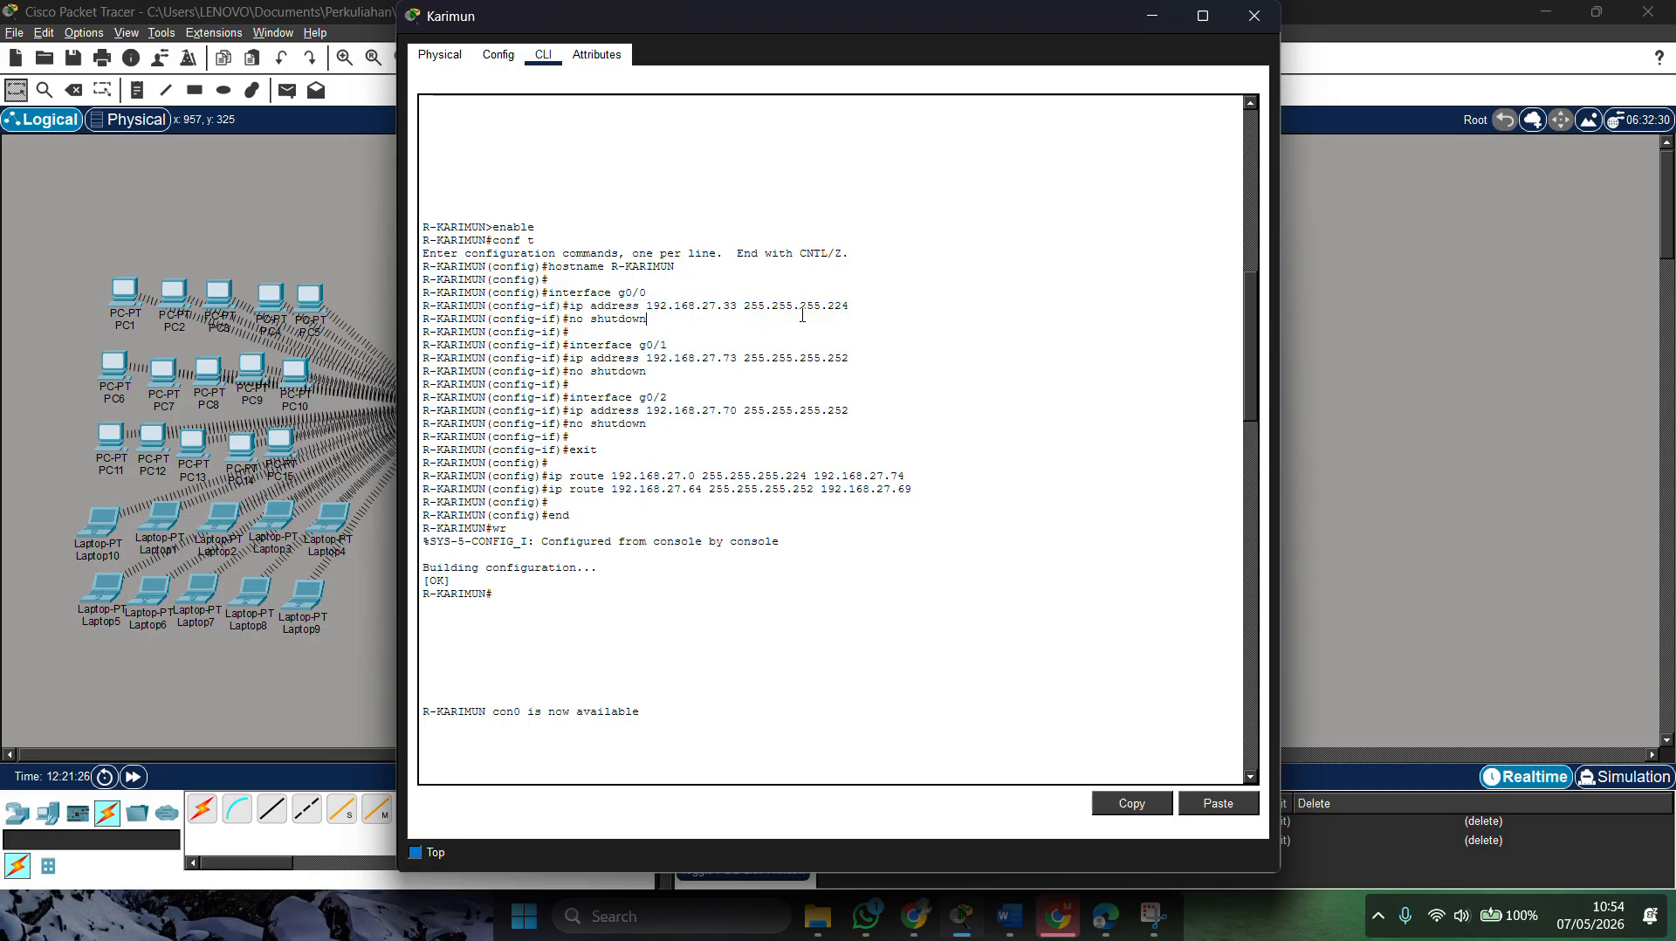
pyautogui.moveTo(660, 377); pyautogui.dragTo(436, 320)
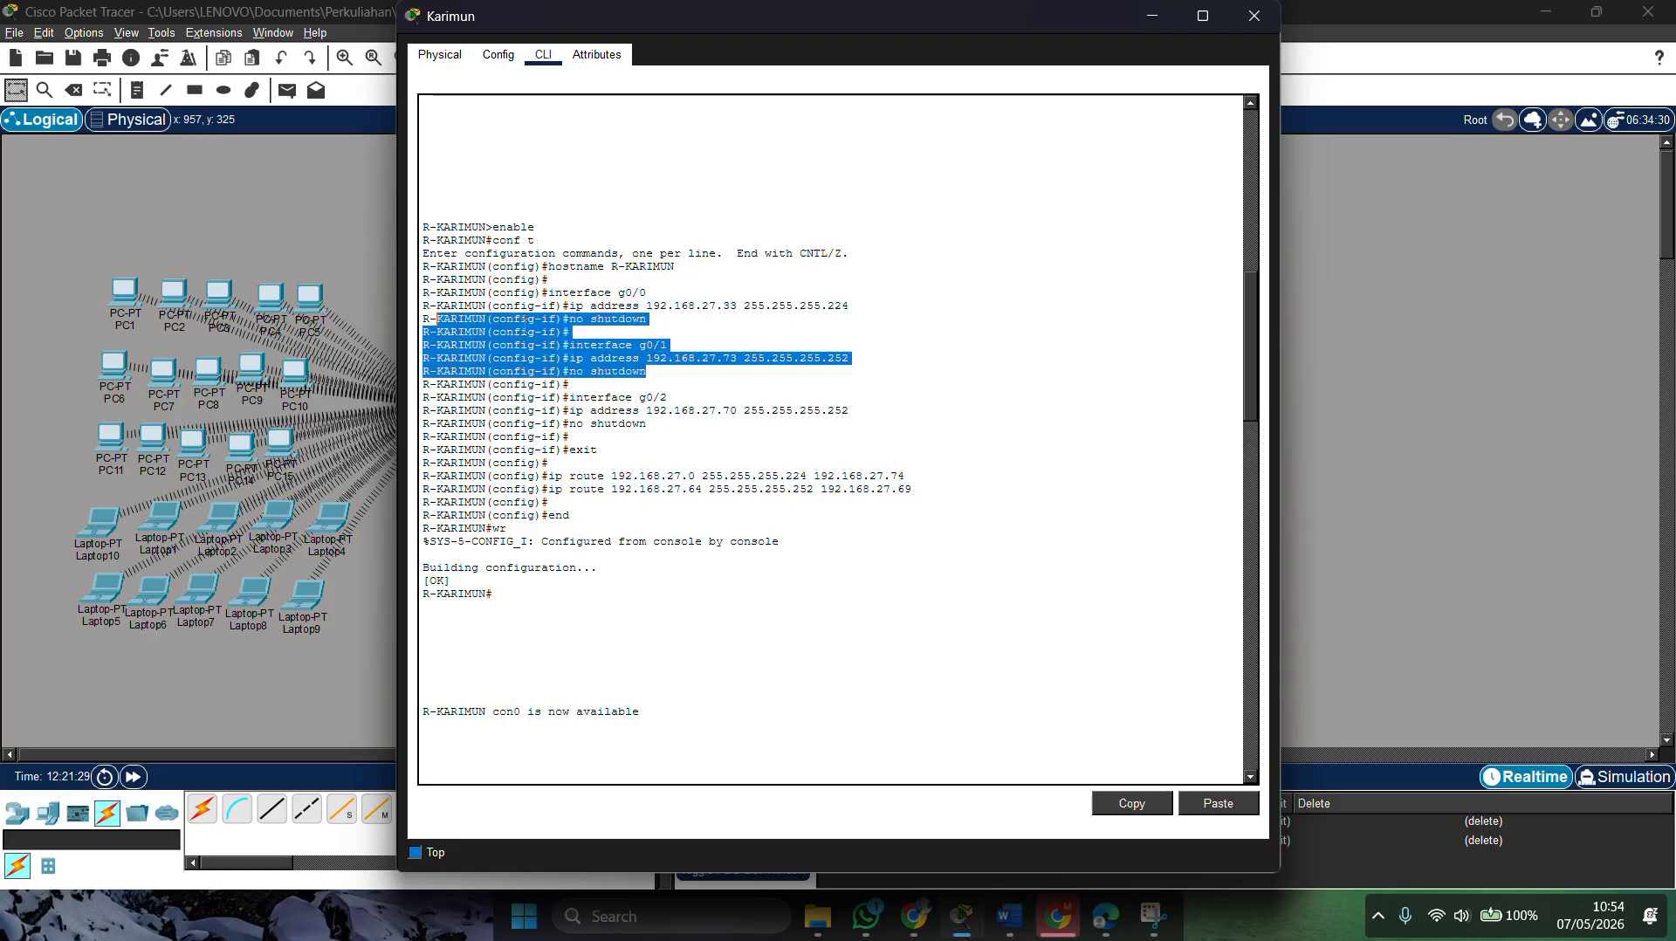
pyautogui.click(690, 381)
pyautogui.moveTo(674, 452); pyautogui.dragTo(444, 395)
pyautogui.click(645, 447)
# Step: Examine the LAN DHCP pool's network, default-router and DNS server commands in the Karimun router's history
pyautogui.scroll(-4, 648, 454)
pyautogui.scroll(-20, 649, 455)
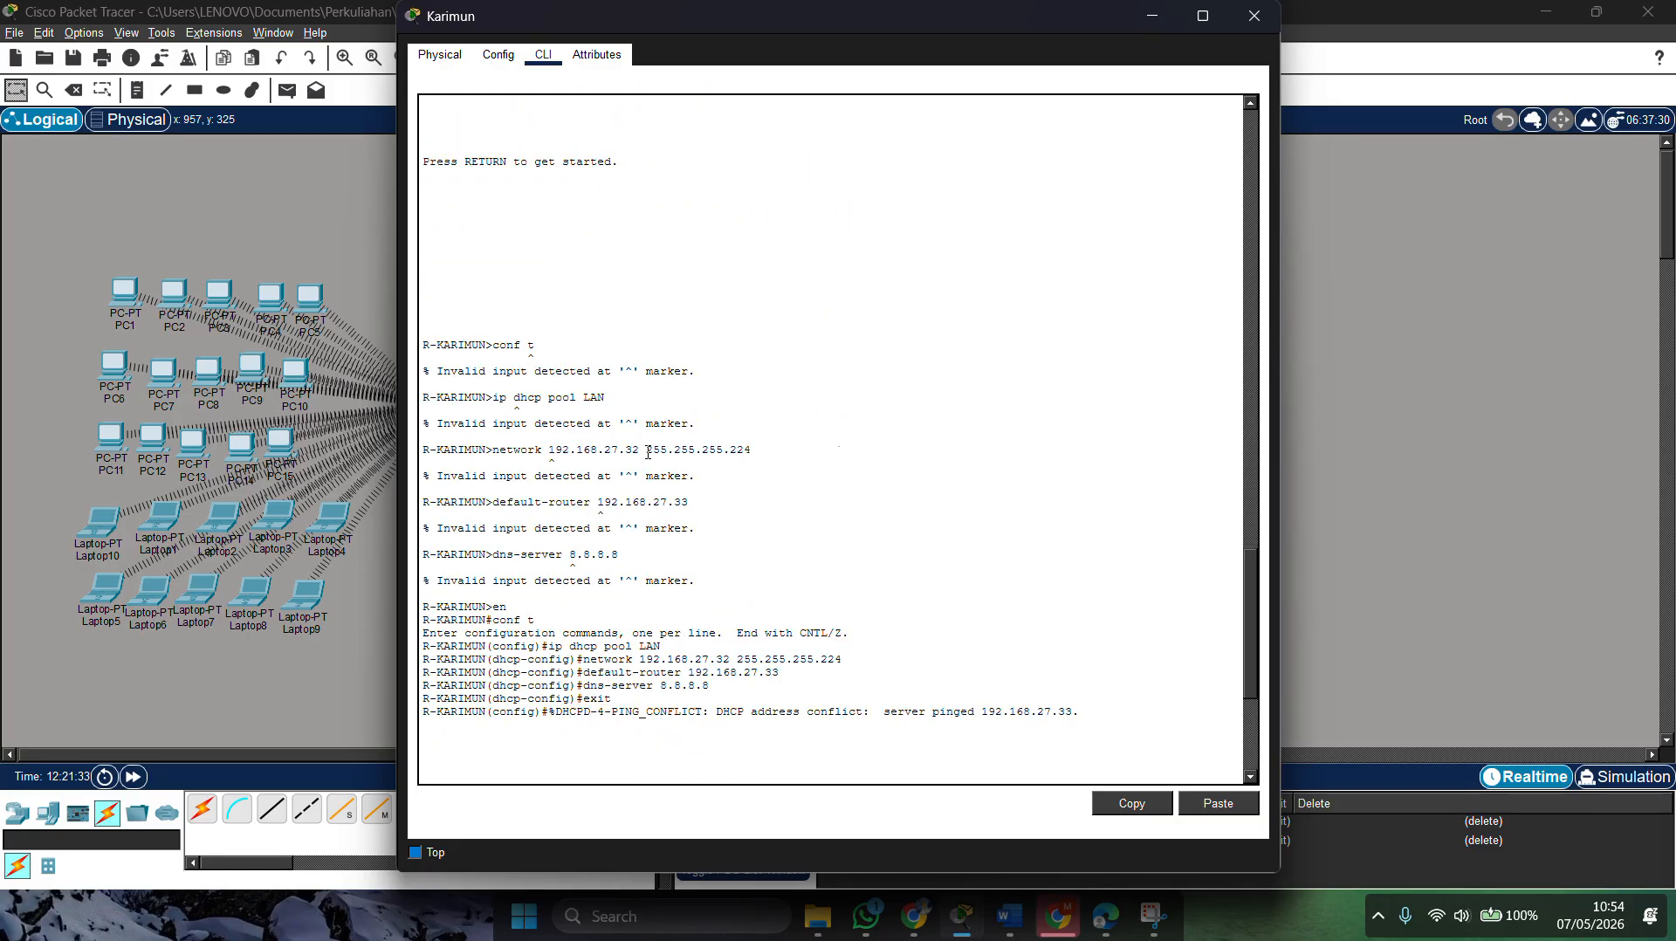
pyautogui.scroll(-5, 648, 455)
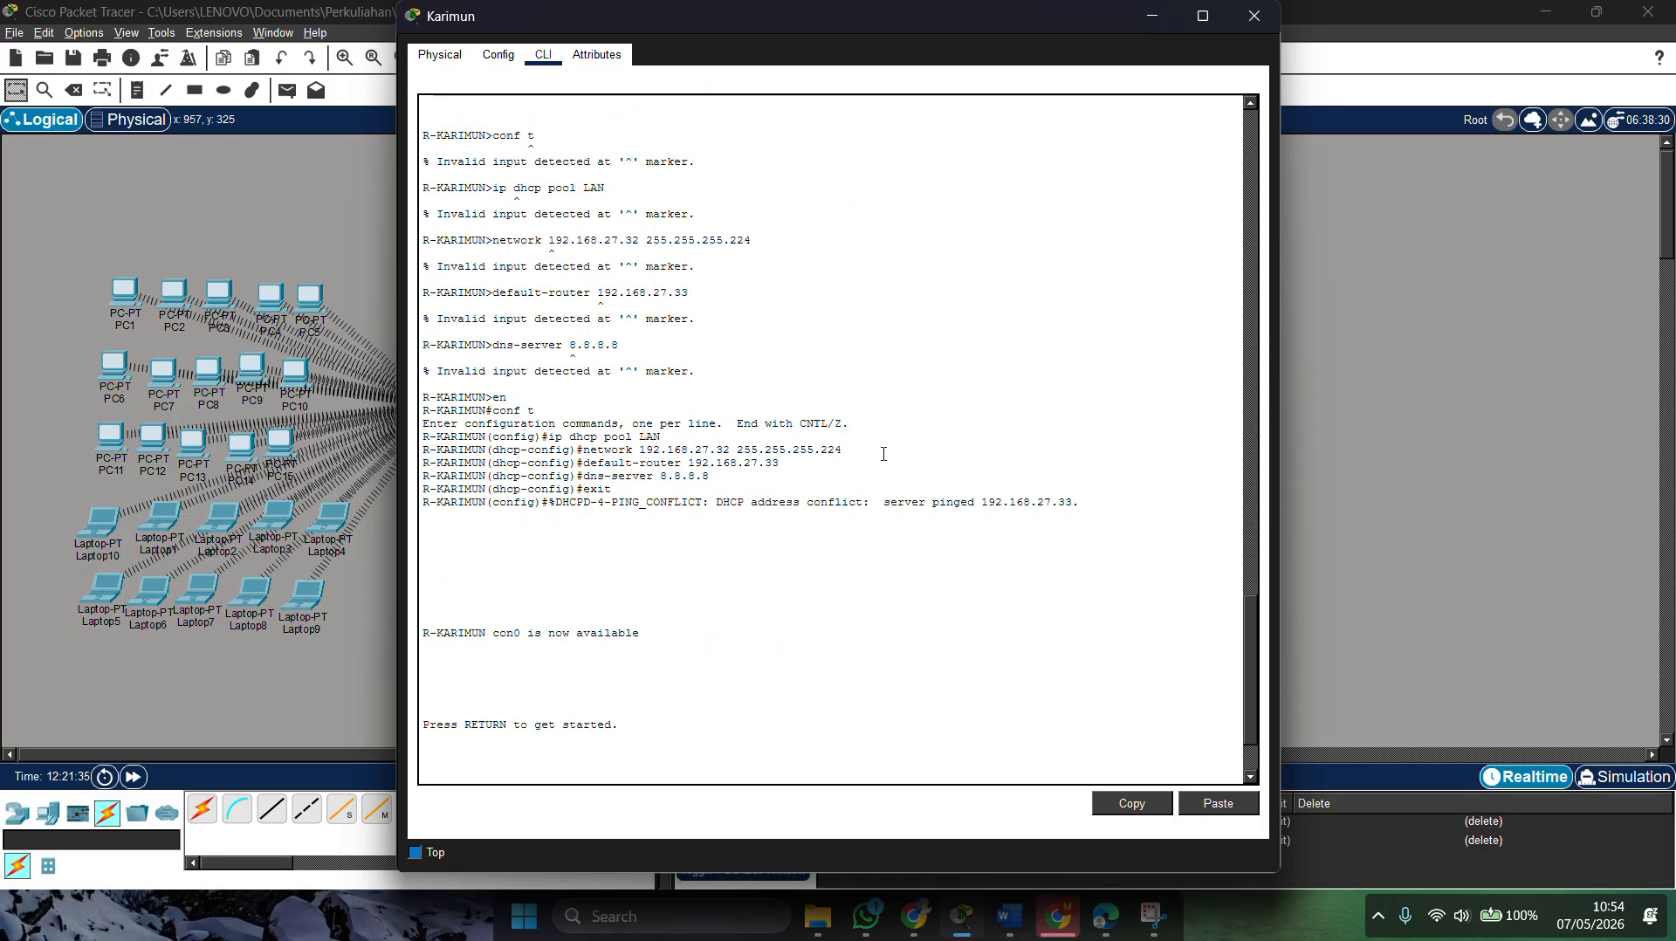
pyautogui.moveTo(880, 453); pyautogui.dragTo(520, 440)
pyautogui.click(676, 463)
pyautogui.moveTo(704, 476); pyautogui.dragTo(563, 476)
pyautogui.click(502, 148)
# Step: Inspect both static routes in the Karimun router's graphical configuration
pyautogui.click(494, 56)
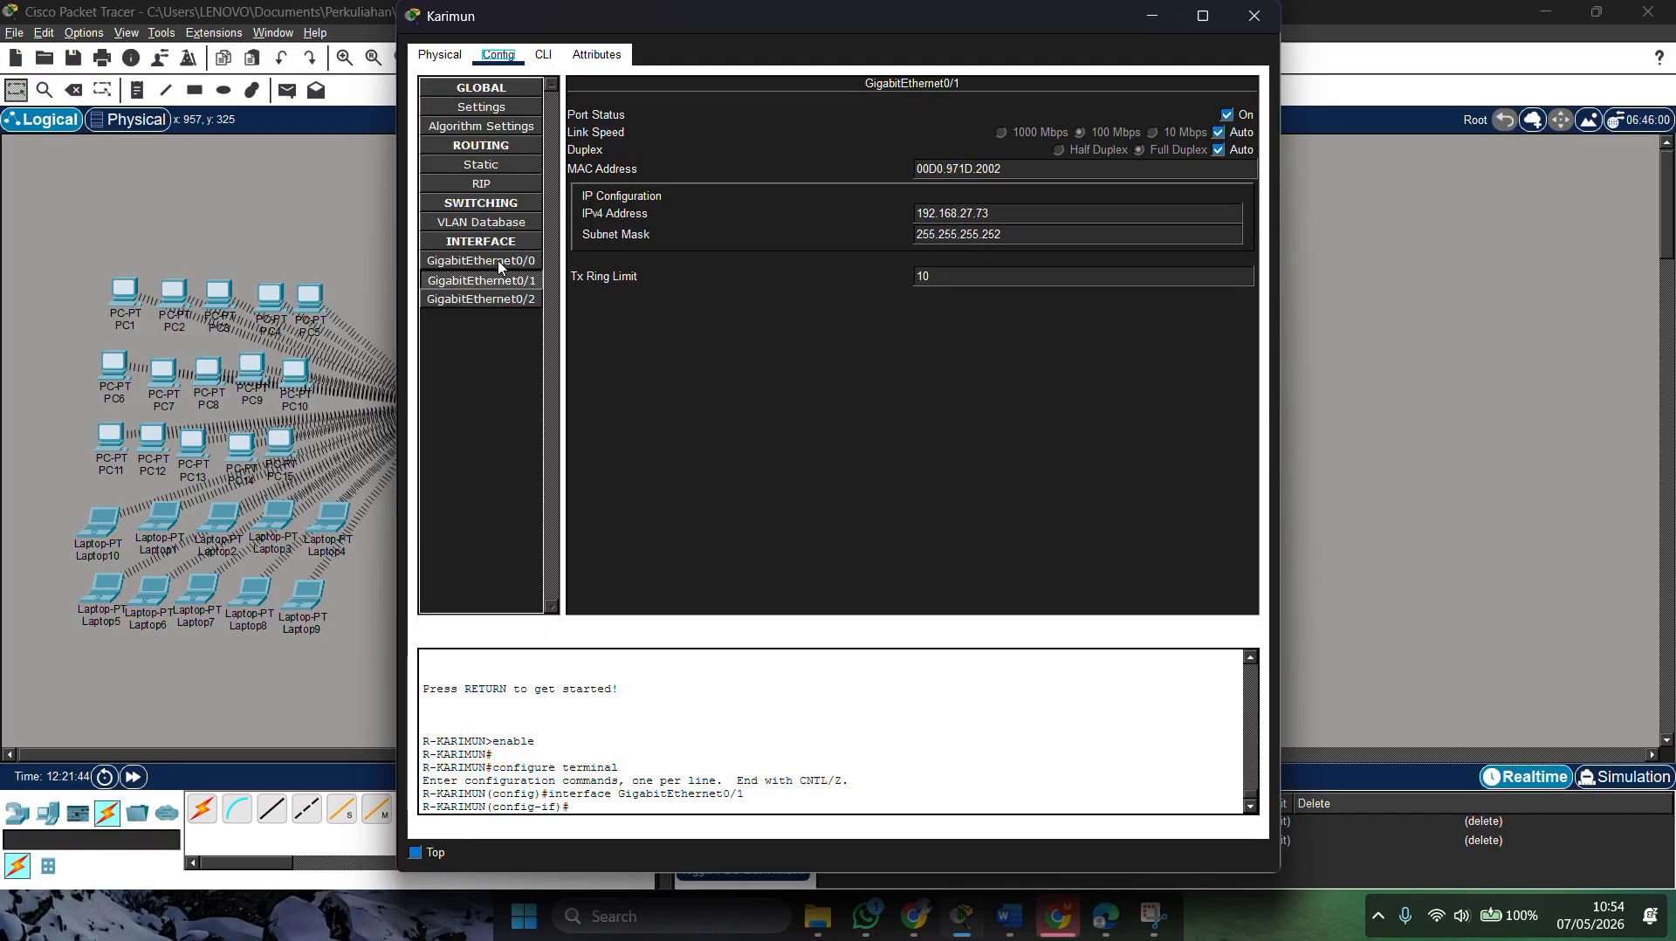
pyautogui.click(492, 168)
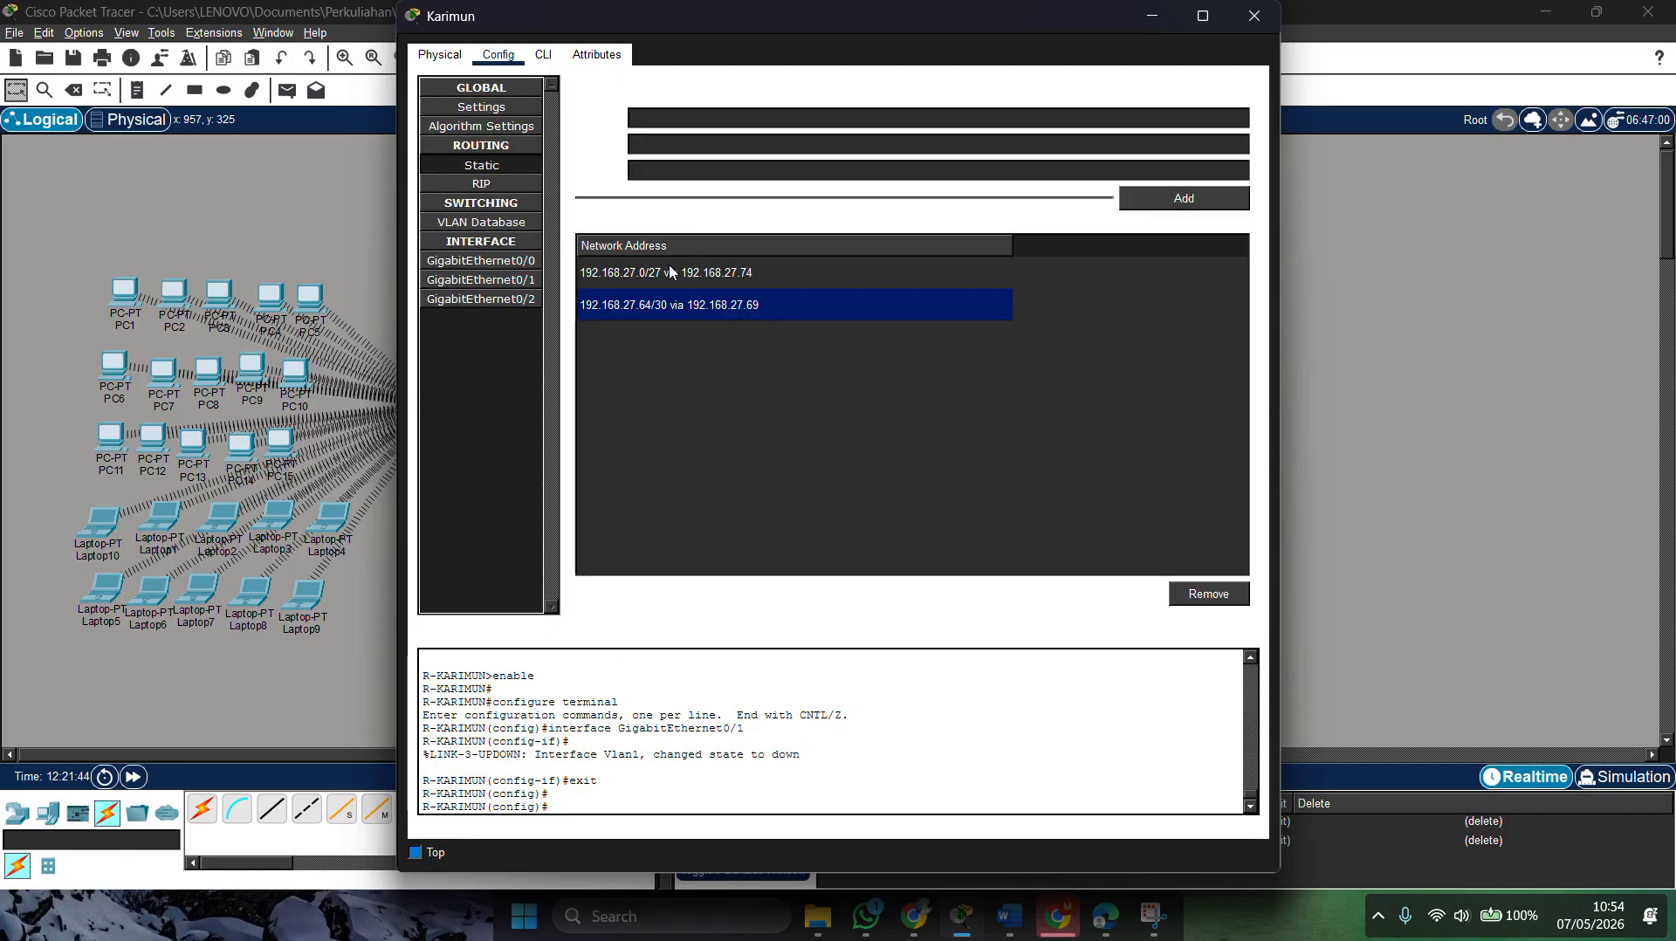
pyautogui.click(697, 278)
pyautogui.click(666, 310)
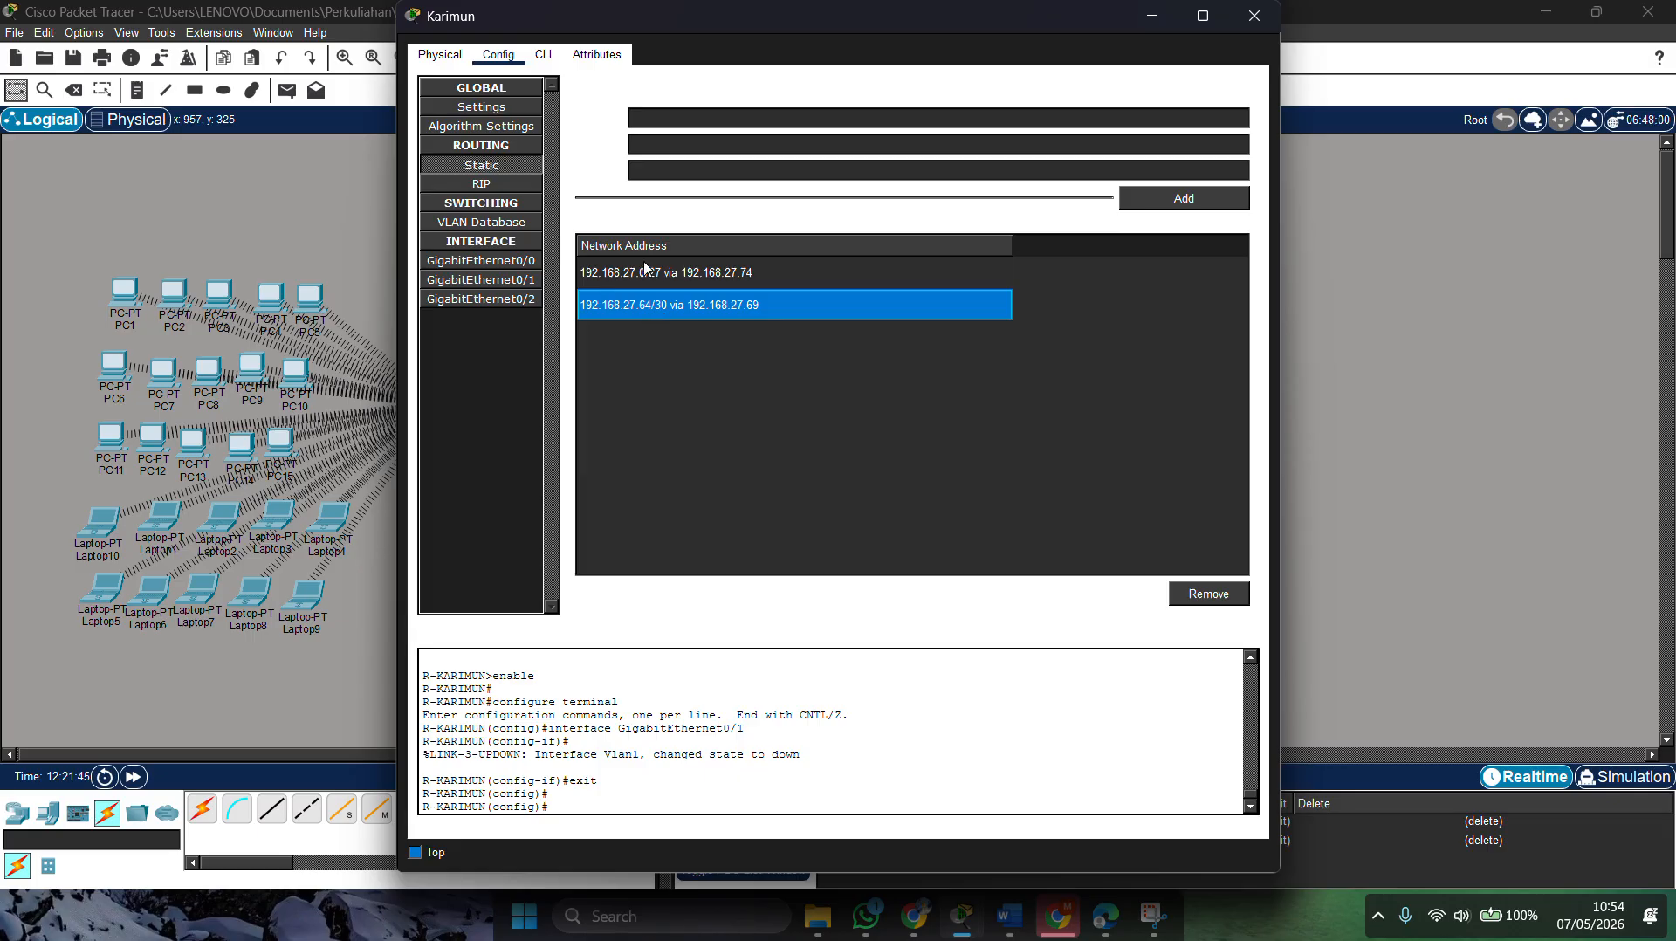
# Step: Inspect the IP configuration of GigabitEthernet0/0 and GigabitEthernet0/1 on the Karimun router and return to the topology
pyautogui.click(510, 281)
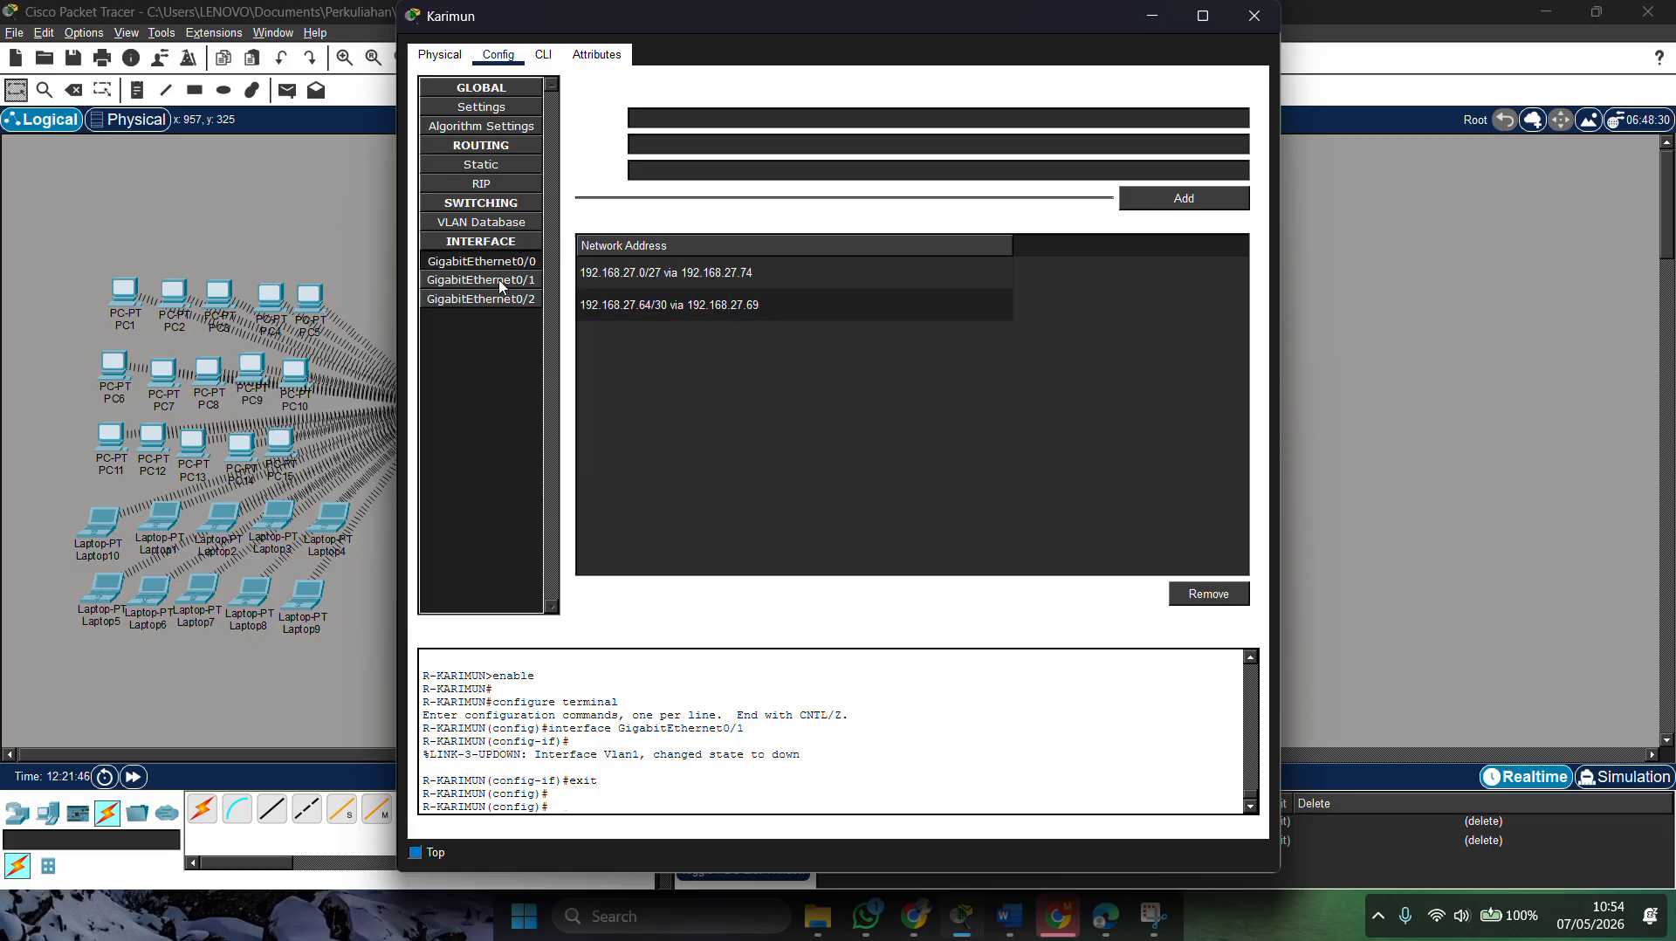
pyautogui.click(494, 261)
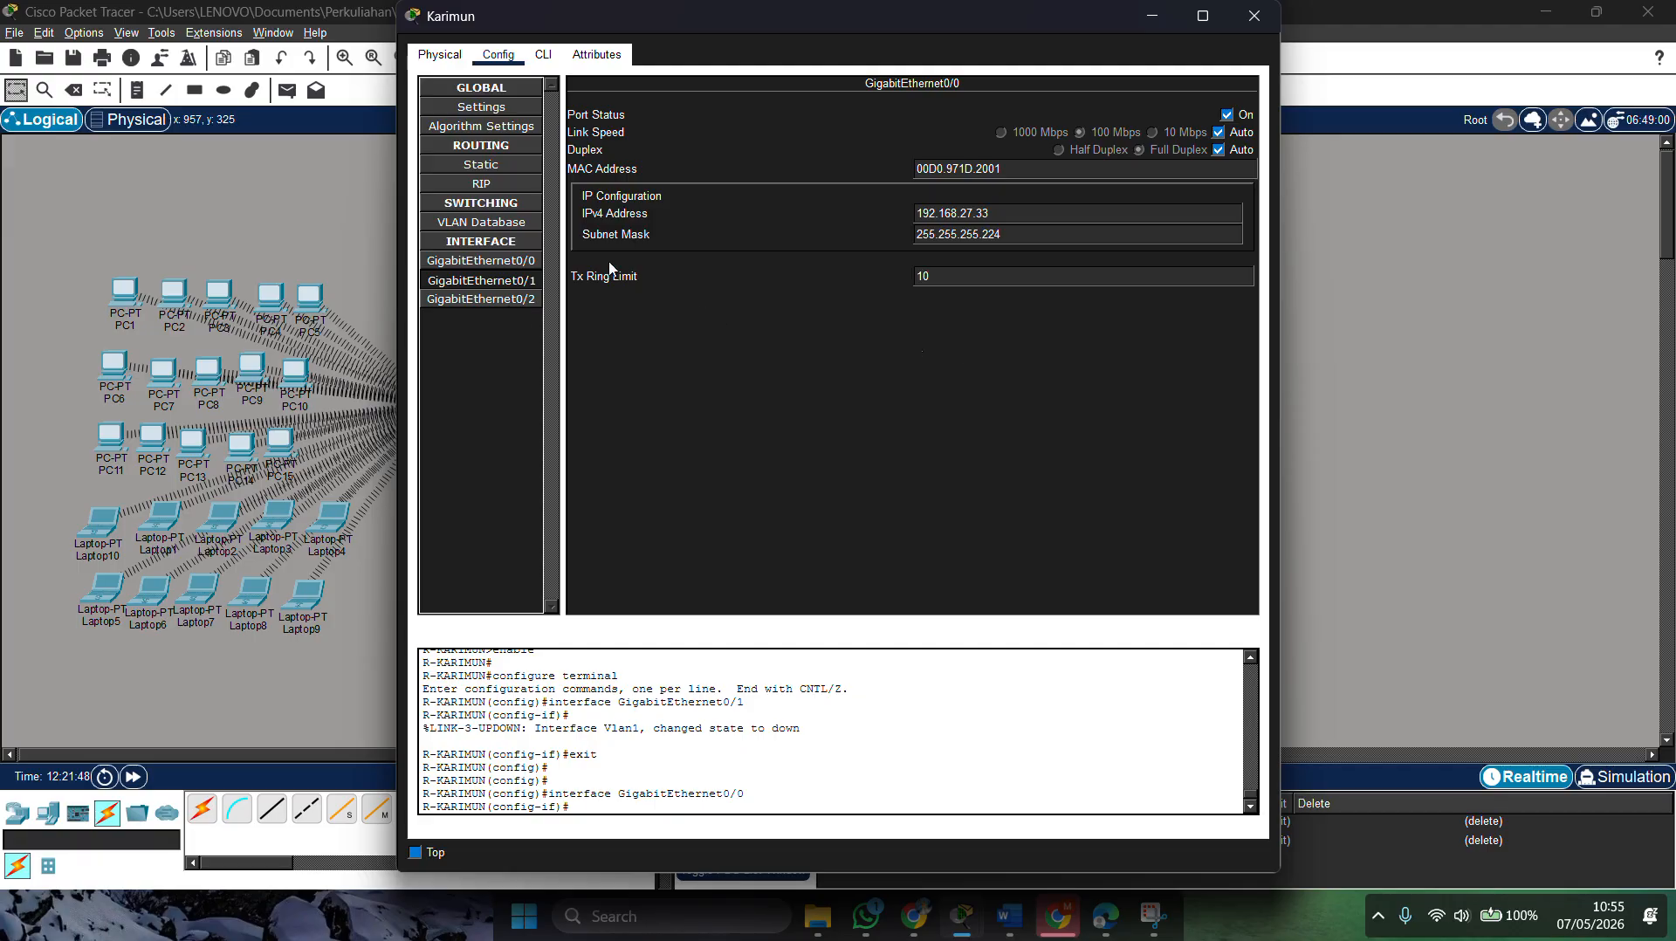
pyautogui.click(507, 276)
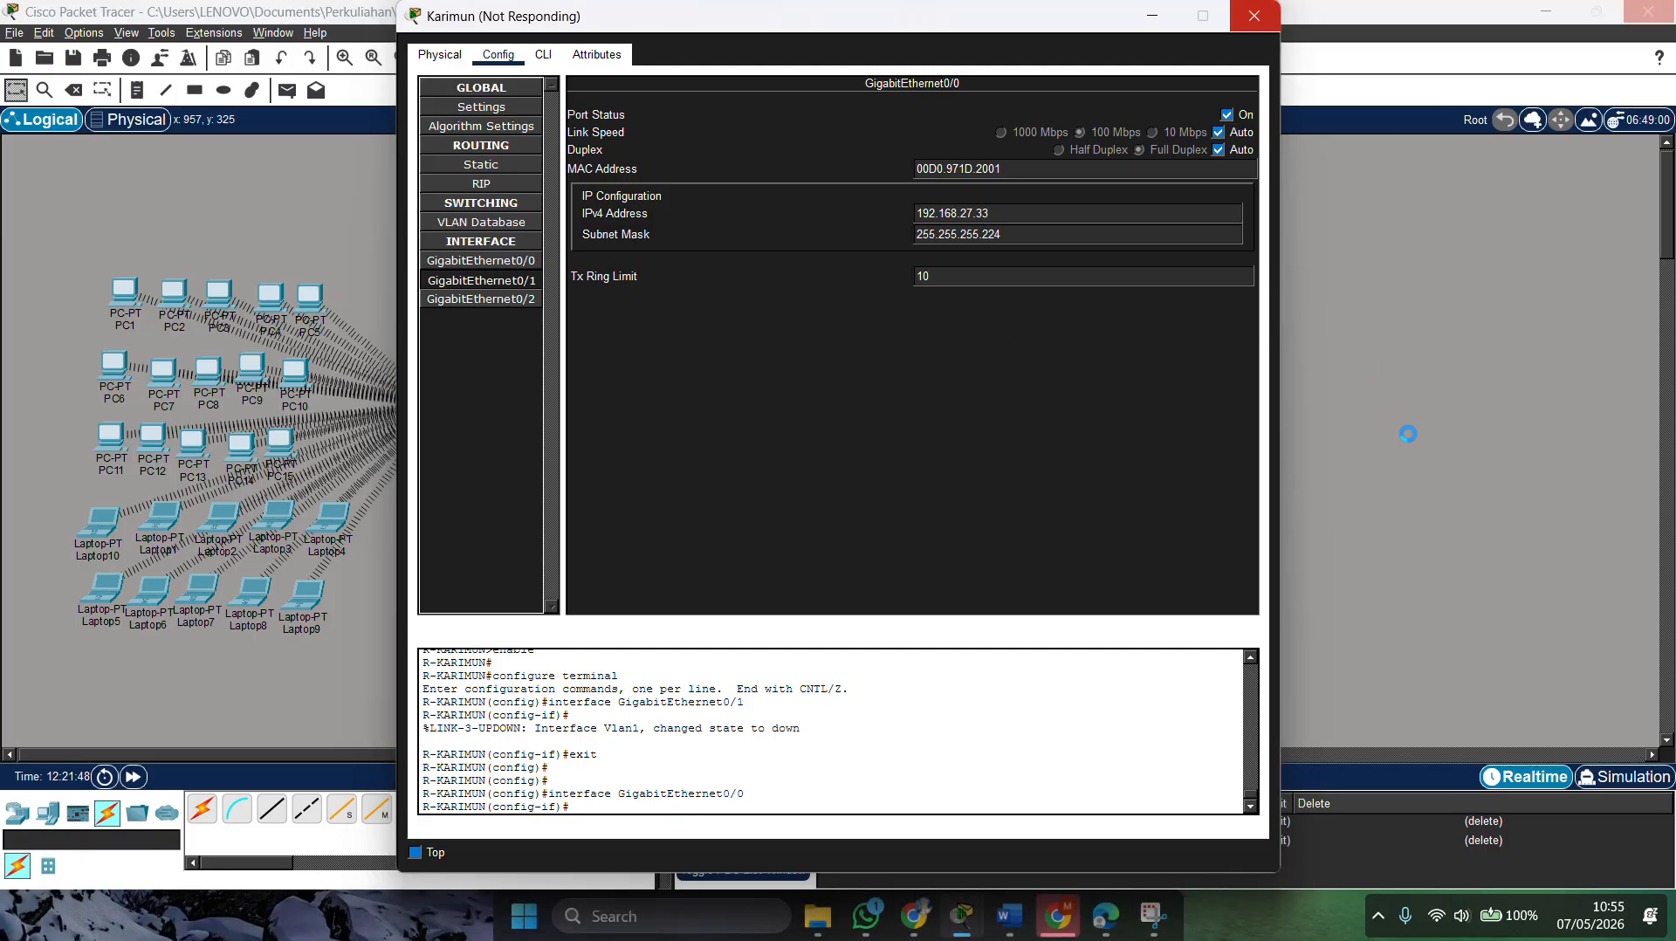
pyautogui.click(1408, 434)
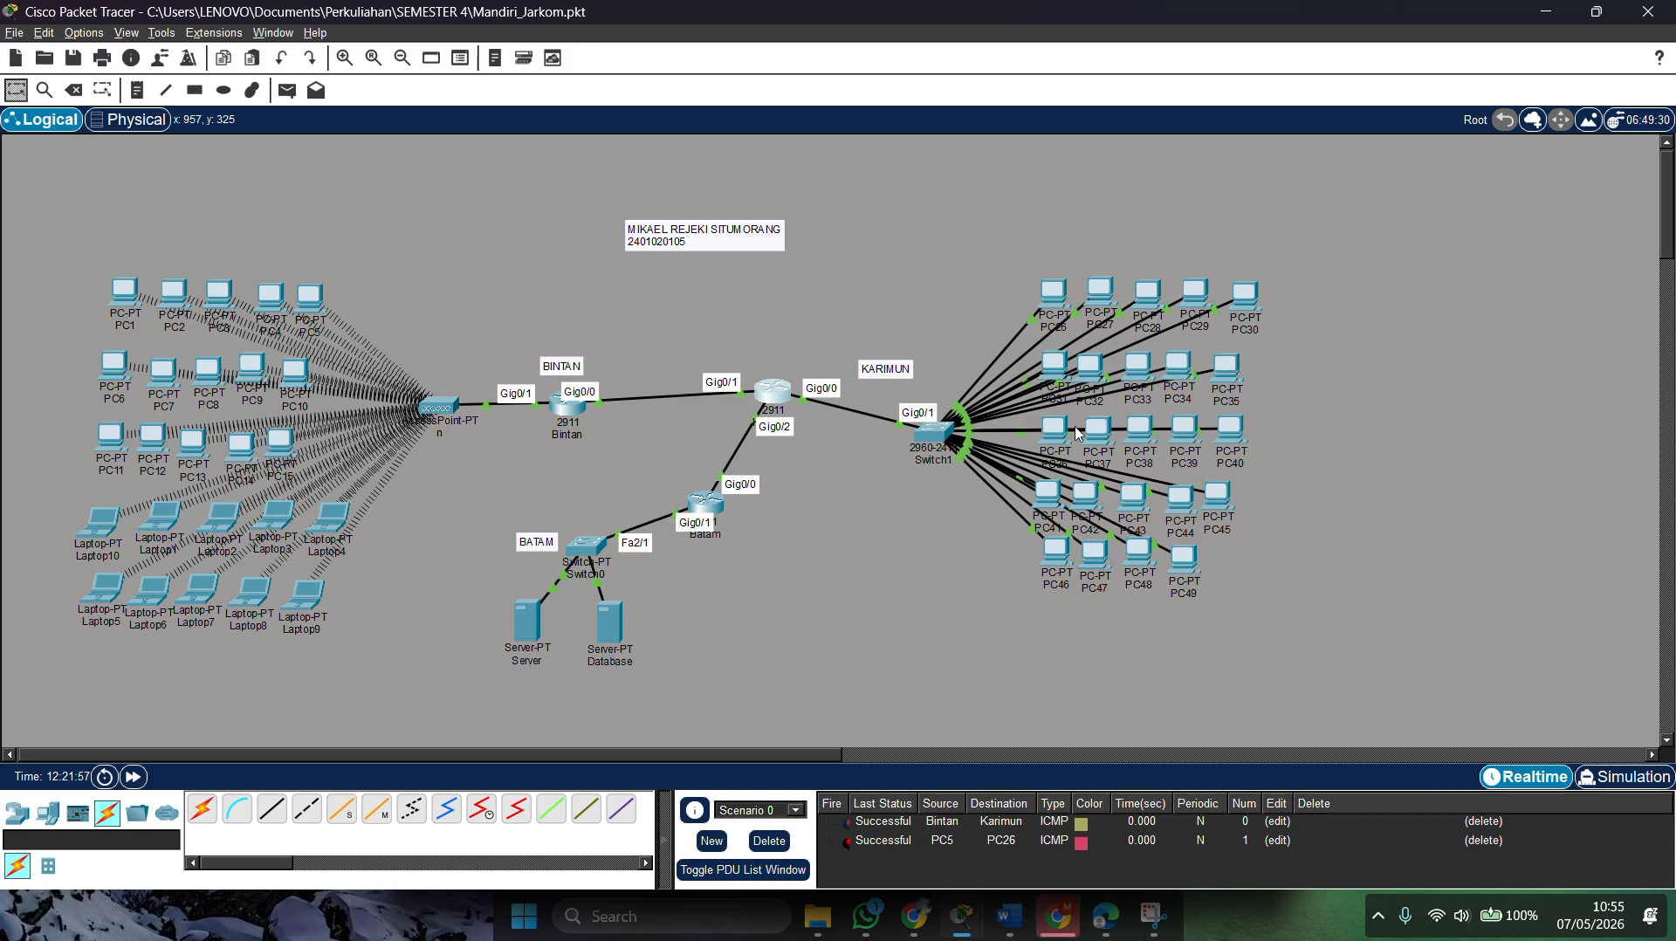
# Step: Open the Batam router's command line and examine the IP address commands for interfaces g0/1 and g0/0 in its history
pyautogui.click(706, 507)
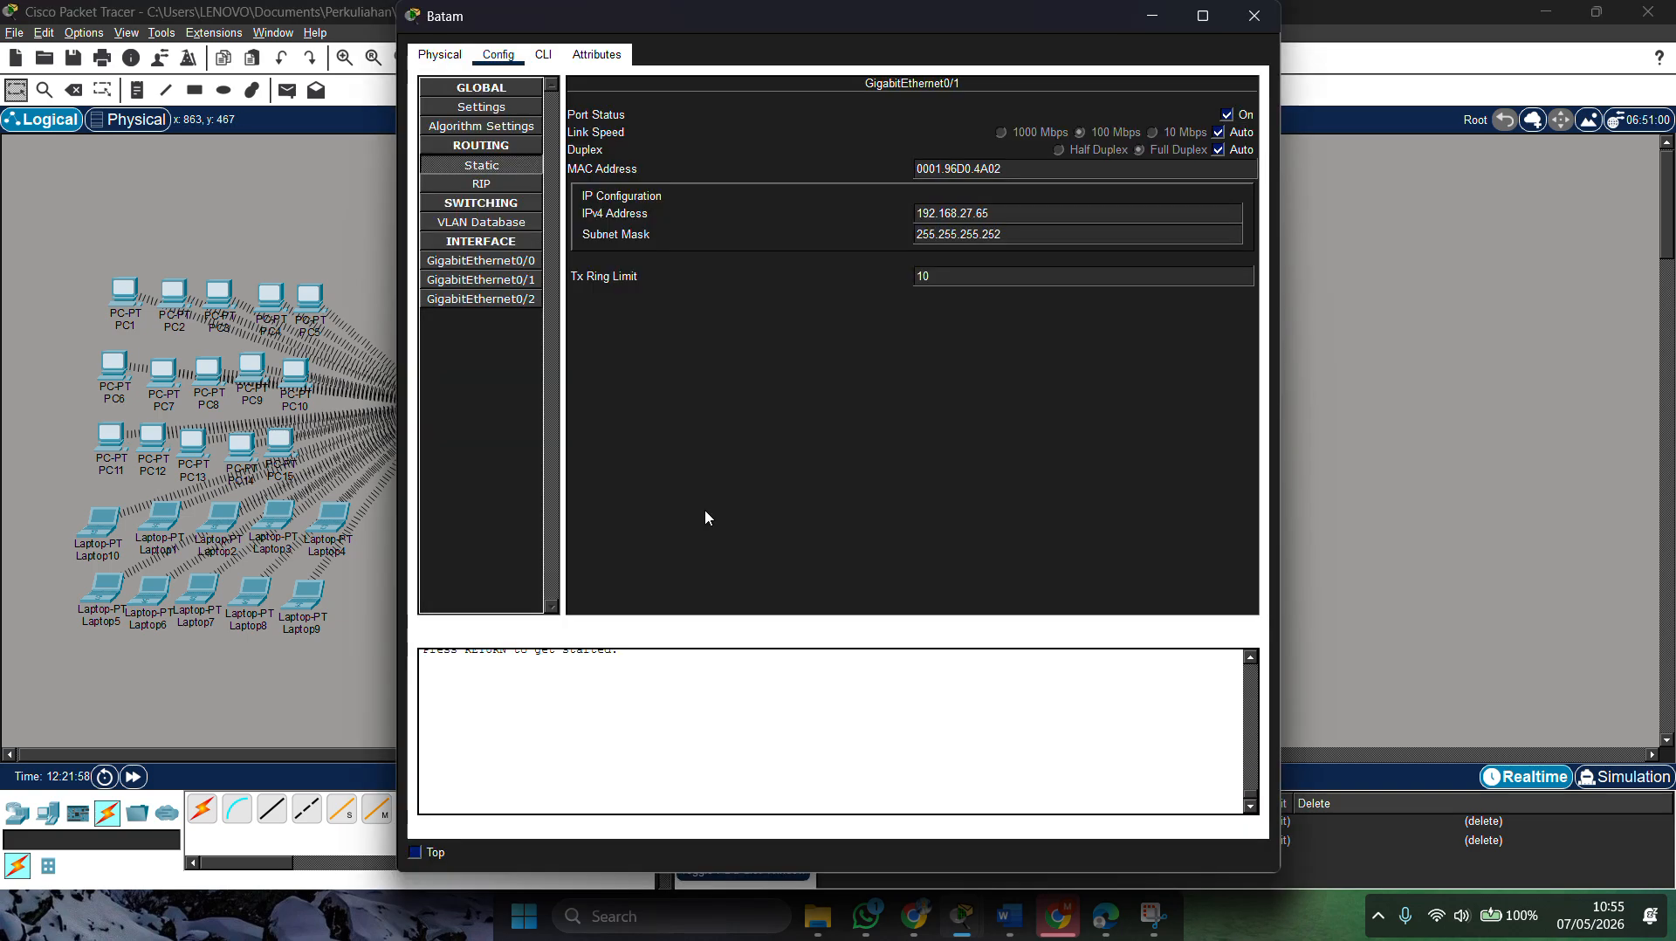
pyautogui.click(550, 57)
pyautogui.scroll(9, 763, 432)
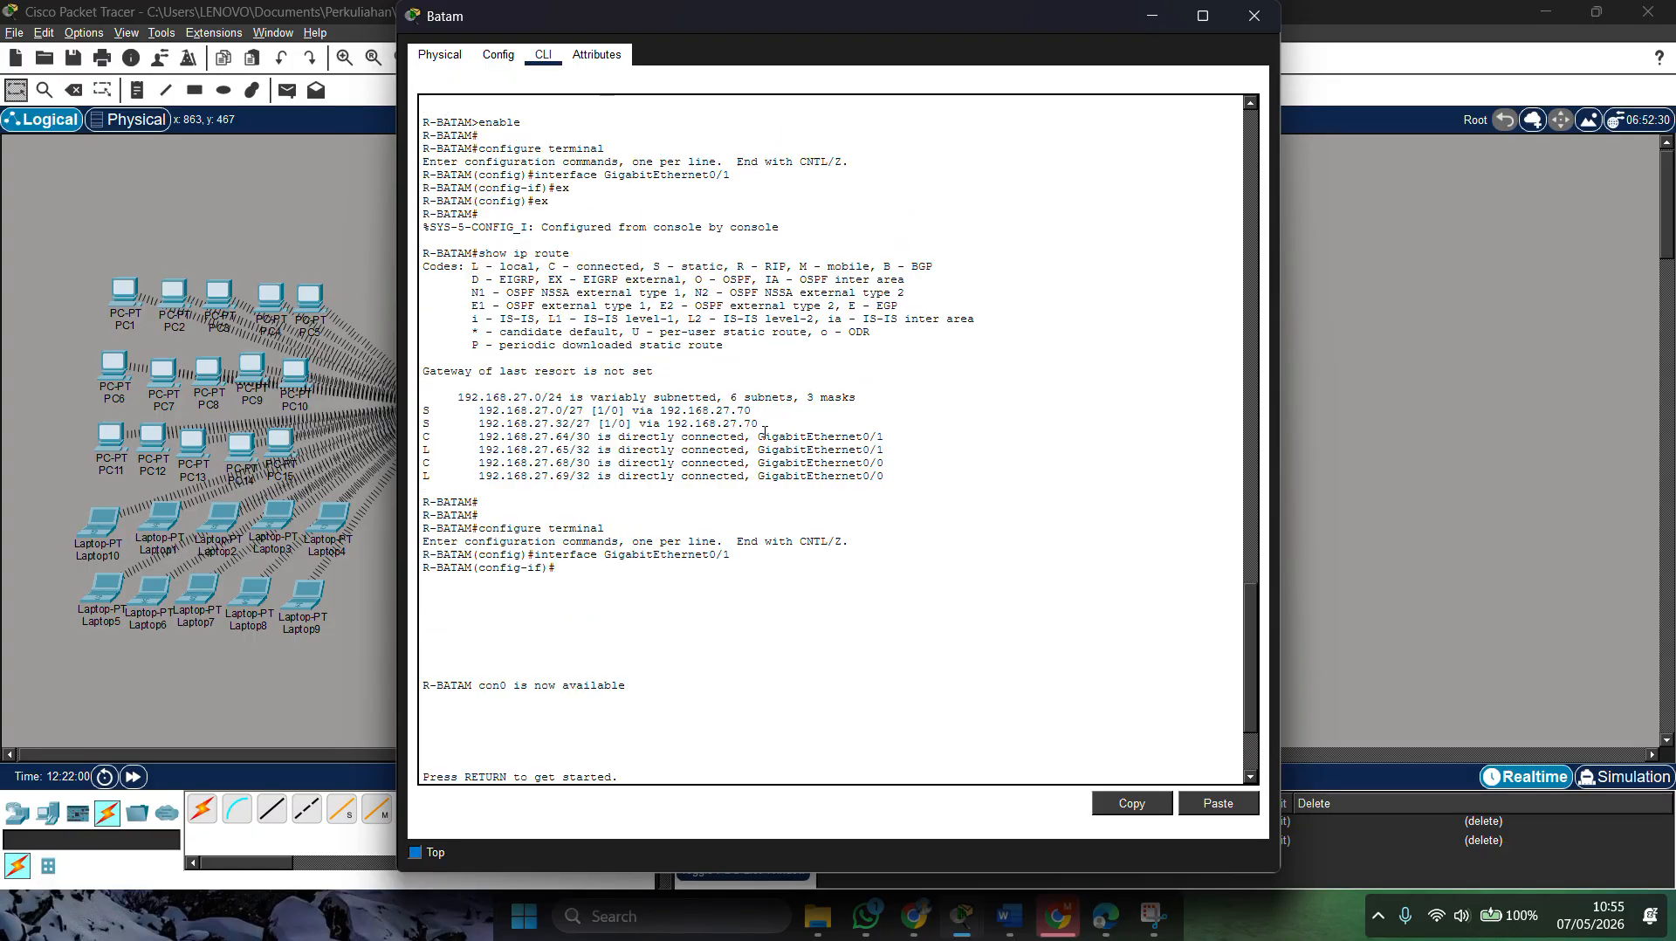
pyautogui.scroll(17, 718, 399)
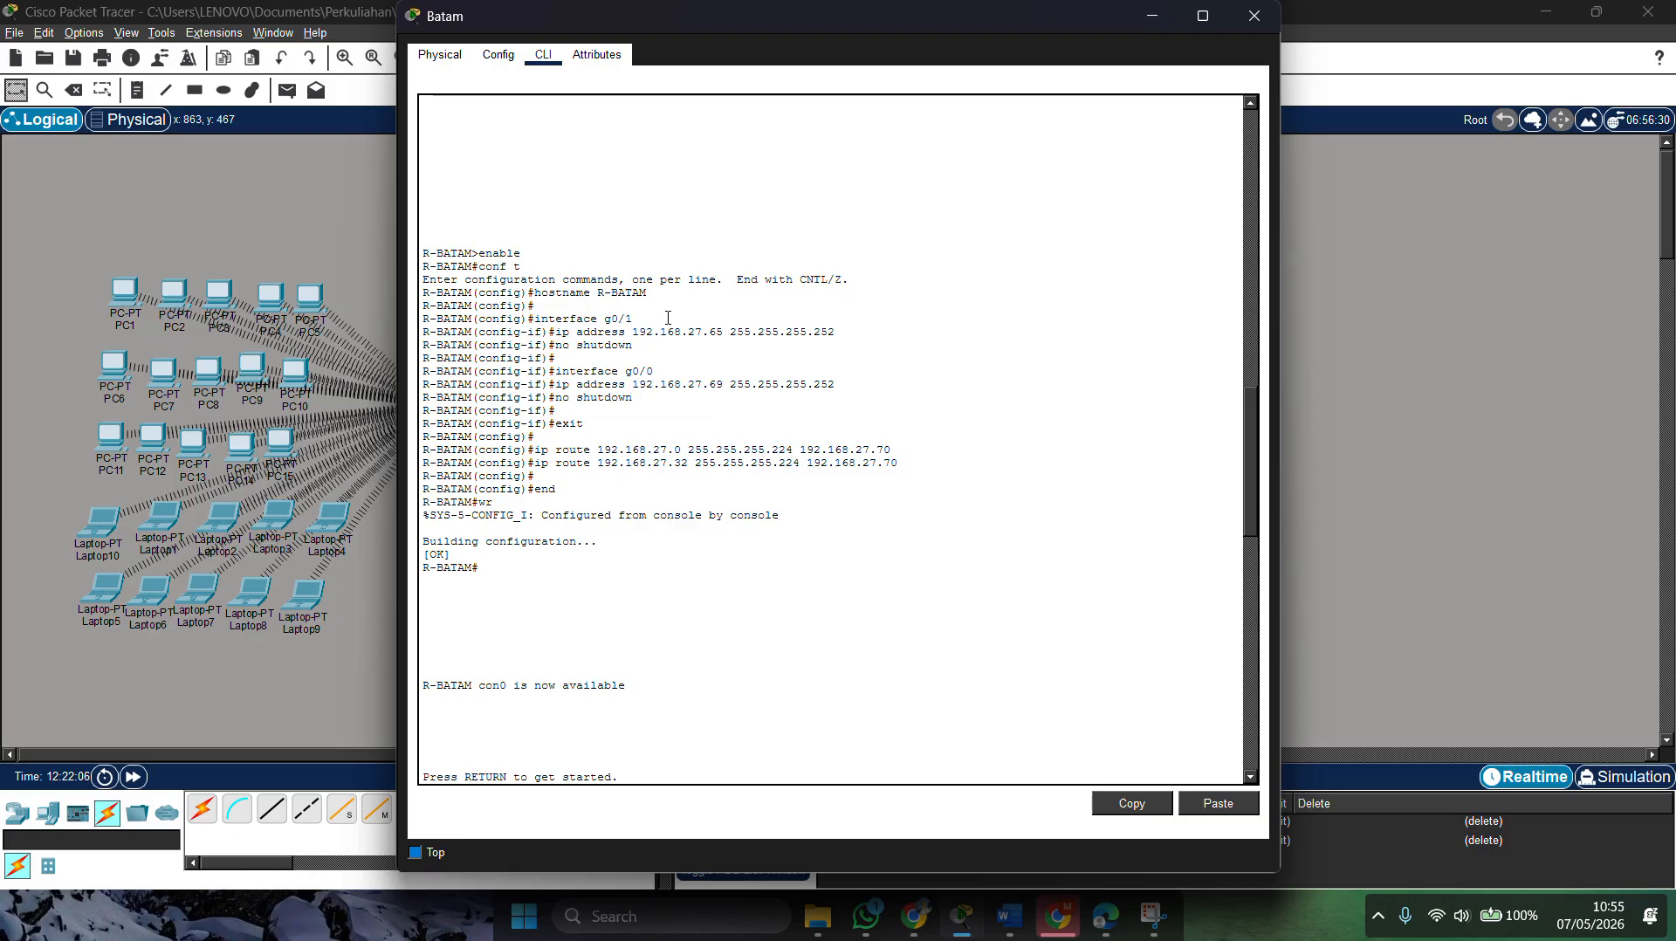
pyautogui.tripleClick(711, 332)
pyautogui.click(696, 351)
pyautogui.moveTo(555, 371); pyautogui.dragTo(655, 372)
pyautogui.click(647, 411)
# Step: Examine the Batam router's two ip route commands and the static entries in its routing table output
pyautogui.moveTo(915, 469); pyautogui.dragTo(427, 444)
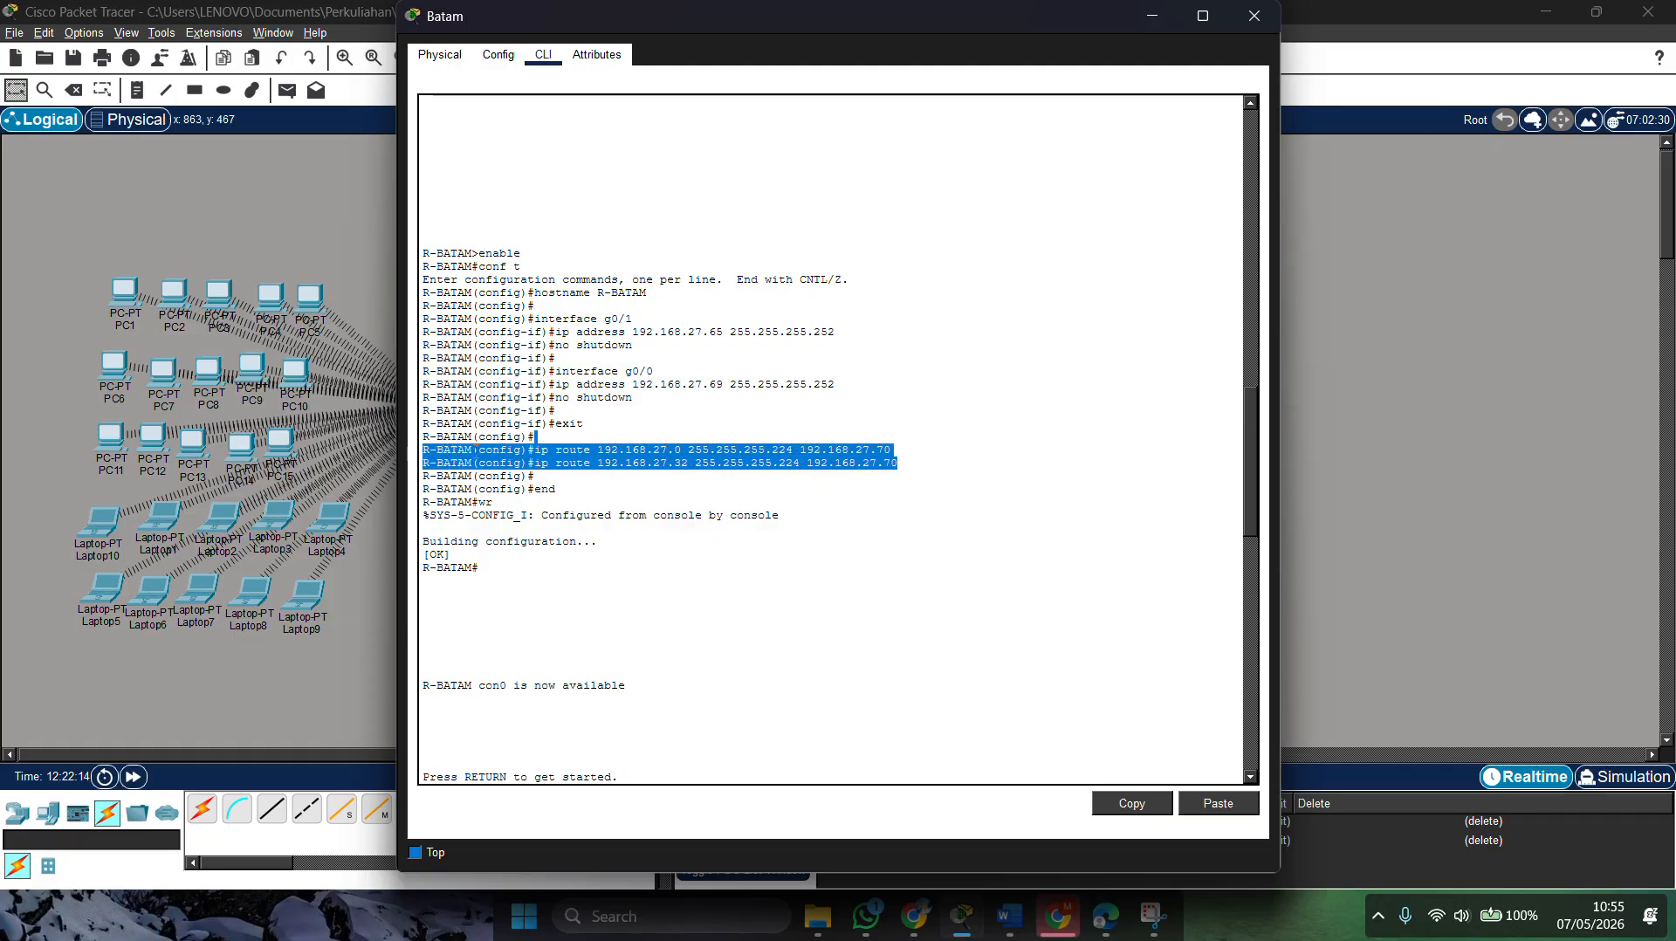
pyautogui.click(472, 449)
pyautogui.scroll(-7, 756, 629)
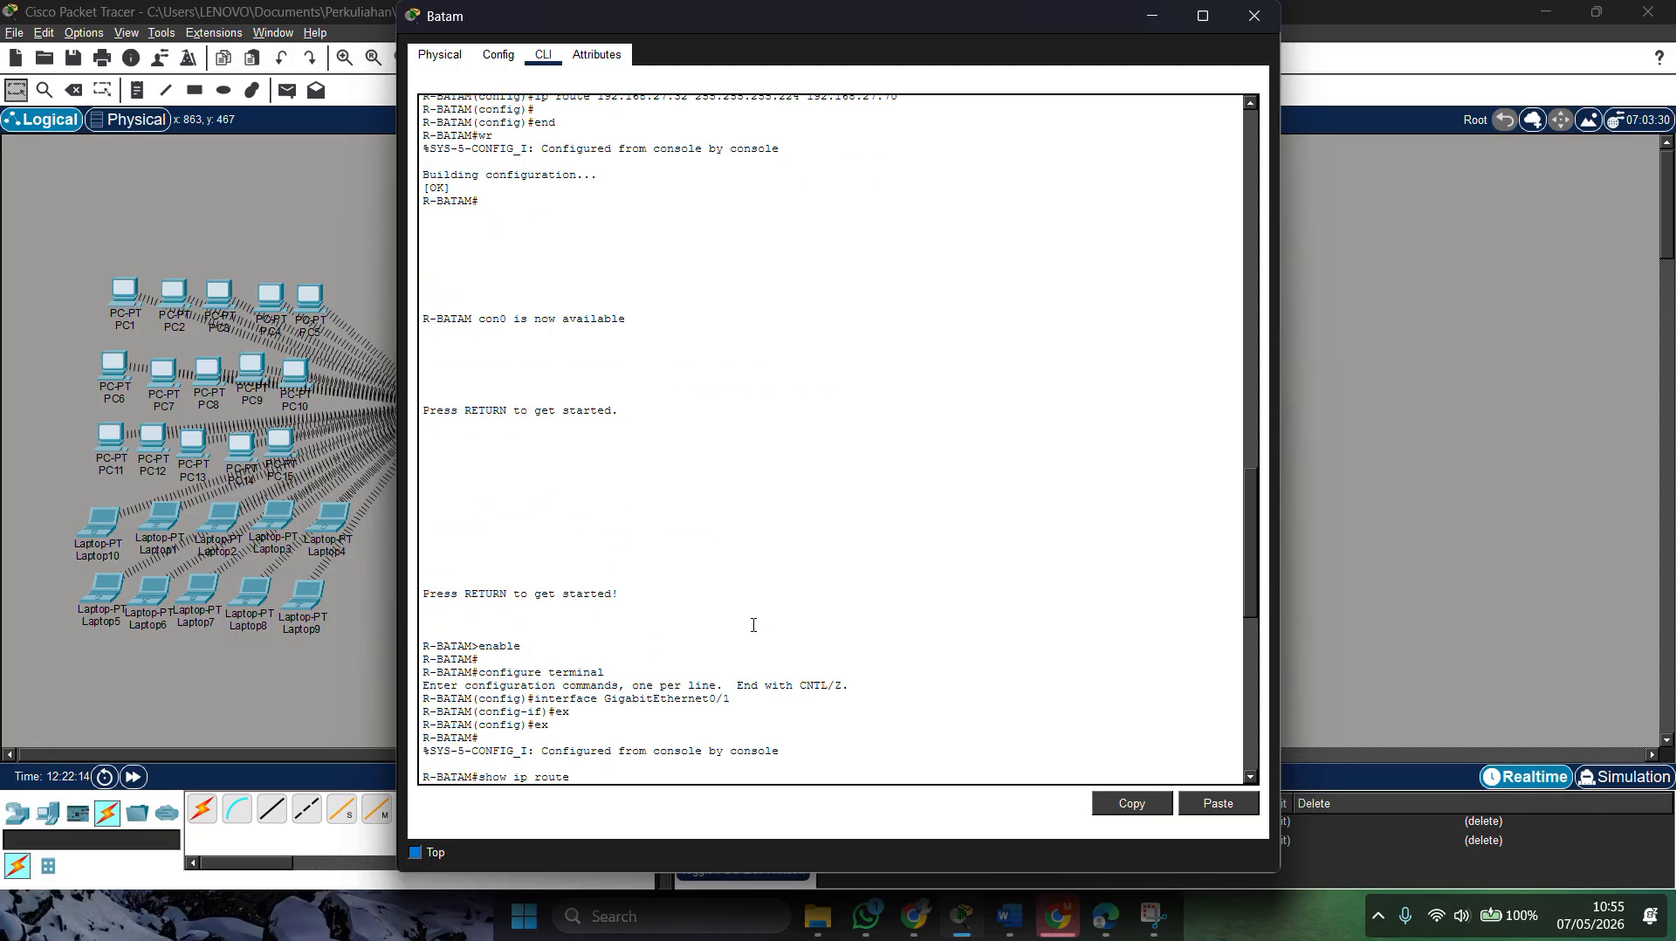
pyautogui.scroll(-6, 793, 596)
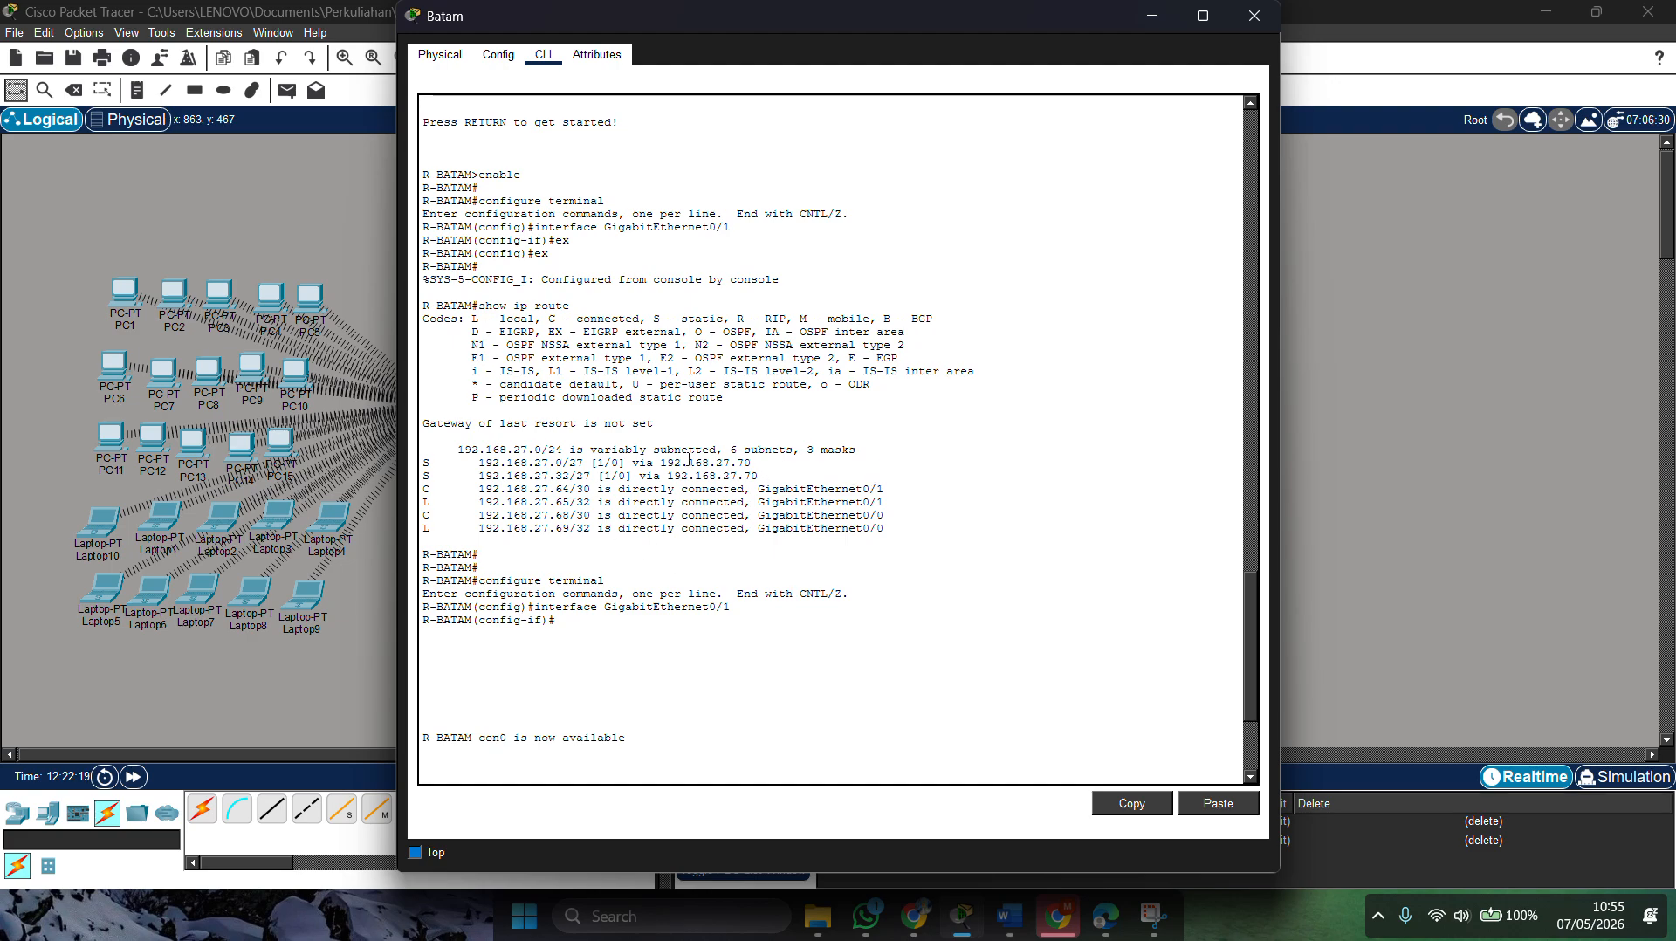
pyautogui.moveTo(758, 474); pyautogui.dragTo(451, 473)
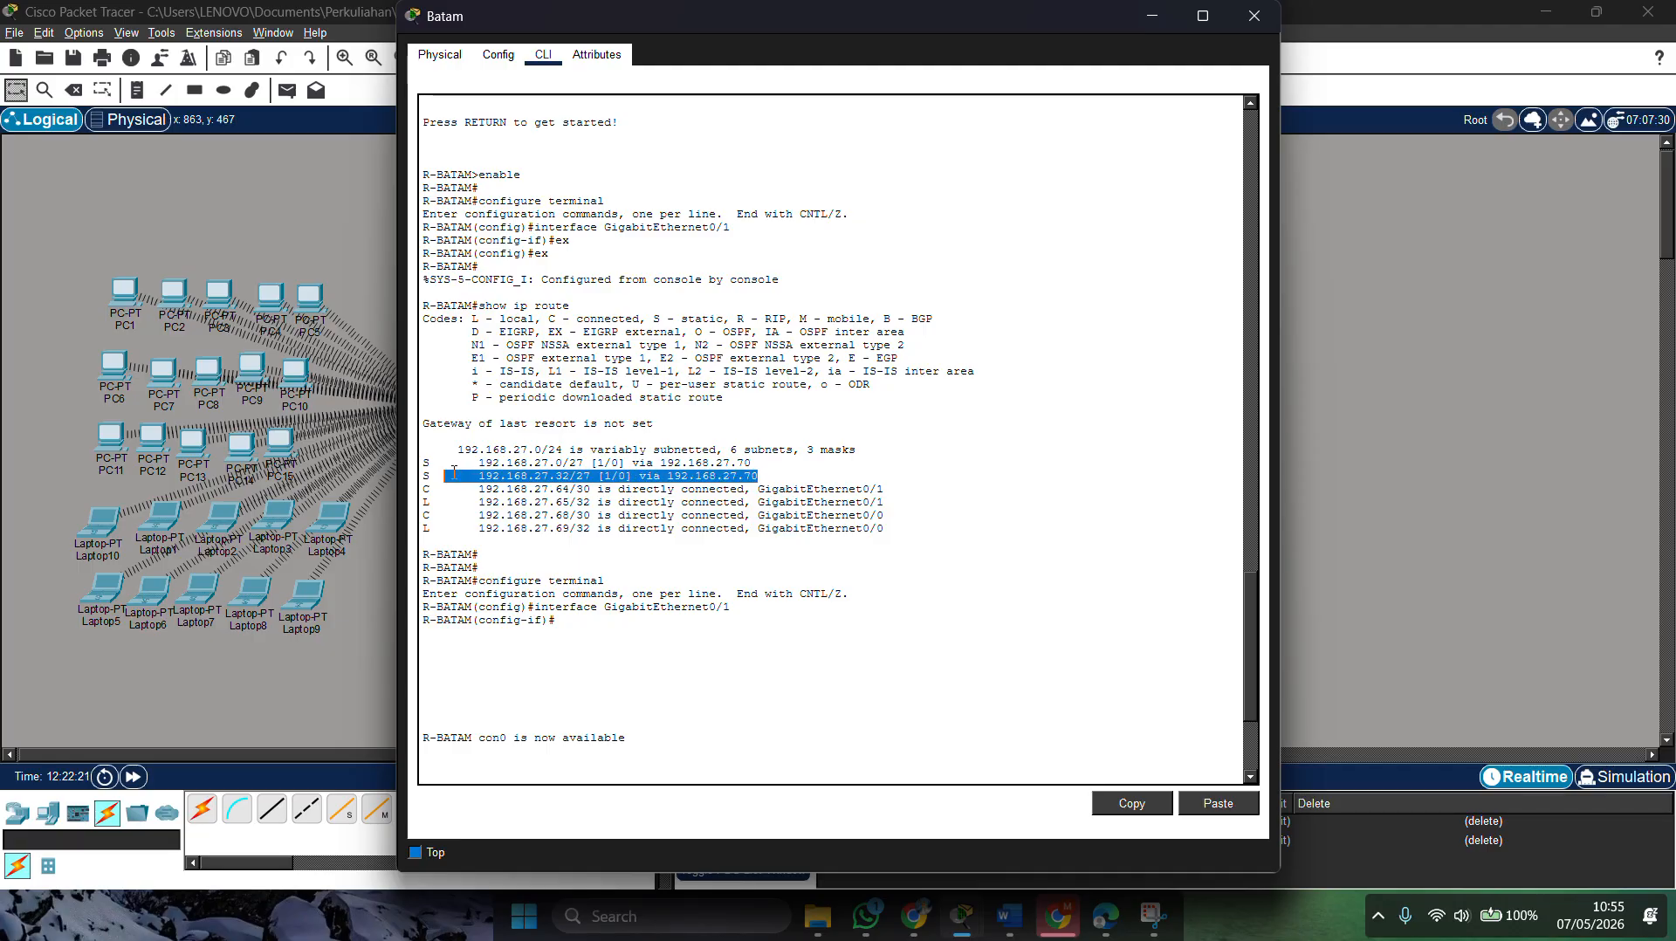
pyautogui.click(450, 473)
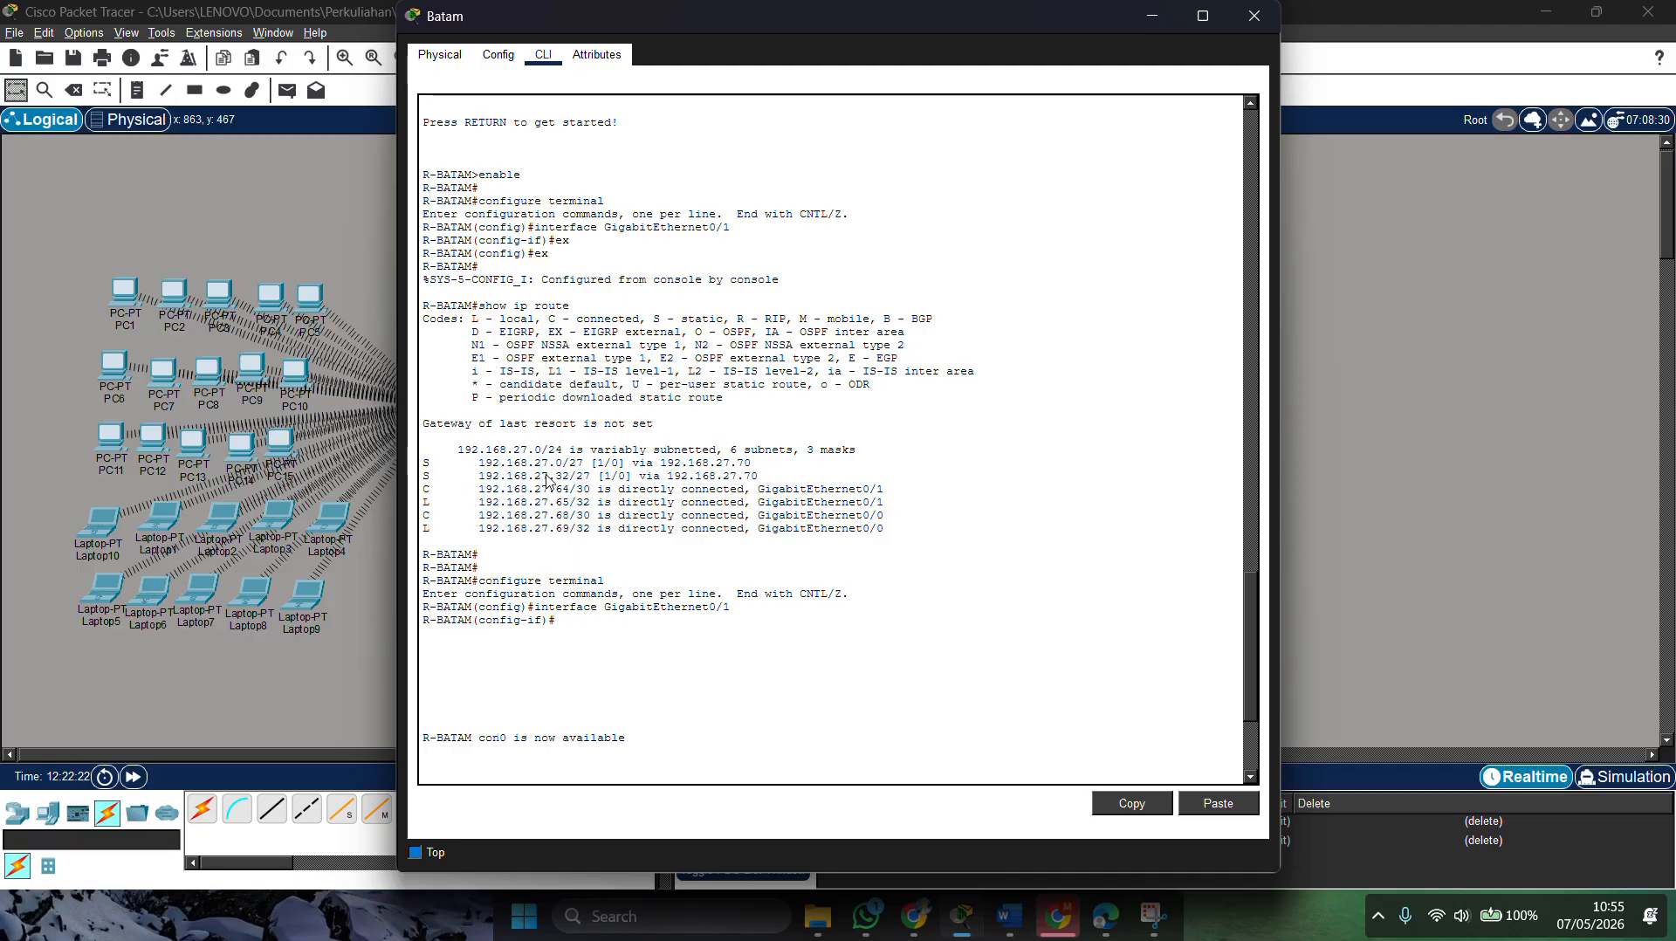
pyautogui.click(1472, 616)
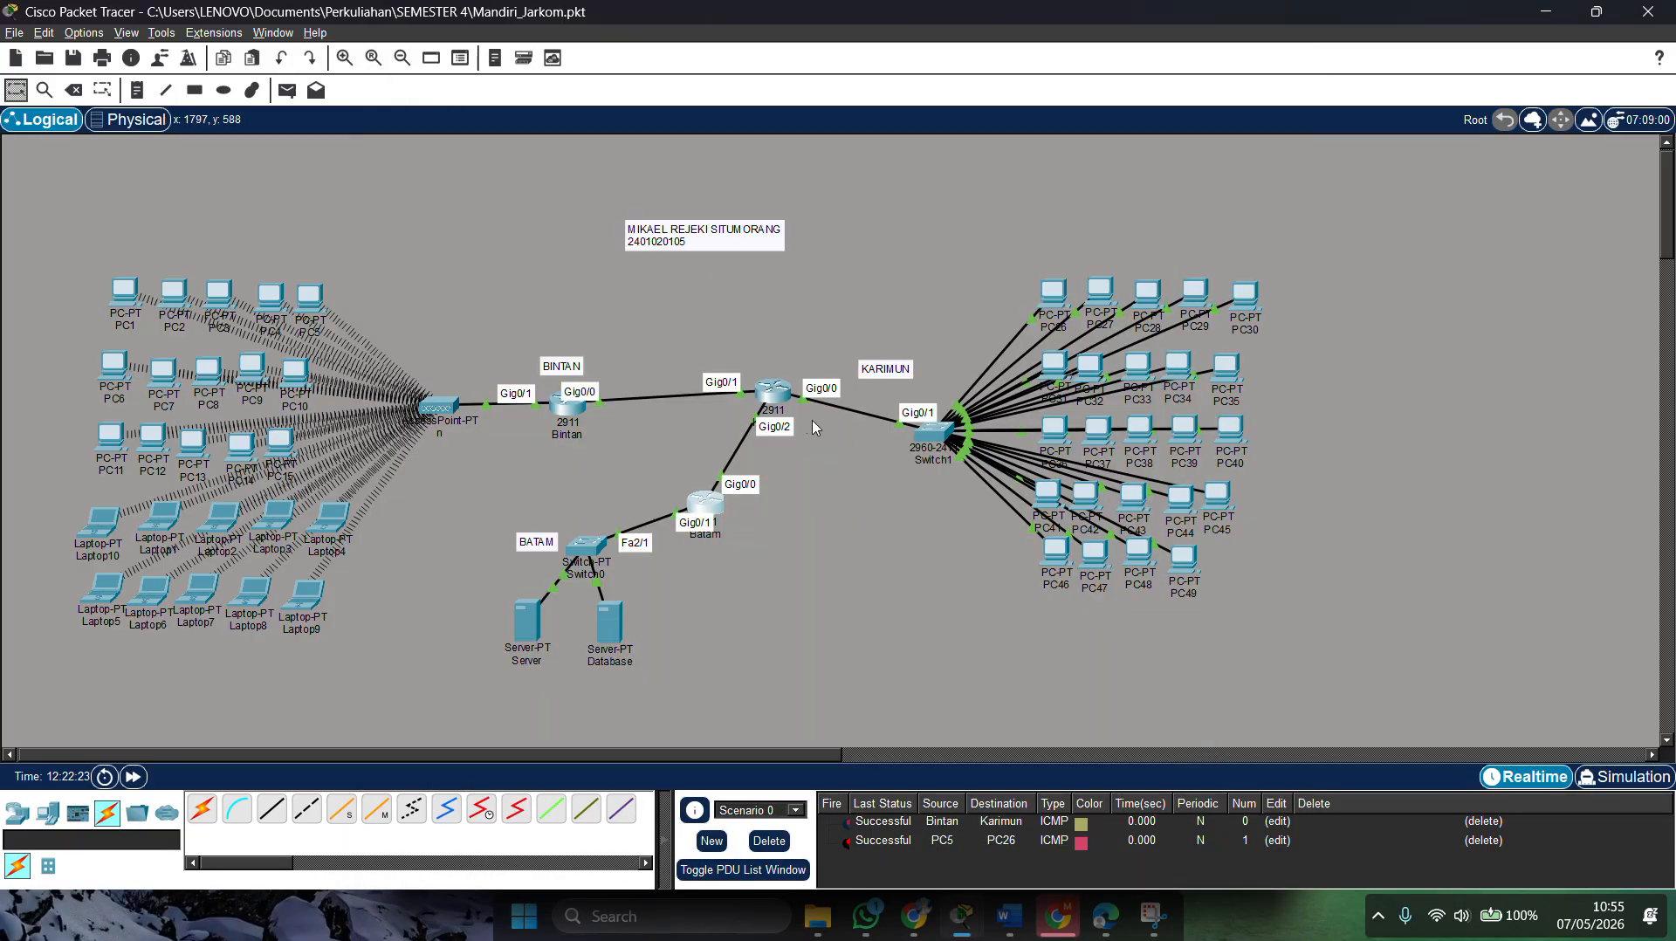
# Step: Open the Karimun router's command line and exit interface and global configuration modes to the privileged prompt
pyautogui.click(766, 391)
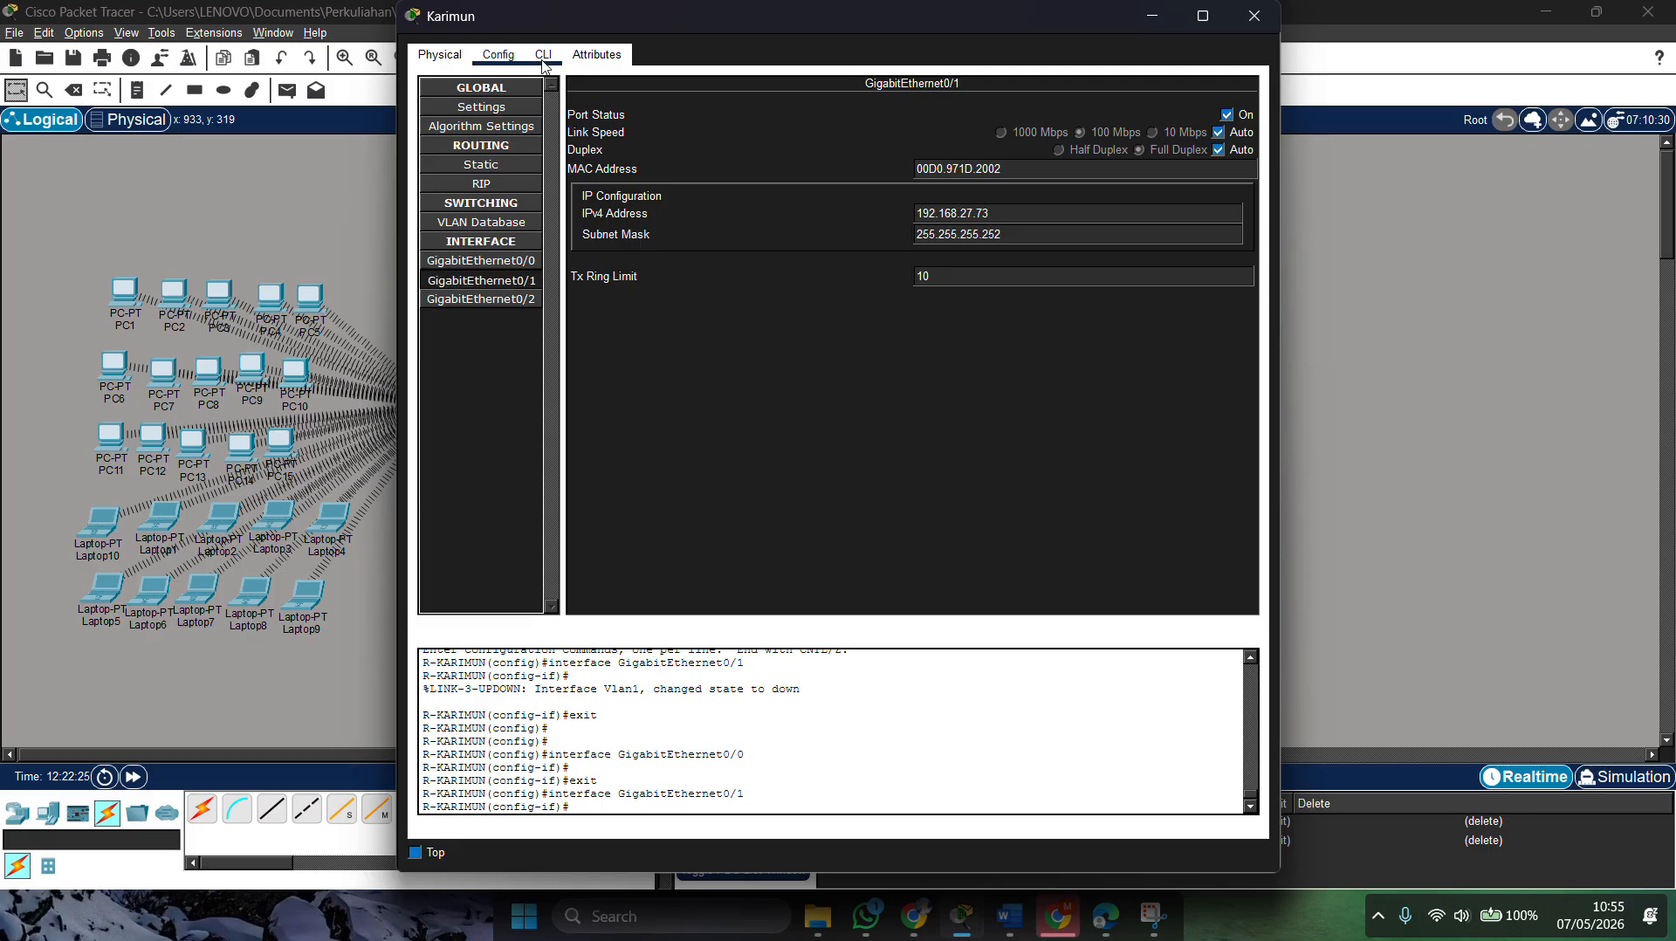
pyautogui.click(545, 55)
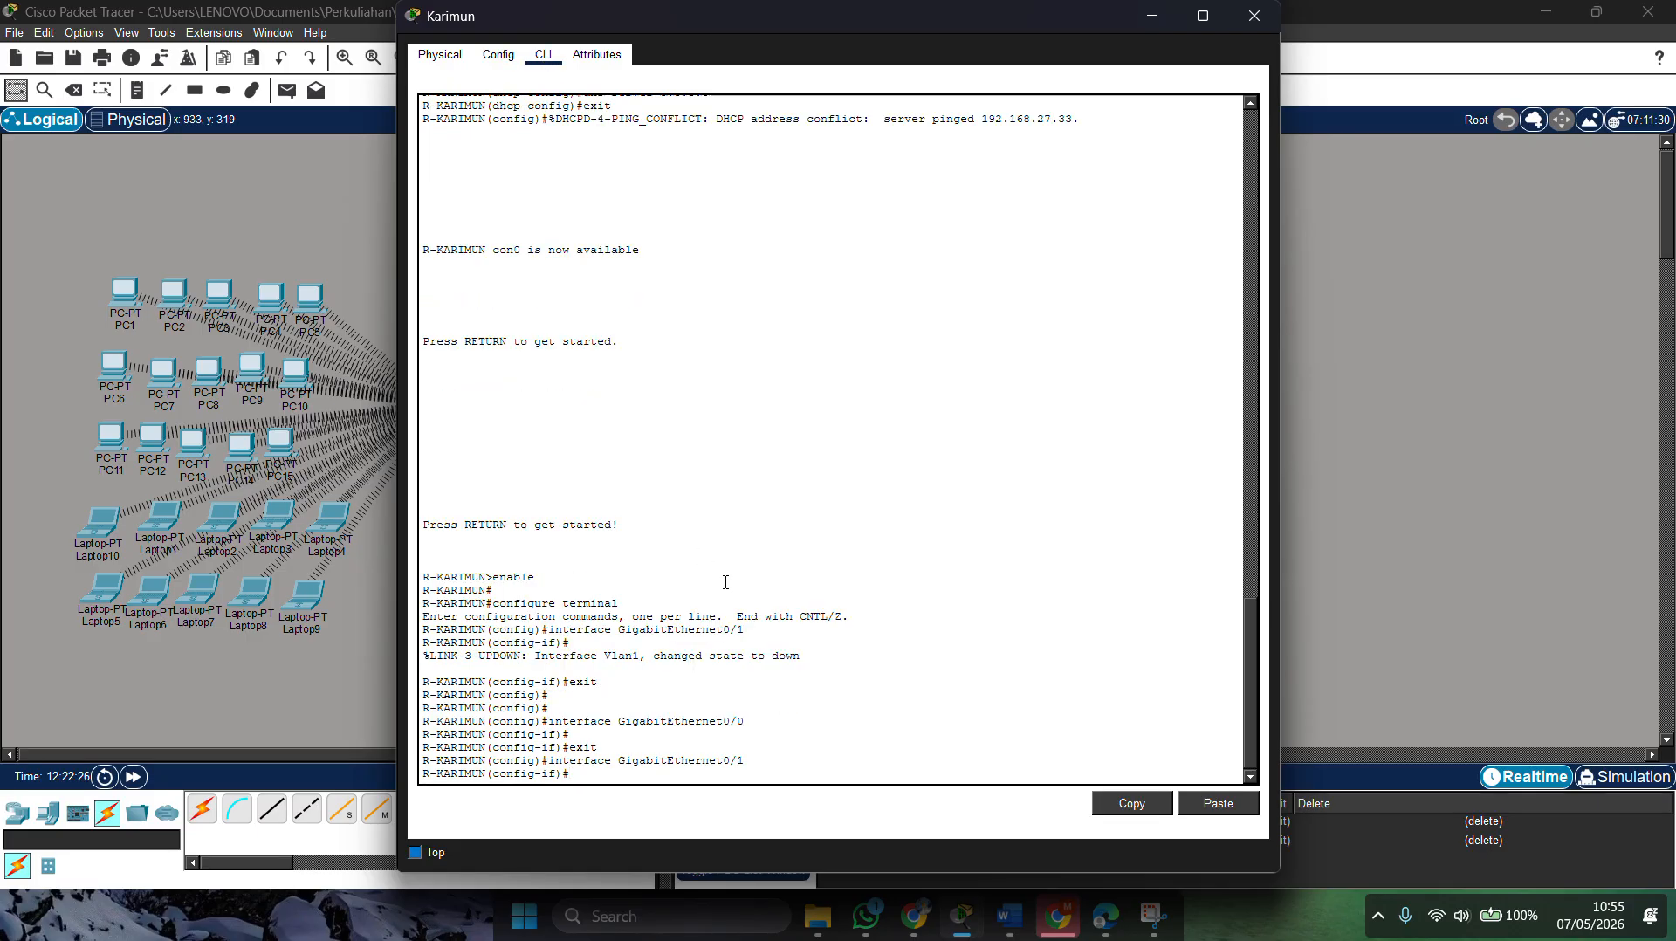
pyautogui.scroll(5, 725, 582)
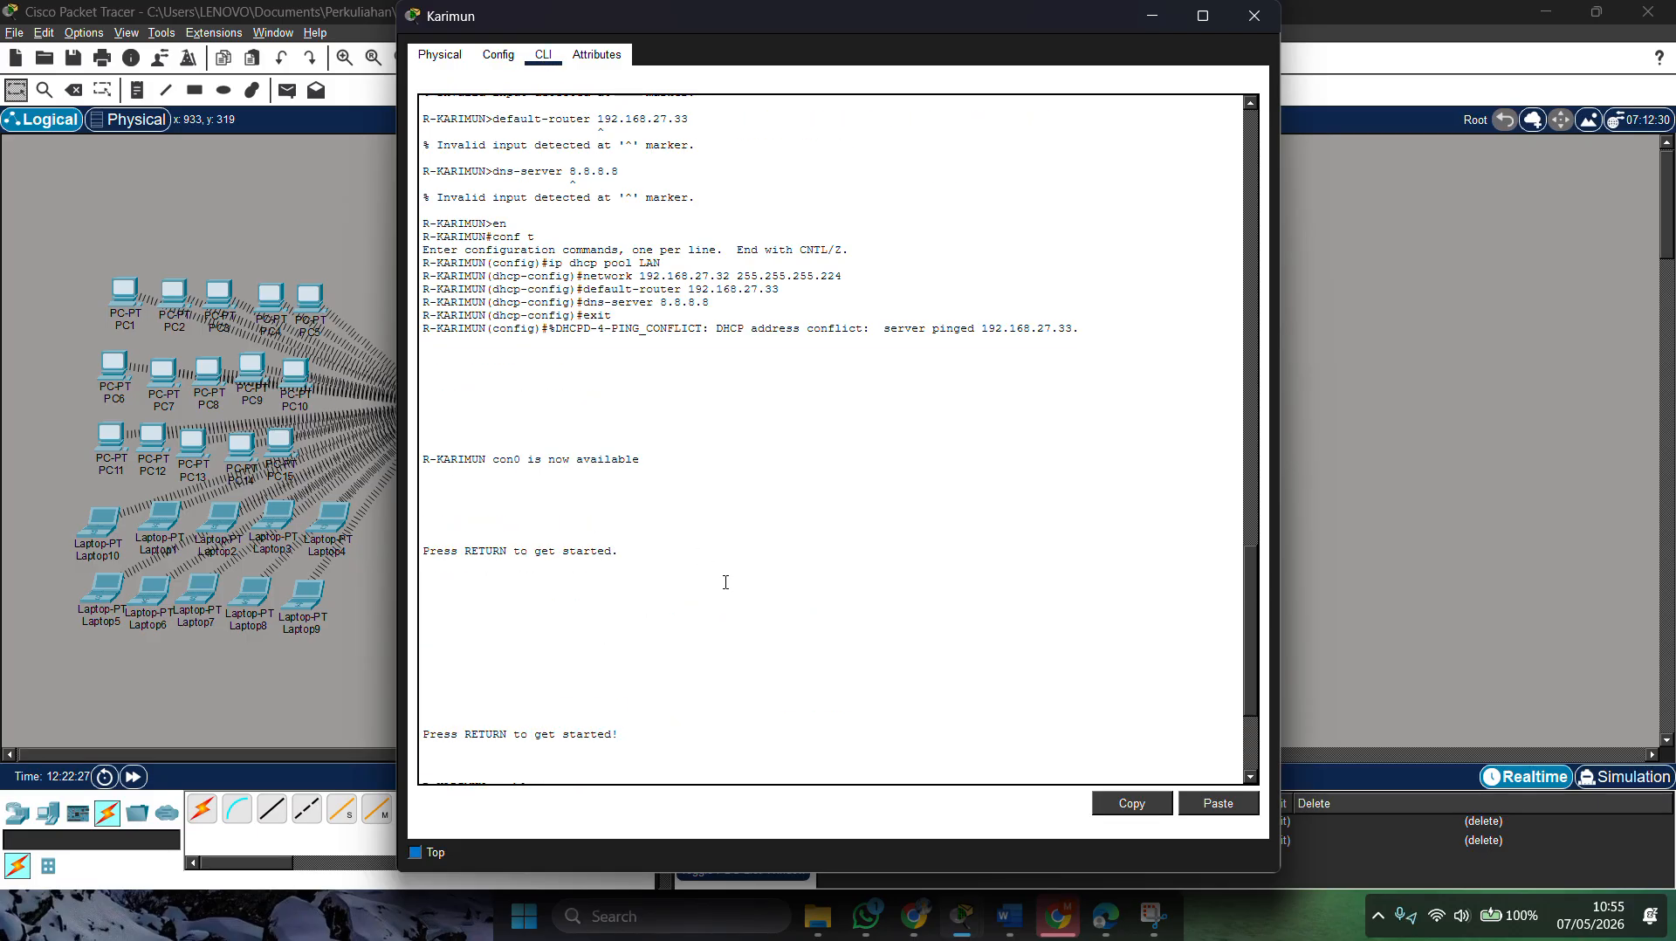
pyautogui.scroll(-5, 726, 582)
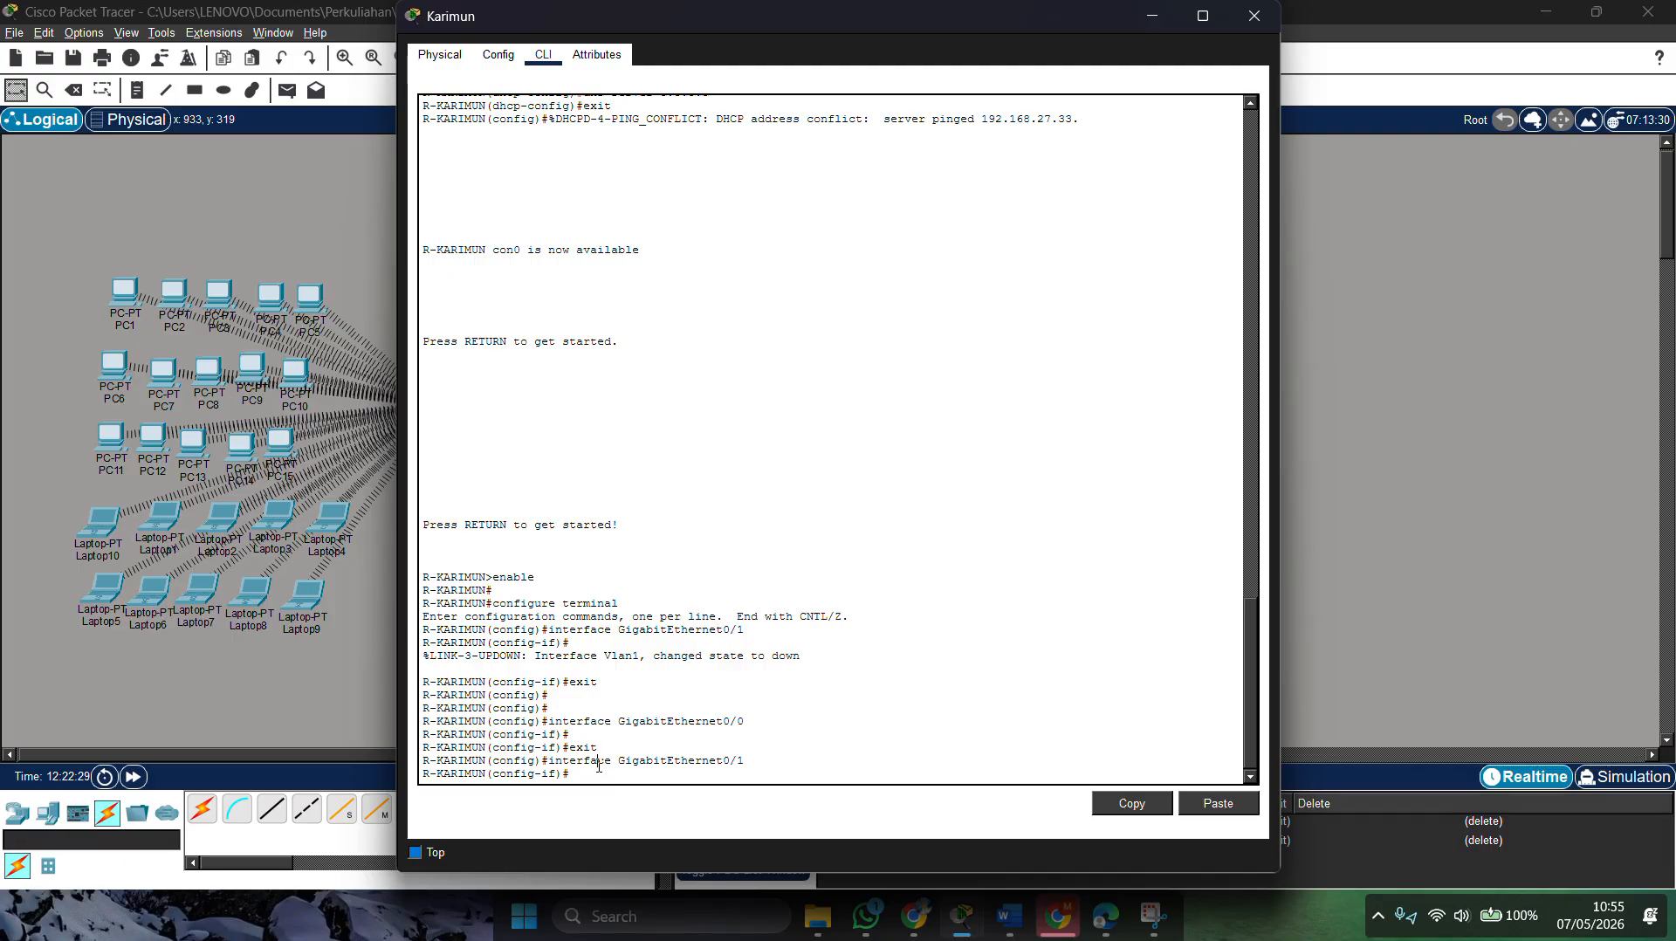
pyautogui.write('cx')
pyautogui.press('Return')
pyautogui.write('ex')
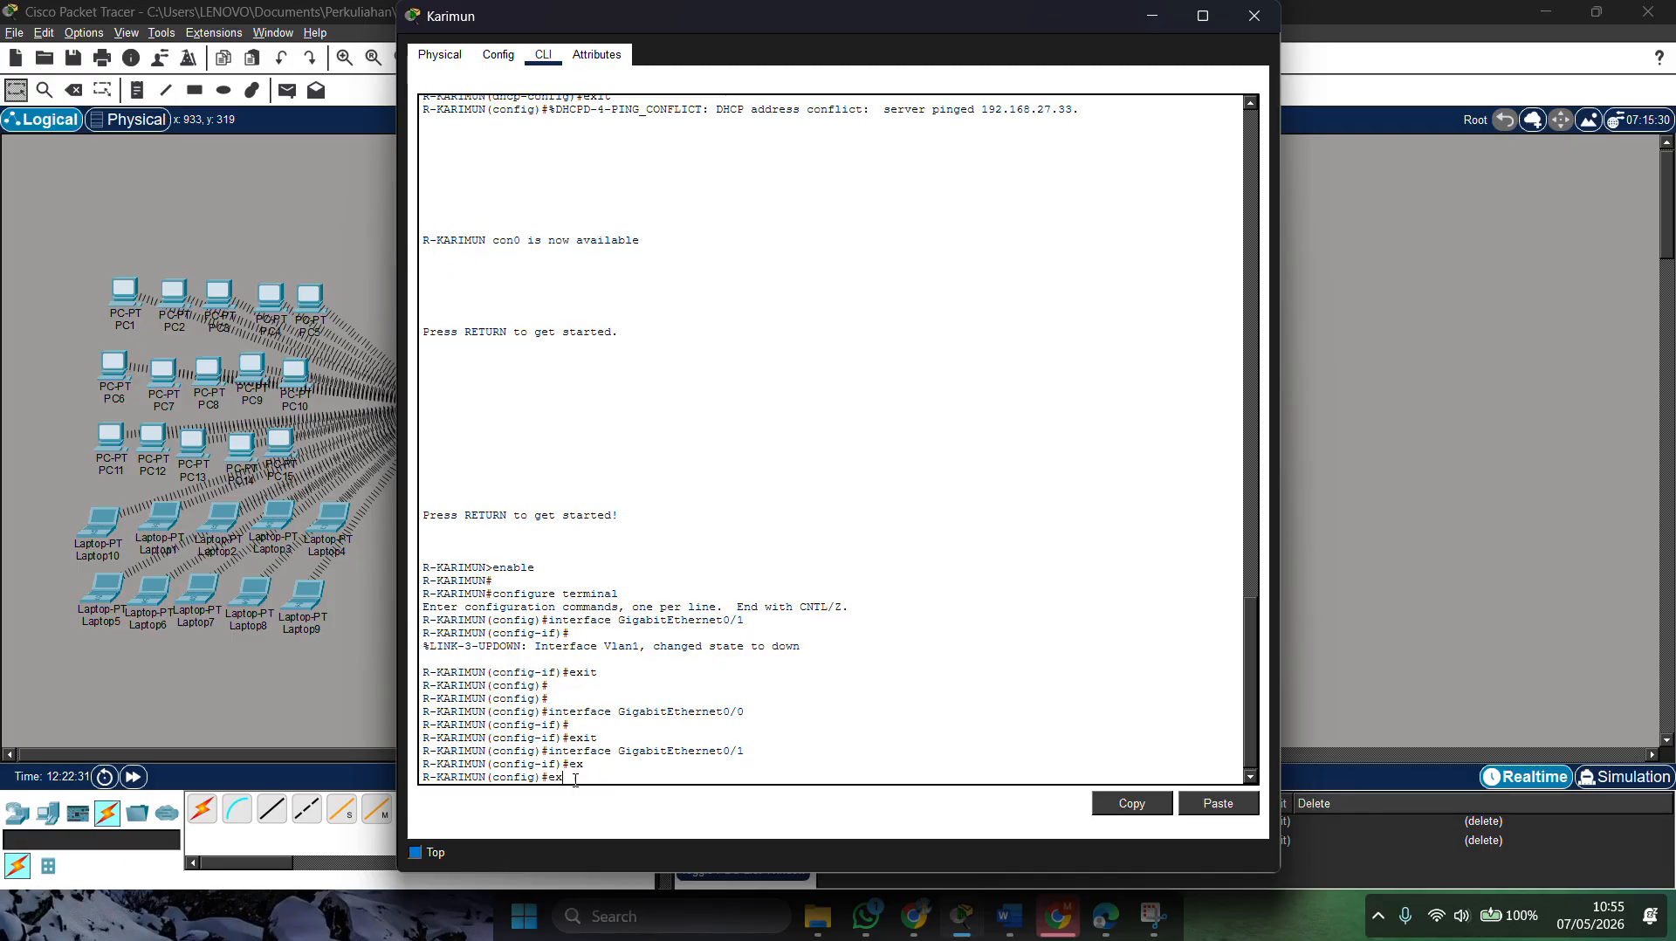
pyautogui.press('Return')
# Step: Display the Karimun router's routing table with show ip route and return to the topology
pyautogui.write('s')
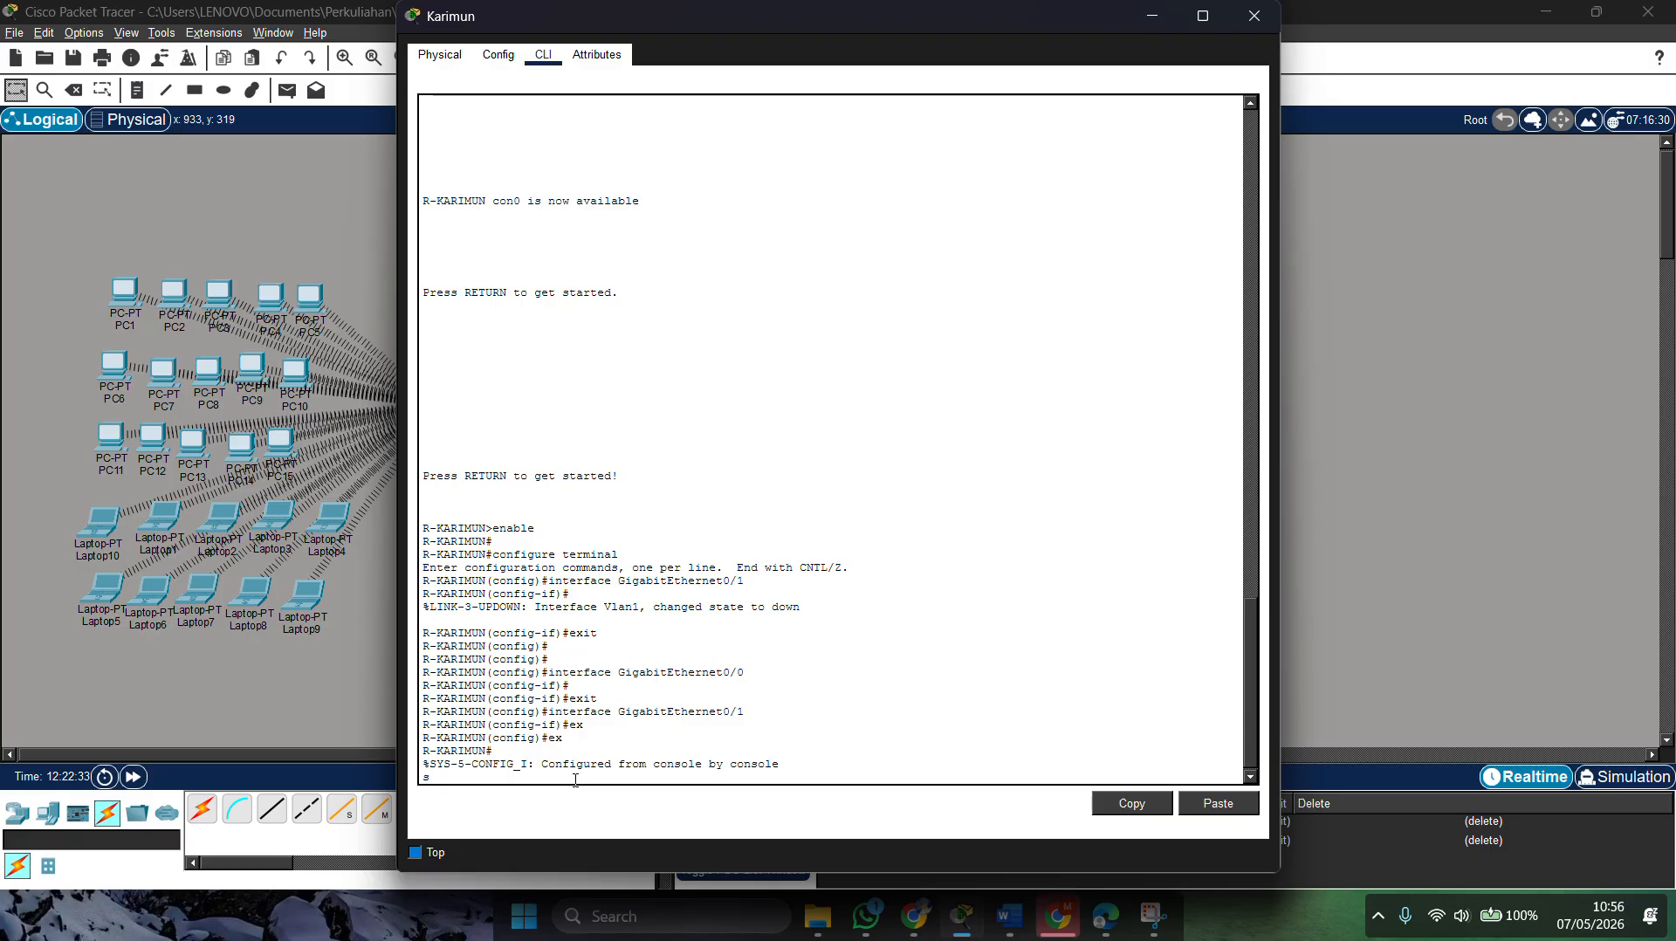
pyautogui.press('Return')
pyautogui.write('show ip route')
pyautogui.press('Return')
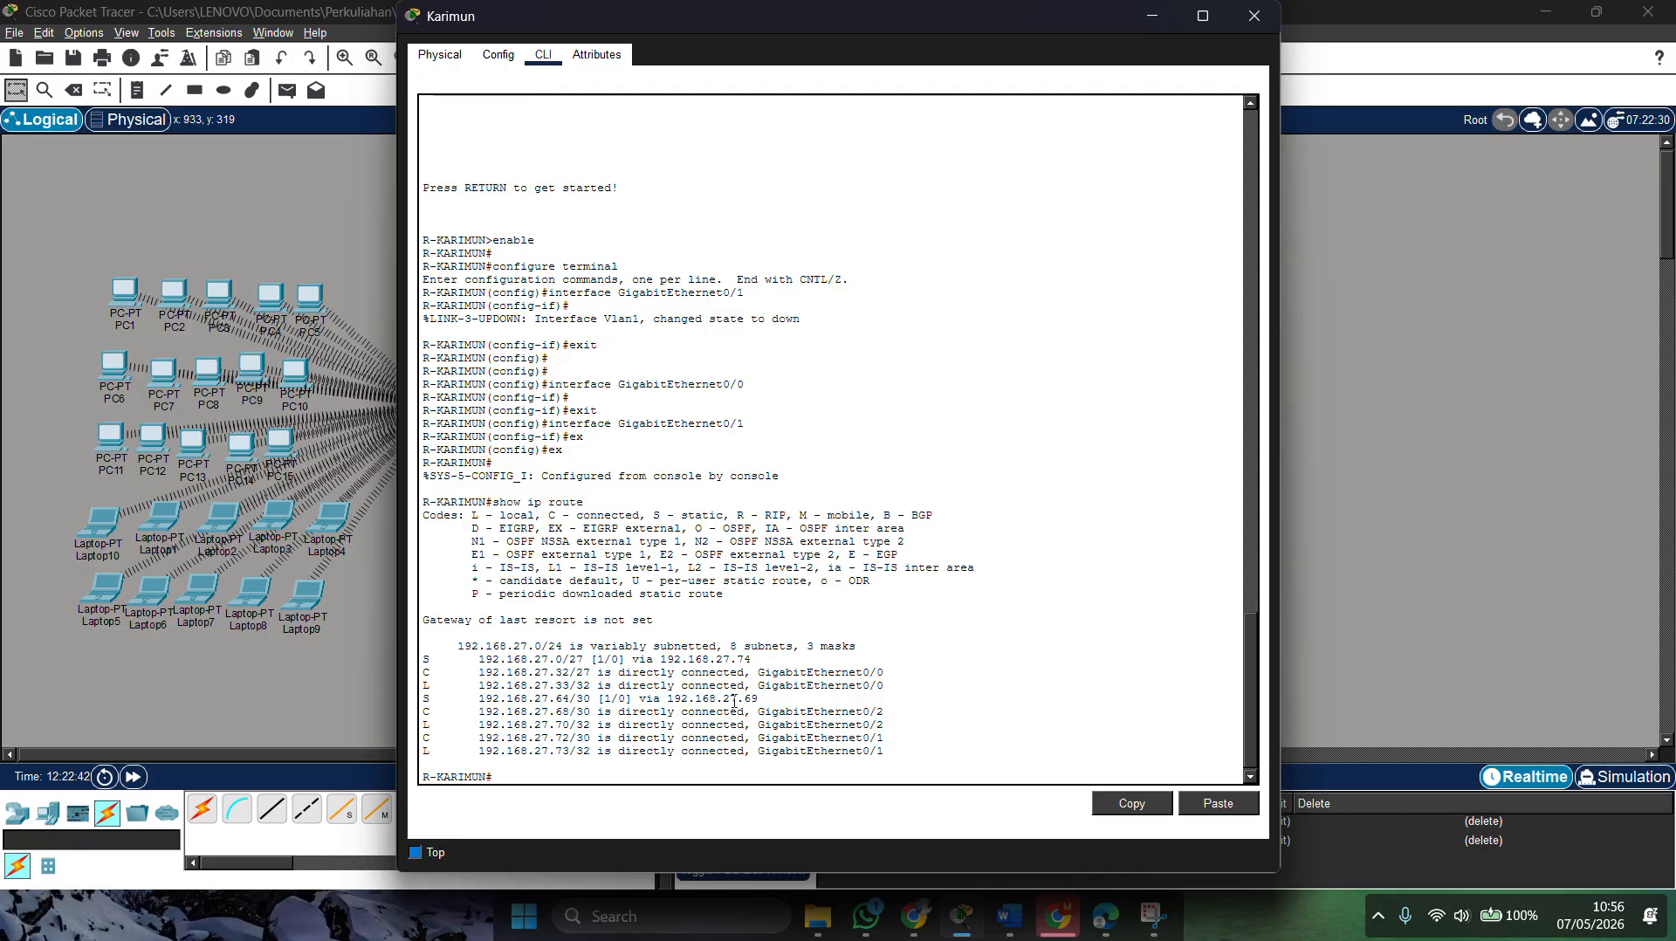
pyautogui.click(1369, 530)
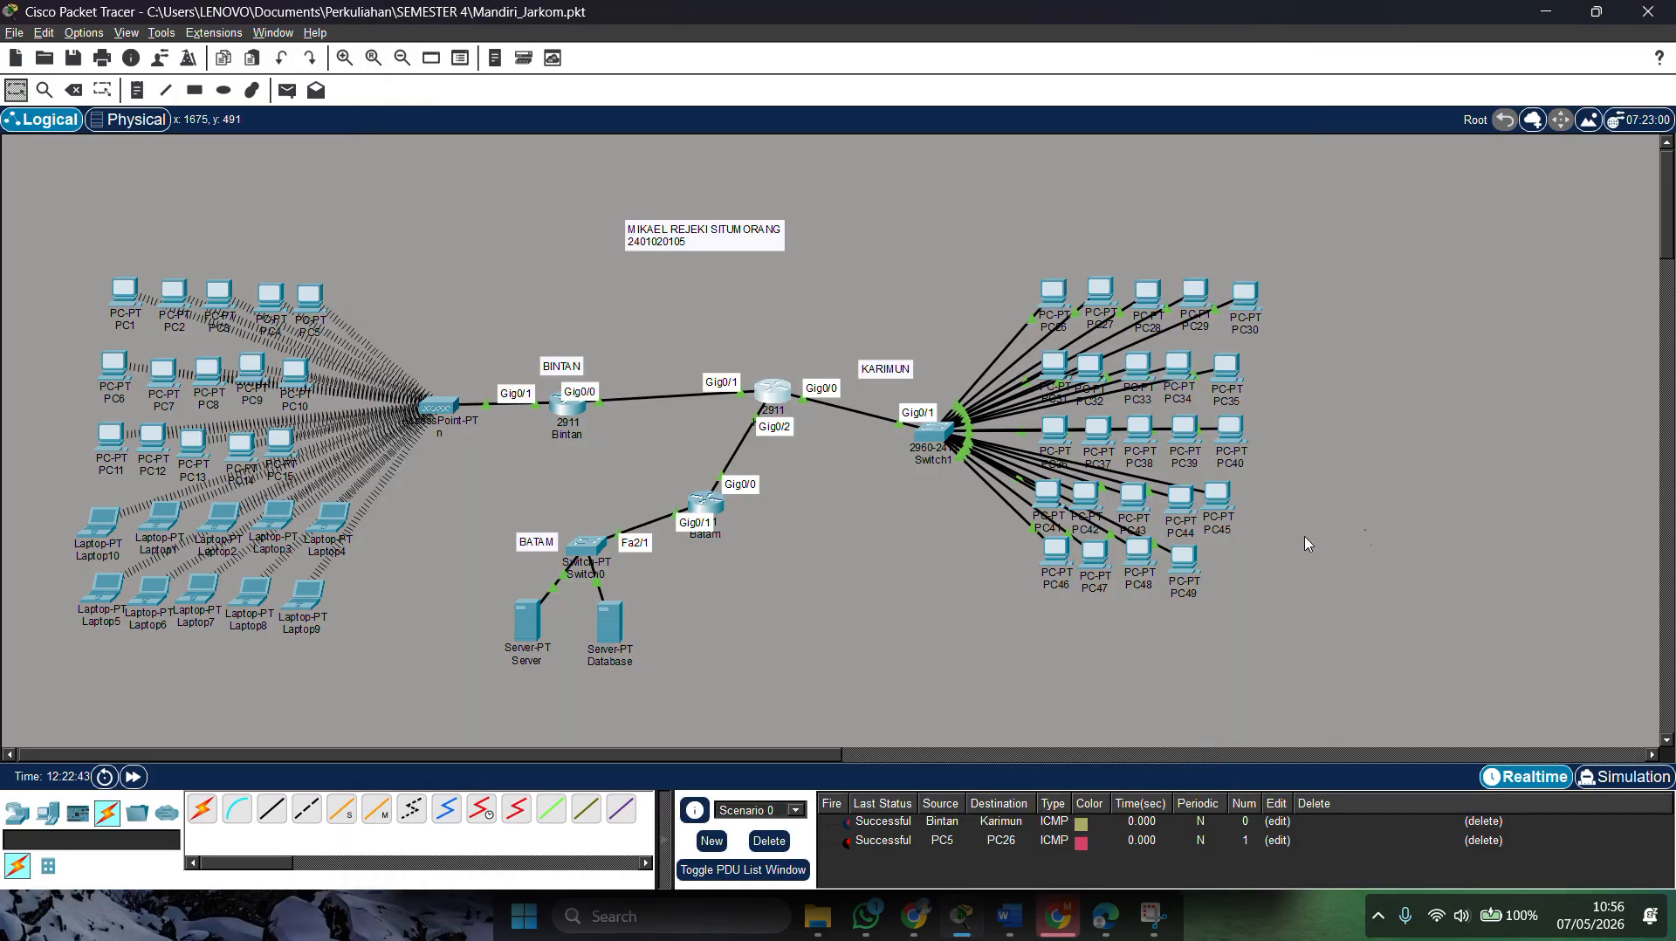
# Step: Display the Bintan router's routing table with show ip route in its command line and return to the topology
pyautogui.click(575, 408)
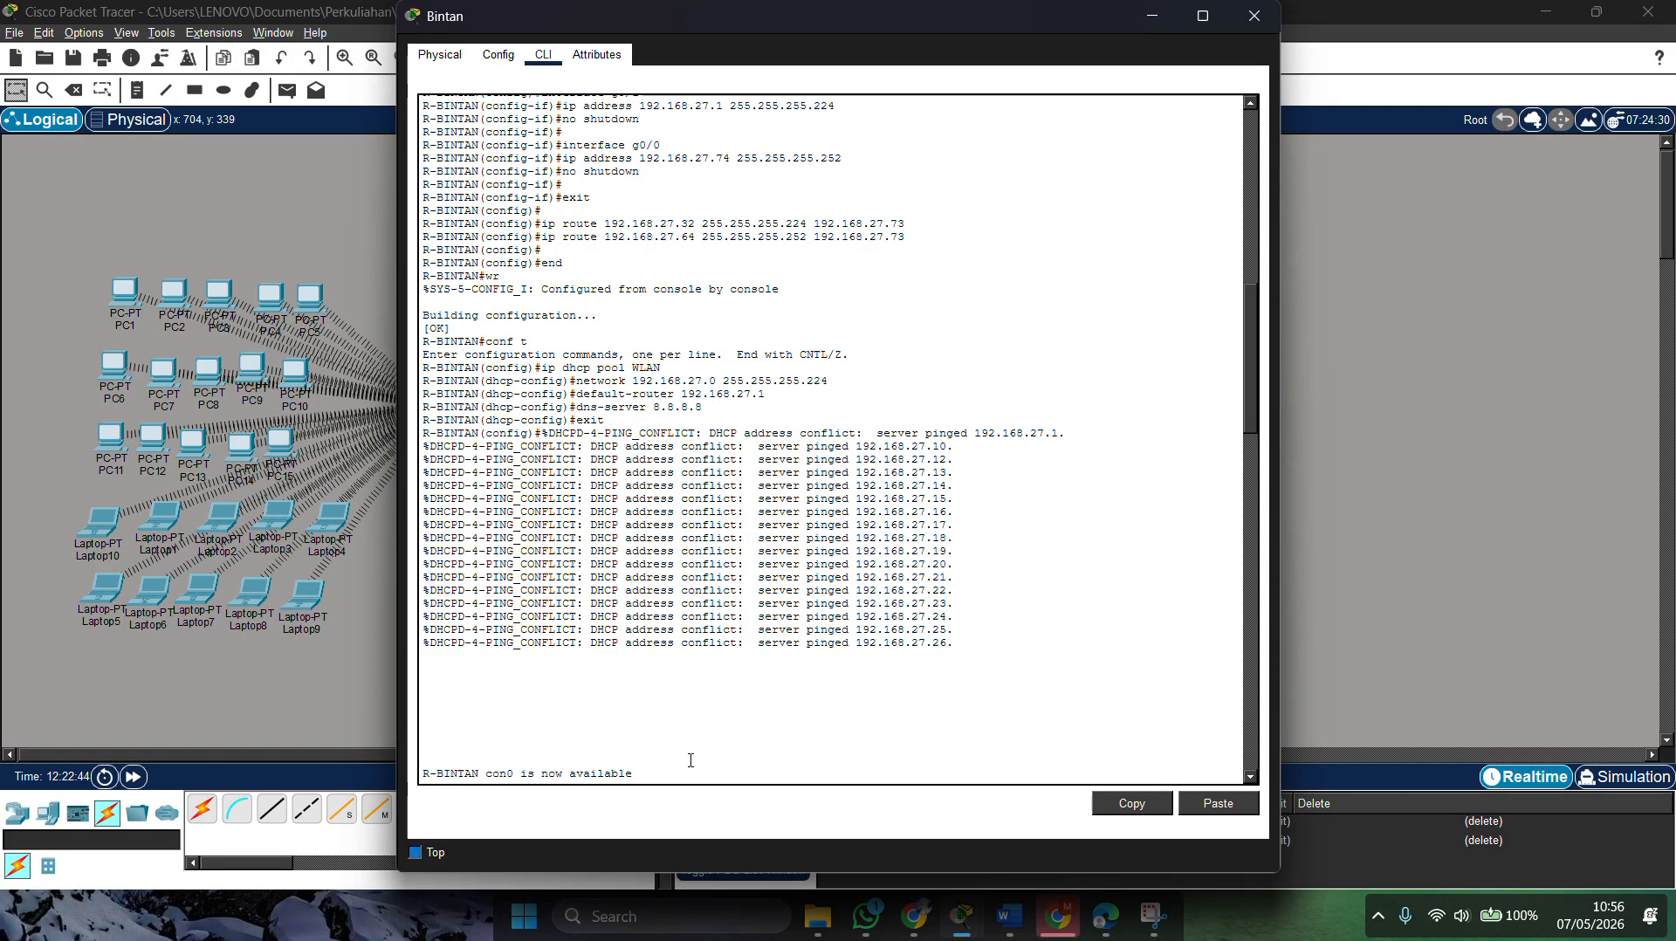
pyautogui.scroll(-10, 774, 642)
pyautogui.scroll(-10, 780, 649)
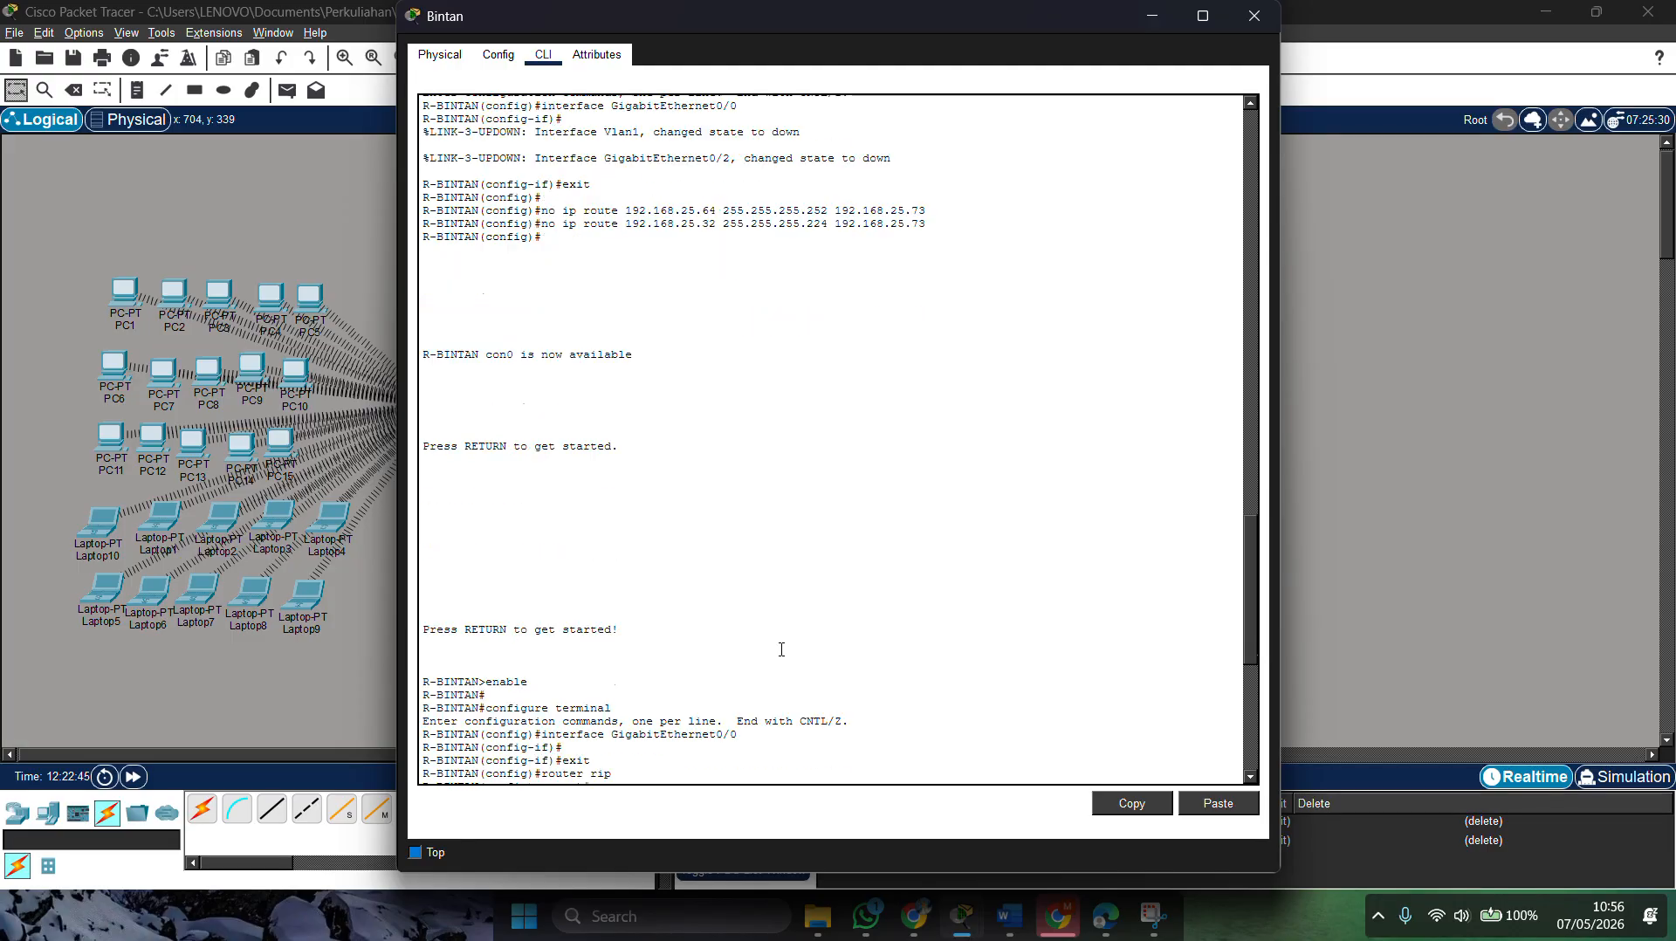
pyautogui.click(740, 643)
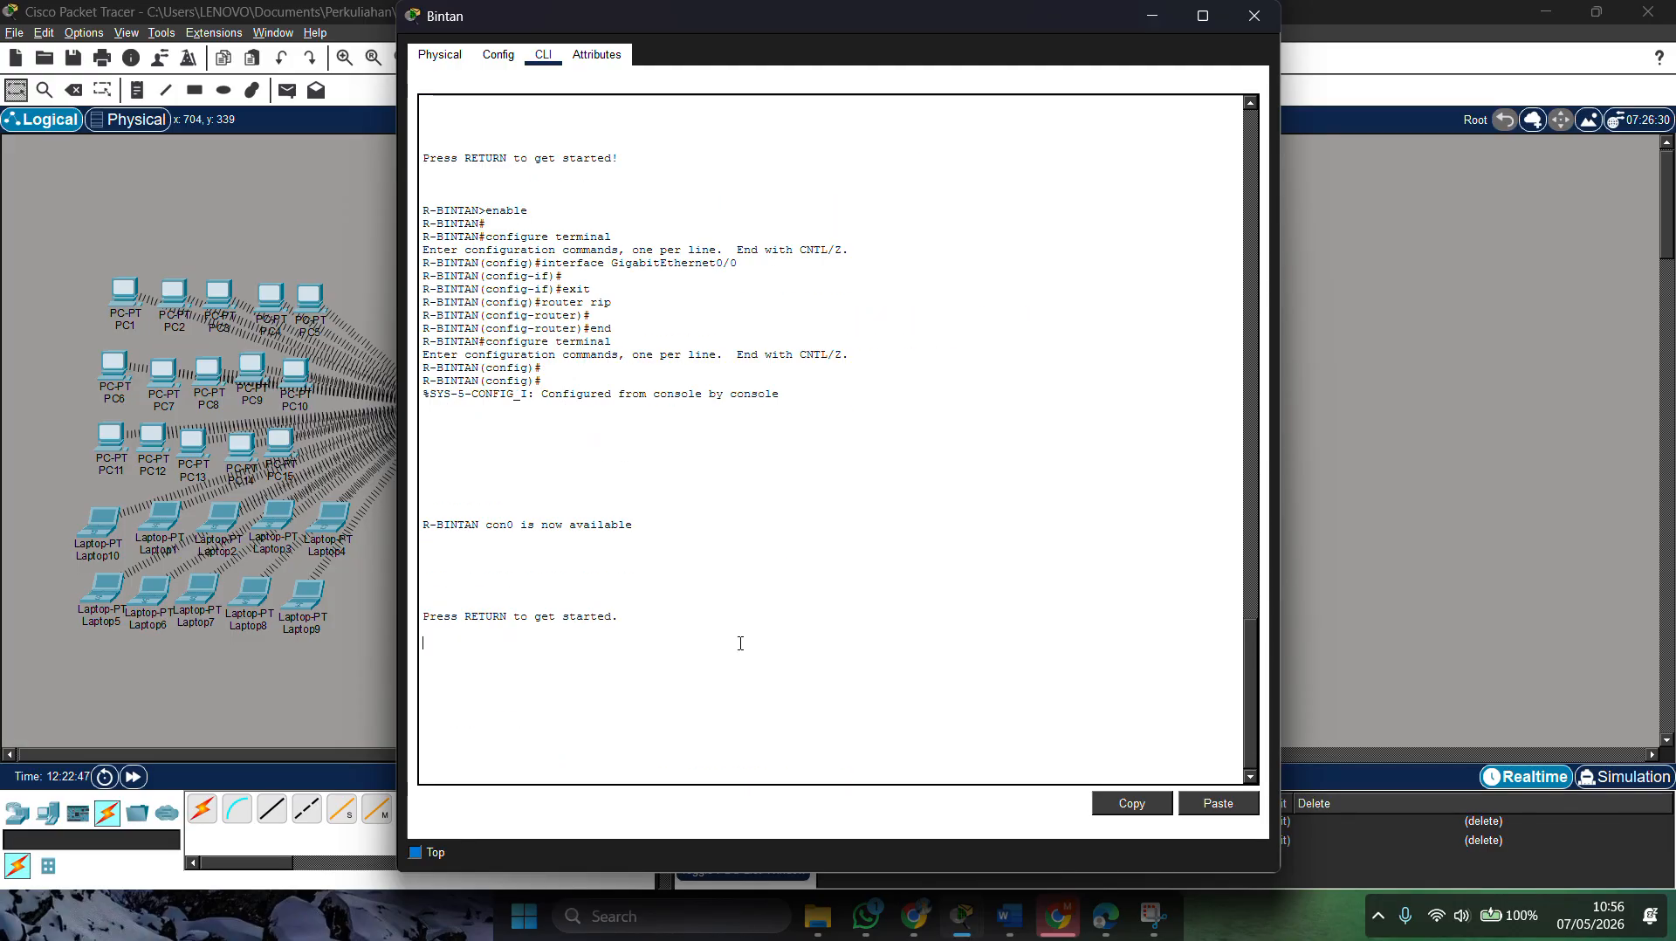
pyautogui.press('Return')
pyautogui.write('show ip r')
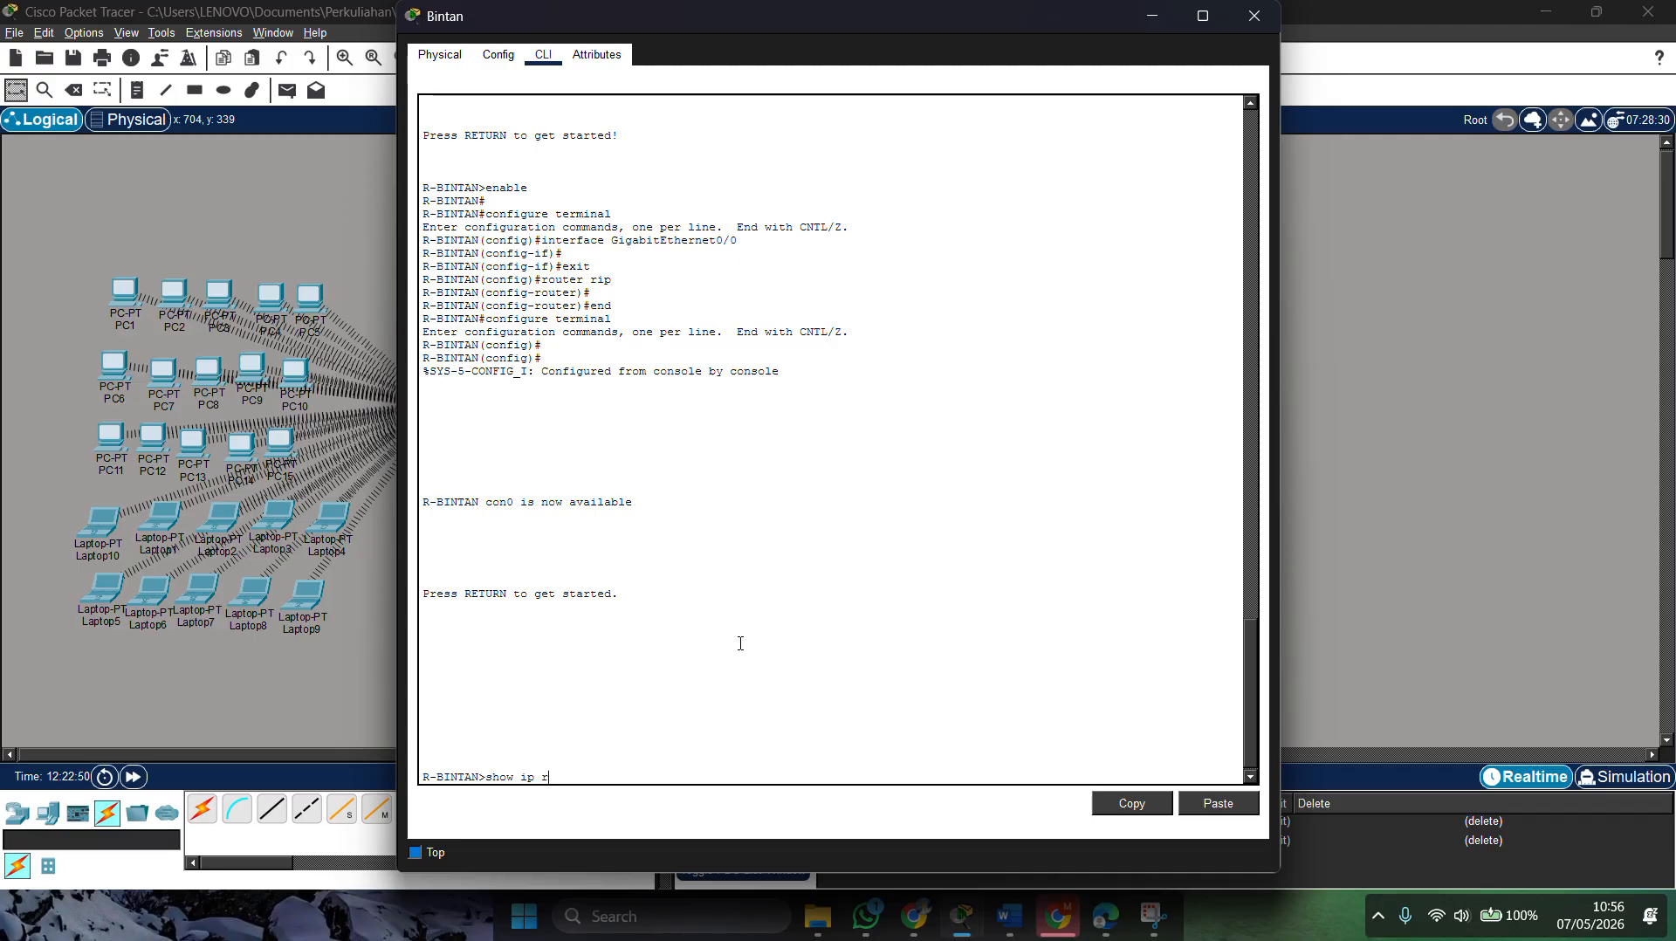
pyautogui.write('oute')
pyautogui.press('Return')
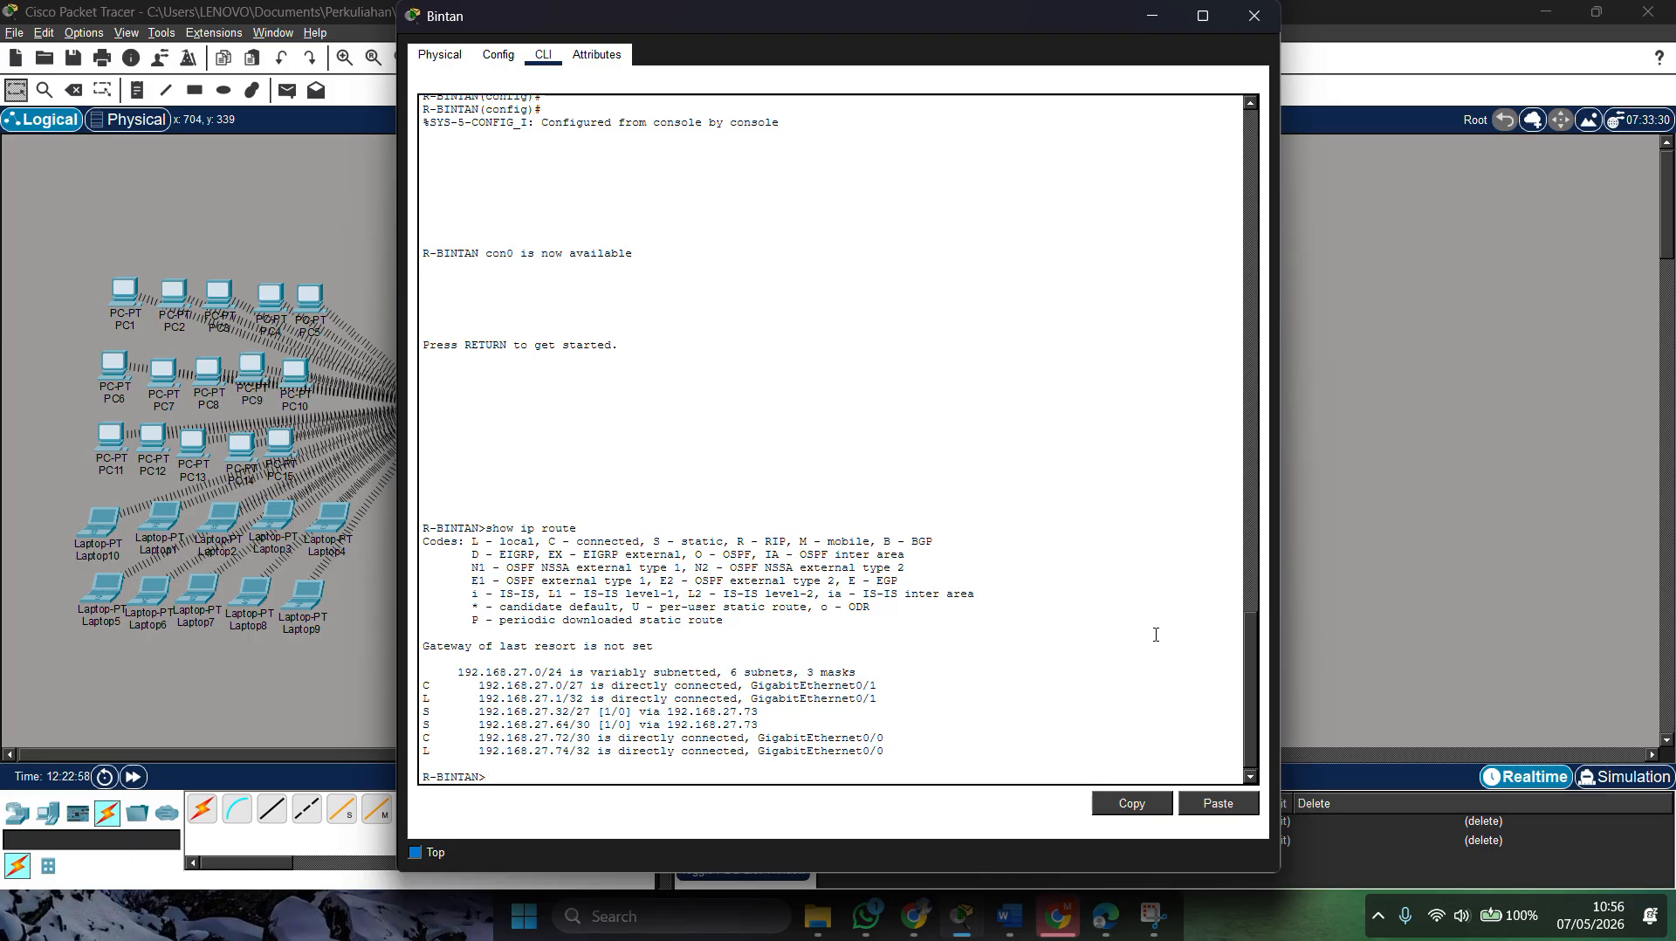
pyautogui.click(1291, 627)
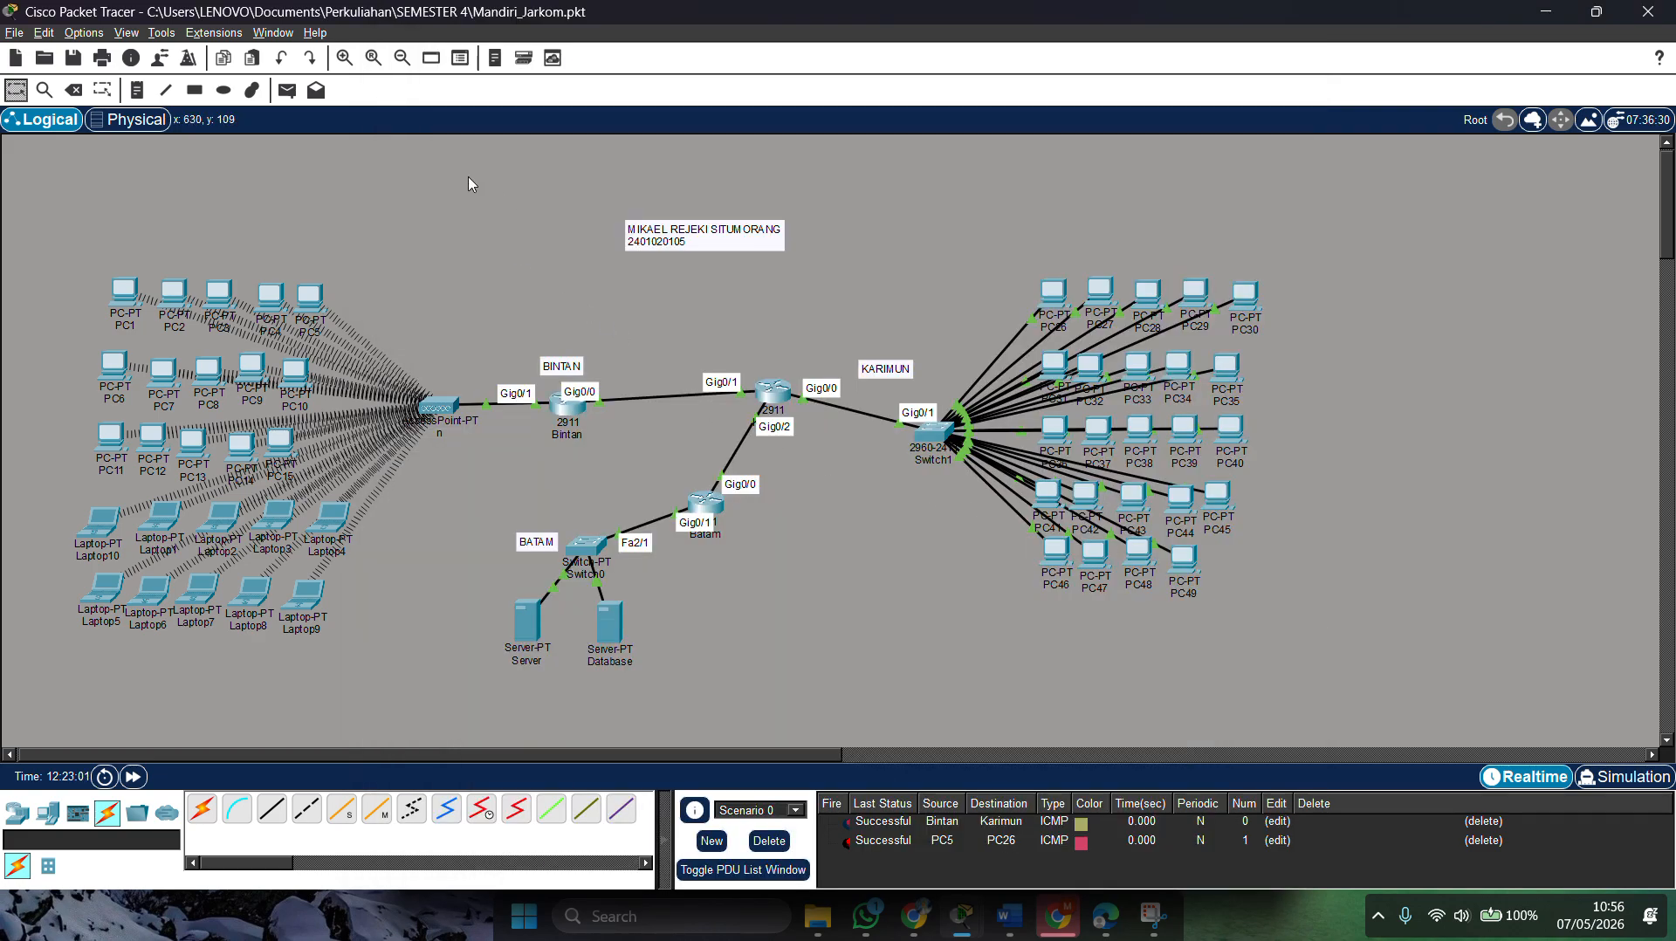
# Step: Send a simple PDU from PC5 to PC26
pyautogui.click(287, 90)
pyautogui.click(310, 301)
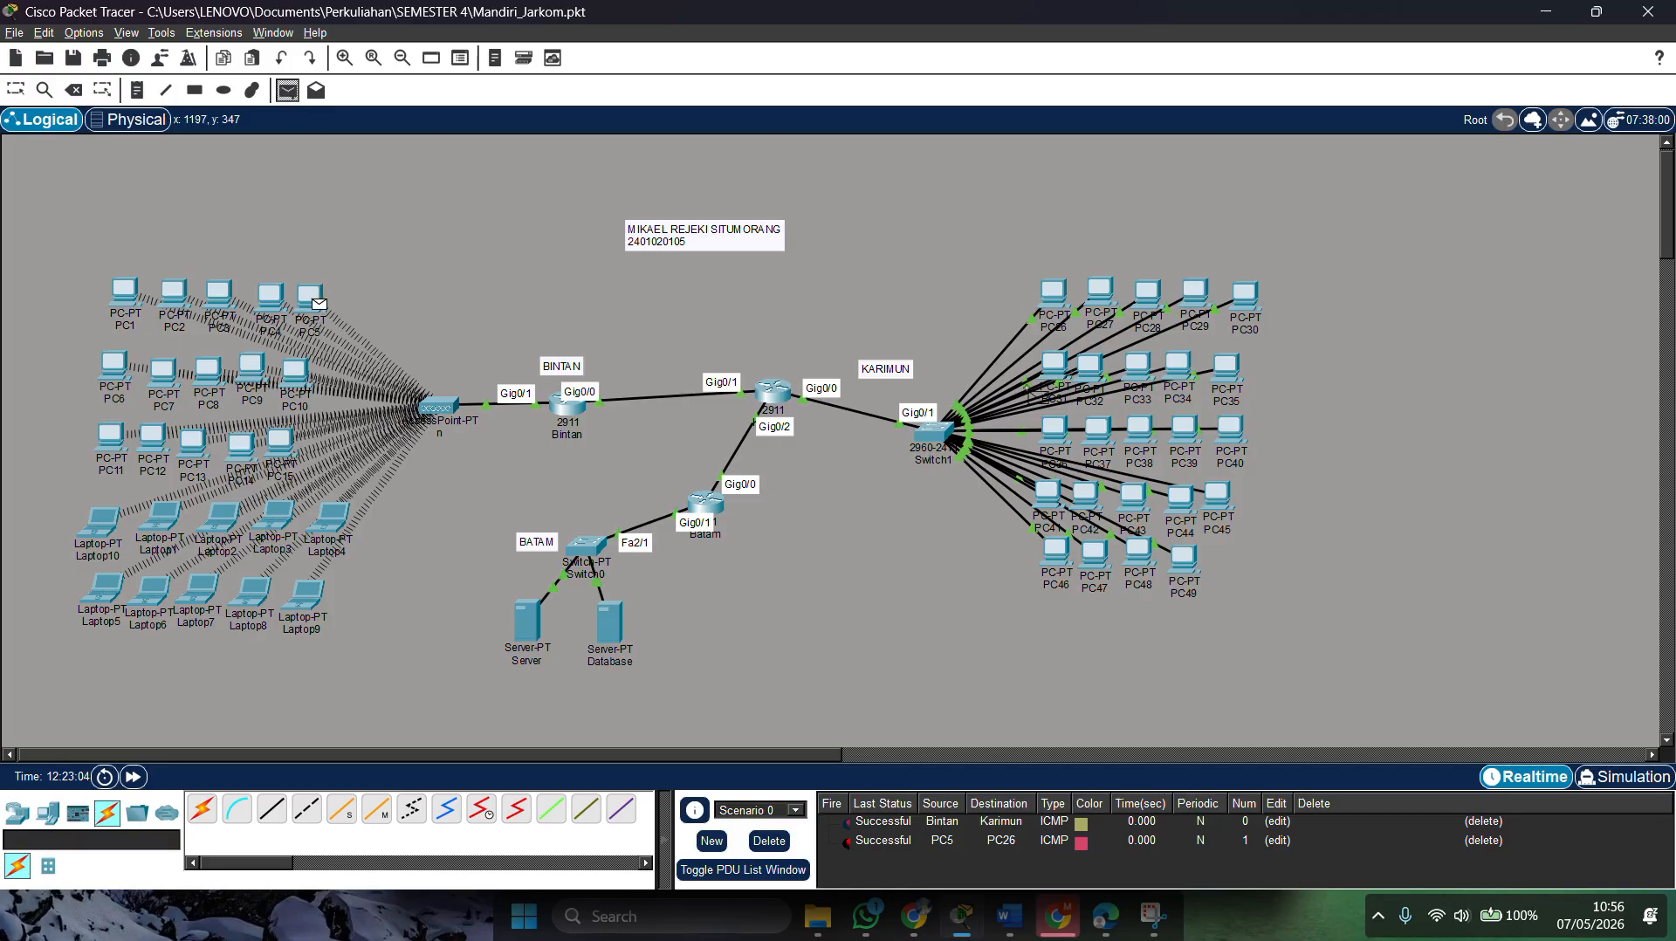
pyautogui.click(1056, 302)
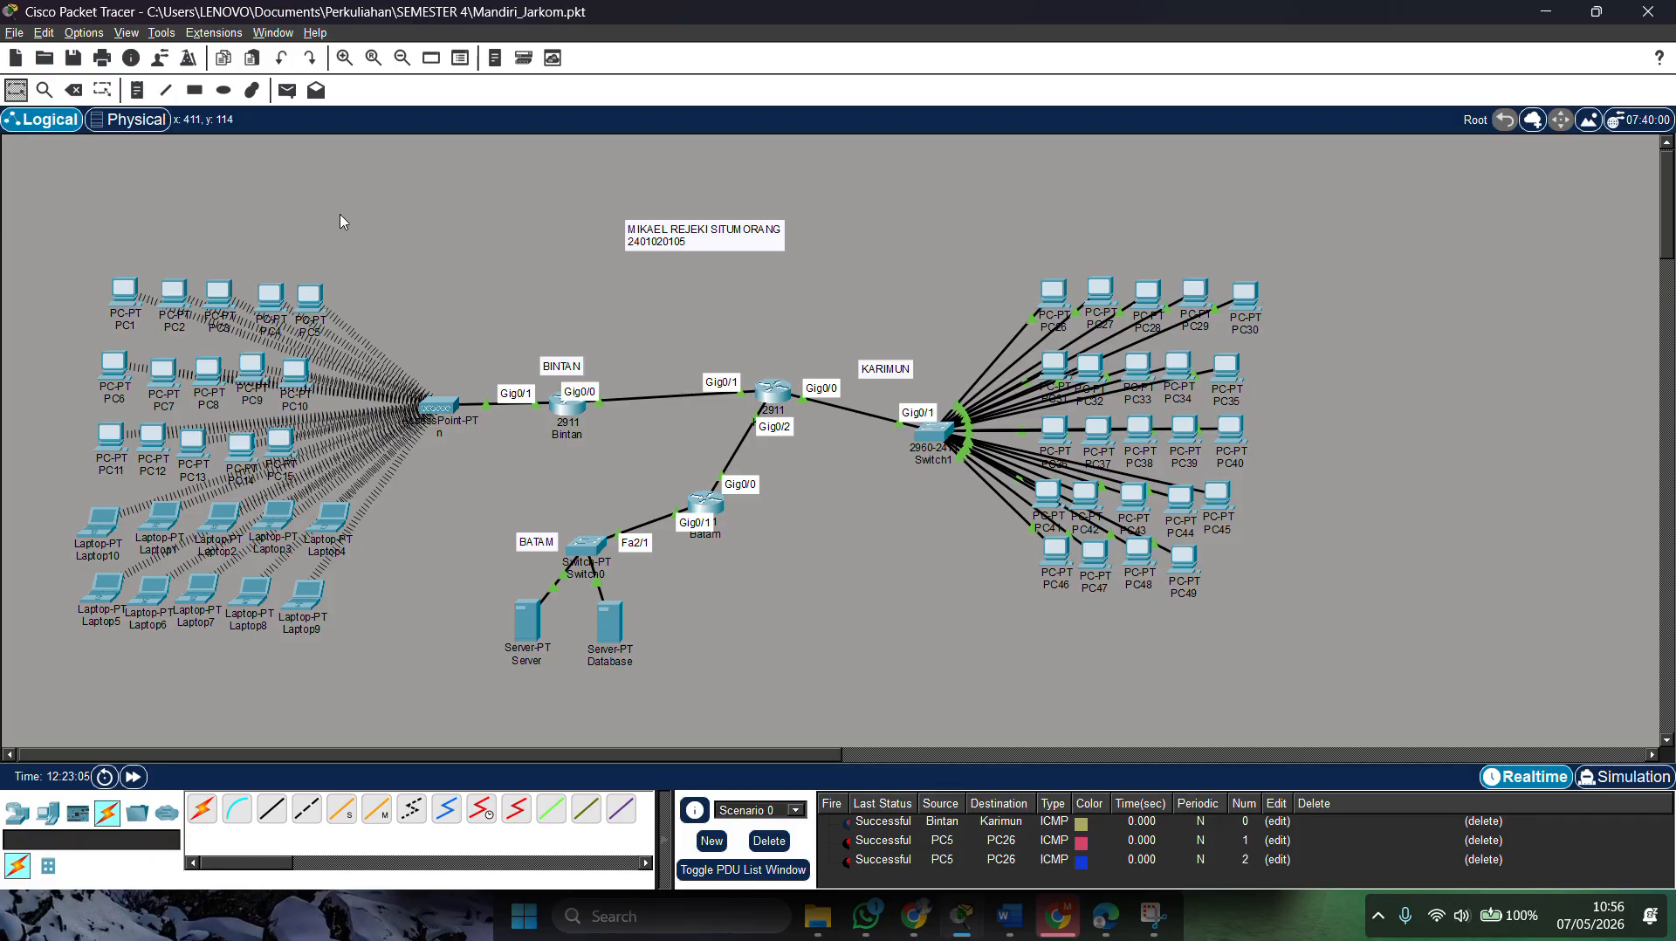
# Step: Open PC5's Command Prompt and ping 192.168.27.34
pyautogui.click(316, 311)
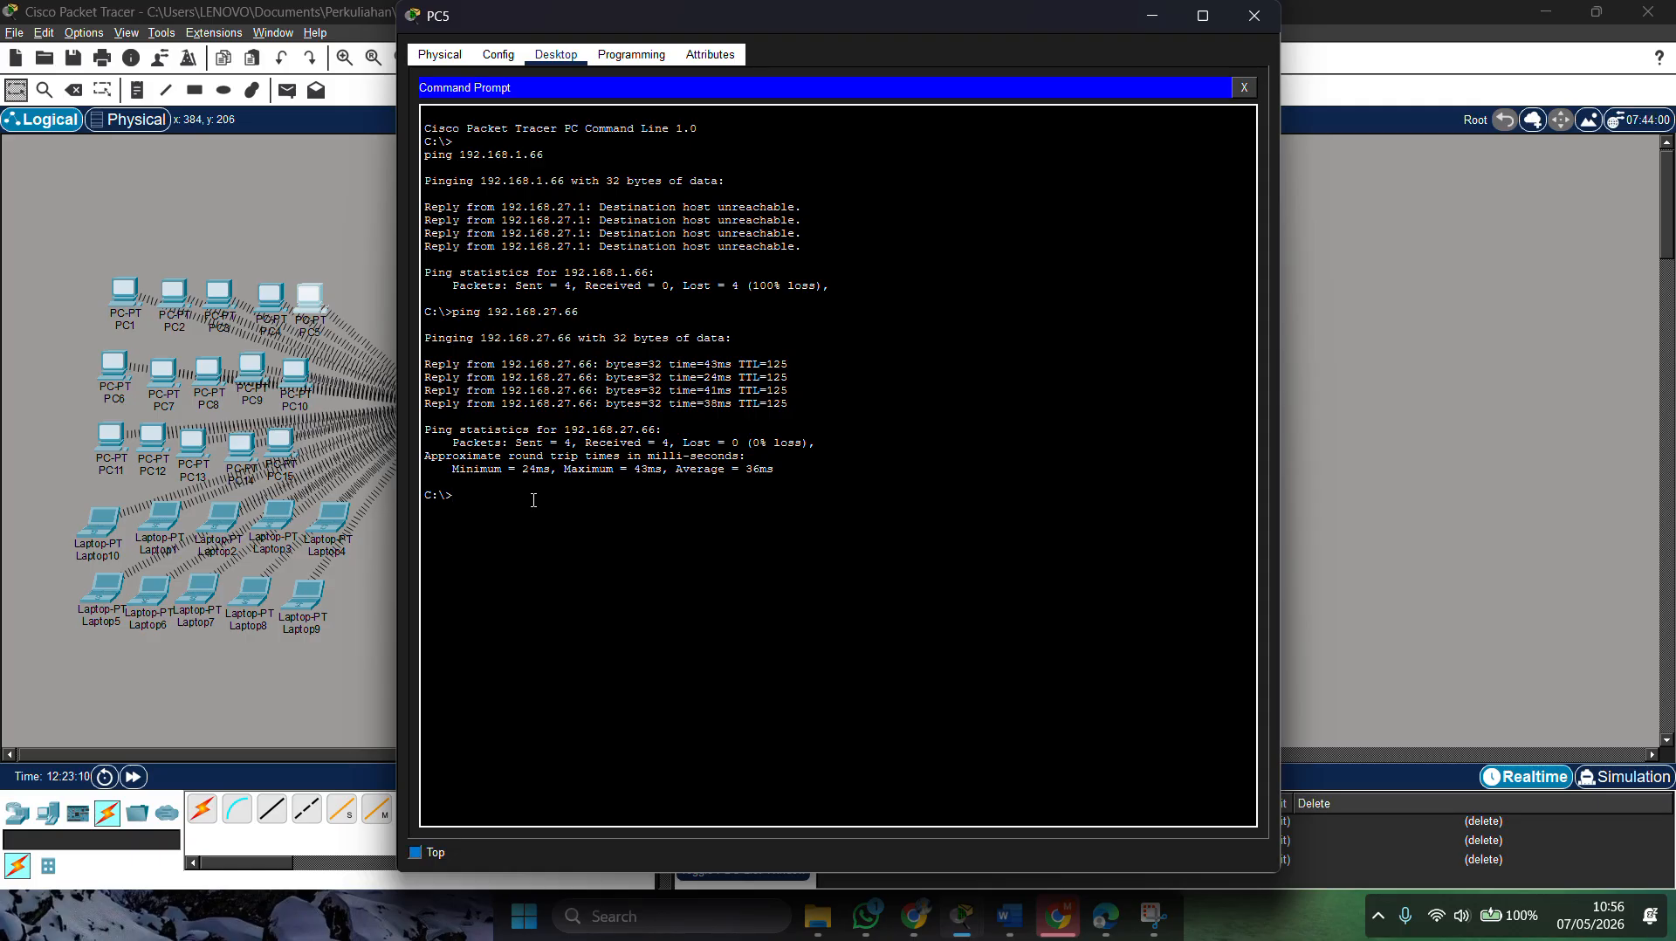
pyautogui.write('ping 192.168.')
pyautogui.write('27.34')
pyautogui.press('Return')
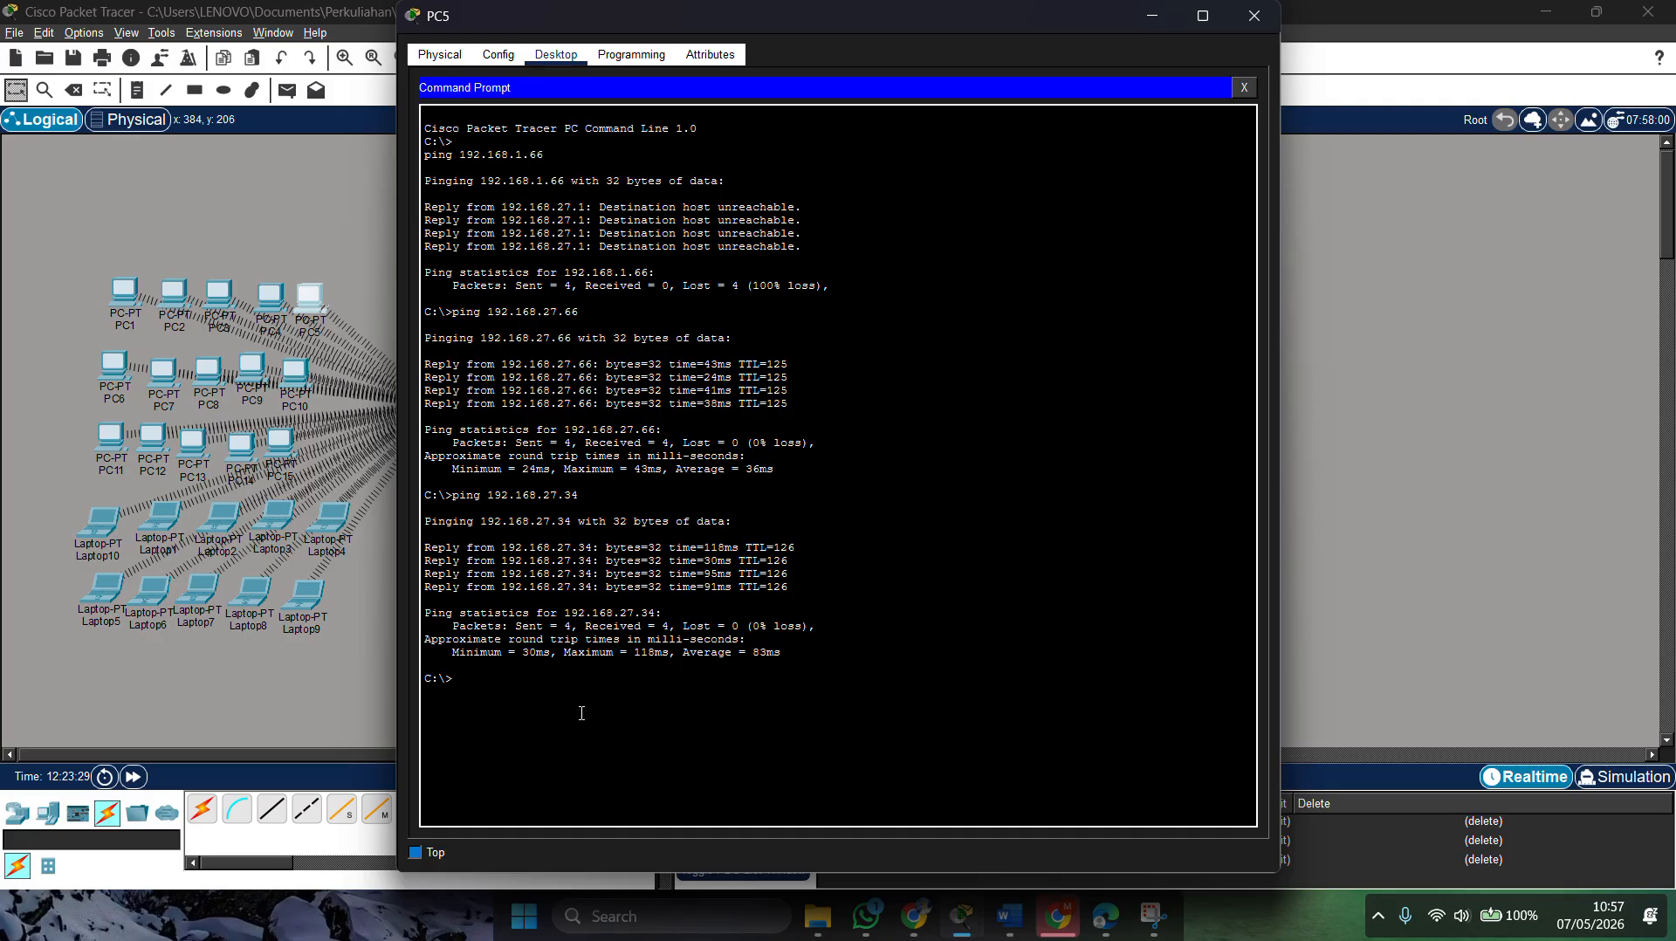
# Step: Ping the Karimun gateway 192.168.27.33 from PC5
pyautogui.press('Up')
pyautogui.press('BackSpace')
pyautogui.write('33')
pyautogui.press('Return')
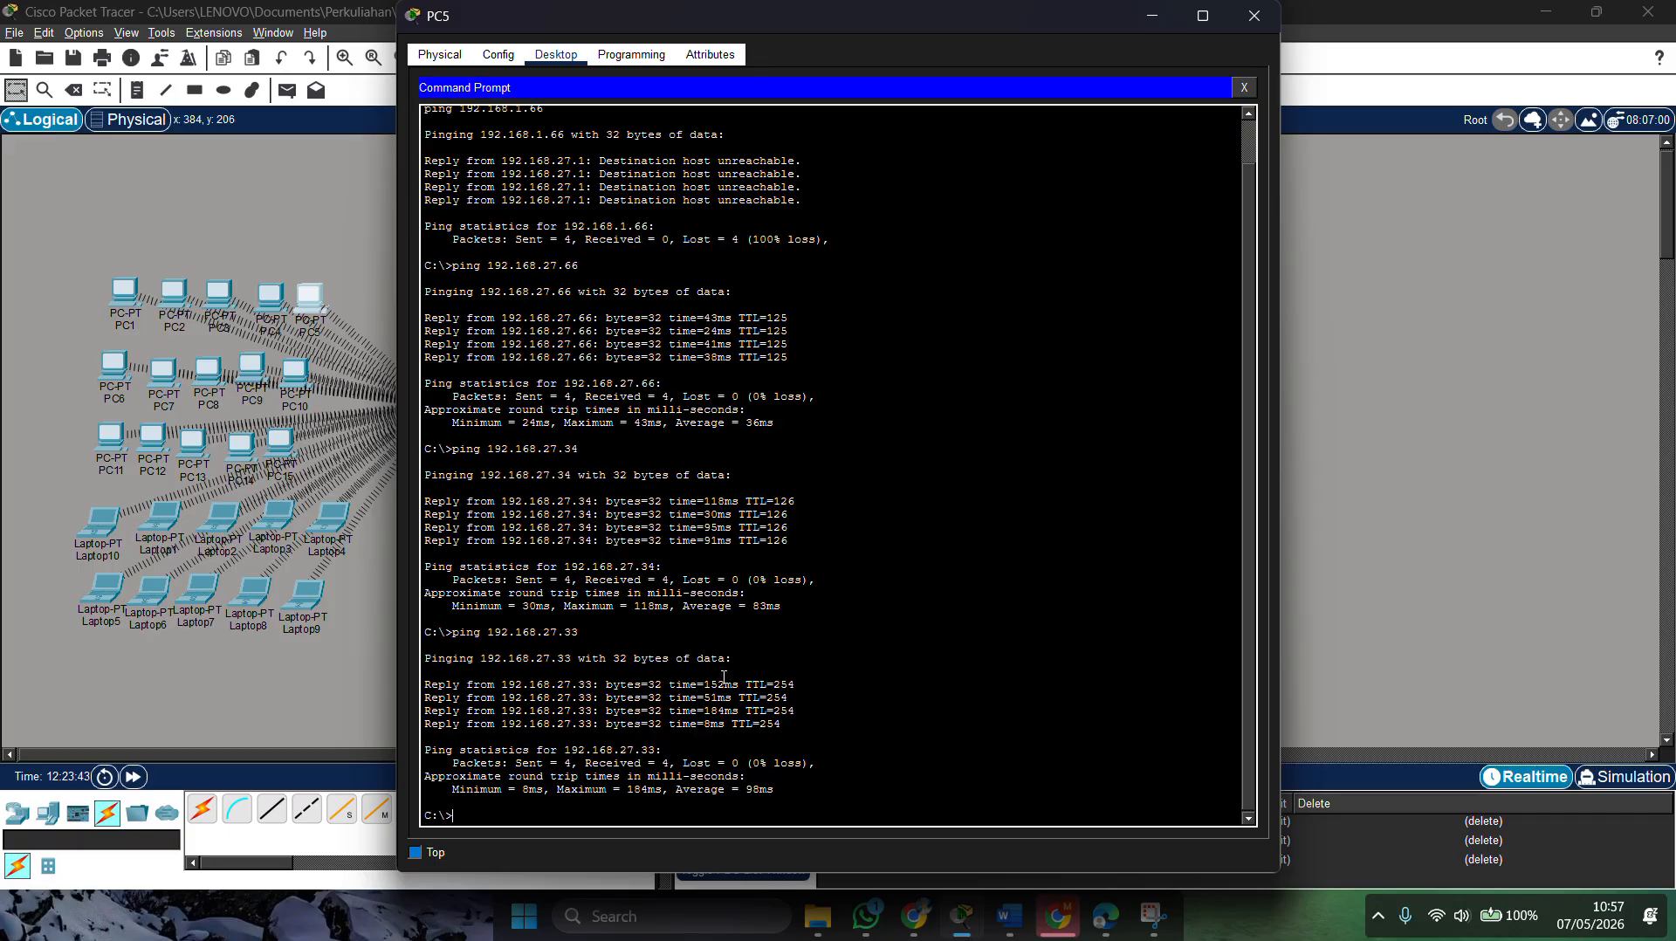
# Step: Ping the Batam addresses 192.168.27.65 and 192.168.27.66 from PC5
pyautogui.press('Up')
pyautogui.press('BackSpace')
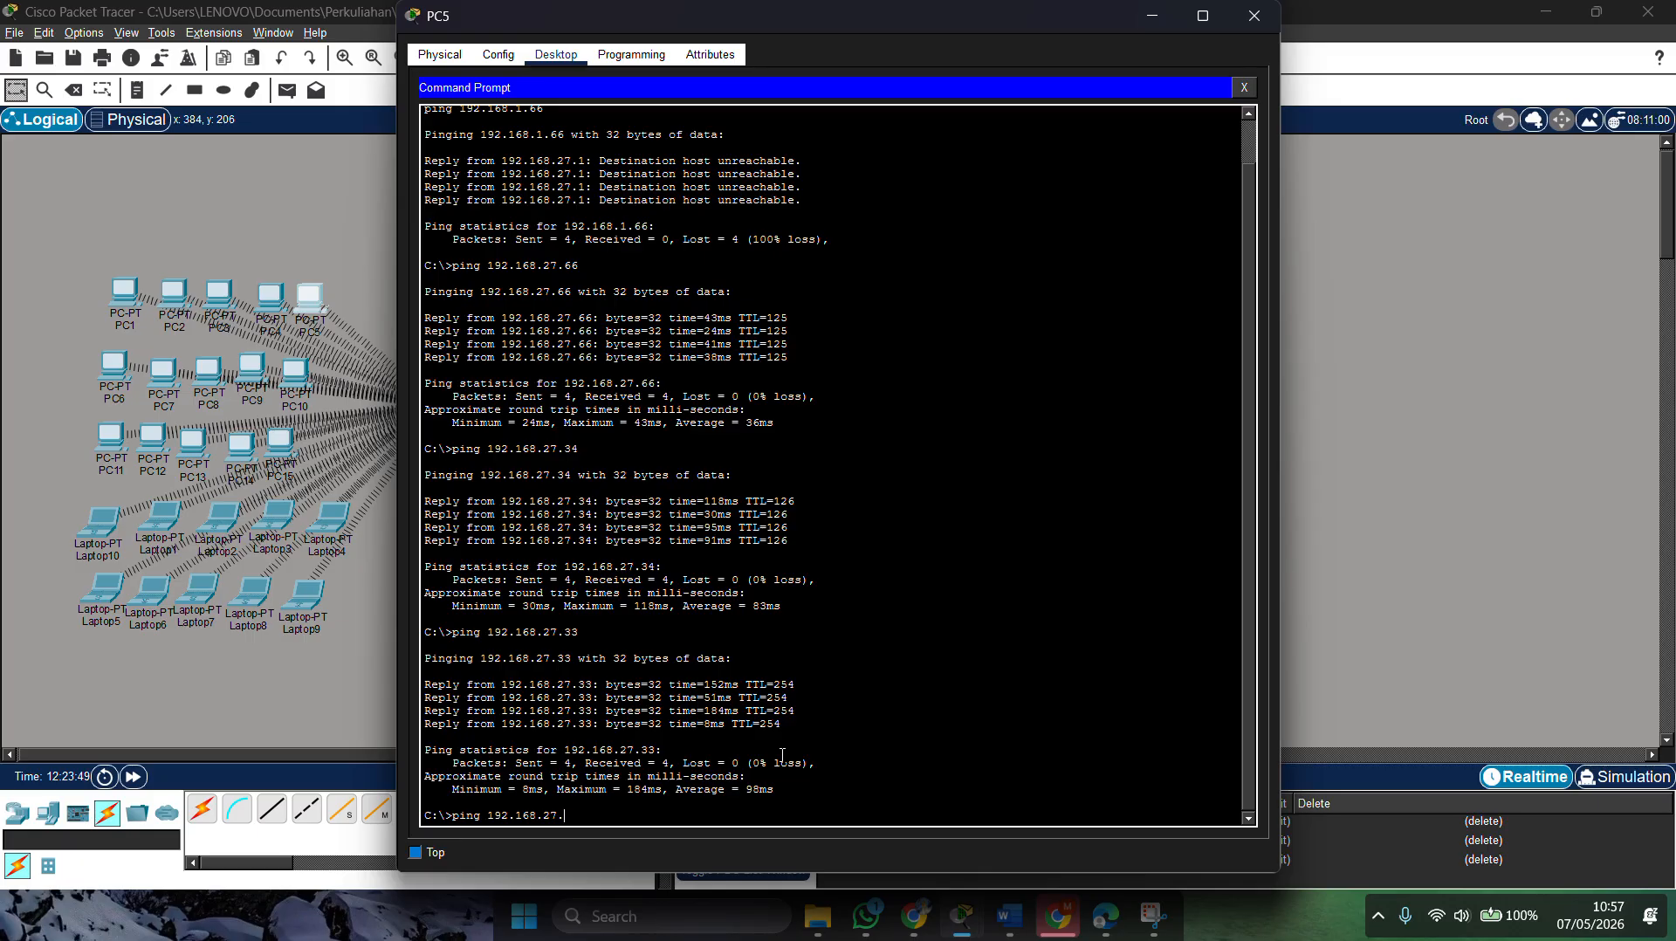
pyautogui.write('65')
pyautogui.press('Return')
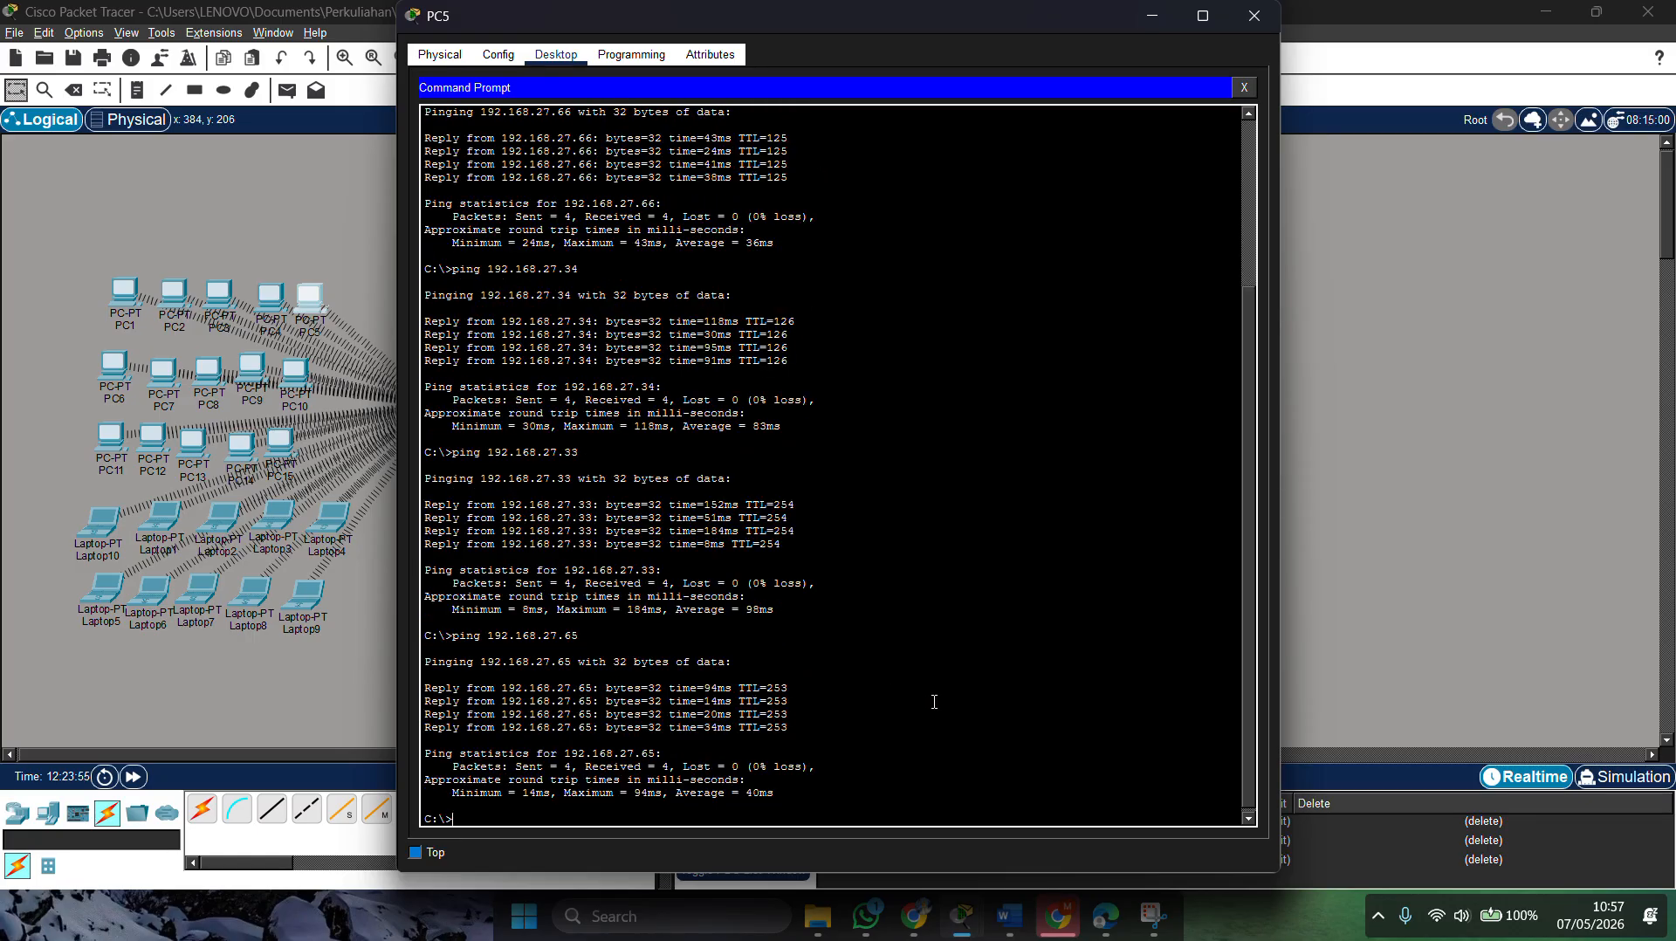
pyautogui.press('Up')
pyautogui.press('Return')
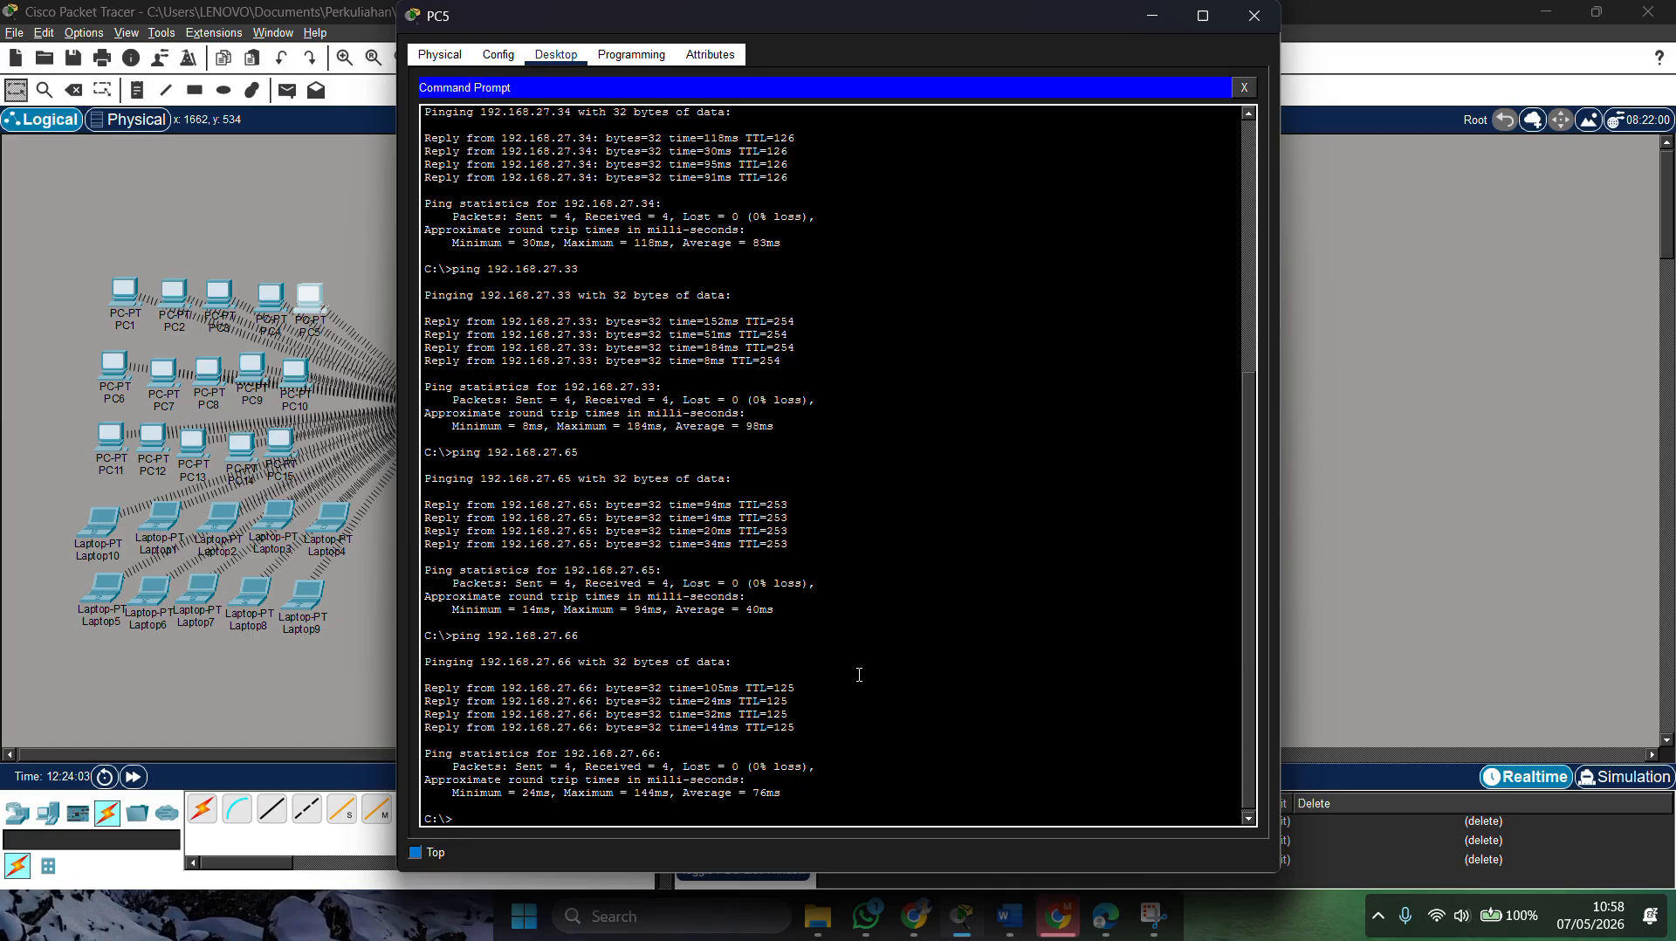
# Step: Open PC26 in the Karimun network, leave its IP Configuration and open its Command Prompt
pyautogui.click(1364, 588)
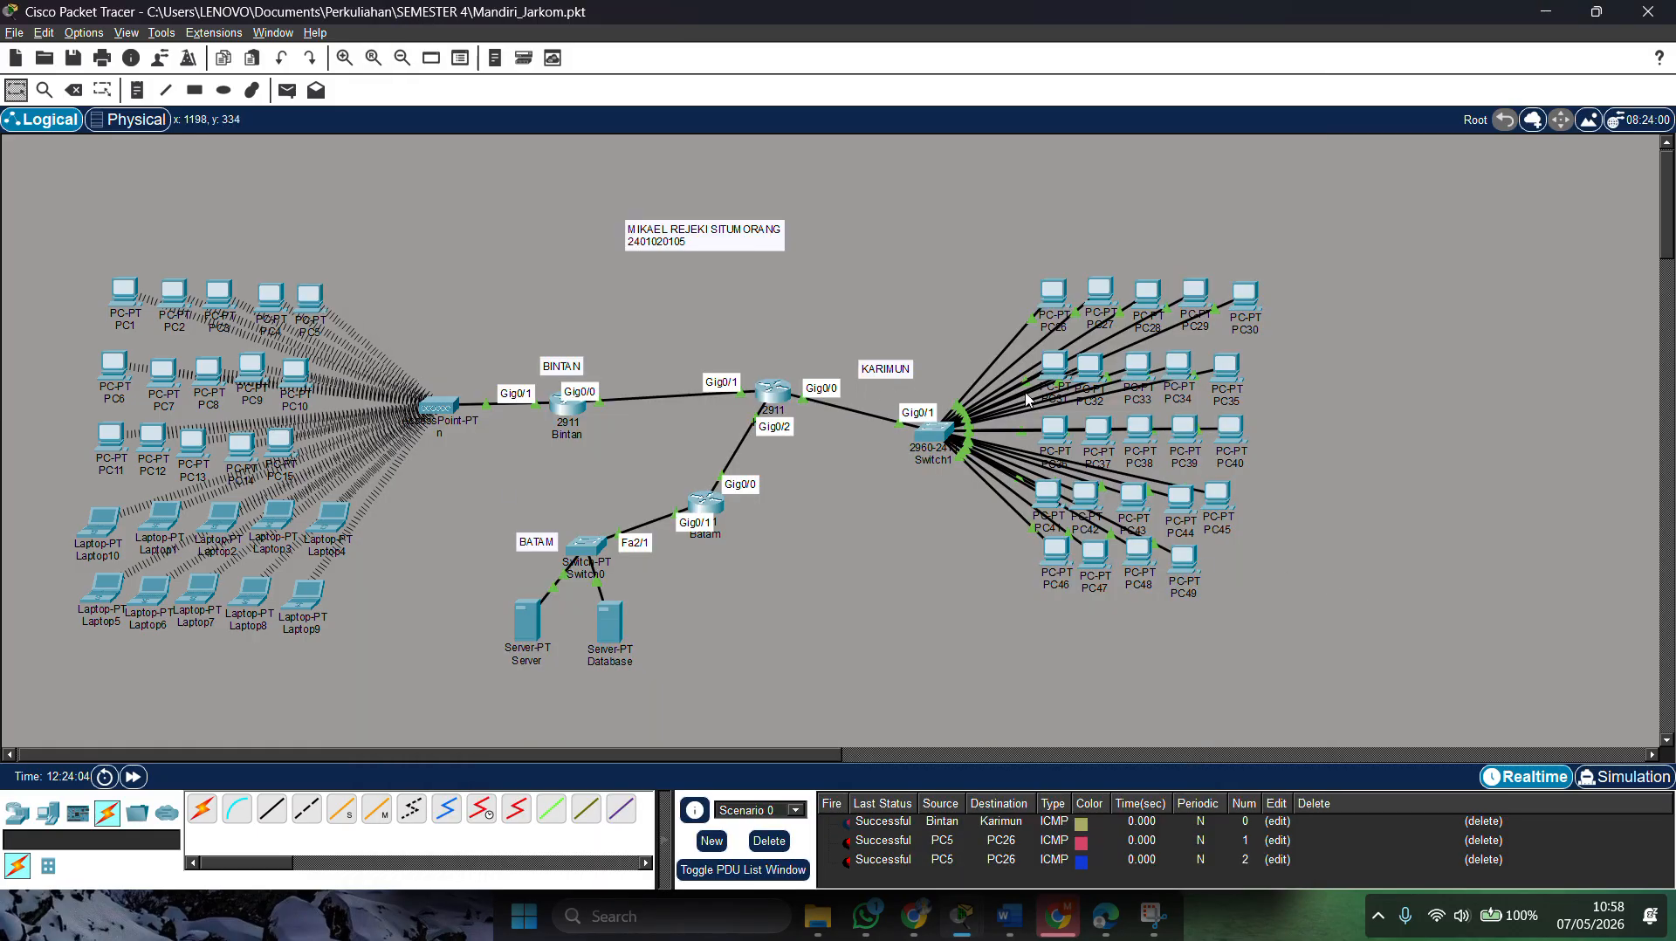
pyautogui.click(1060, 302)
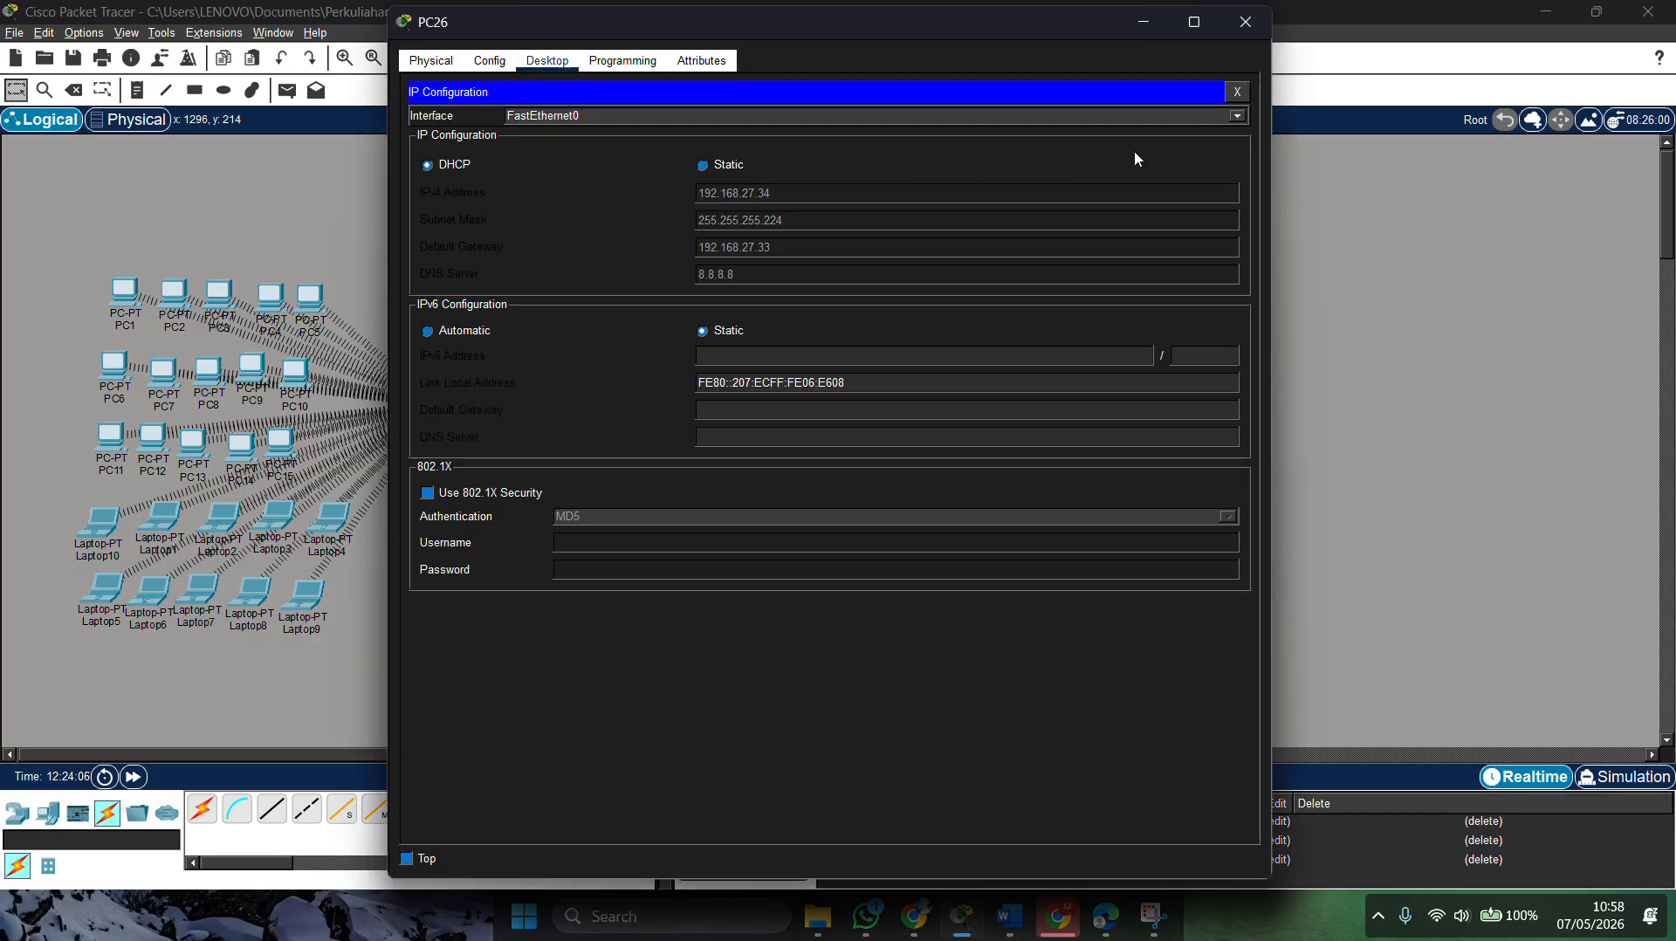
pyautogui.click(1237, 92)
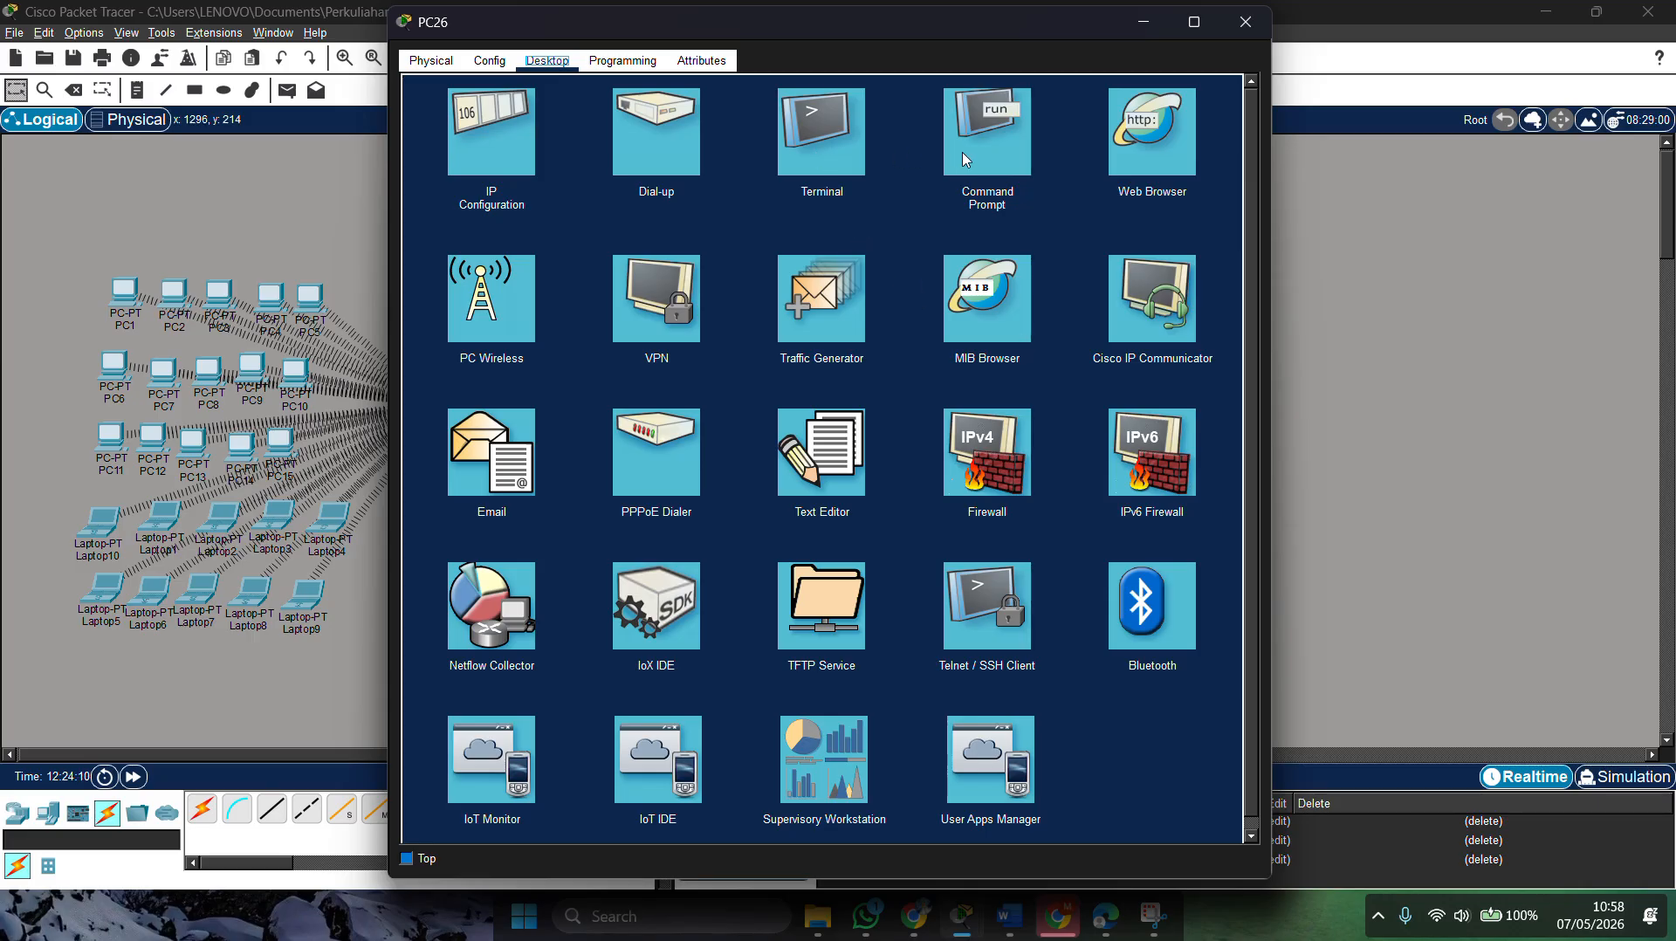
pyautogui.click(986, 131)
# Step: Ping the Bintan host 192.168.27.2 from PC26
pyautogui.press('Up')
pyautogui.press('Down')
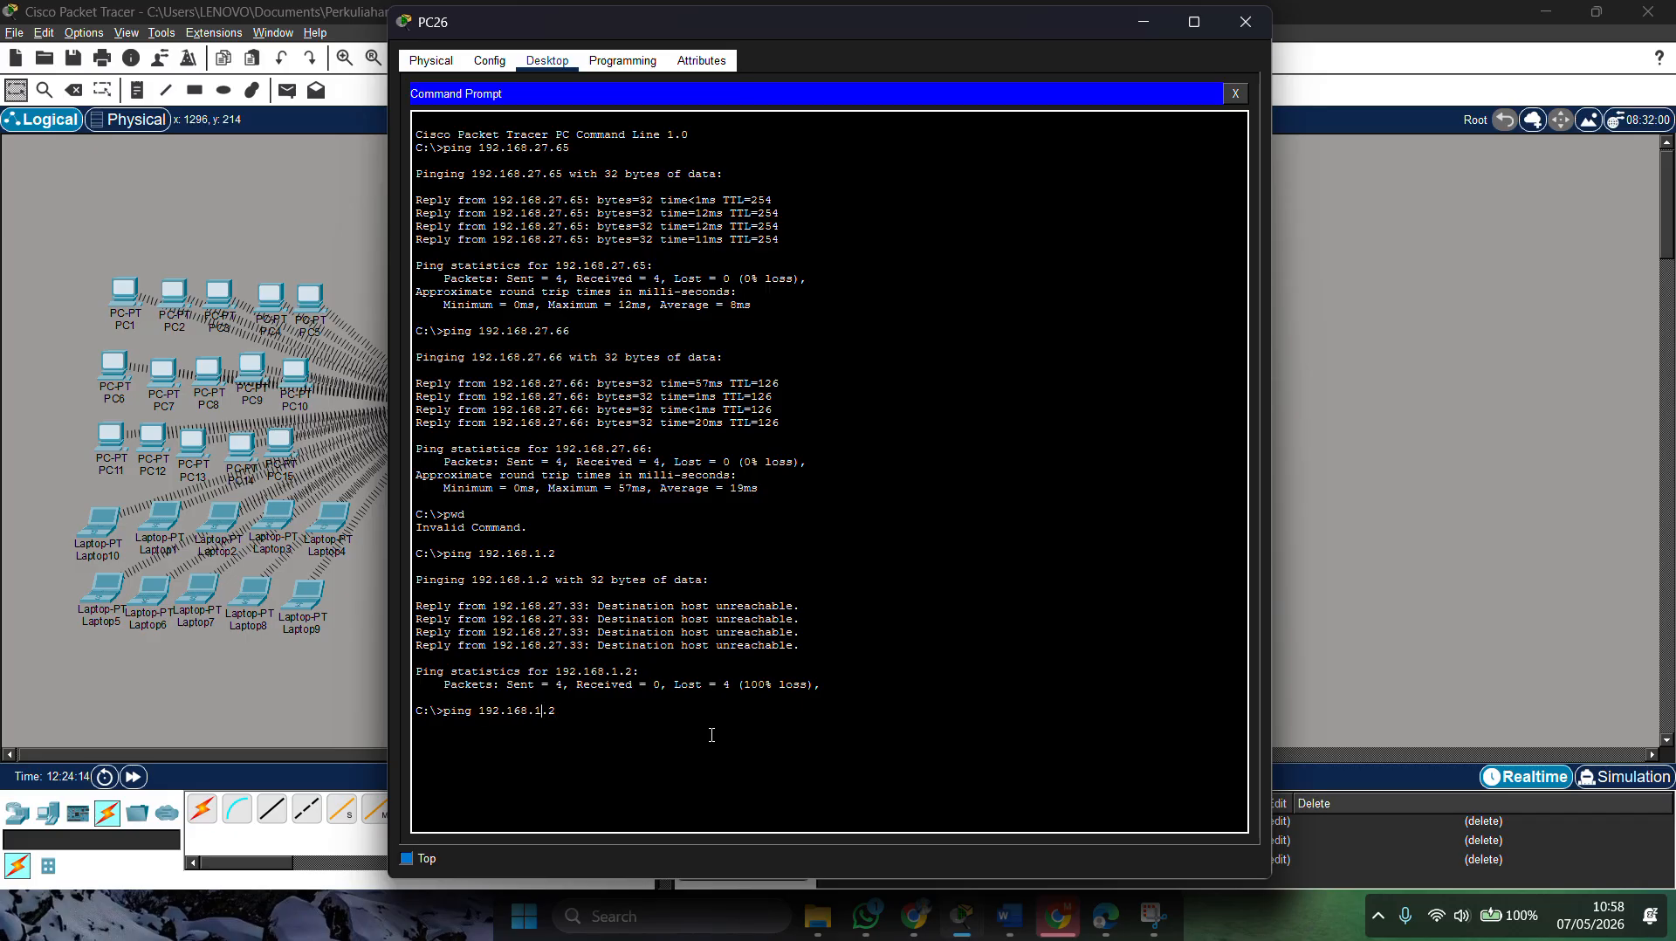
pyautogui.press('BackSpace')
pyautogui.press('BackSpace')
pyautogui.press('BackSpace')
pyautogui.write('2.168.27')
pyautogui.press('Return')
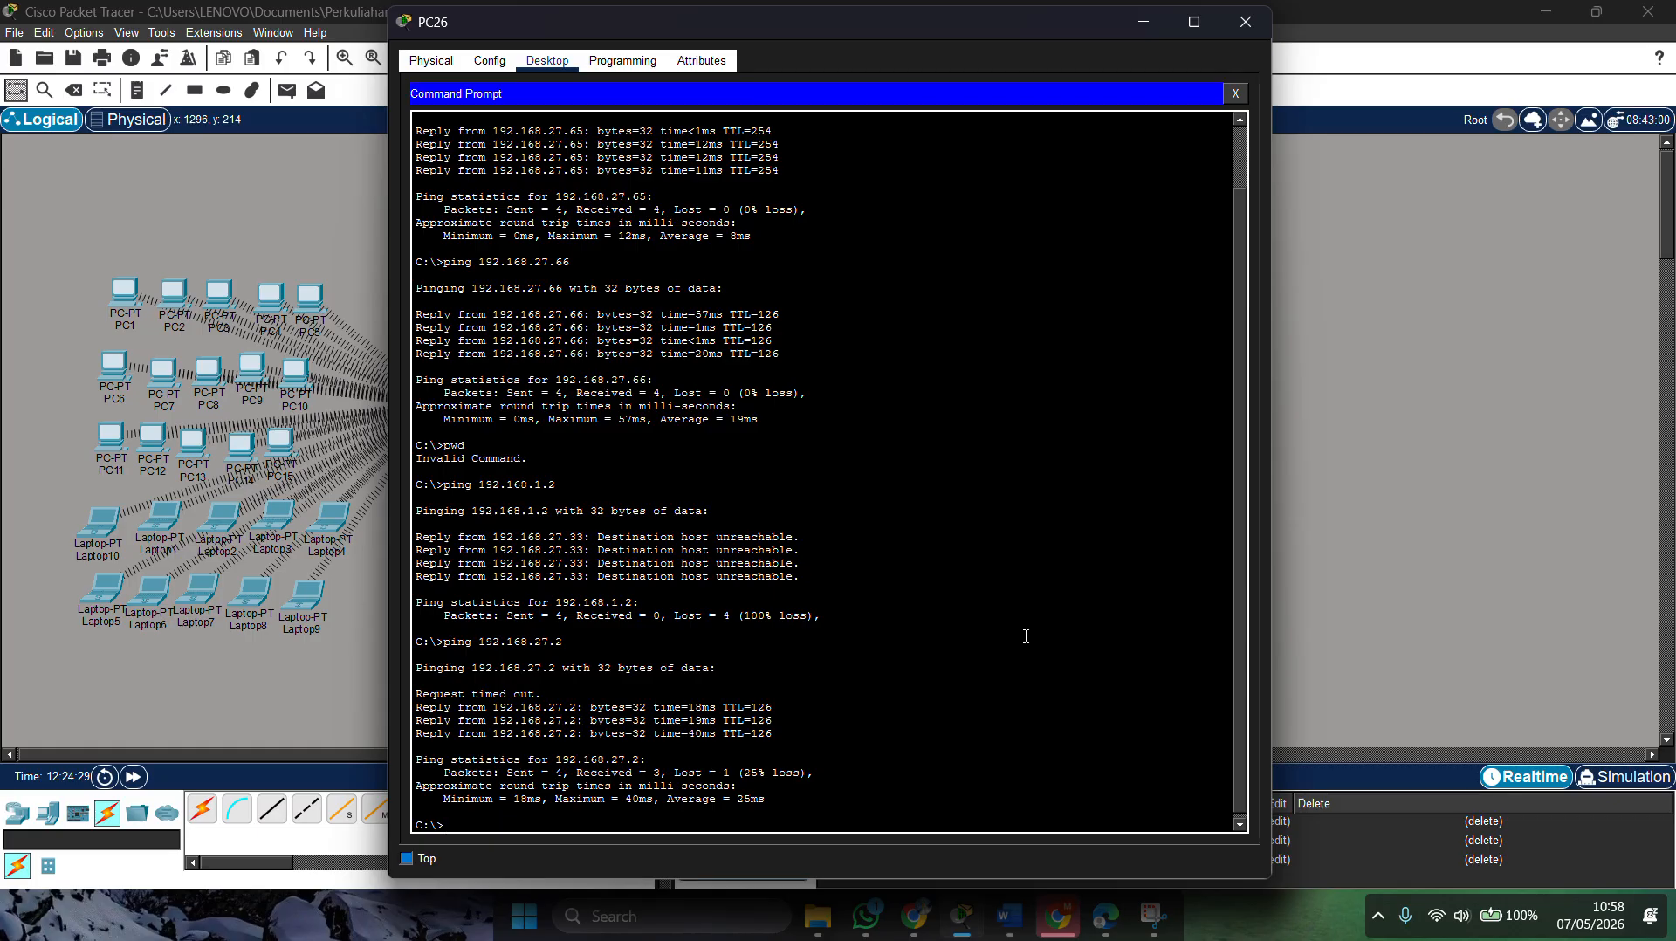
# Step: Return to the topology and send a simple PDU from the Karimun router to the Bintan router
pyautogui.click(1322, 547)
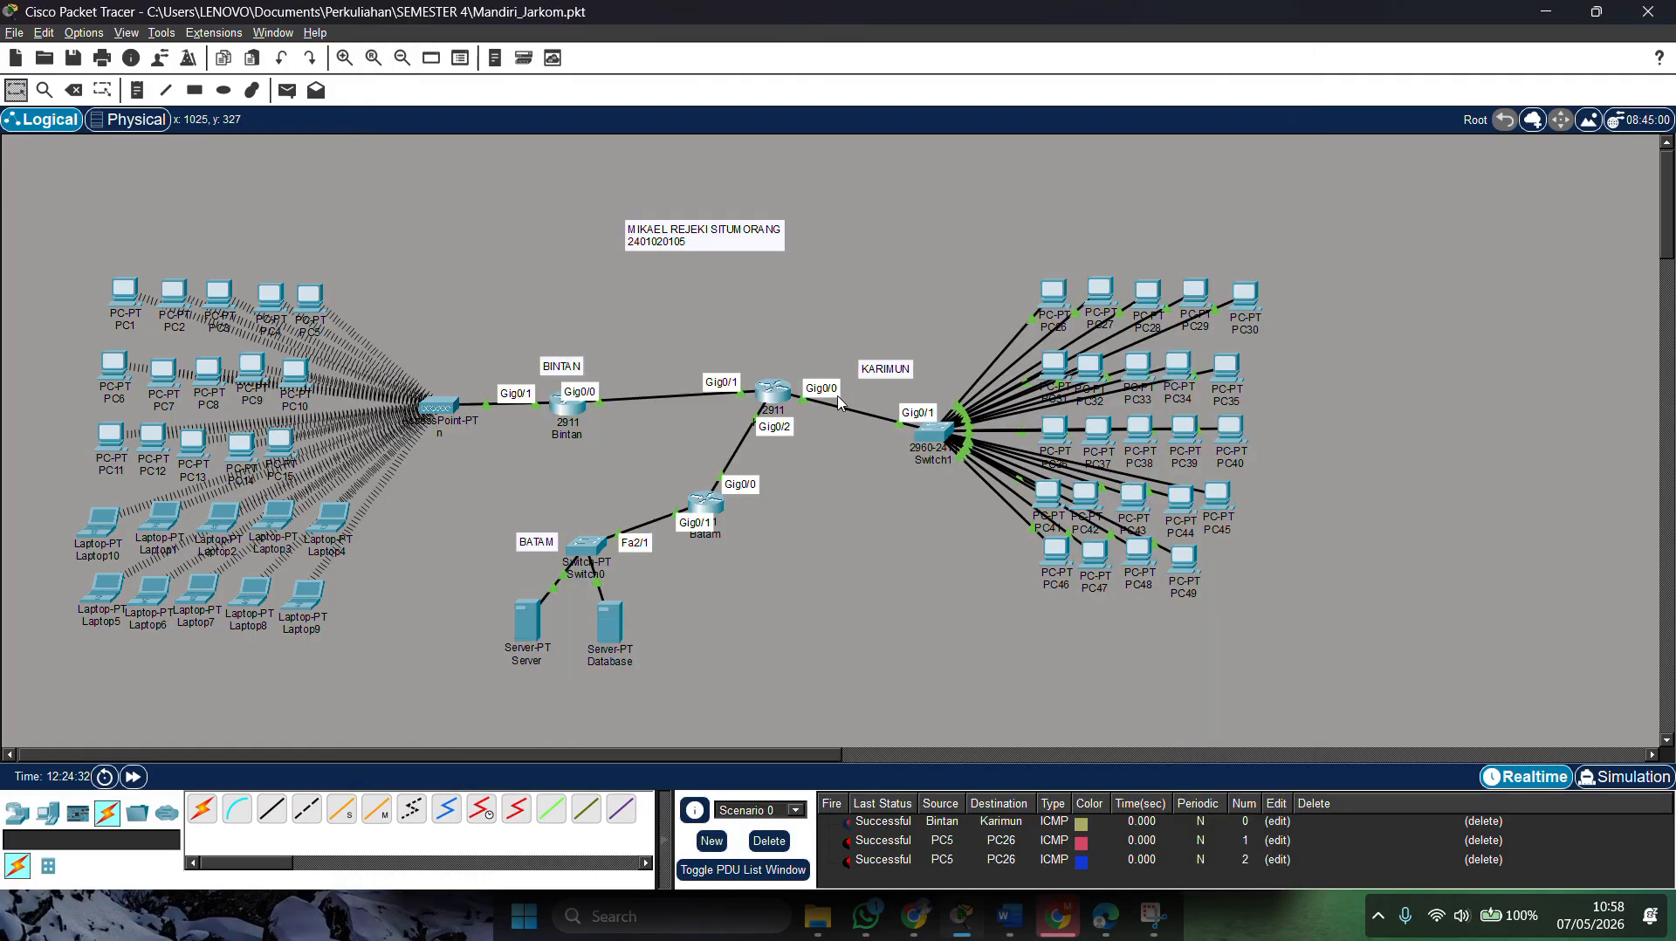
pyautogui.click(286, 90)
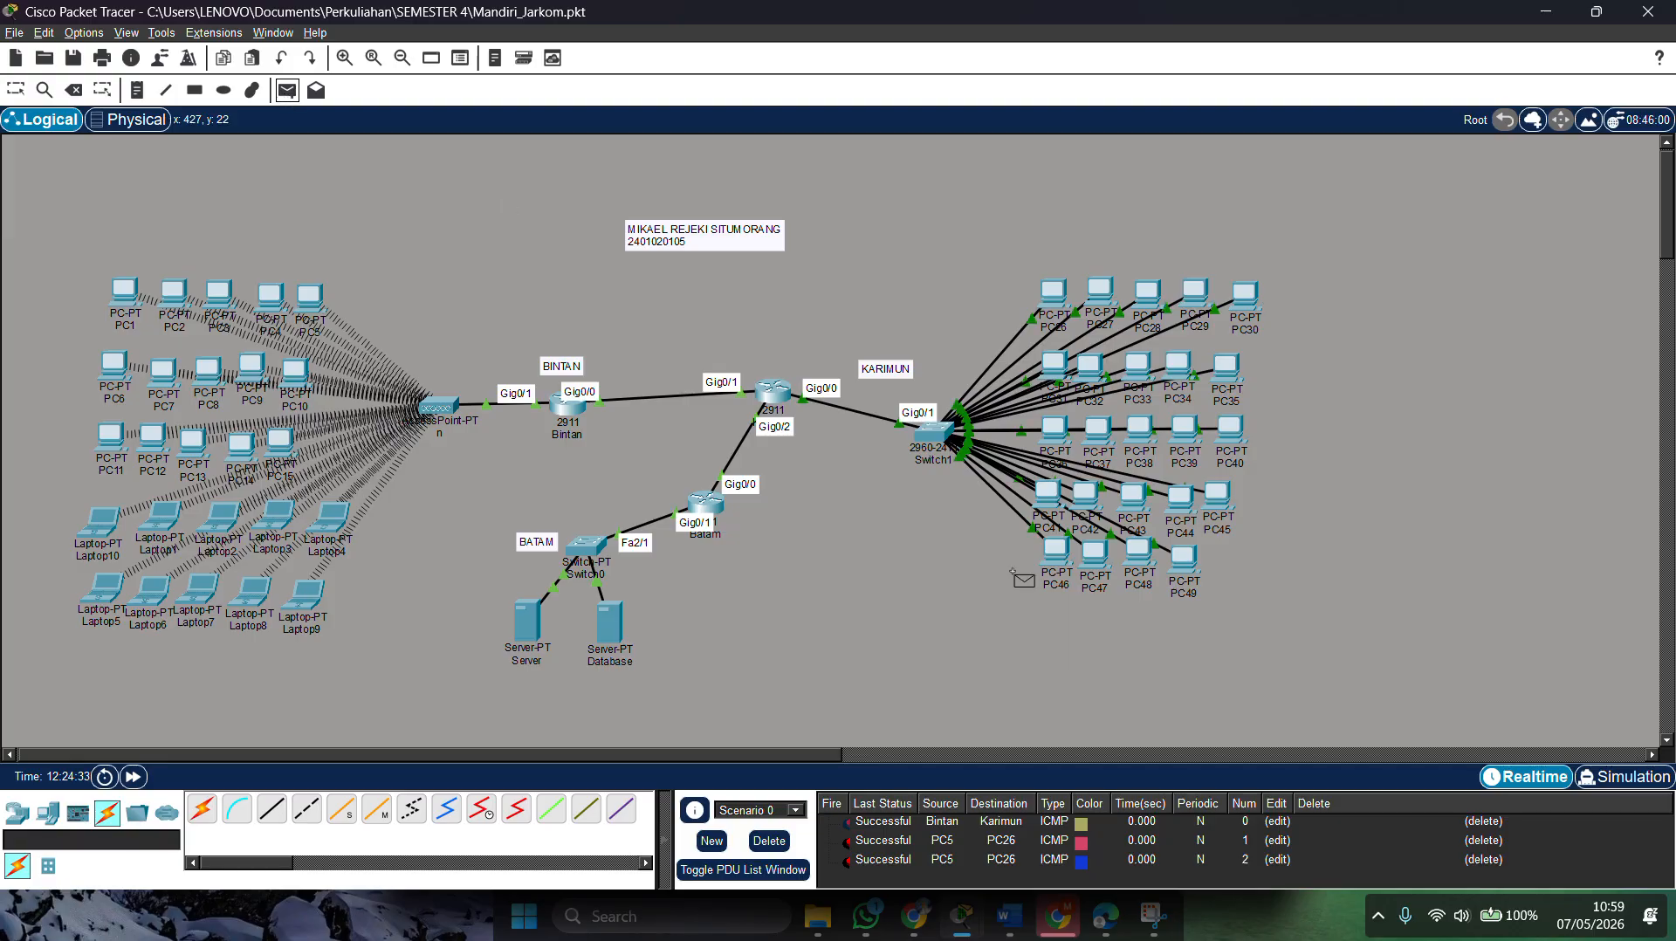
pyautogui.click(773, 392)
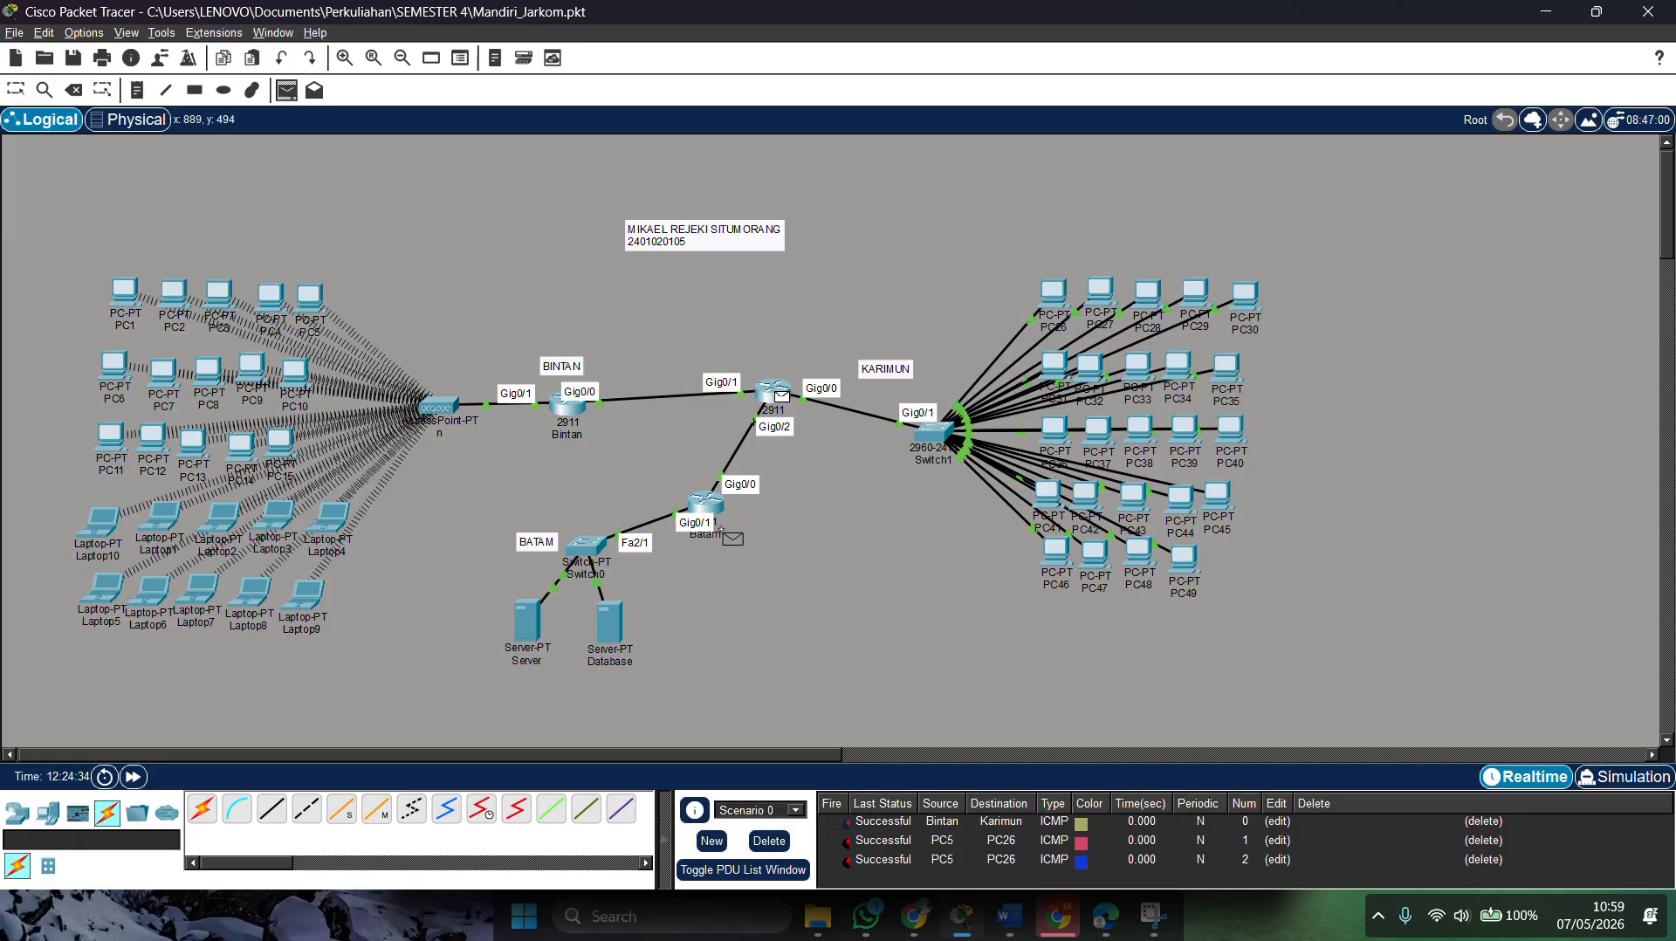
pyautogui.click(567, 403)
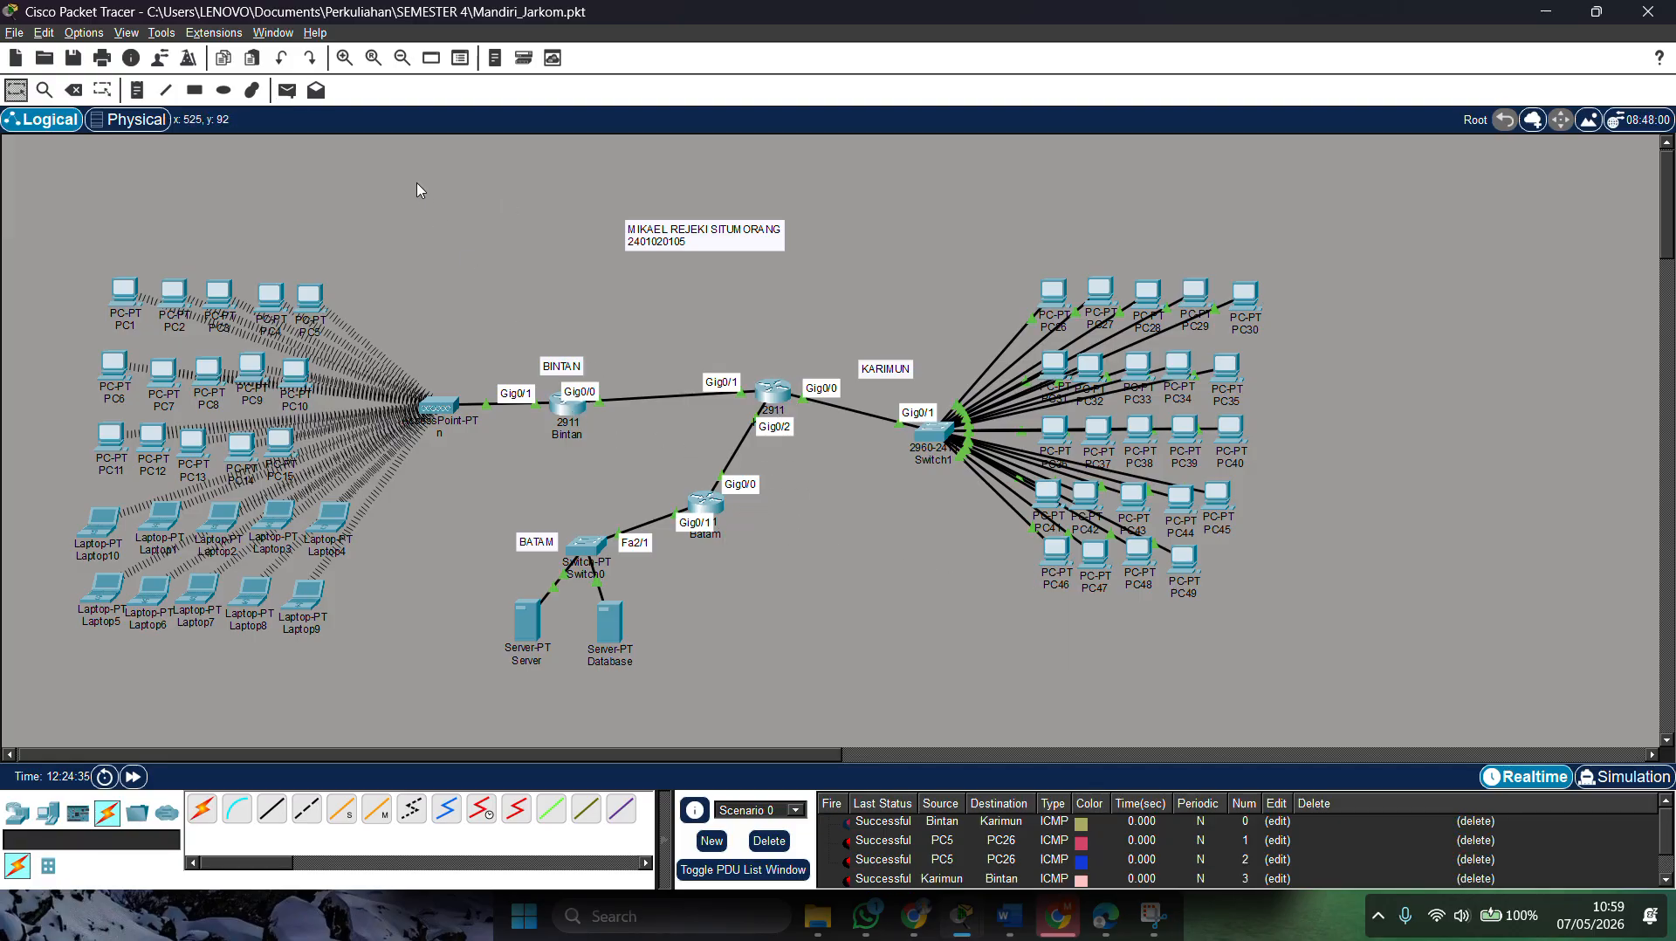
# Step: Send a simple PDU from PC36 in Karimun to PC10 in Bintan
pyautogui.click(286, 90)
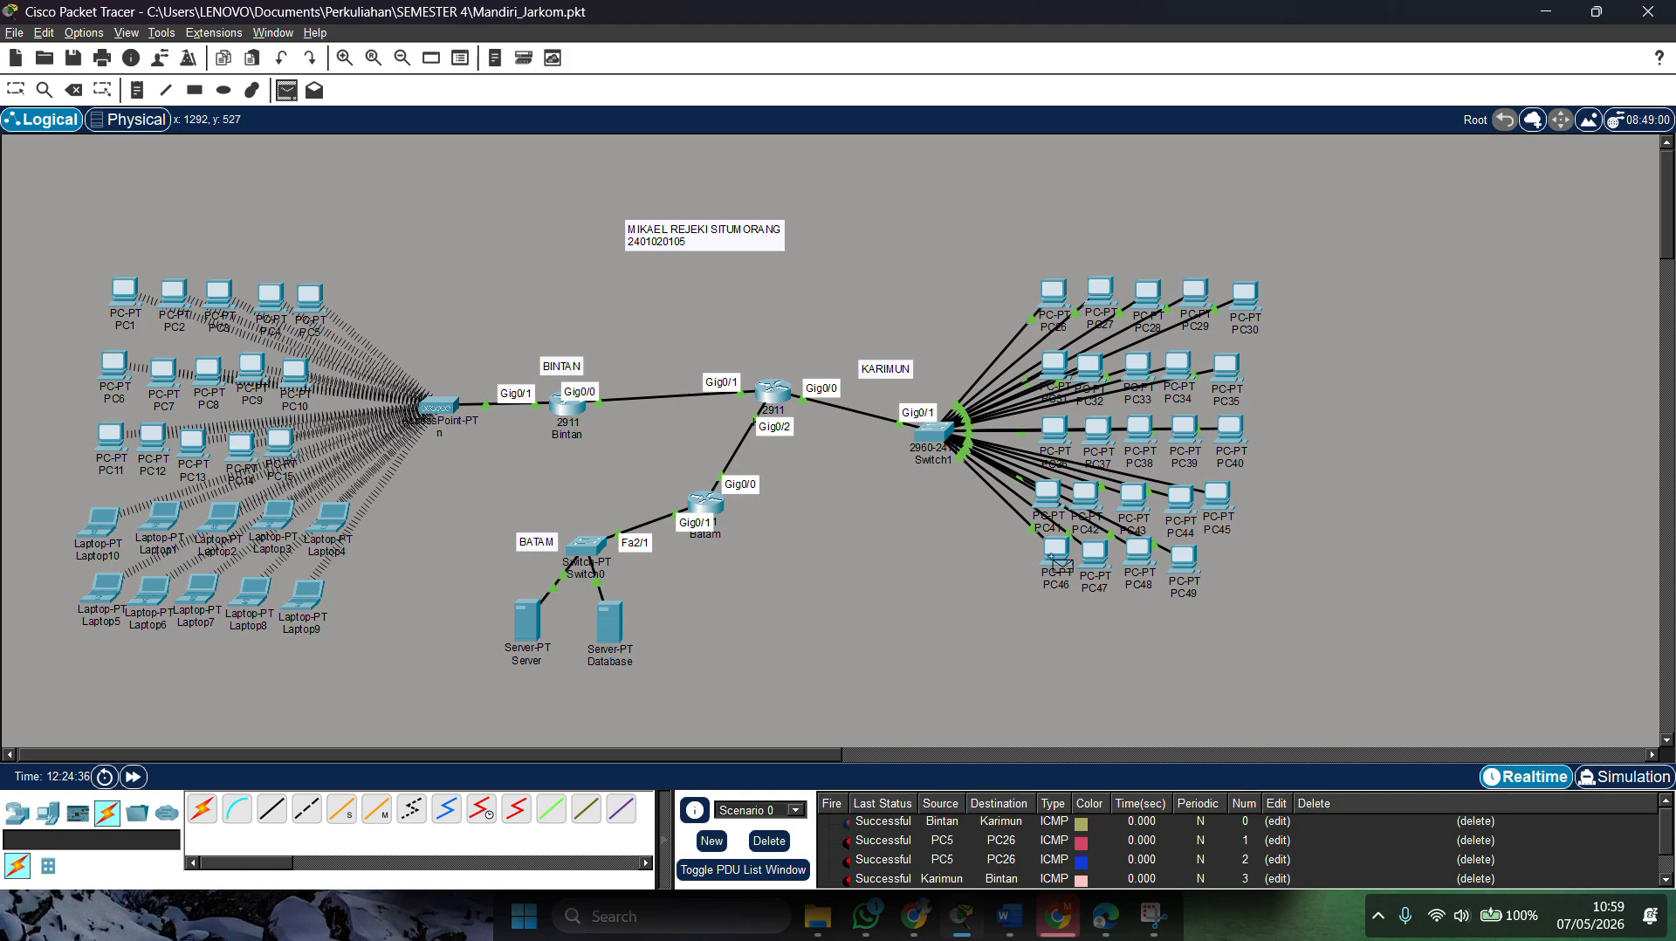
pyautogui.click(1054, 432)
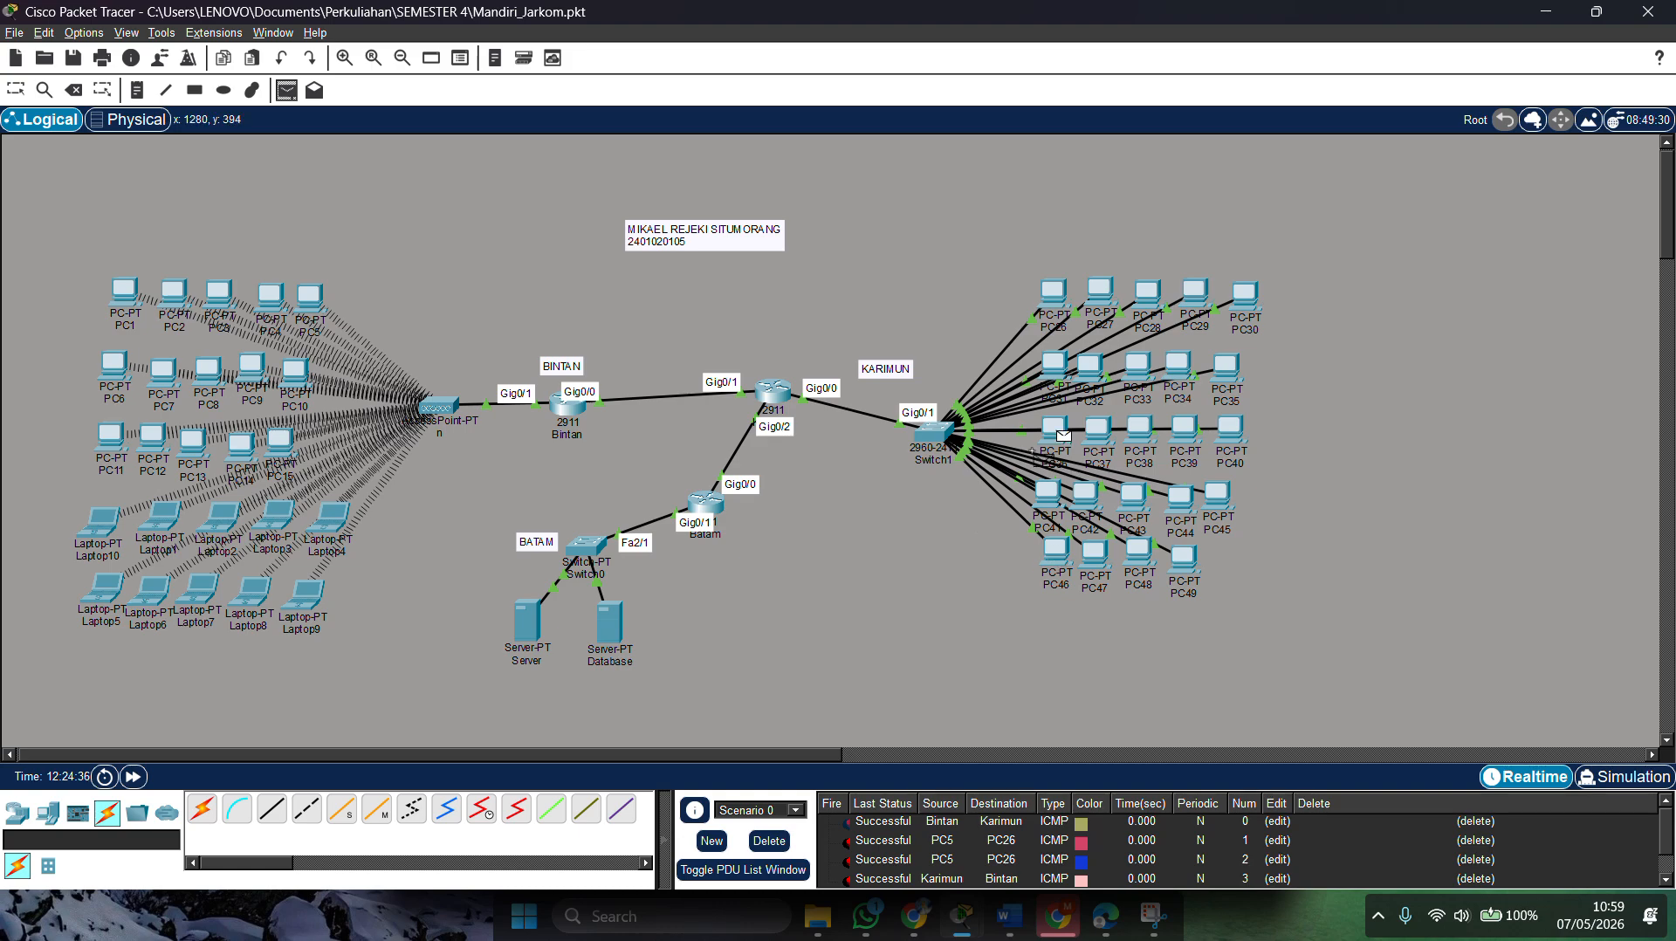
pyautogui.click(295, 370)
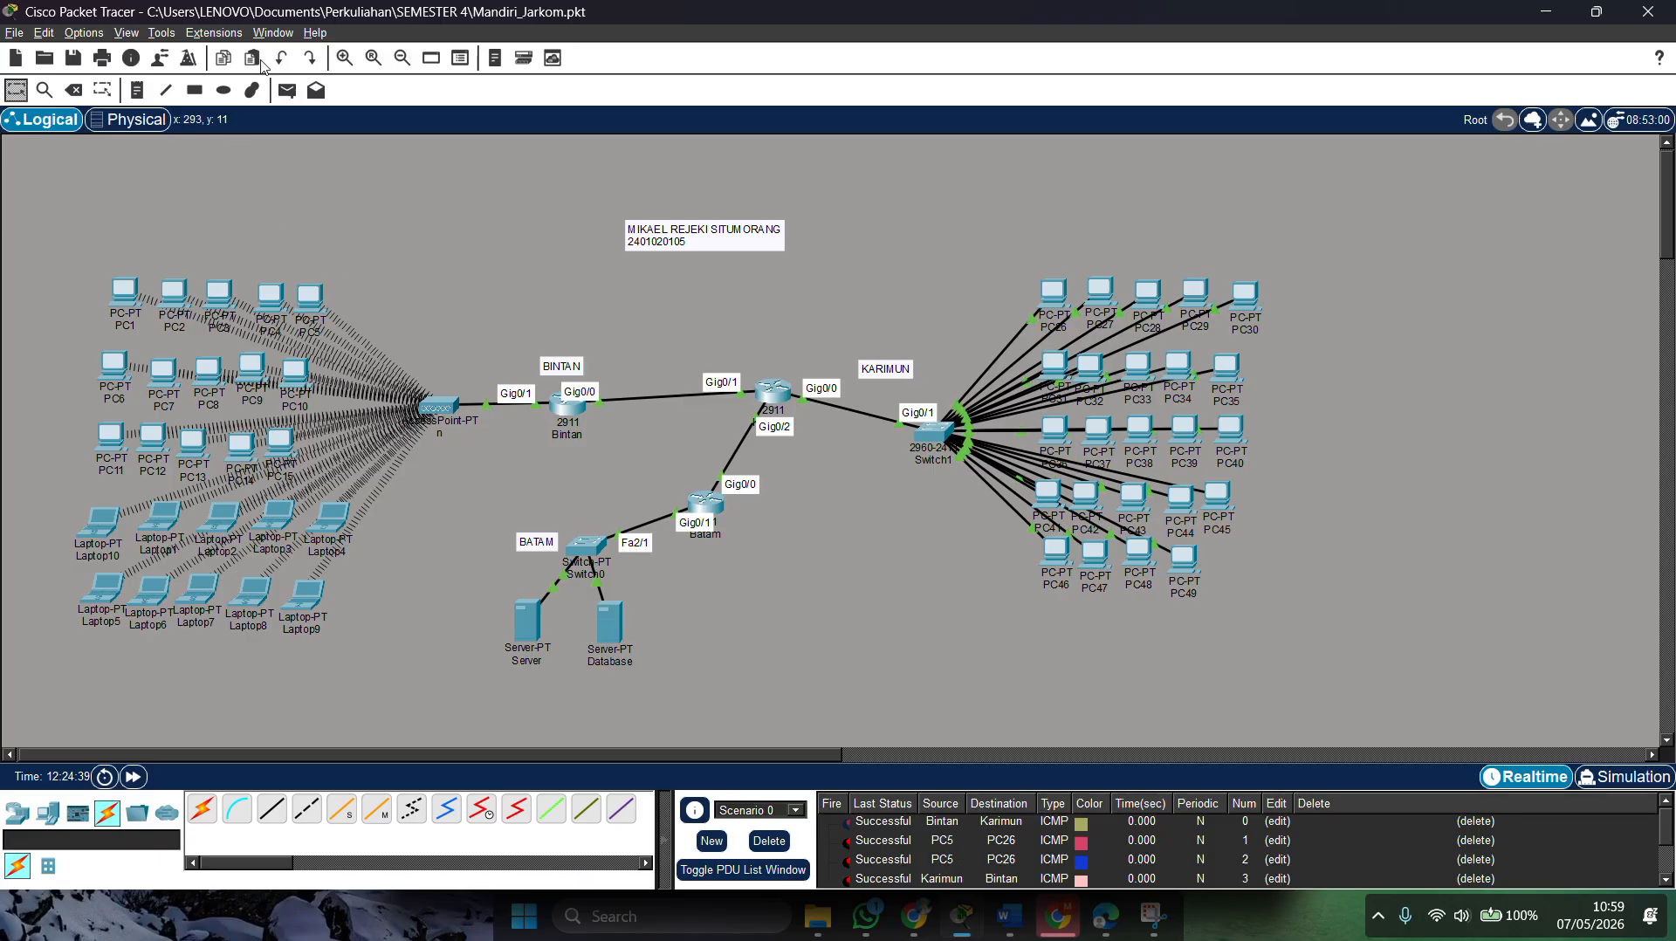
# Step: Send a simple PDU from PC36 to PC15 and check the status of the sent PDUs
pyautogui.click(287, 90)
pyautogui.click(1055, 428)
pyautogui.click(280, 442)
pyautogui.scroll(-1, 1028, 846)
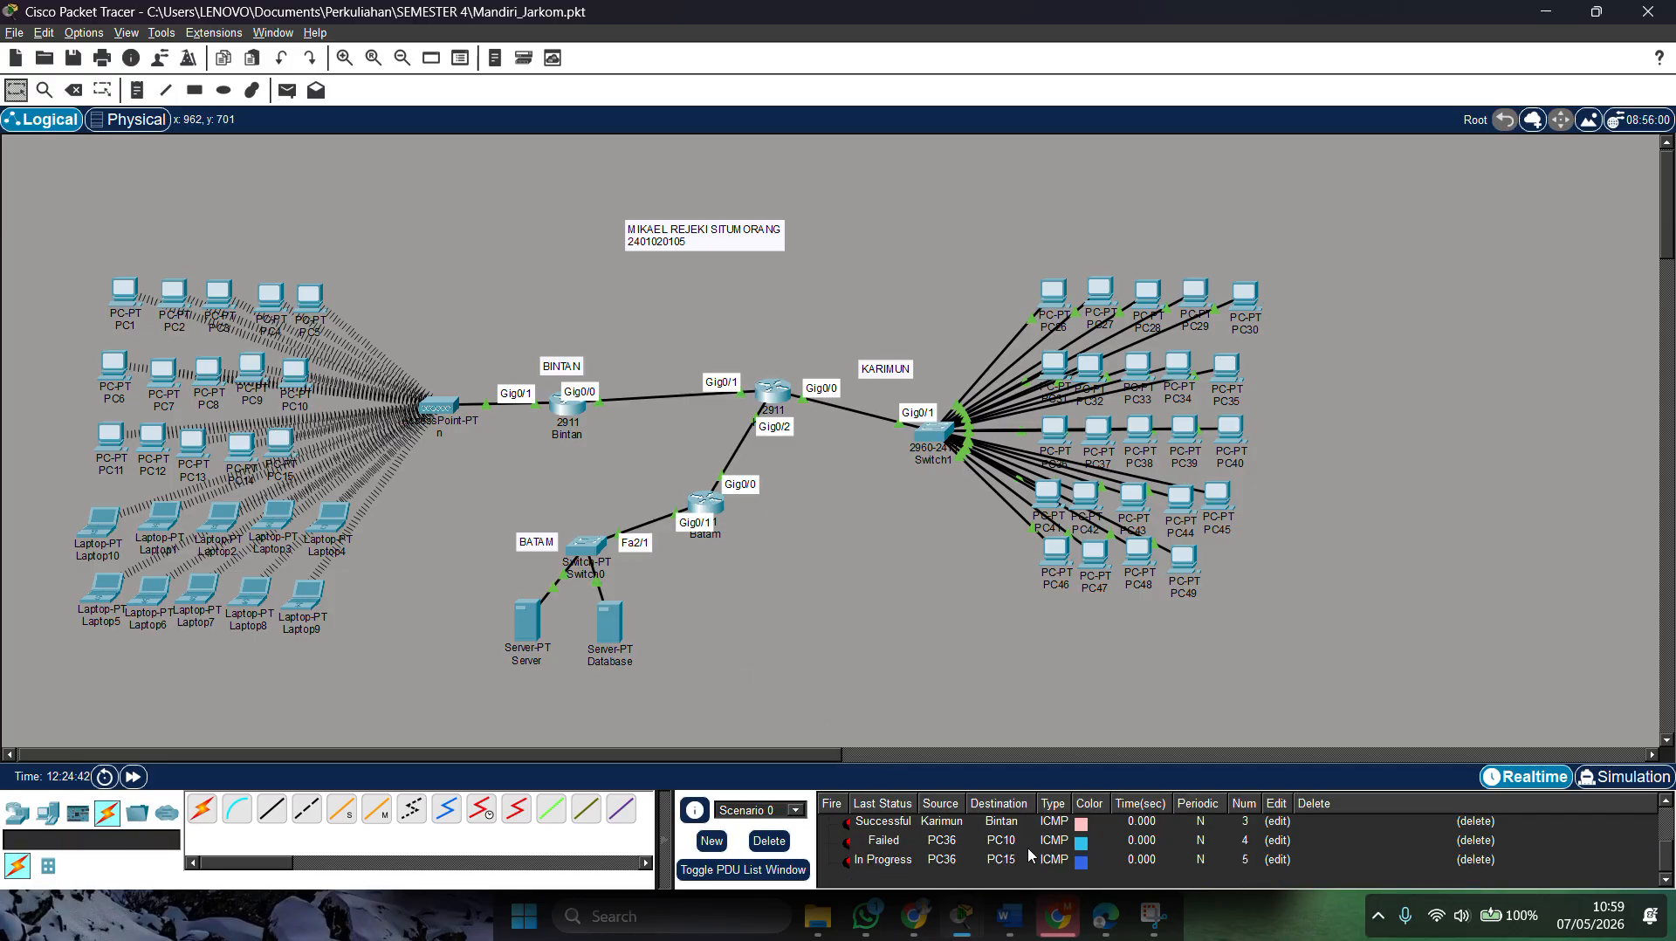
pyautogui.scroll(1, 1028, 843)
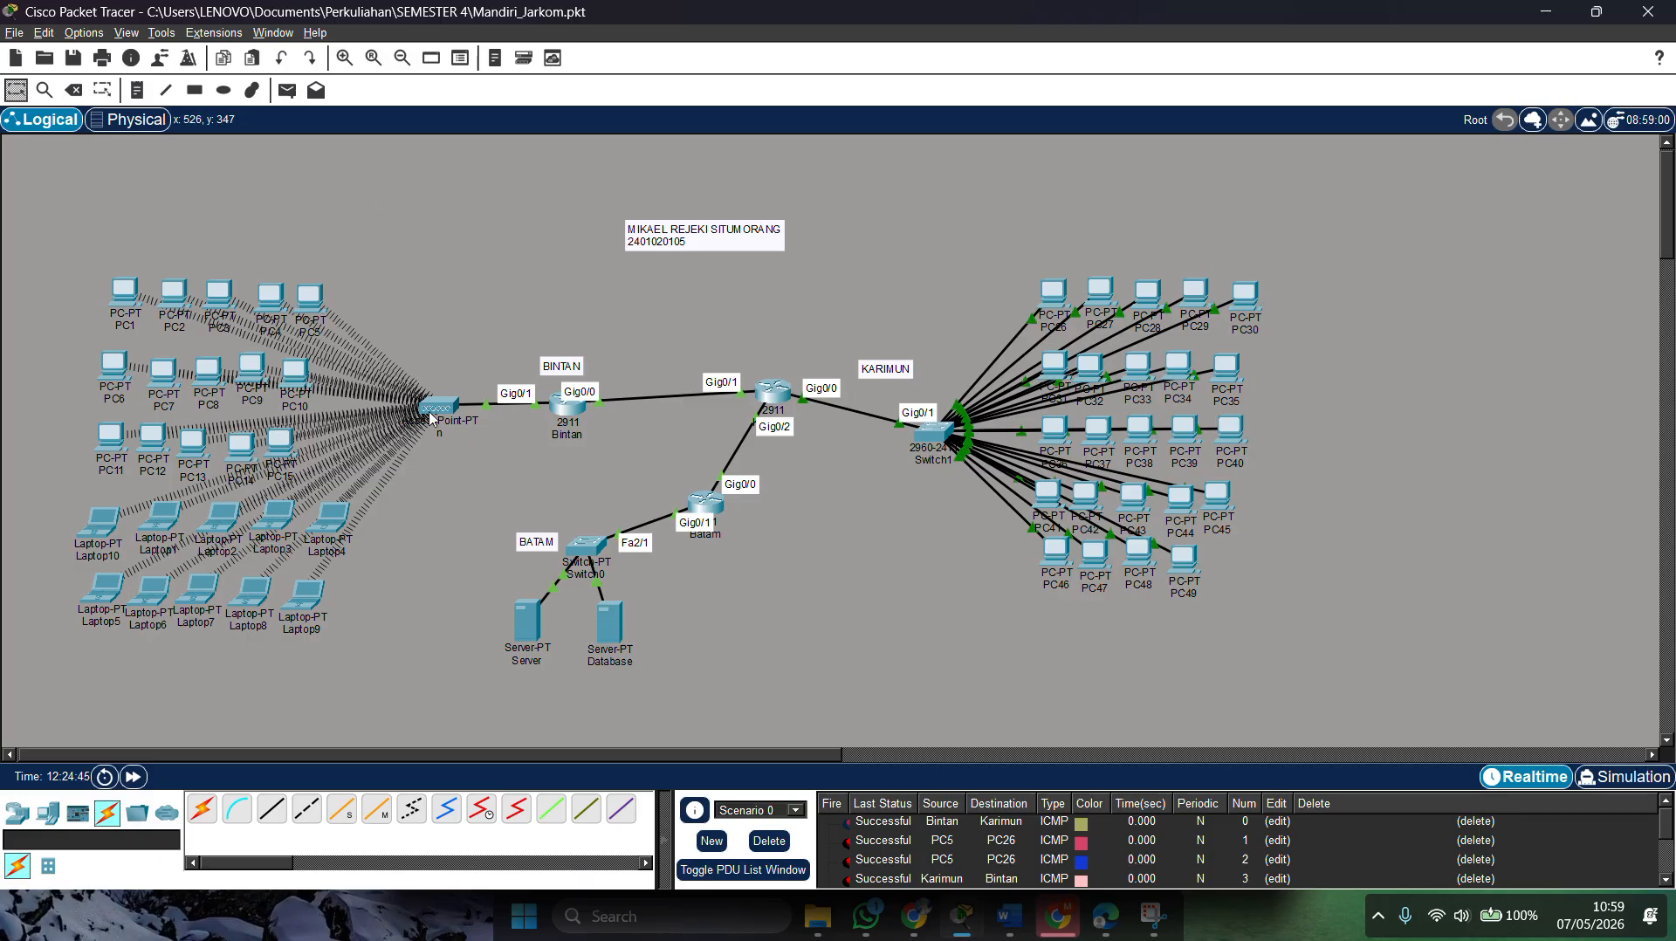
# Step: Switch to the Word report Laporan_Praktikum_Mandiri (3).docx and widen its window
pyautogui.moveTo(439, 410)
pyautogui.hotkey('alt', 'Tab')
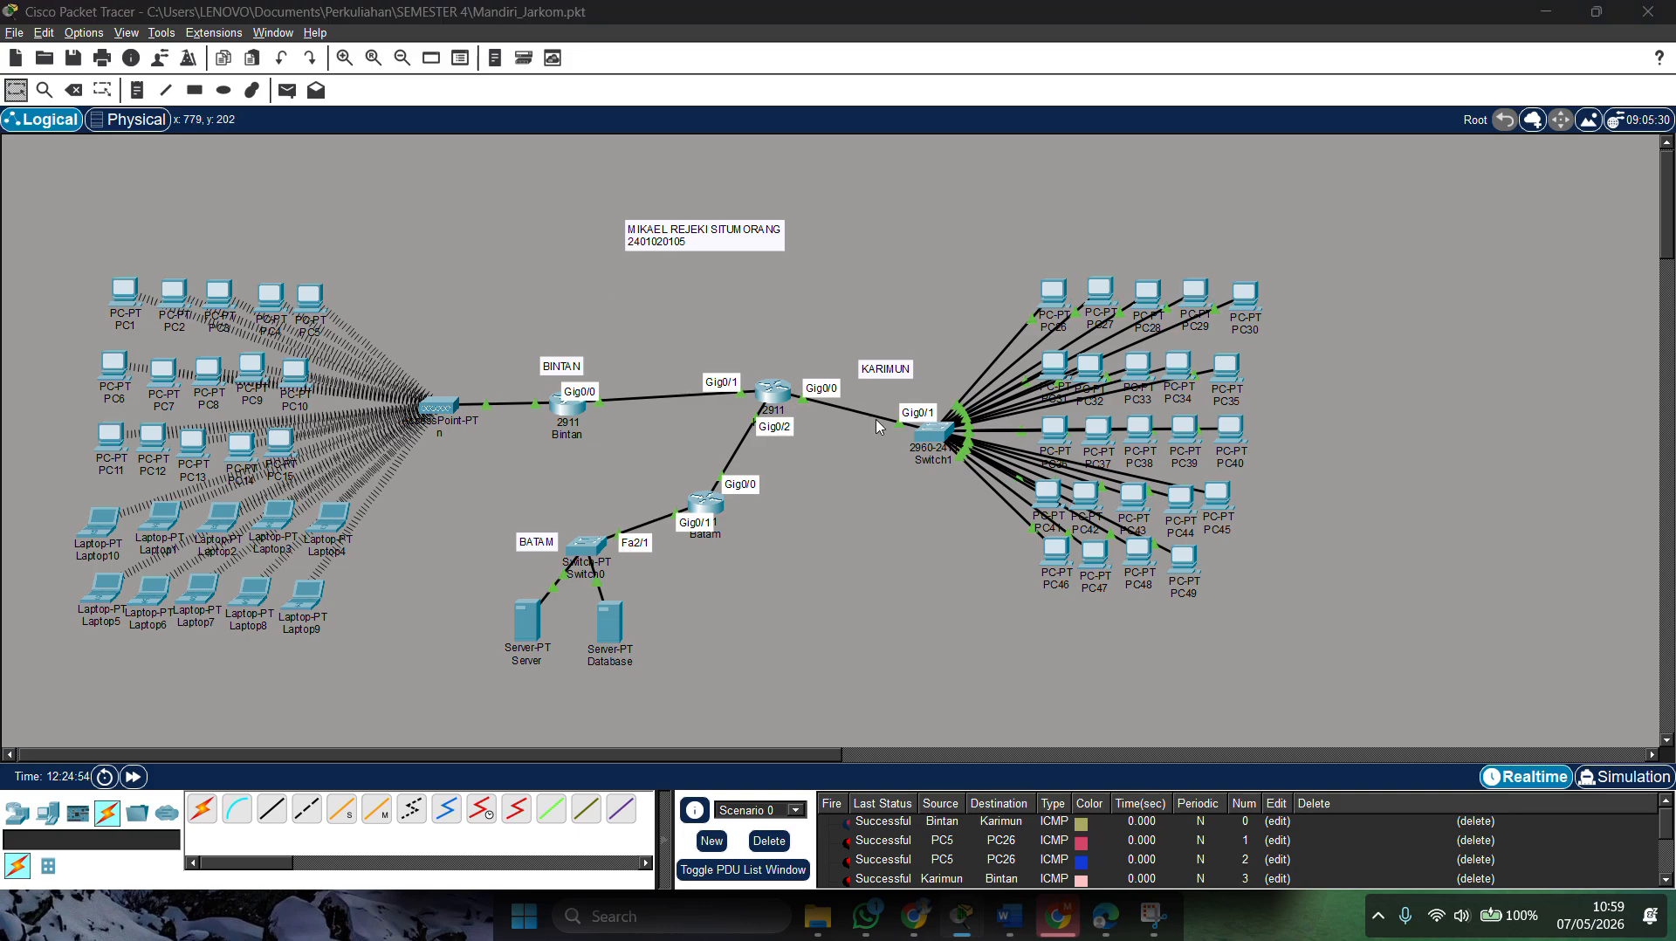
pyautogui.click(954, 583)
pyautogui.hotkey('alt', 'Tab')
pyautogui.hotkey('alt', 'Tab')
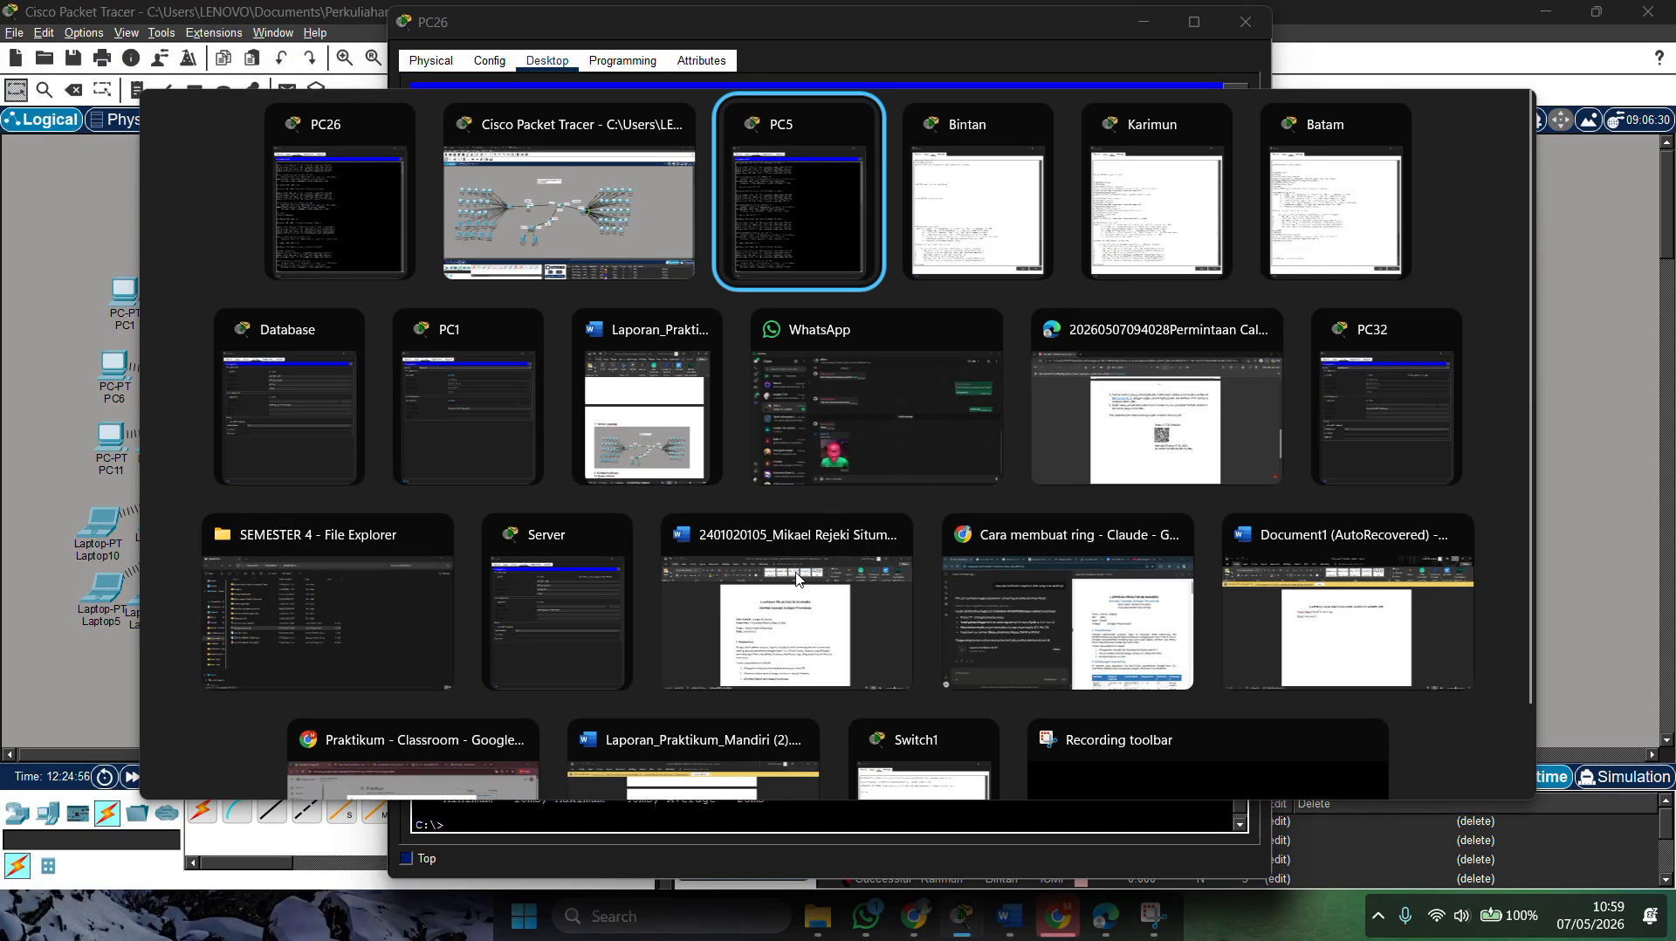
pyautogui.hotkey('alt', 'Tab')
pyautogui.hotkey('alt', 'Tab')
pyautogui.hotkey('alt', 'Tab')
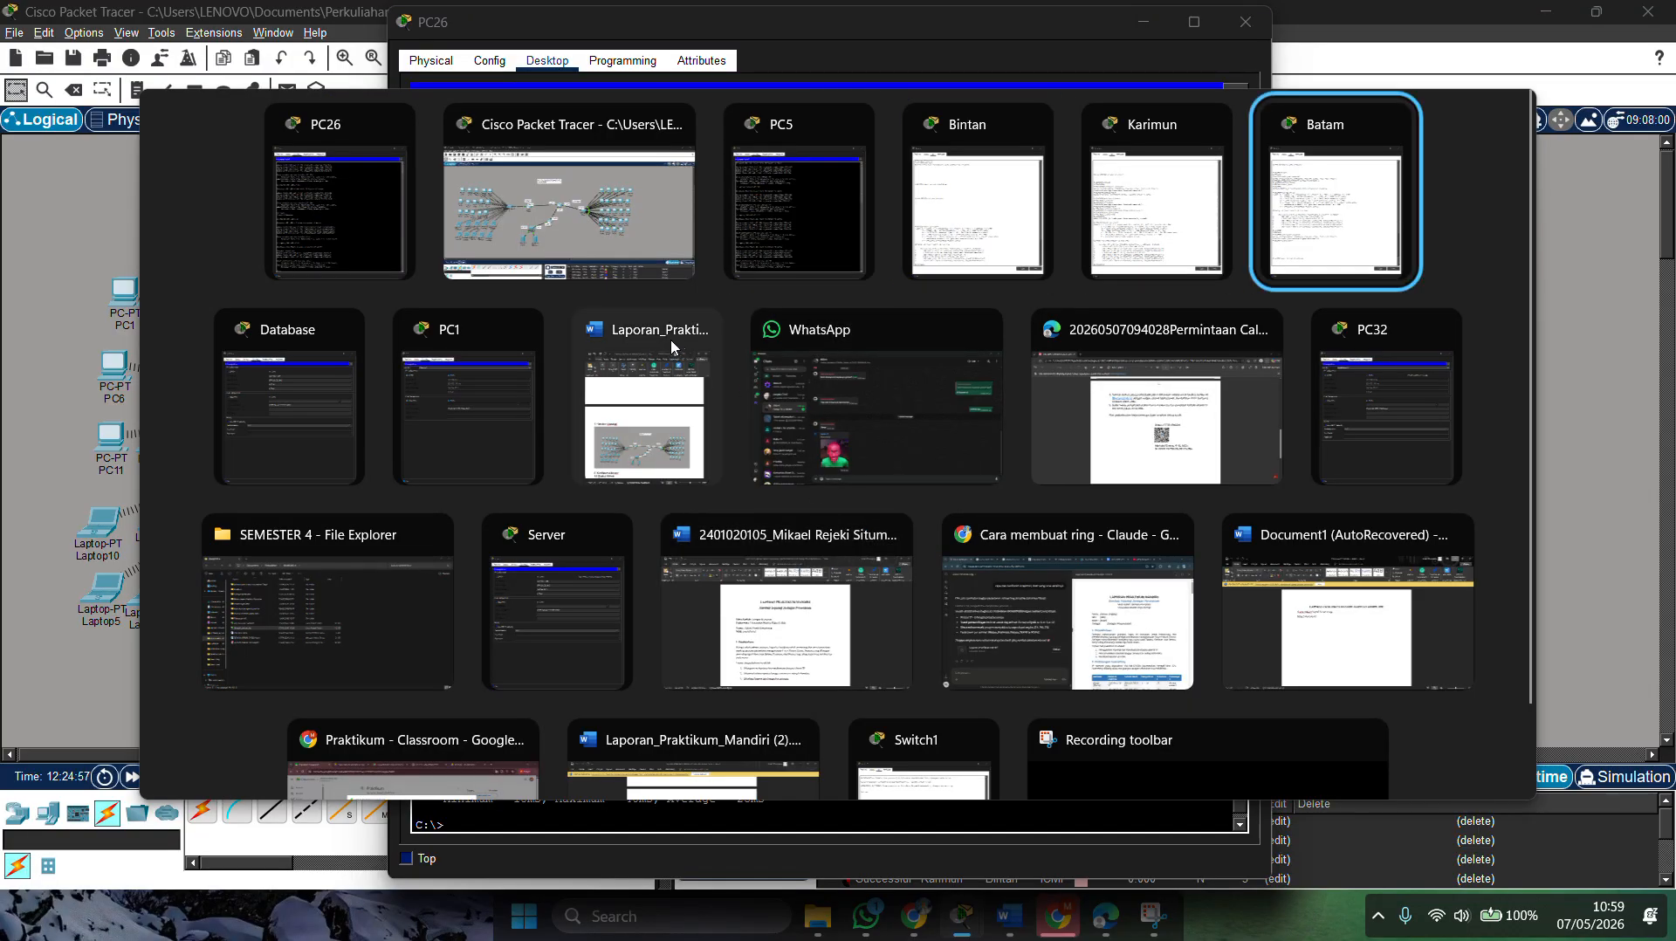
pyautogui.hotkey('alt', 'Tab')
pyautogui.click(665, 399)
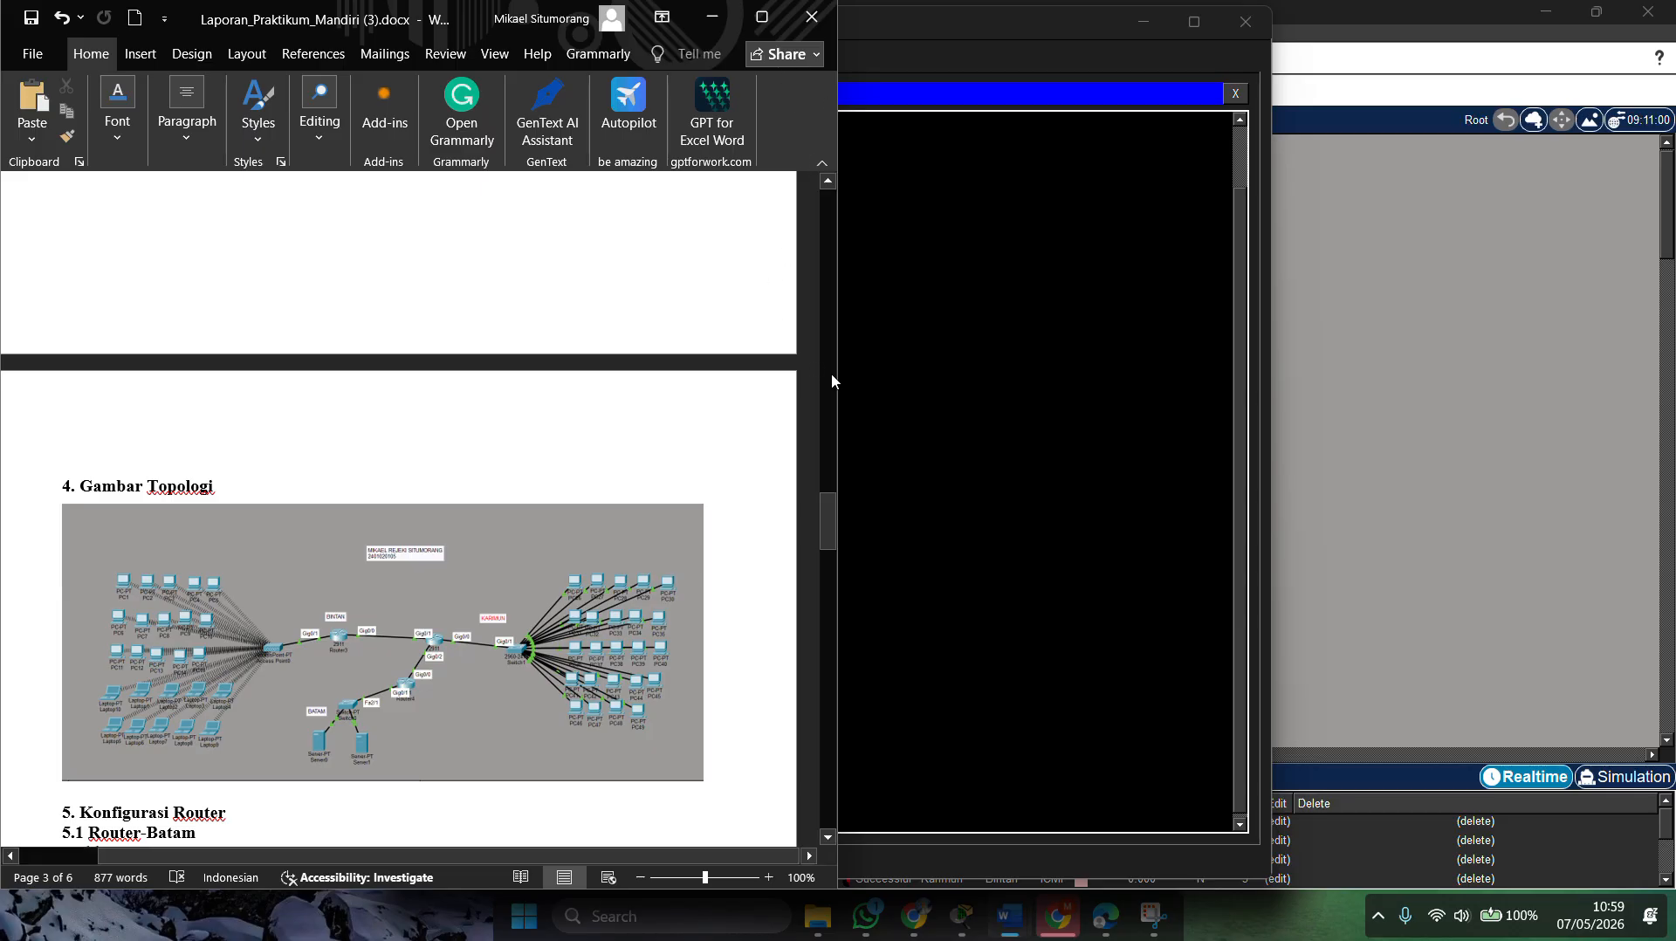
pyautogui.moveTo(836, 389); pyautogui.dragTo(1047, 441)
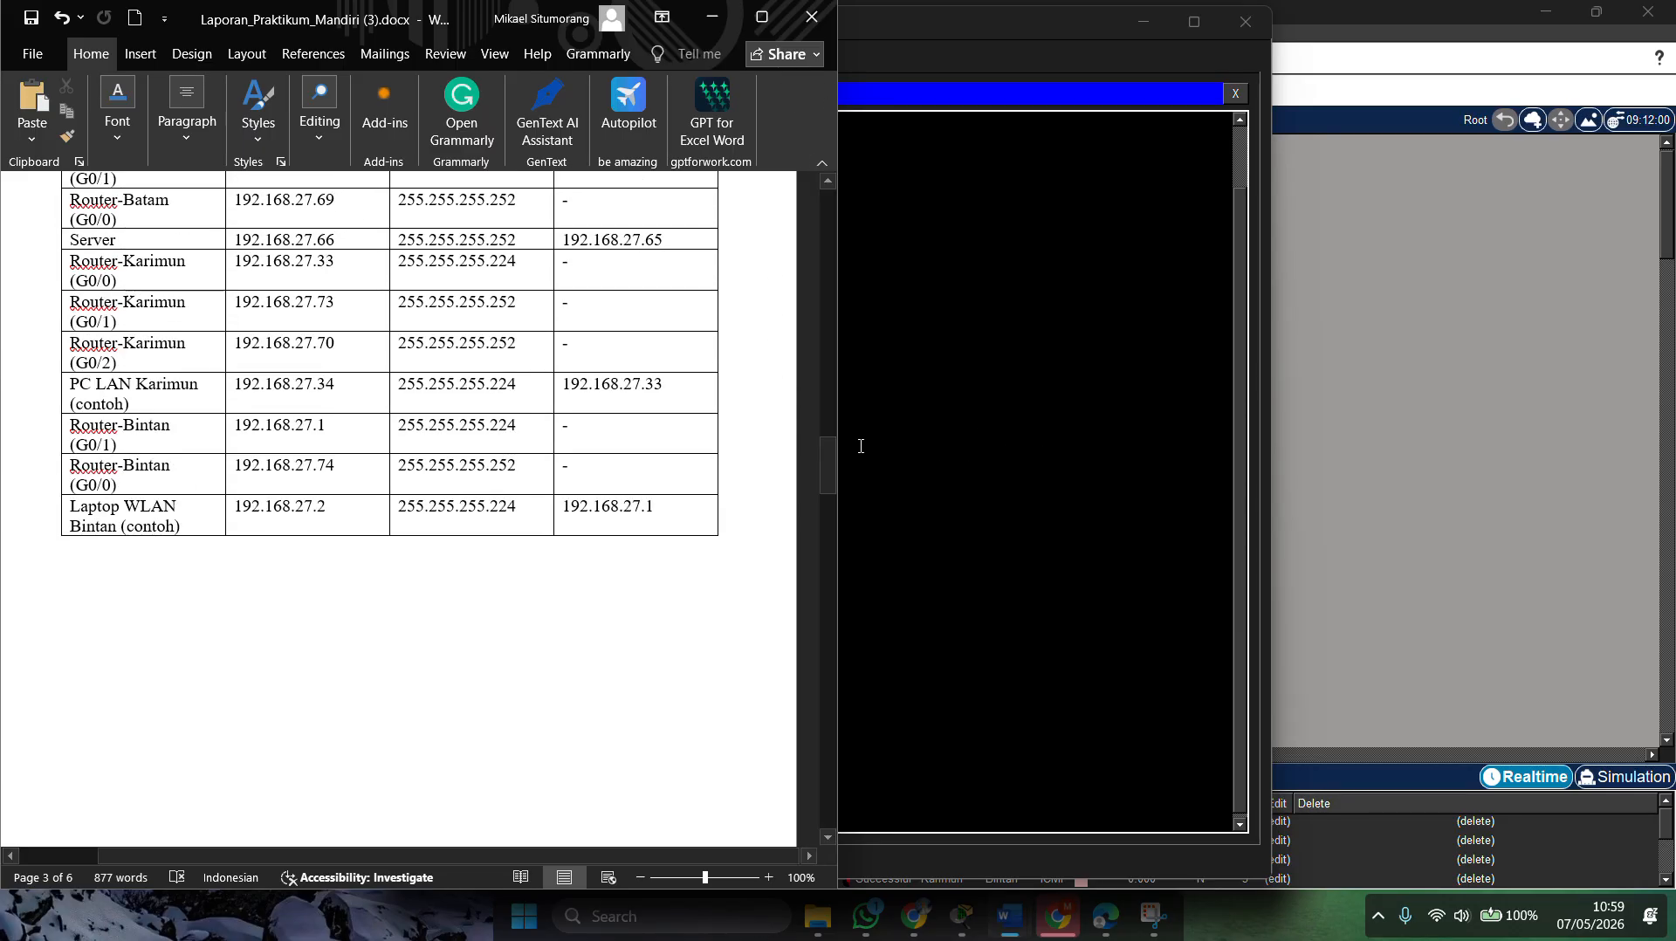
pyautogui.moveTo(838, 430); pyautogui.dragTo(1041, 453)
# Step: Review the report's router configurations, ping test table and screenshots, video link section and conclusion
pyautogui.scroll(-15, 610, 511)
pyautogui.scroll(-18, 559, 498)
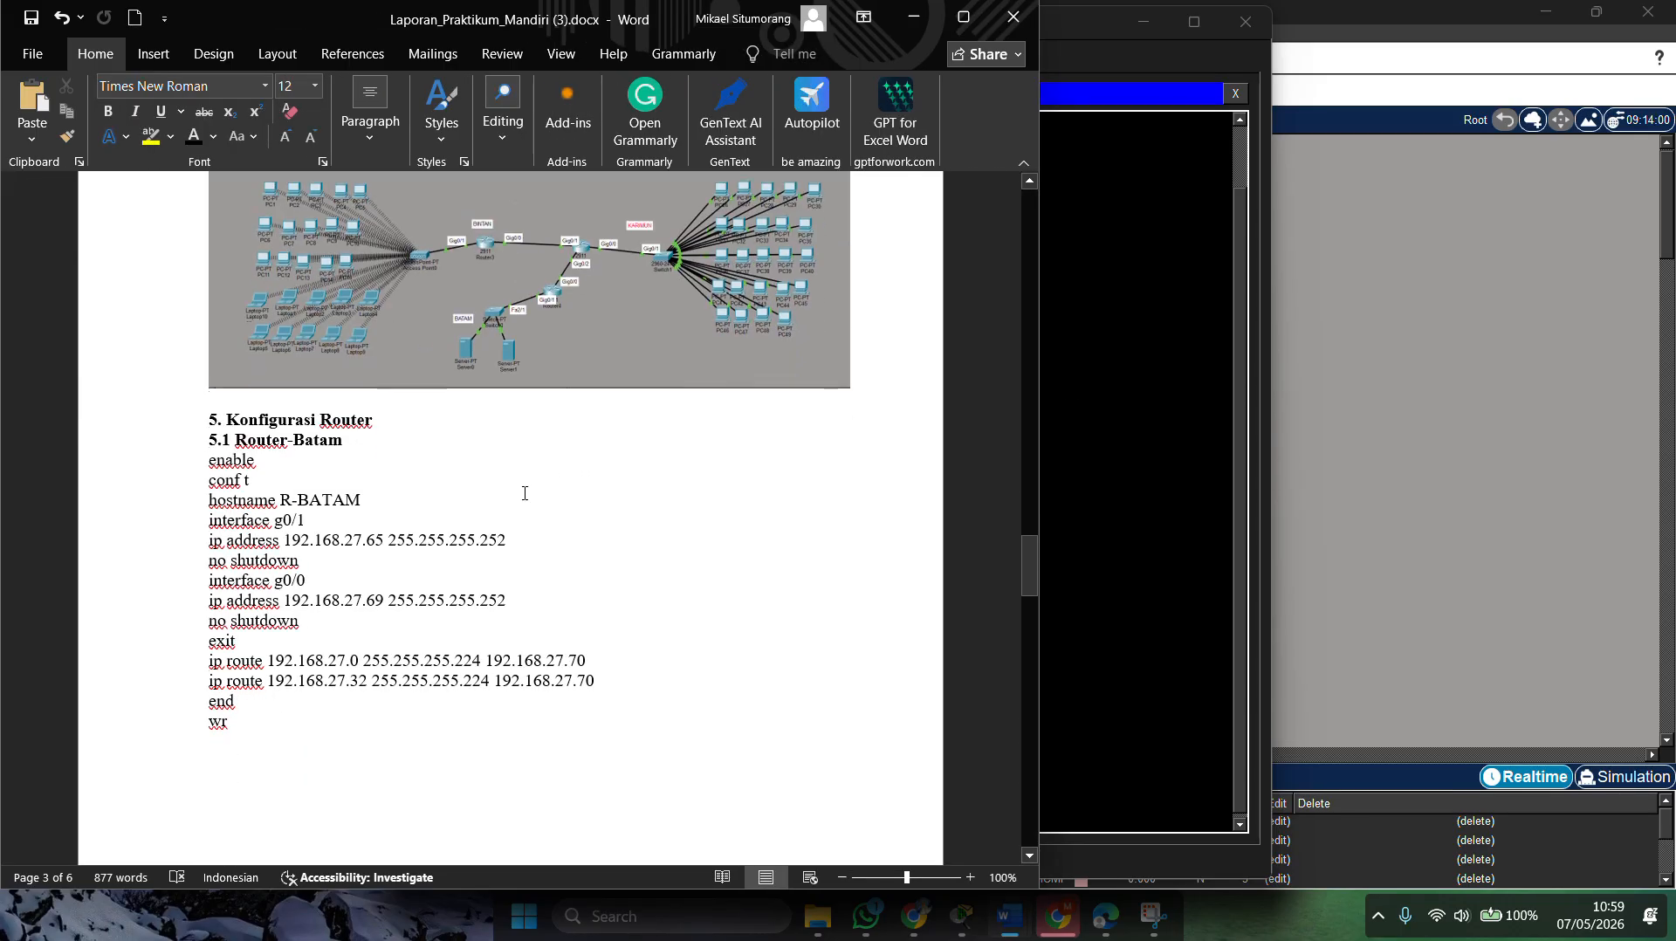
pyautogui.scroll(-6, 518, 493)
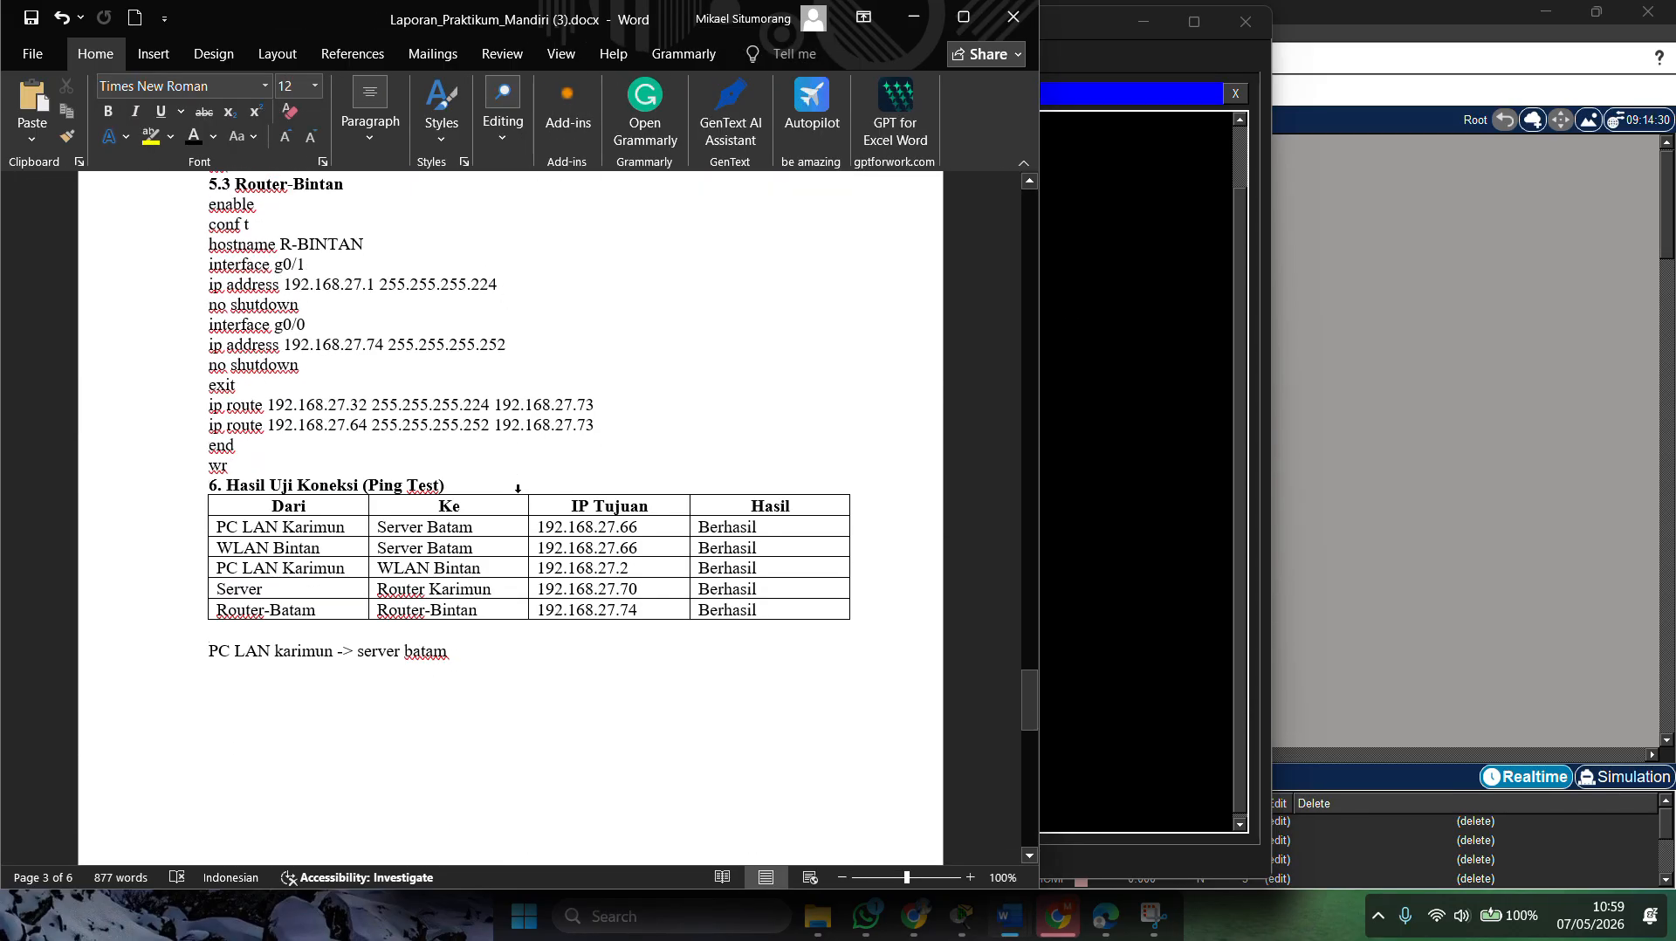
pyautogui.scroll(-20, 583, 523)
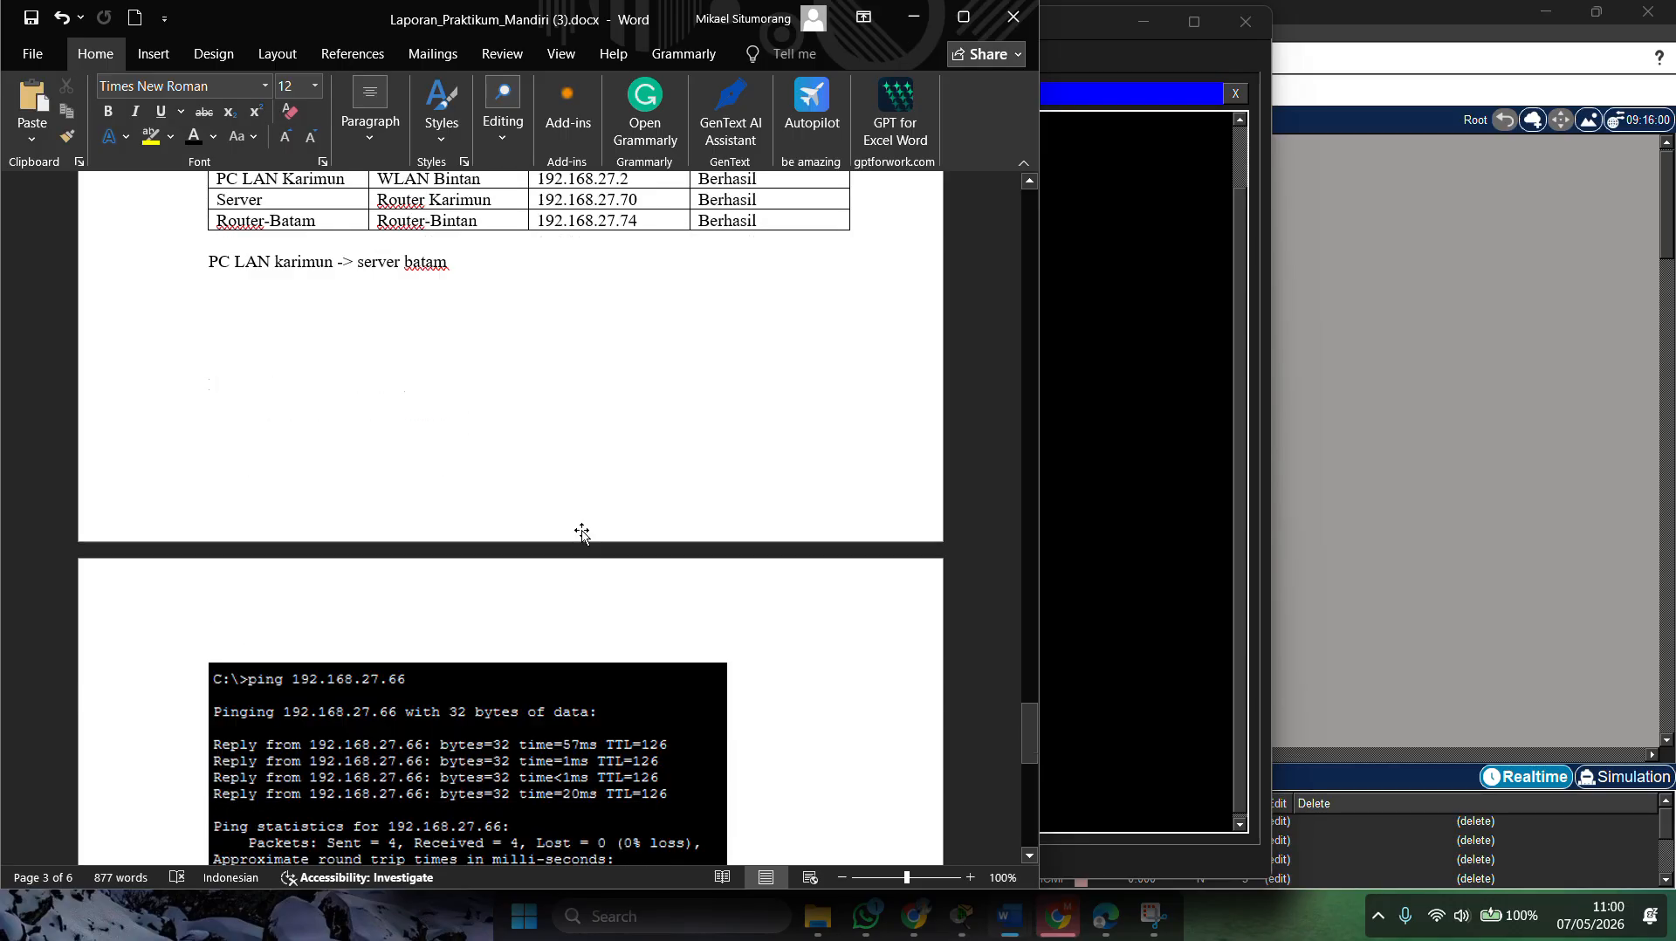
pyautogui.scroll(-2, 583, 529)
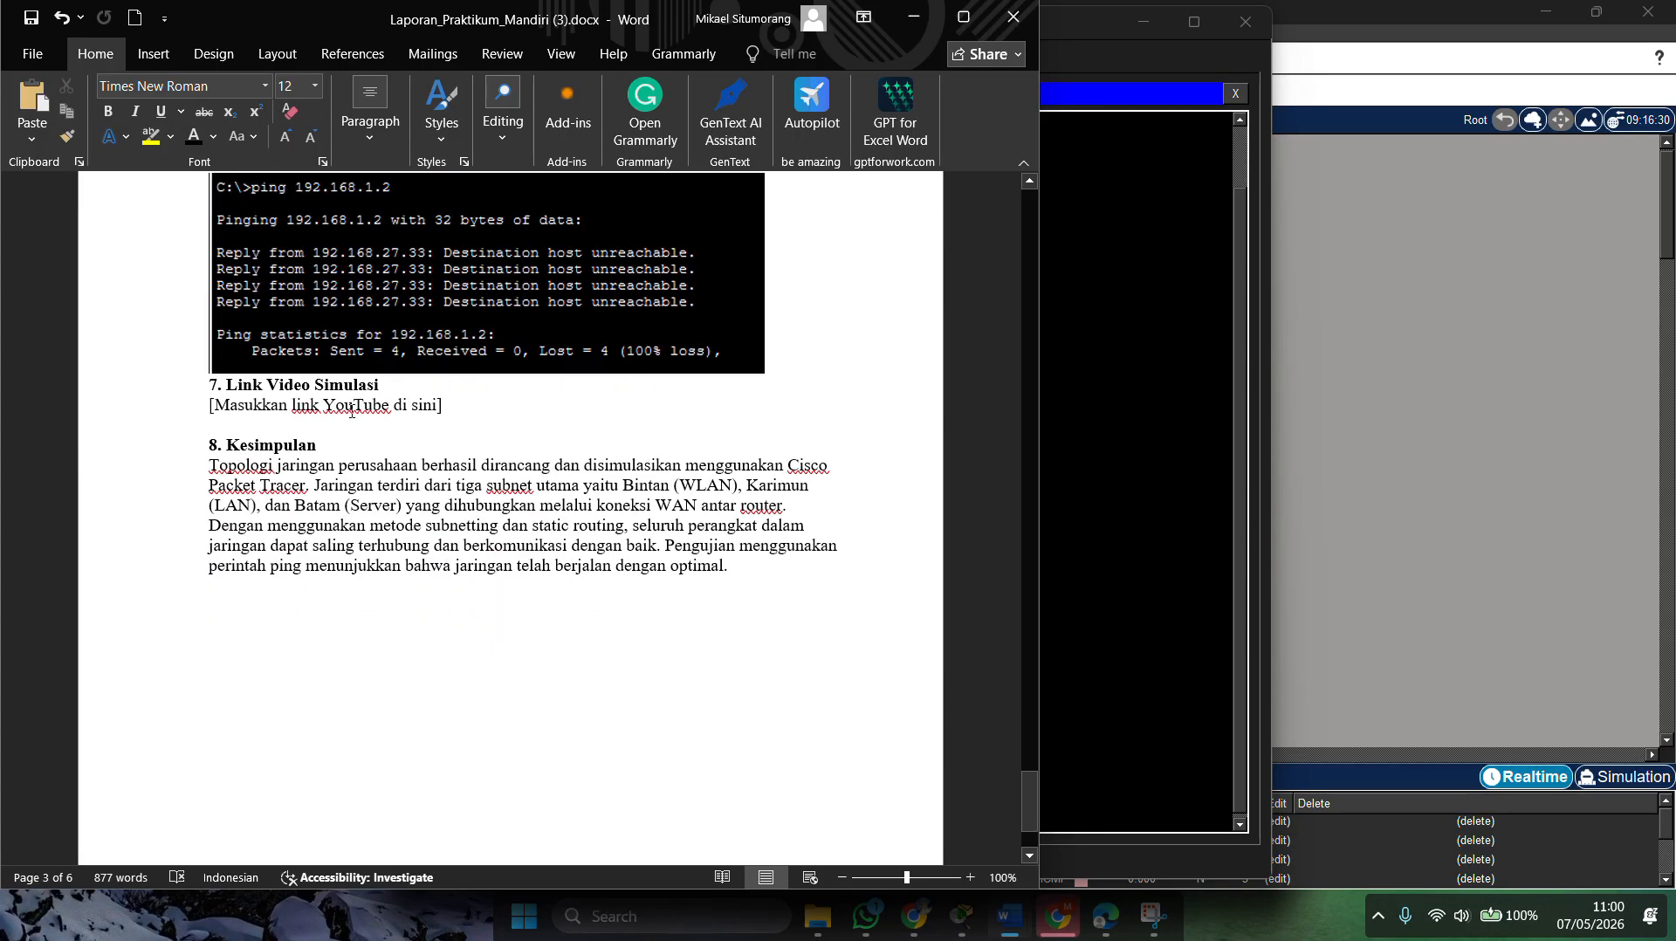